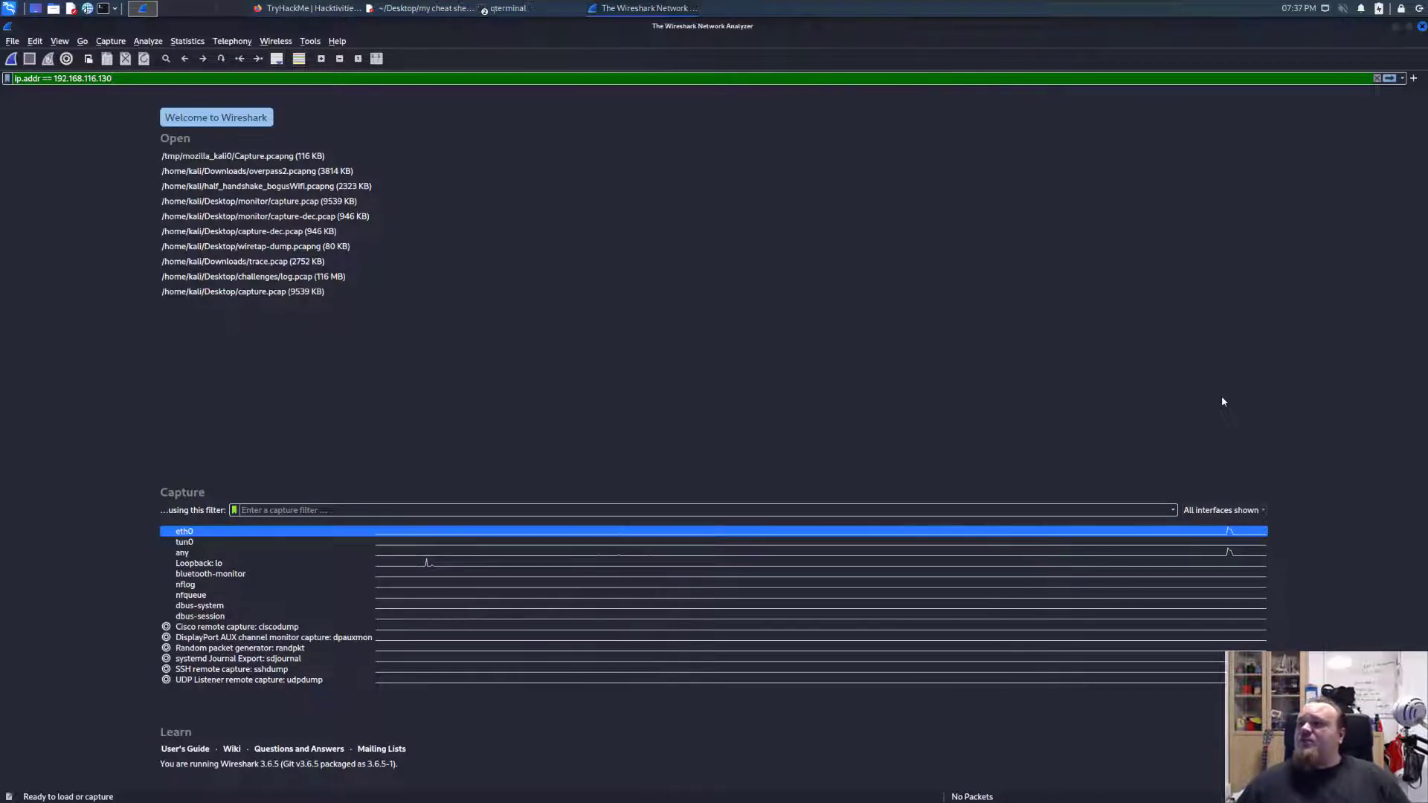
# Review the prepared nikto command targeting 192.168.116.128 in the Ubuntu virtual machine, and start a live capture on eth0.
pyautogui.moveTo(1427, 216); pyautogui.dragTo(910, 184)
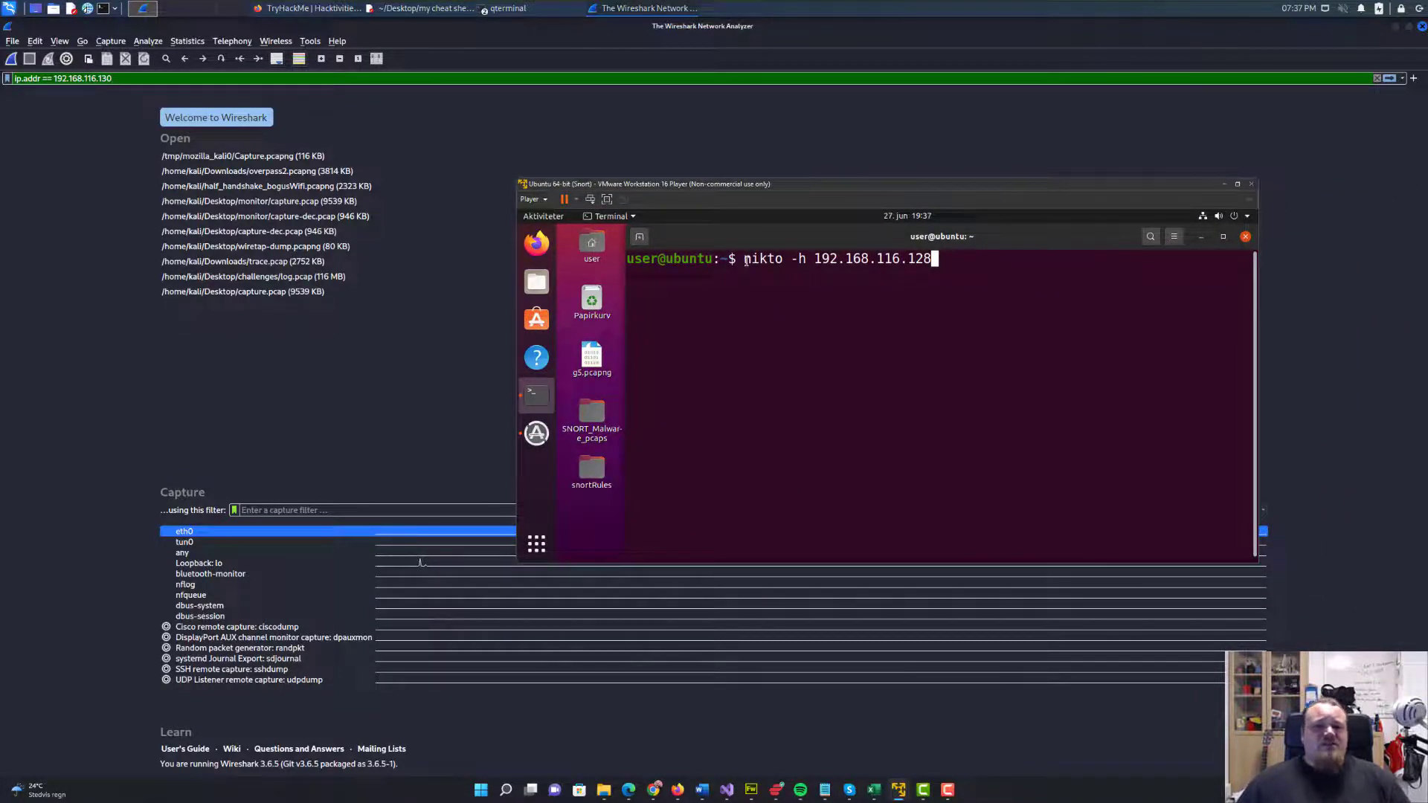
pyautogui.moveTo(746, 261); pyautogui.dragTo(953, 265)
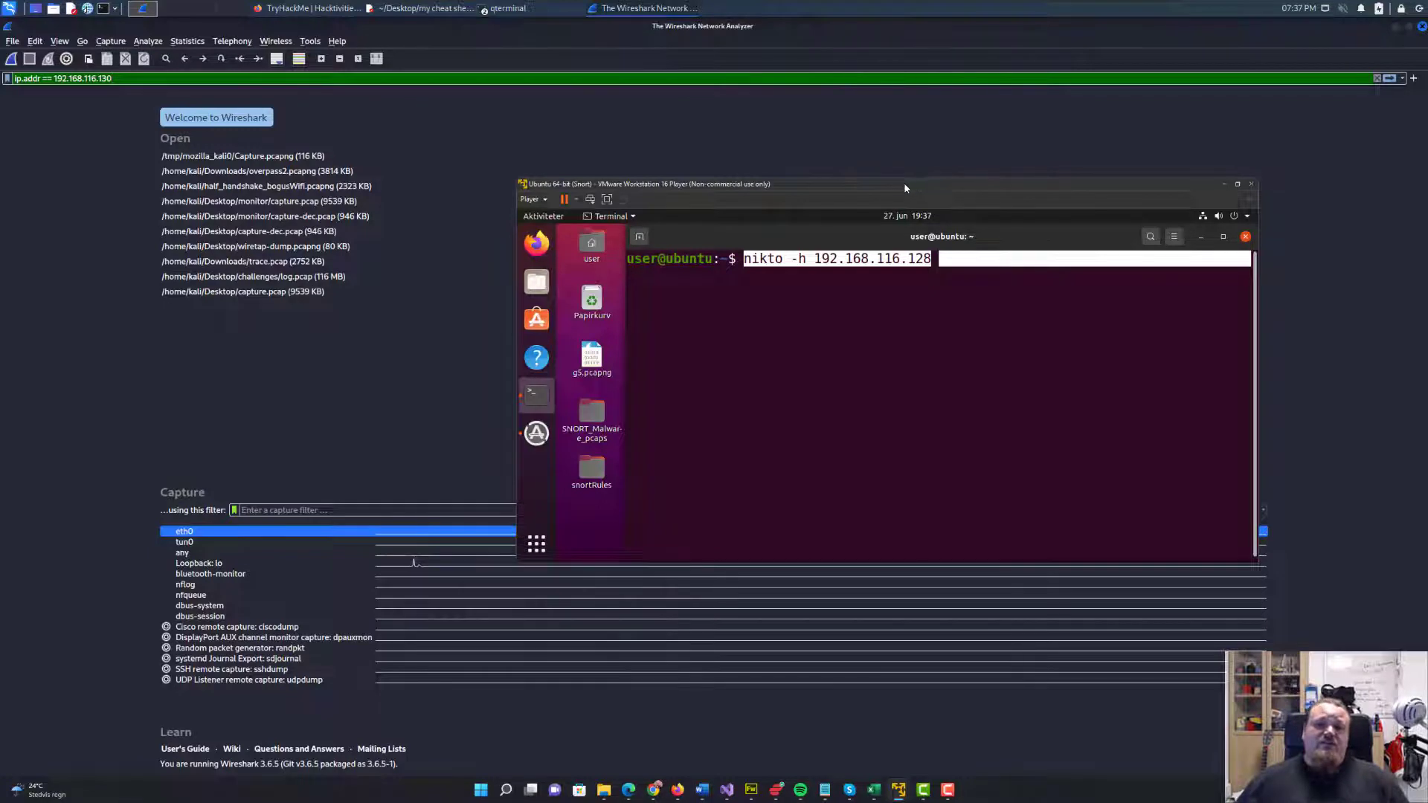
pyautogui.moveTo(912, 181); pyautogui.dragTo(1427, 181)
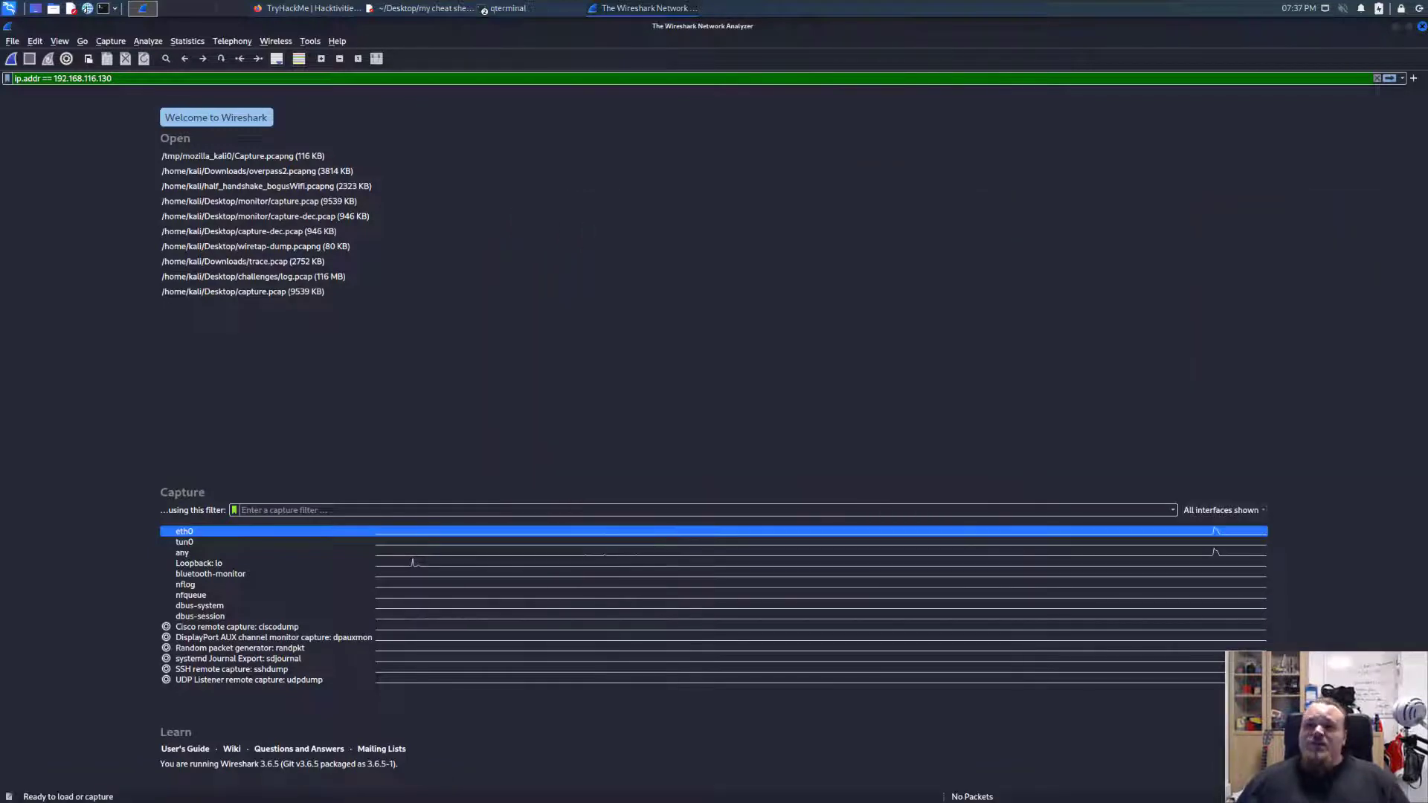
pyautogui.doubleClick(241, 530)
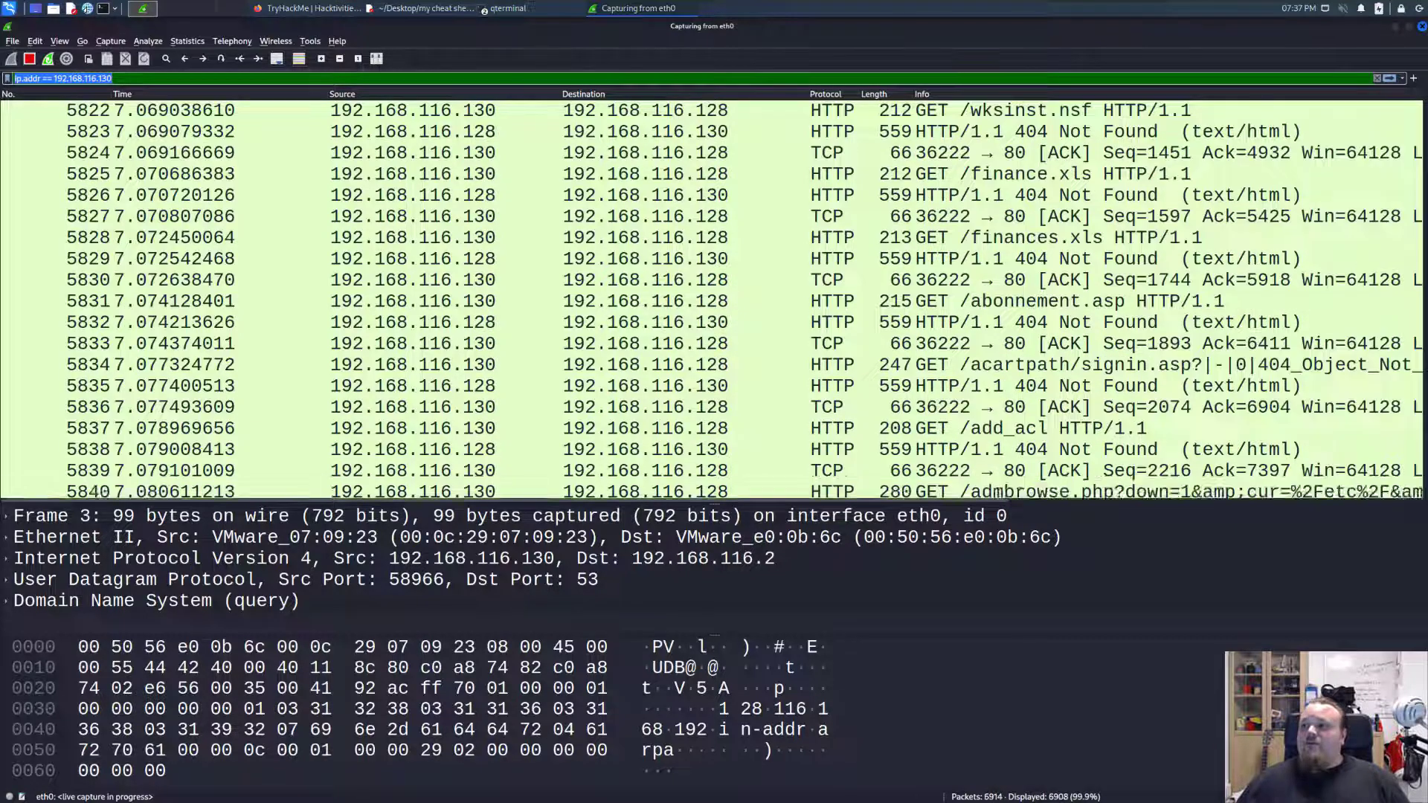
# Check the Nikto scan output in the Ubuntu virtual machine and stop the eth0 capture.
pyautogui.moveTo(1427, 168); pyautogui.dragTo(841, 155)
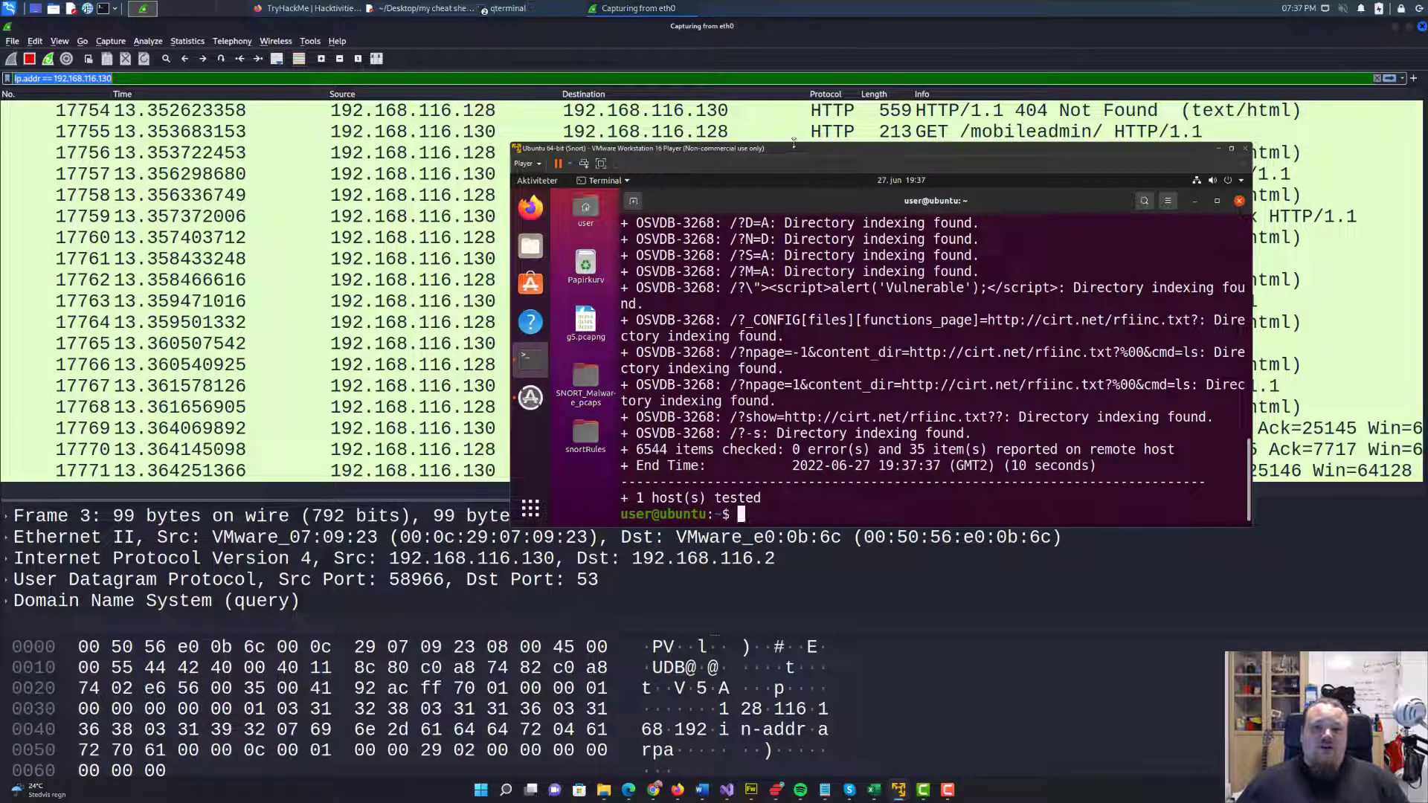
pyautogui.hotkey('alt', 'Tab')
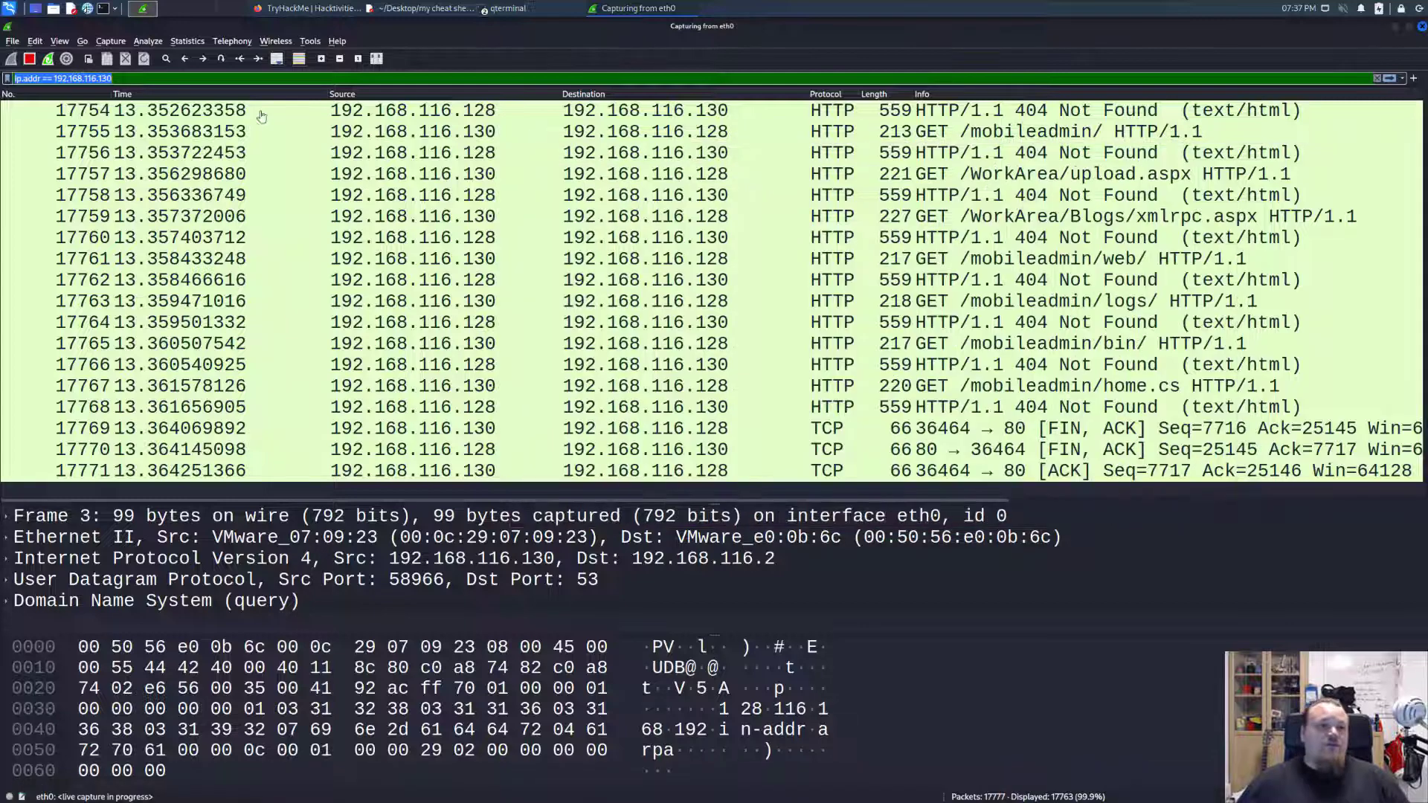
pyautogui.click(30, 59)
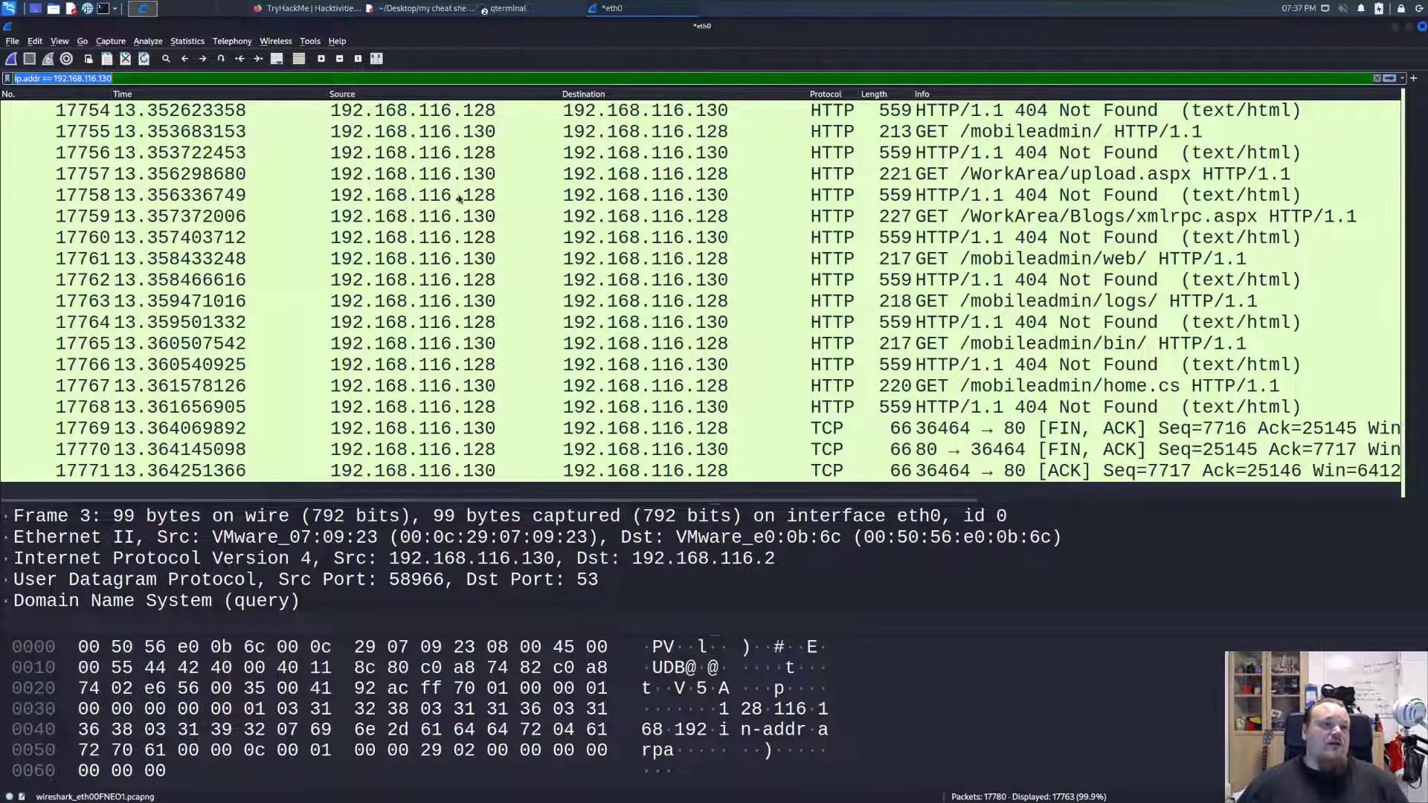
# Examine the captured HTTP requests and responses between 192.168.116.130 and 192.168.116.128, working backwards from the last packet.
pyautogui.click(582, 300)
pyautogui.click(697, 326)
pyautogui.scroll(20, 740, 306)
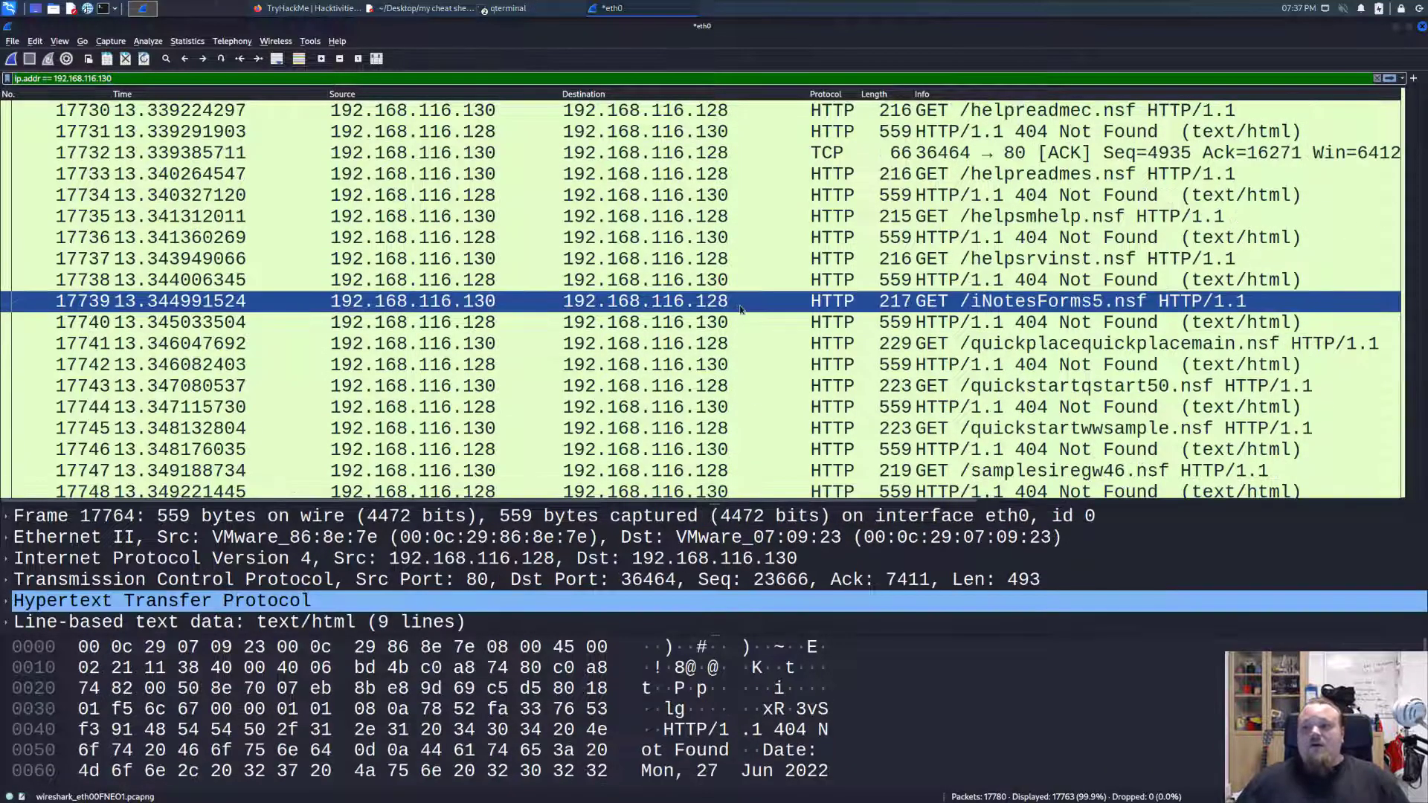
pyautogui.scroll(20, 744, 308)
pyautogui.scroll(-10, 742, 305)
pyautogui.press('End')
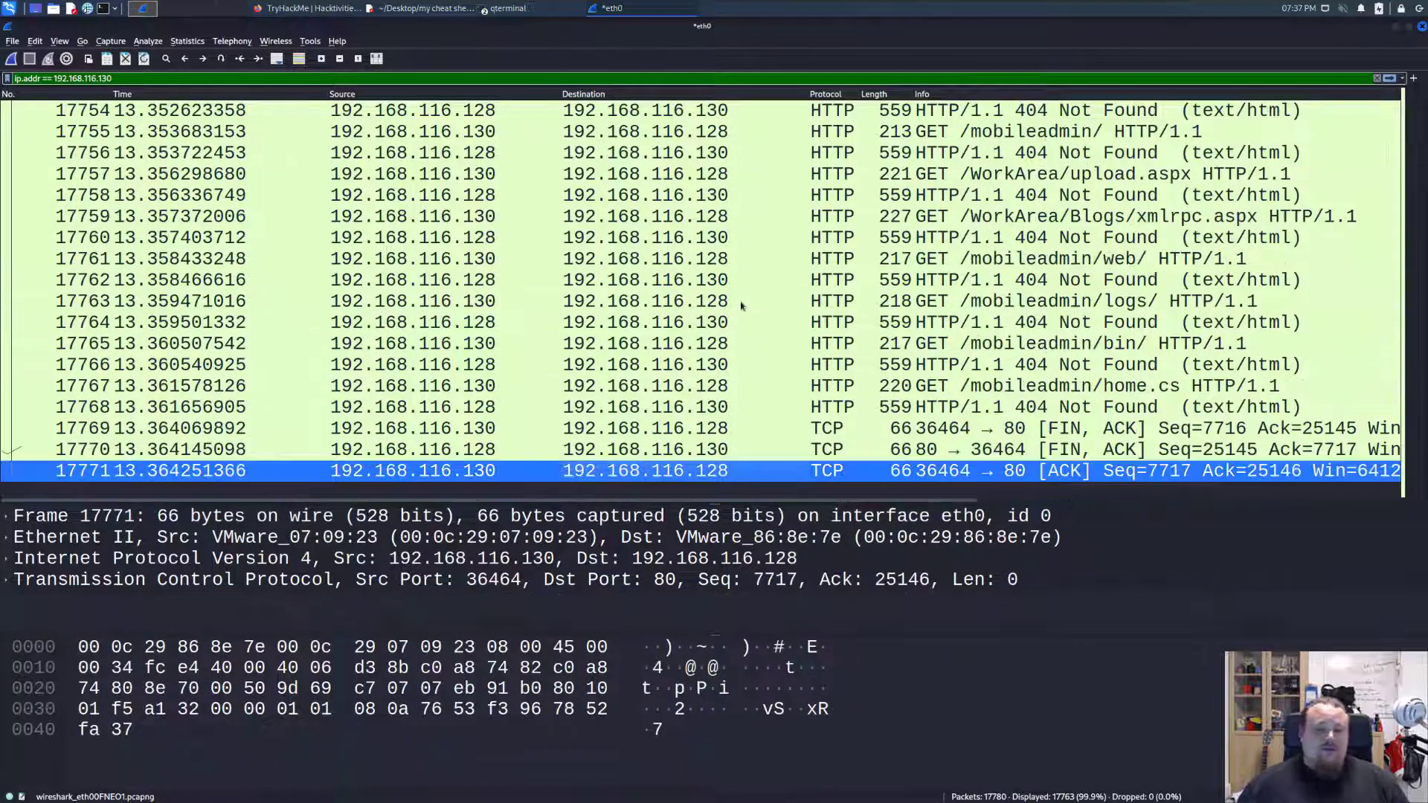
pyautogui.press('pageup')
pyautogui.press('pageup')
pyautogui.press('pageup')
pyautogui.press('pageup')
pyautogui.press('pageup')
pyautogui.press('pageup')
pyautogui.press('pageup')
pyautogui.press('pageup')
pyautogui.press('pageup')
pyautogui.press('pageup')
pyautogui.press('pageup')
pyautogui.press('pageup')
pyautogui.press('pageup')
pyautogui.press('pageup')
pyautogui.press('pageup')
pyautogui.press('pageup')
pyautogui.press('pageup')
pyautogui.press('pageup')
pyautogui.press('pageup')
pyautogui.press('pageup')
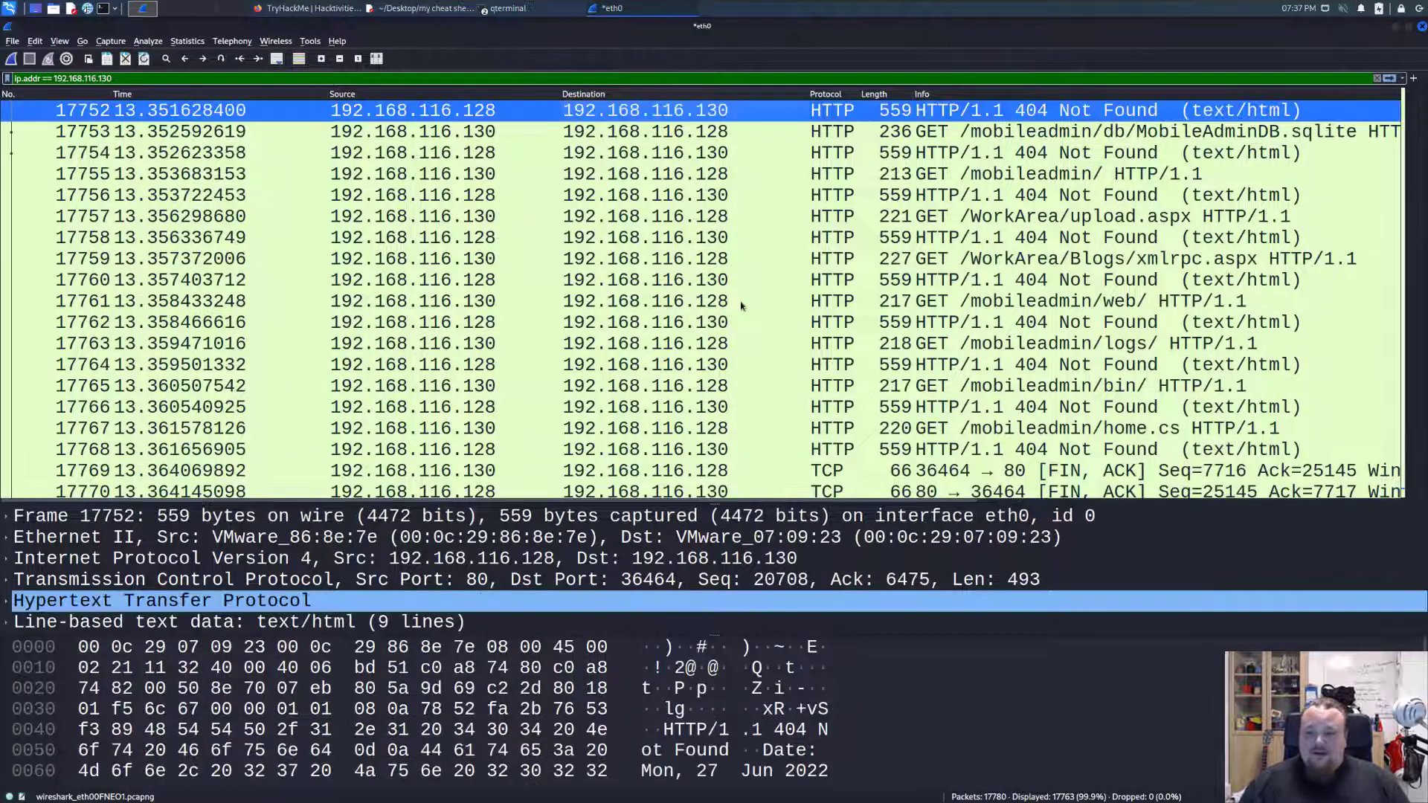
pyautogui.press('pageup')
pyautogui.press('pageup')
pyautogui.press('pageup')
pyautogui.press('pageup')
pyautogui.press('pageup')
pyautogui.press('pageup')
pyautogui.press('pageup')
pyautogui.press('pageup')
pyautogui.press('pageup')
pyautogui.press('pageup')
pyautogui.press('pageup')
pyautogui.press('pageup')
pyautogui.press('pageup')
pyautogui.press('pageup')
pyautogui.press('pageup')
pyautogui.press('pageup')
pyautogui.press('pageup')
pyautogui.press('pageup')
pyautogui.press('pageup')
pyautogui.press('pageup')
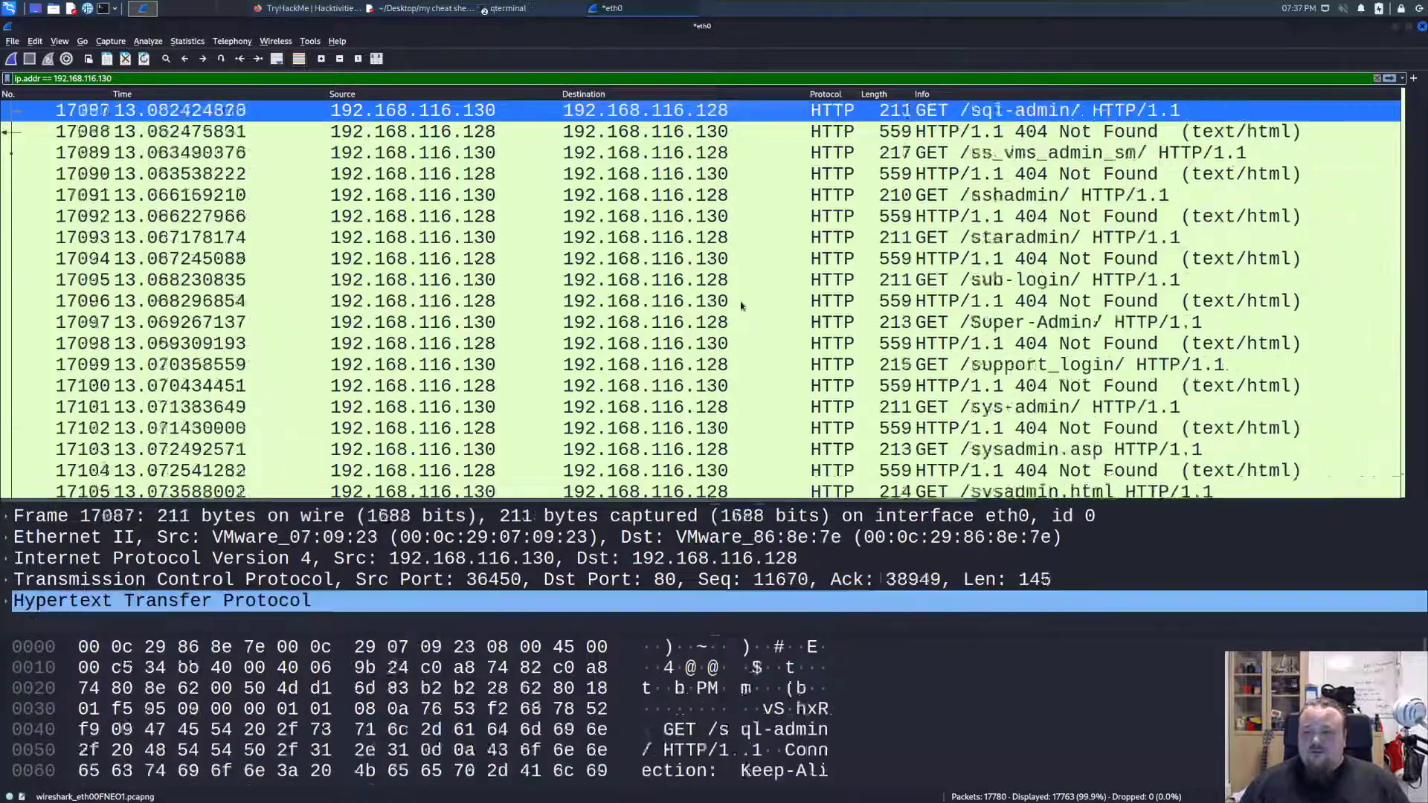
pyautogui.press('pageup')
pyautogui.press('pageup')
pyautogui.press('pageup')
pyautogui.press('pageup')
pyautogui.press('pageup')
pyautogui.press('pageup')
pyautogui.press('pageup')
pyautogui.press('pageup')
pyautogui.press('pageup')
pyautogui.press('pageup')
pyautogui.press('pageup')
pyautogui.press('pageup')
pyautogui.press('pageup')
pyautogui.press('pageup')
pyautogui.press('pageup')
pyautogui.press('pageup')
pyautogui.press('pageup')
pyautogui.press('pageup')
pyautogui.press('pageup')
pyautogui.press('pageup')
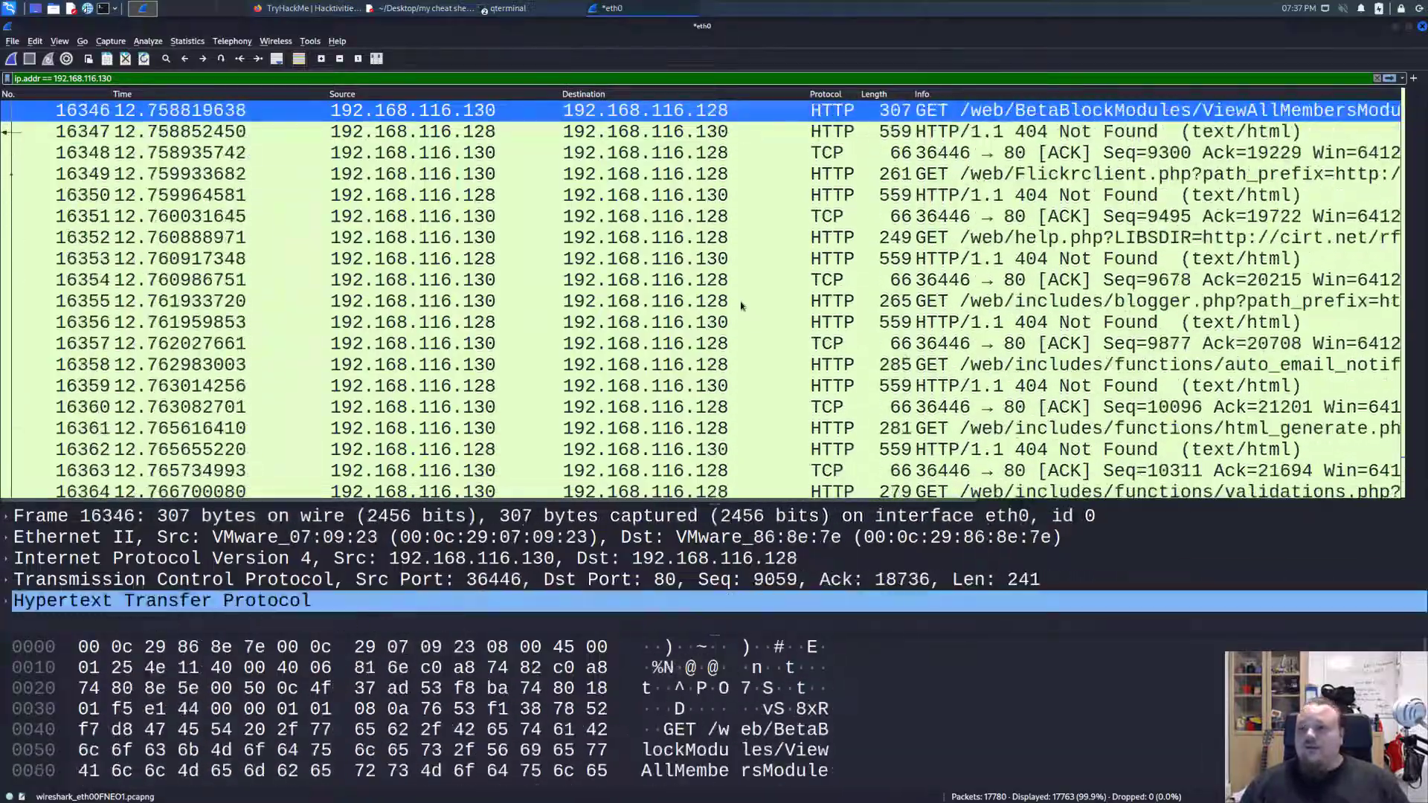
pyautogui.press('pageup')
pyautogui.press('pageup')
pyautogui.press('pageup')
pyautogui.press('pageup')
pyautogui.press('pageup')
pyautogui.press('pageup')
pyautogui.press('pageup')
pyautogui.press('pageup')
pyautogui.press('pageup')
pyautogui.press('pageup')
pyautogui.press('pageup')
pyautogui.press('pageup')
pyautogui.press('pageup')
pyautogui.press('pageup')
pyautogui.press('pageup')
pyautogui.press('pageup')
pyautogui.press('pageup')
pyautogui.press('pageup')
pyautogui.press('pageup')
pyautogui.press('pageup')
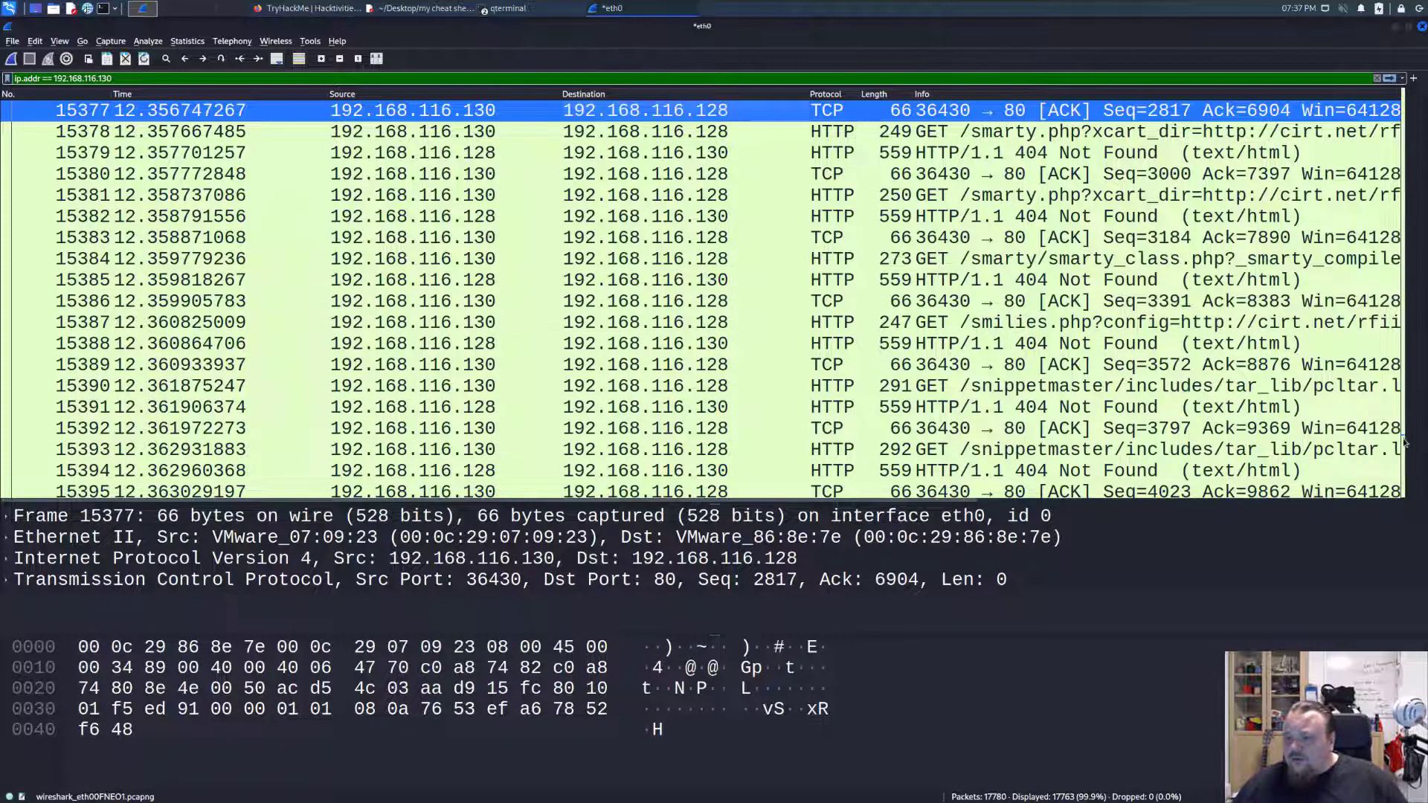
pyautogui.scroll(19, 1404, 424)
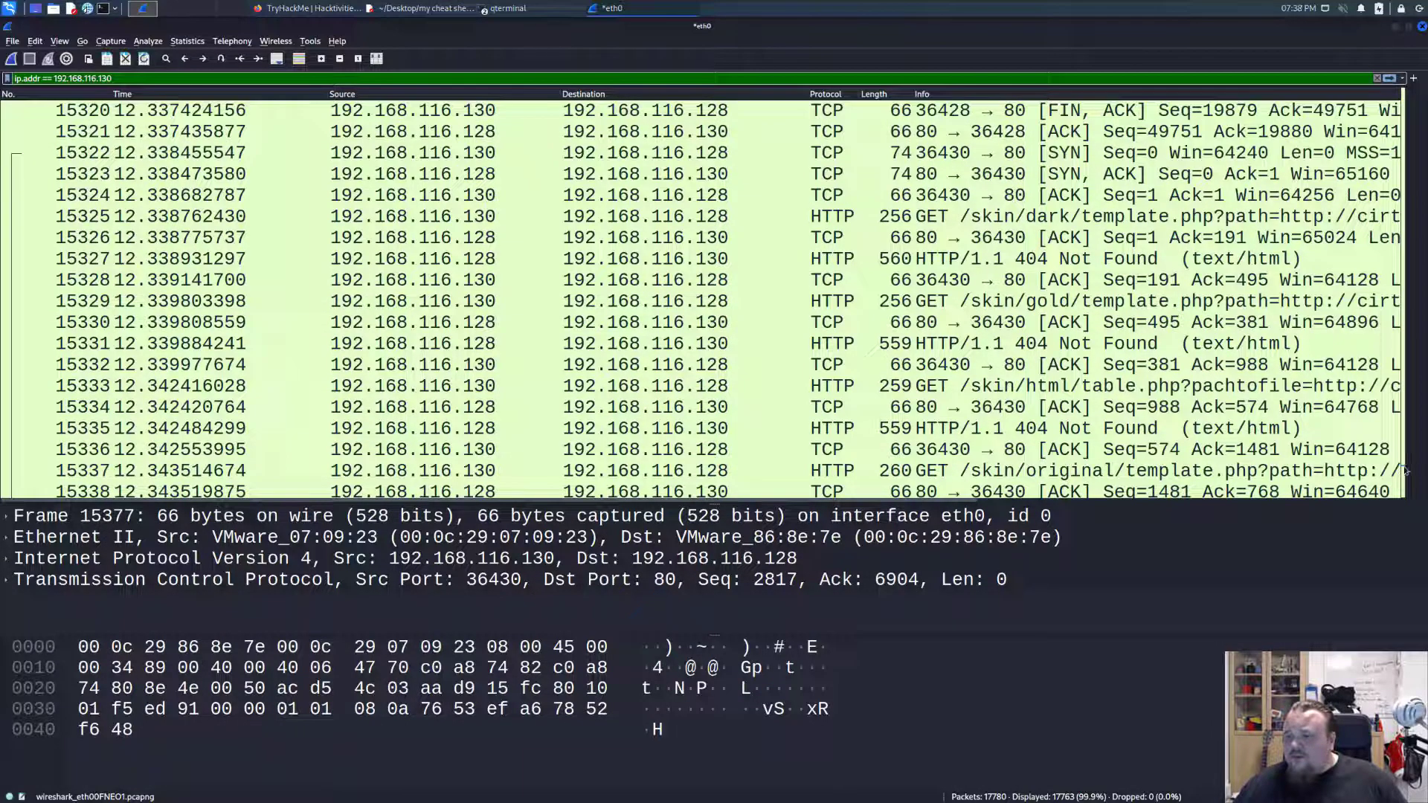
pyautogui.scroll(11, 1404, 429)
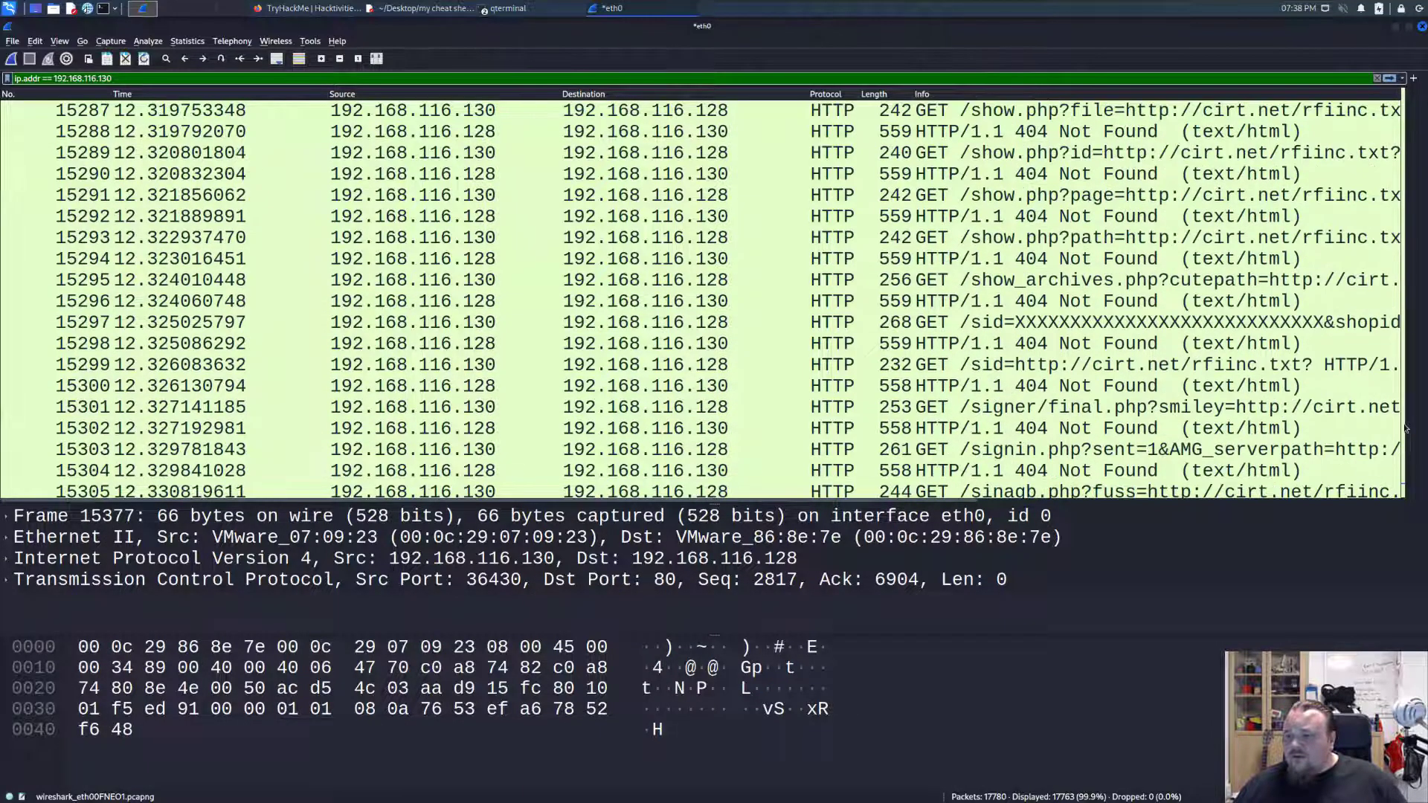
pyautogui.scroll(6, 1388, 221)
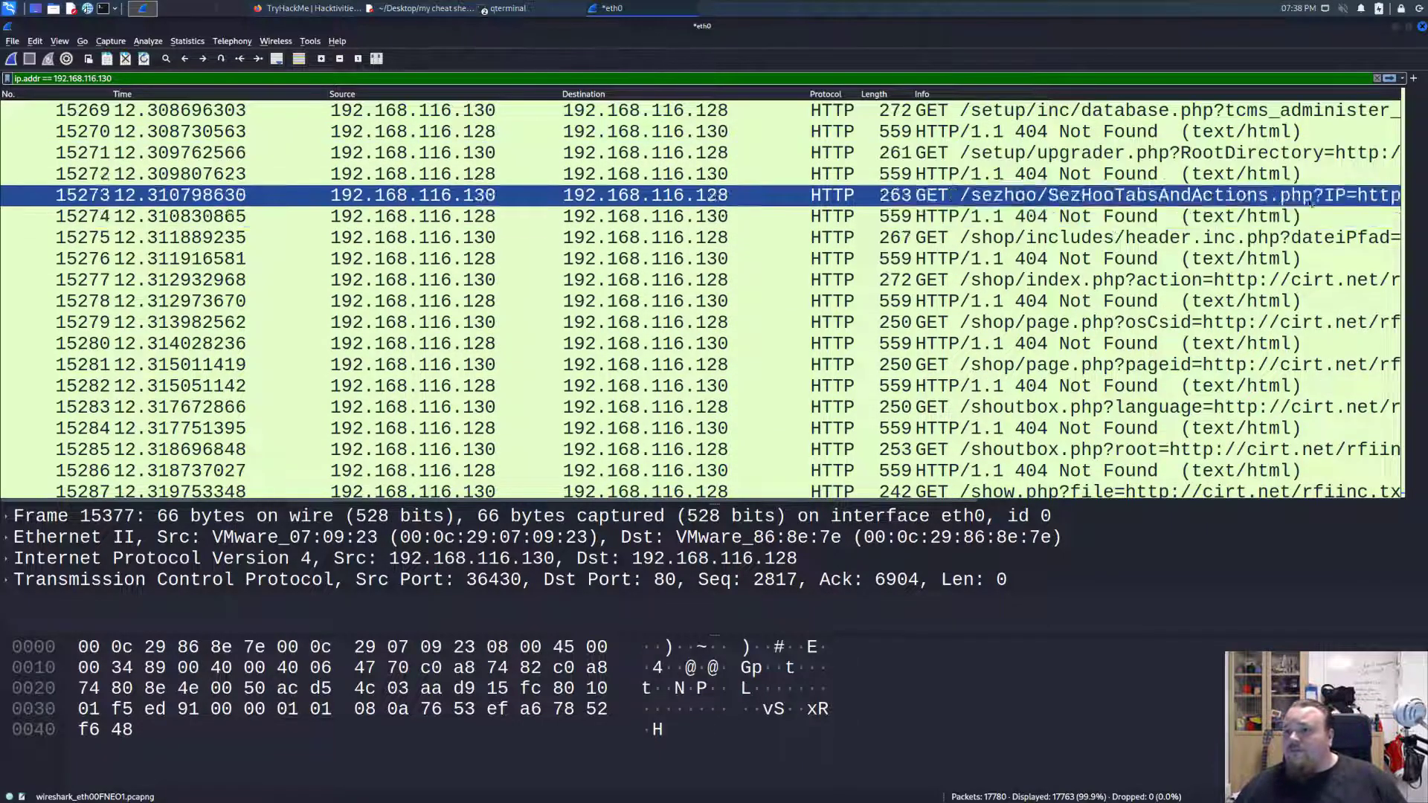
pyautogui.scroll(-3, 1190, 197)
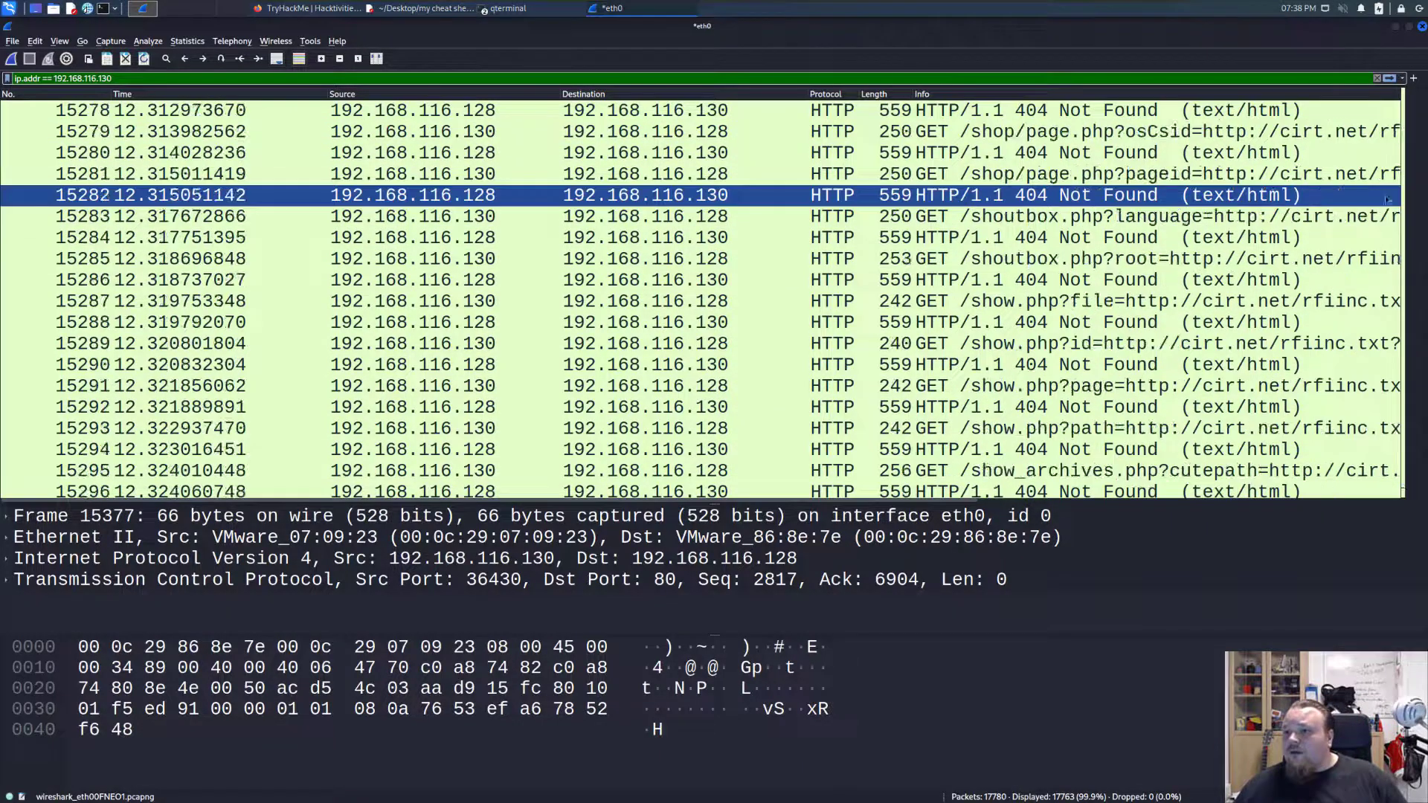
# Reduce the capture window over the browser to look back through earlier packets, and maximize it again.
pyautogui.click(1410, 29)
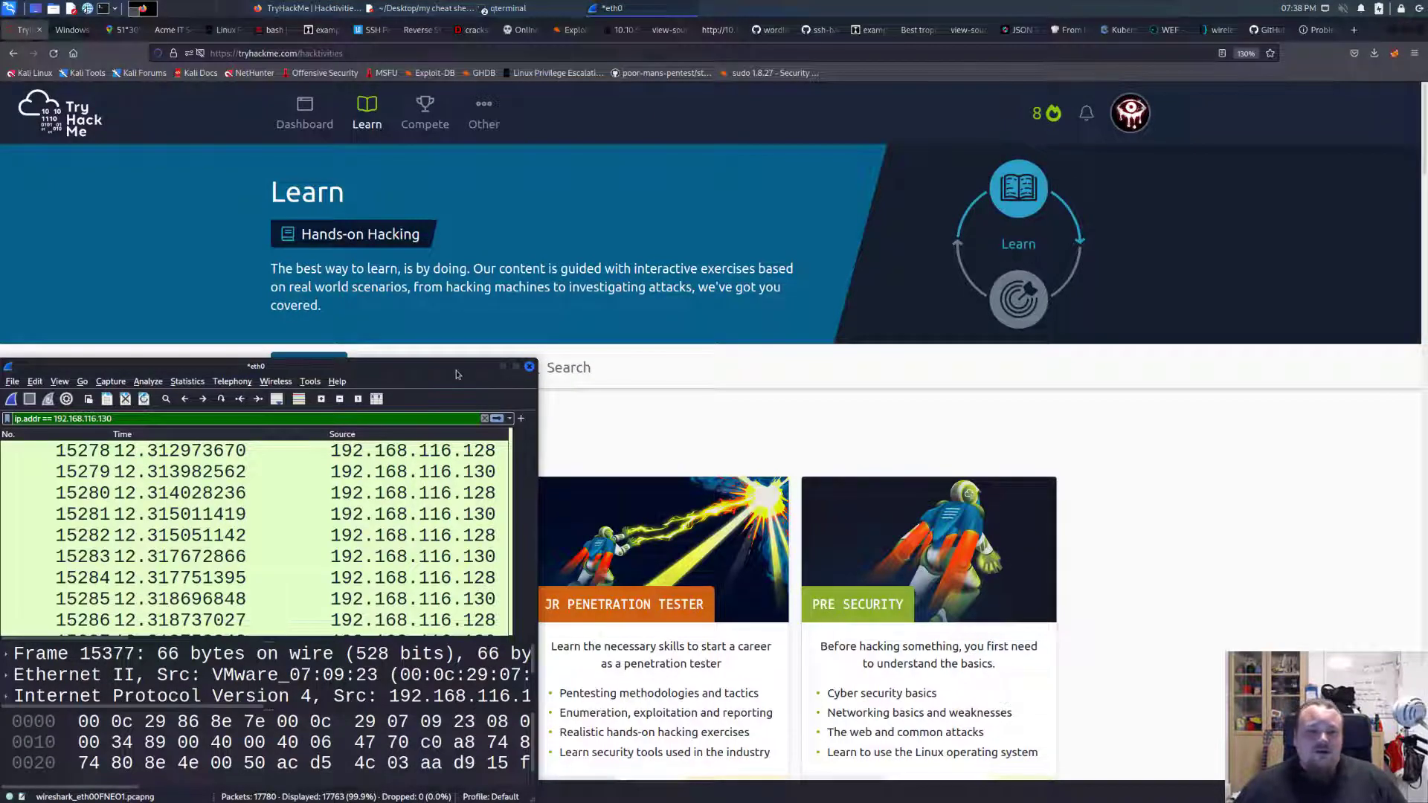
pyautogui.moveTo(457, 374); pyautogui.dragTo(748, 183)
pyautogui.scroll(-4, 520, 335)
pyautogui.scroll(16, 446, 312)
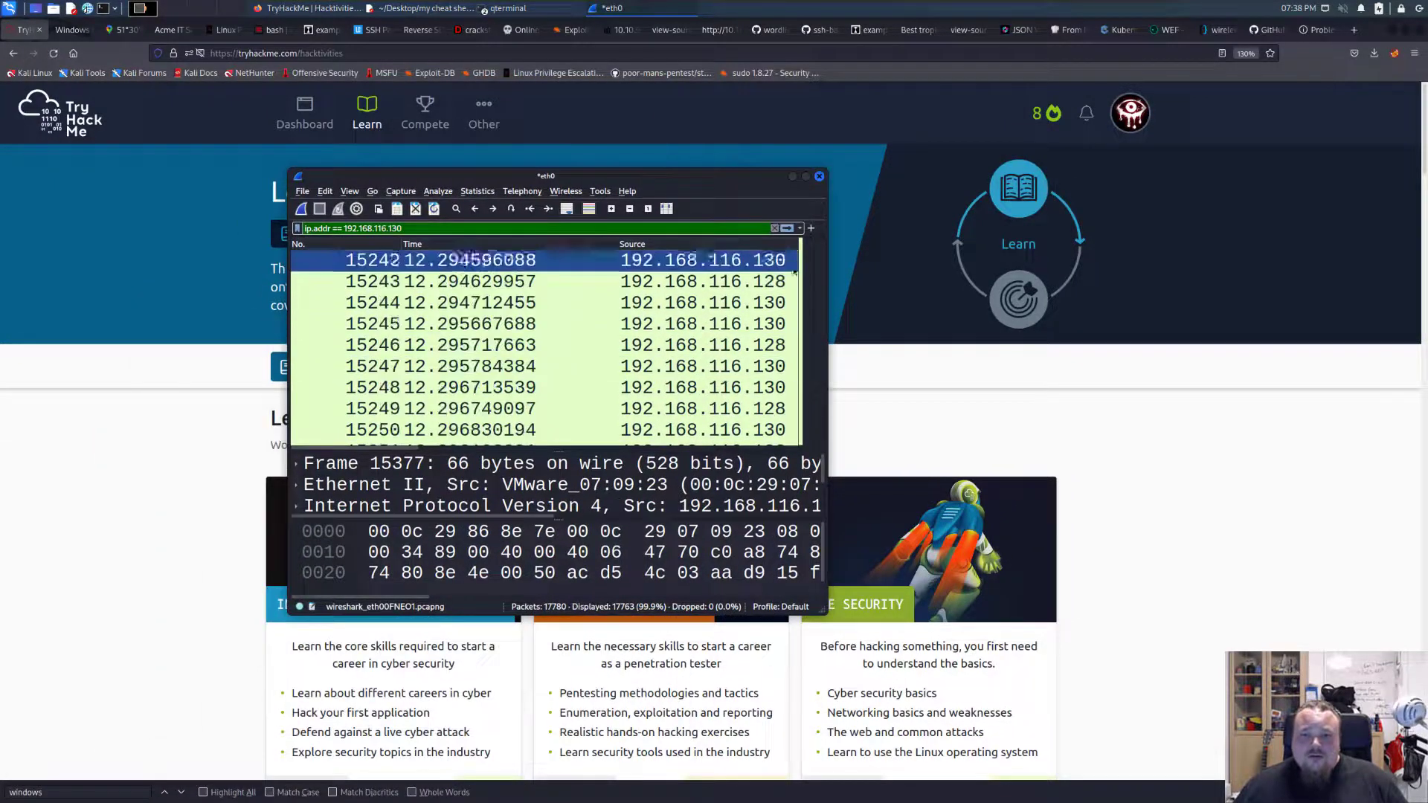
pyautogui.scroll(15, 802, 320)
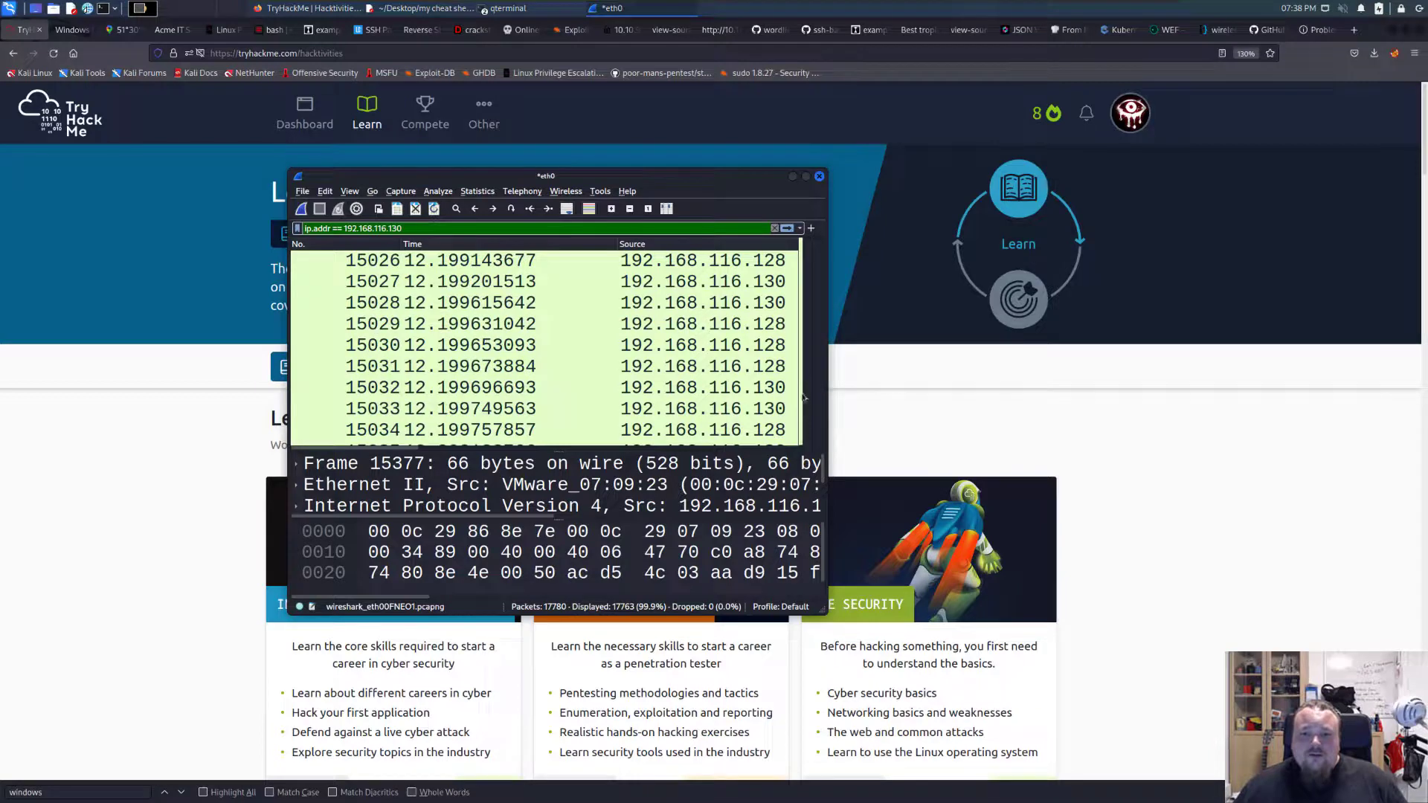
pyautogui.scroll(15, 802, 334)
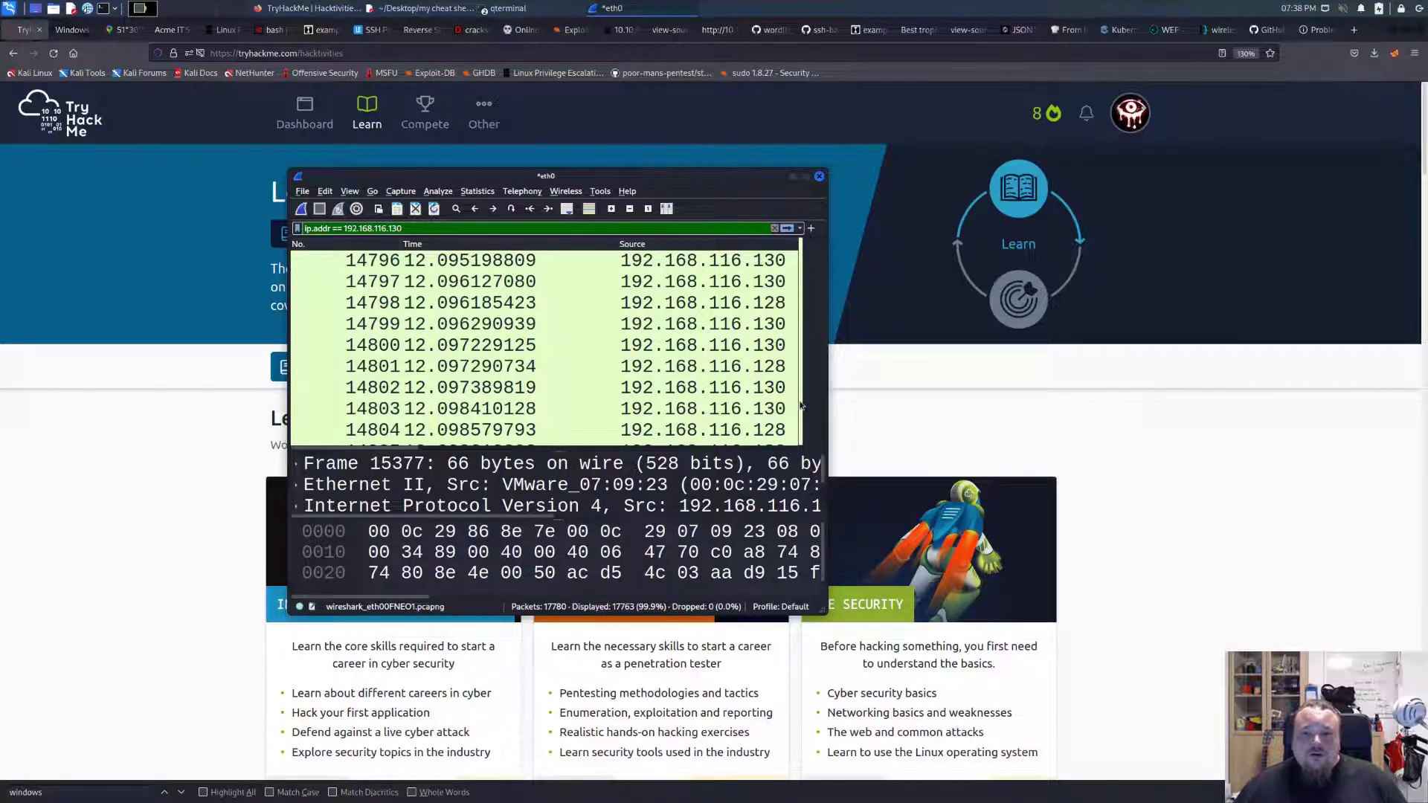
pyautogui.scroll(20, 801, 334)
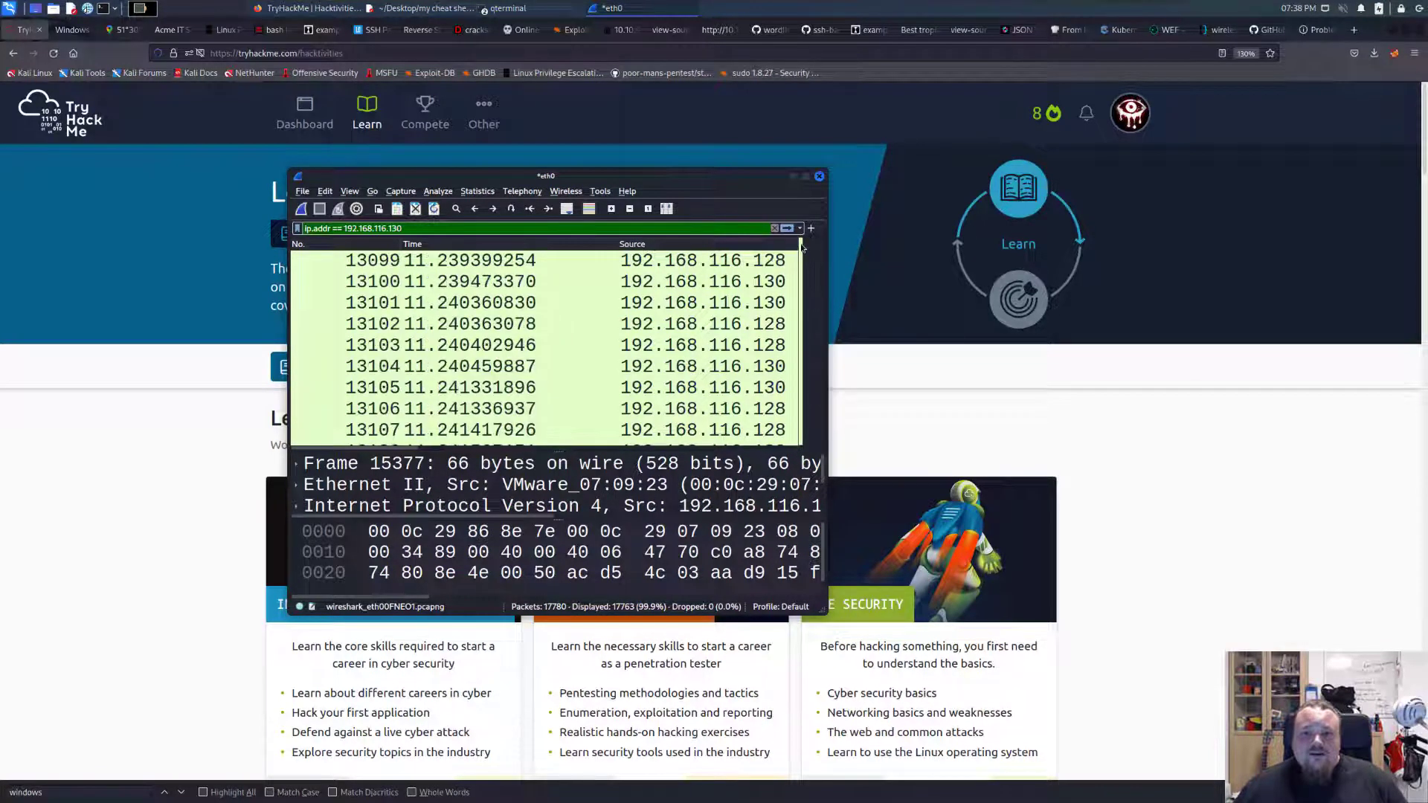
pyautogui.scroll(20, 801, 335)
pyautogui.click(806, 176)
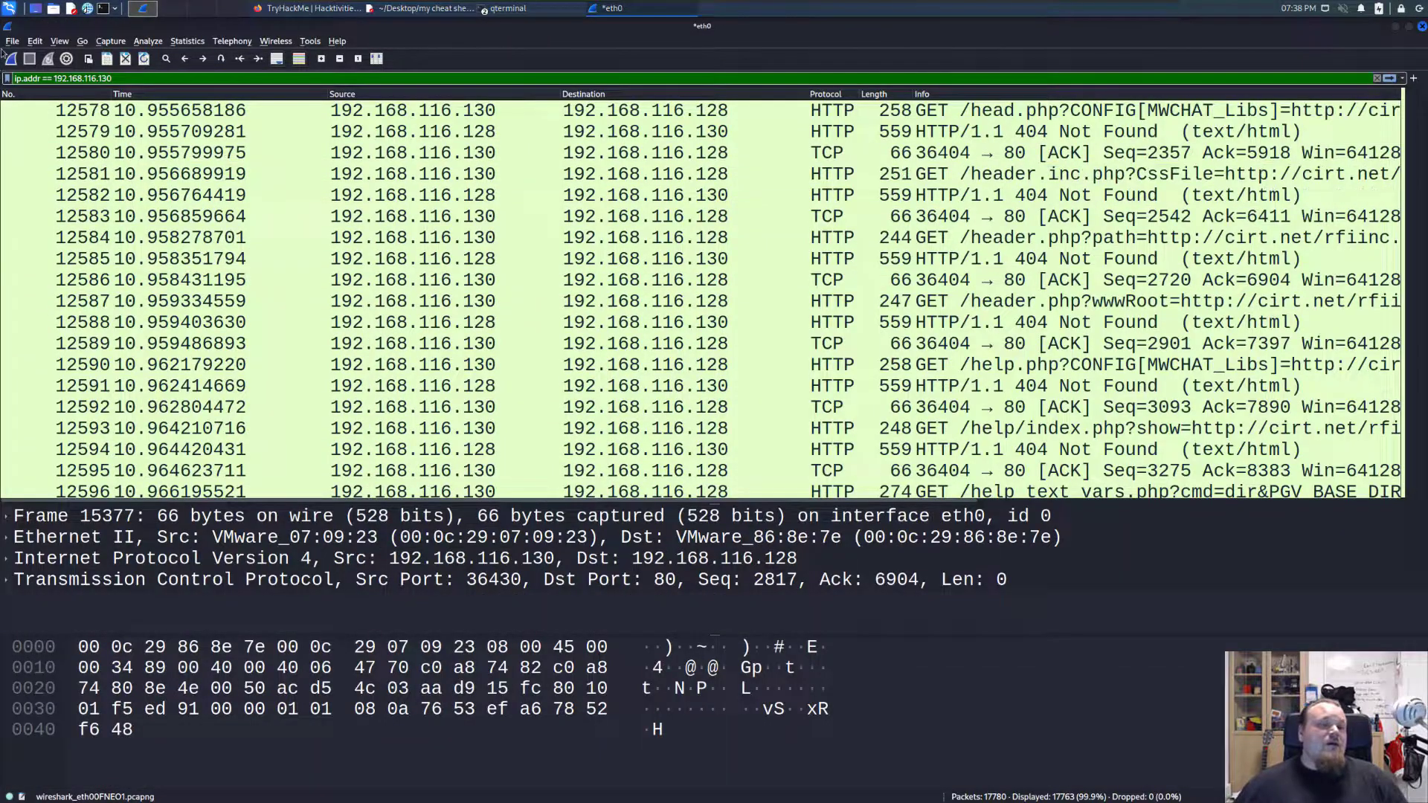
# Inspect the elapsed time and captured packet count in the capture file properties, and close them.
pyautogui.click(188, 40)
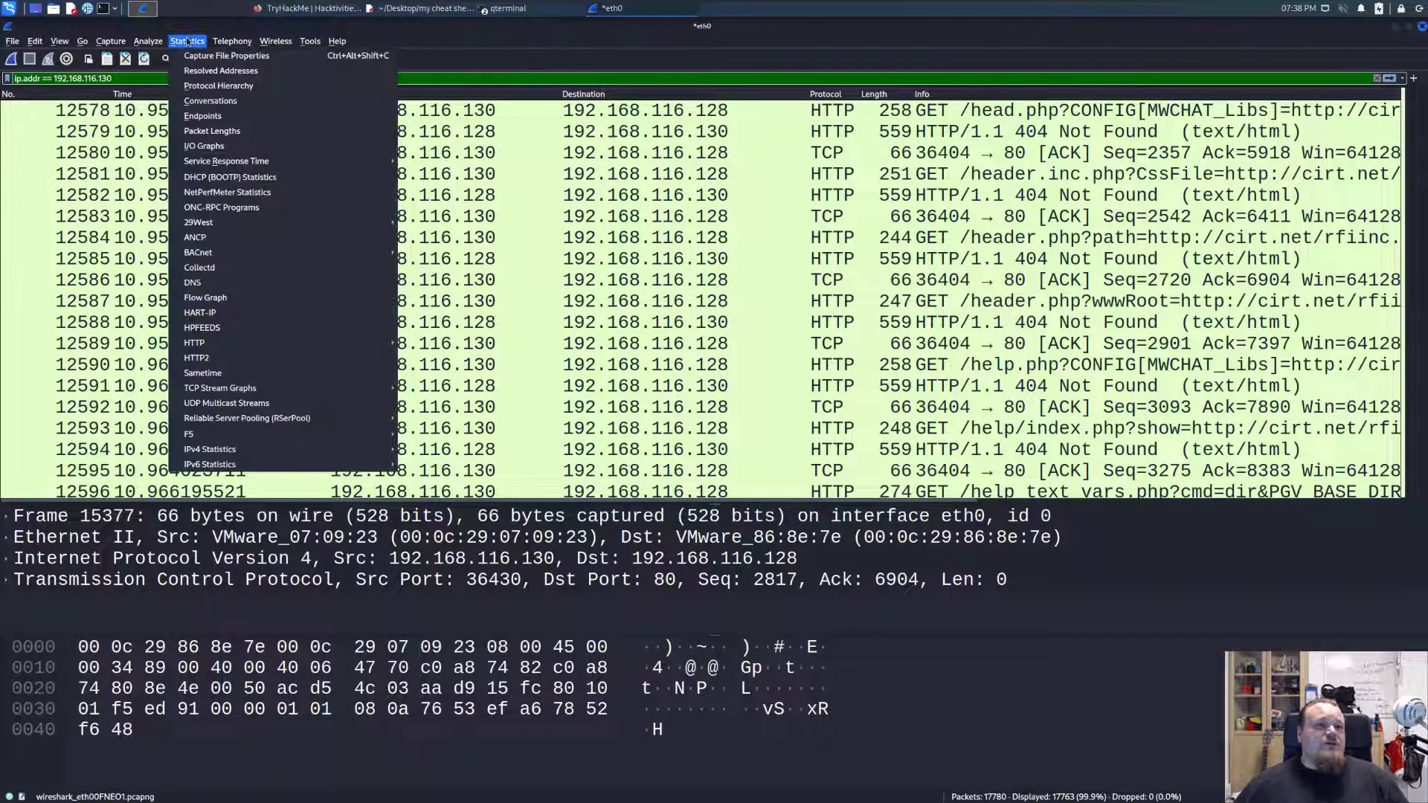
pyautogui.click(213, 58)
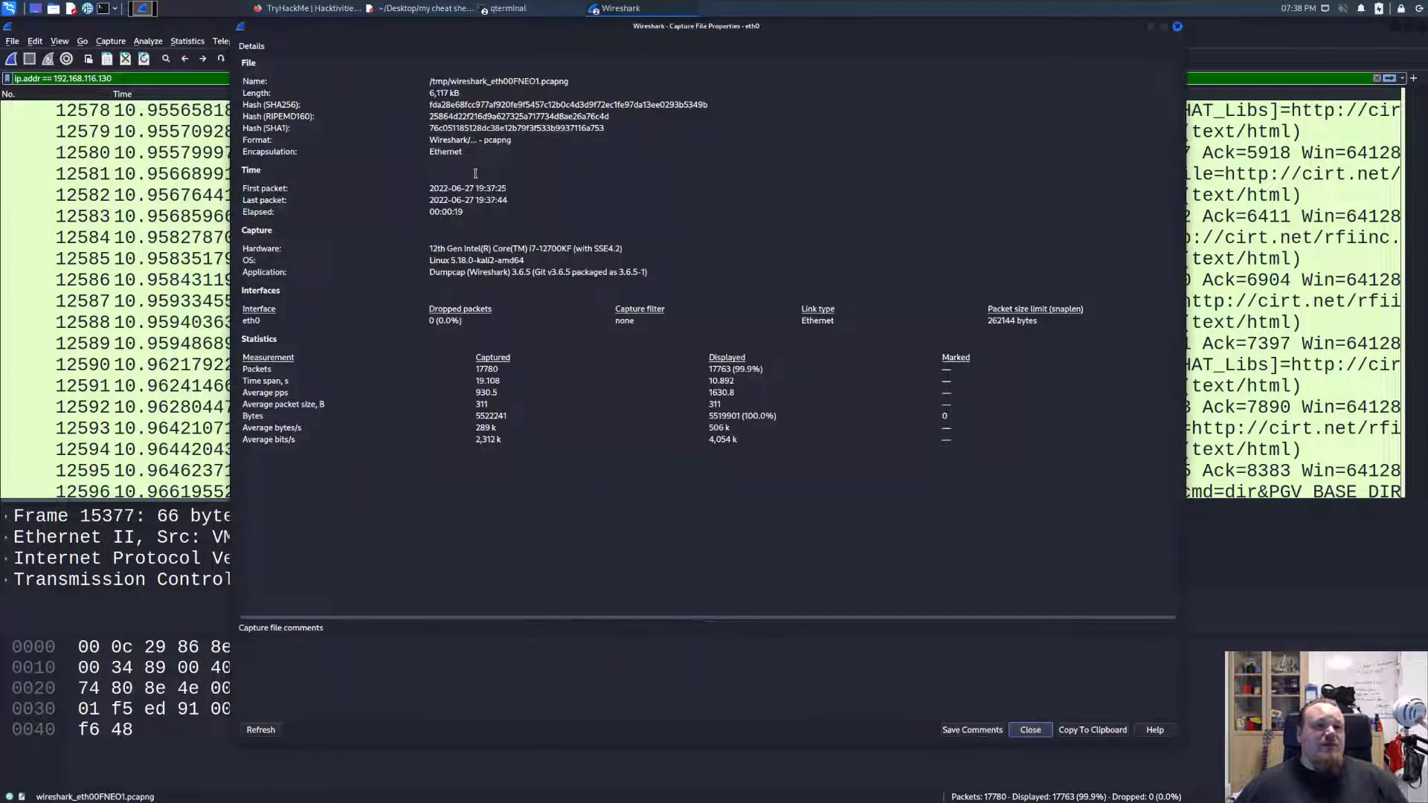
pyautogui.scroll(2, 548, 306)
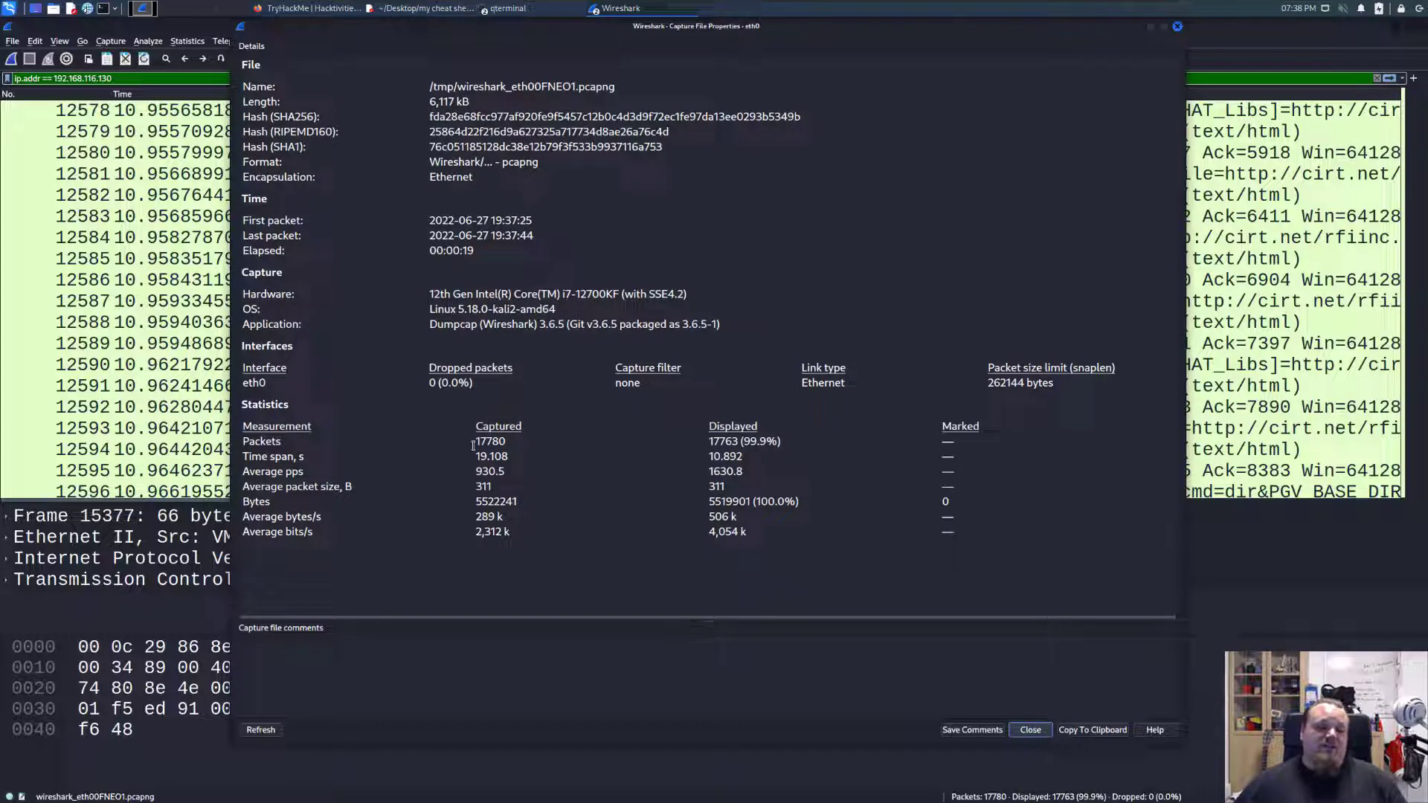
pyautogui.moveTo(474, 251); pyautogui.dragTo(428, 251)
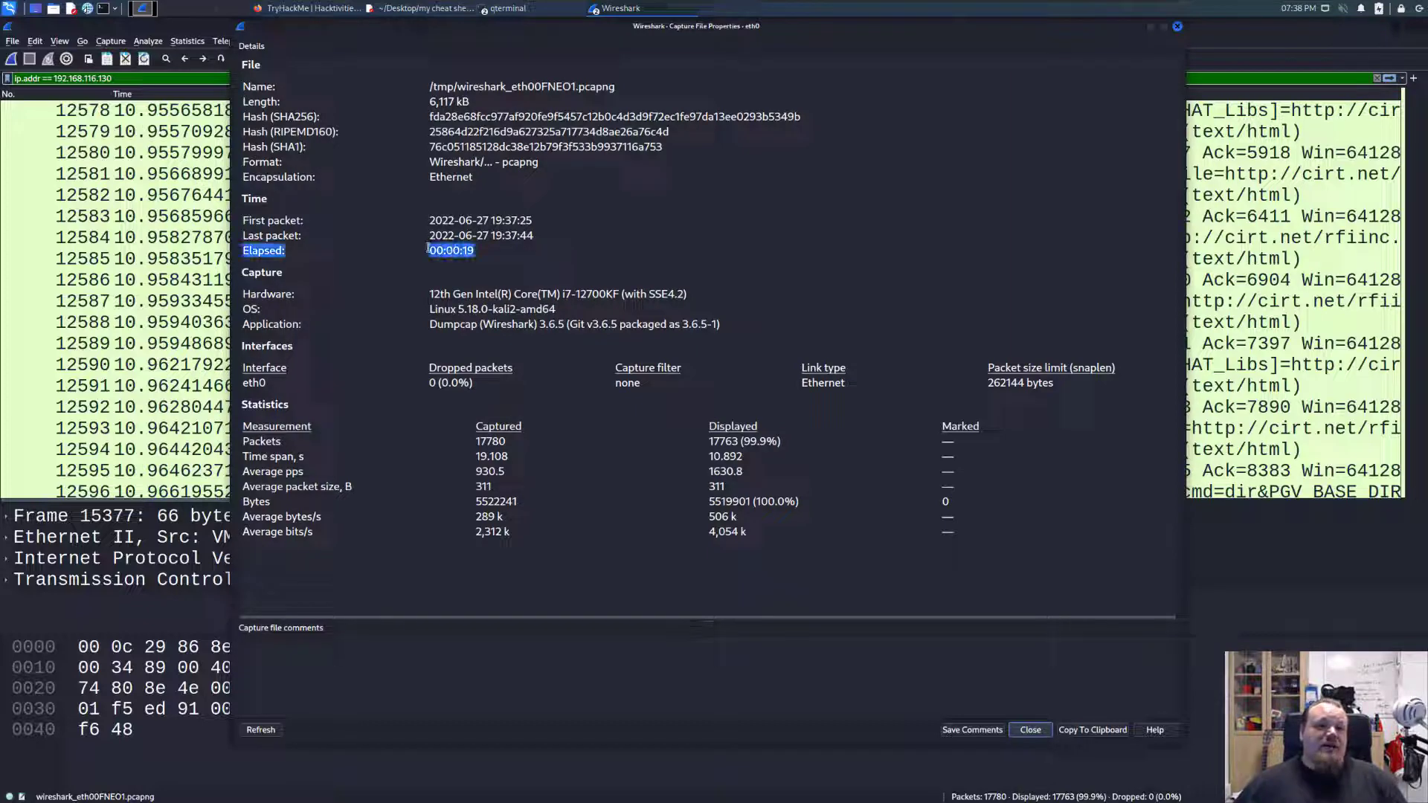
pyautogui.click(435, 251)
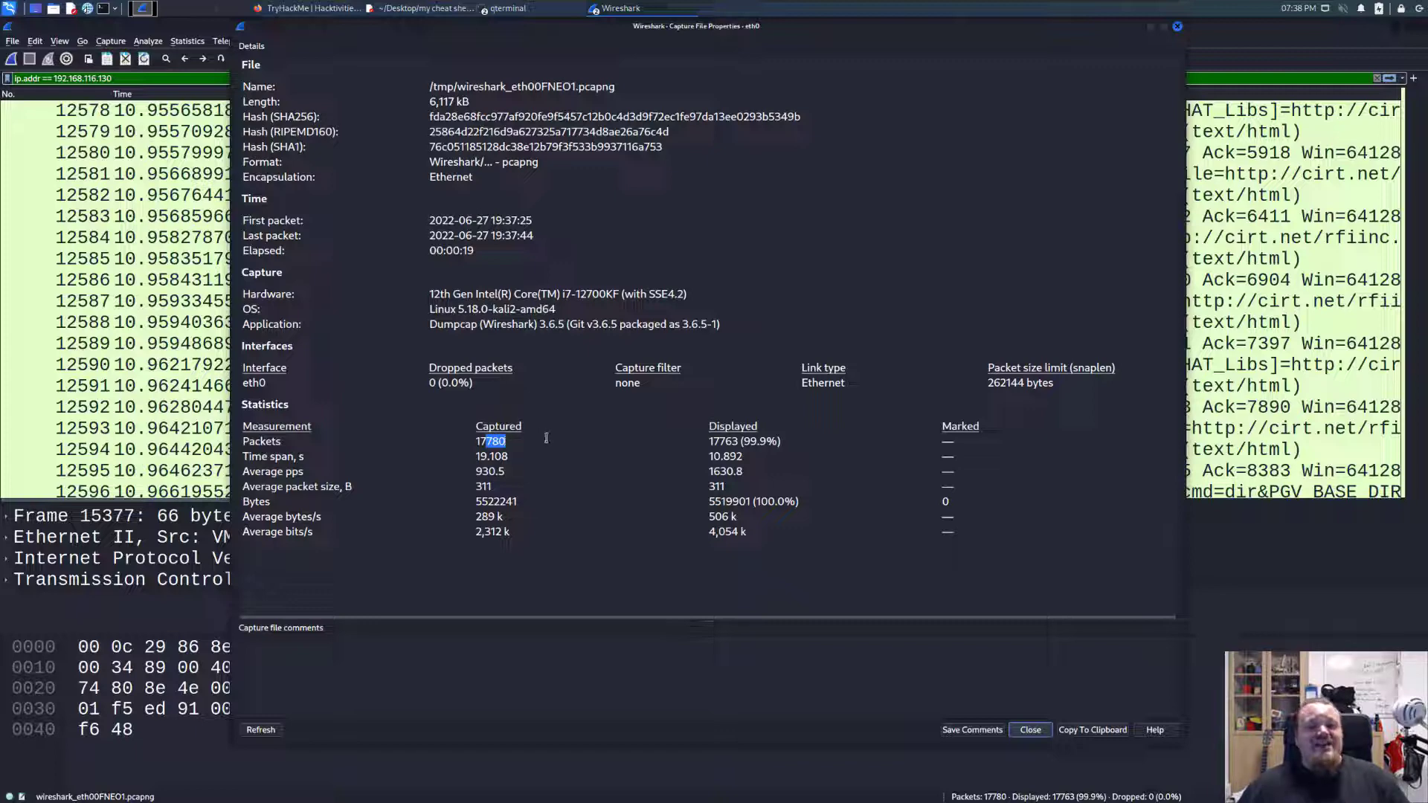
pyautogui.click(515, 350)
pyautogui.moveTo(481, 252); pyautogui.dragTo(412, 252)
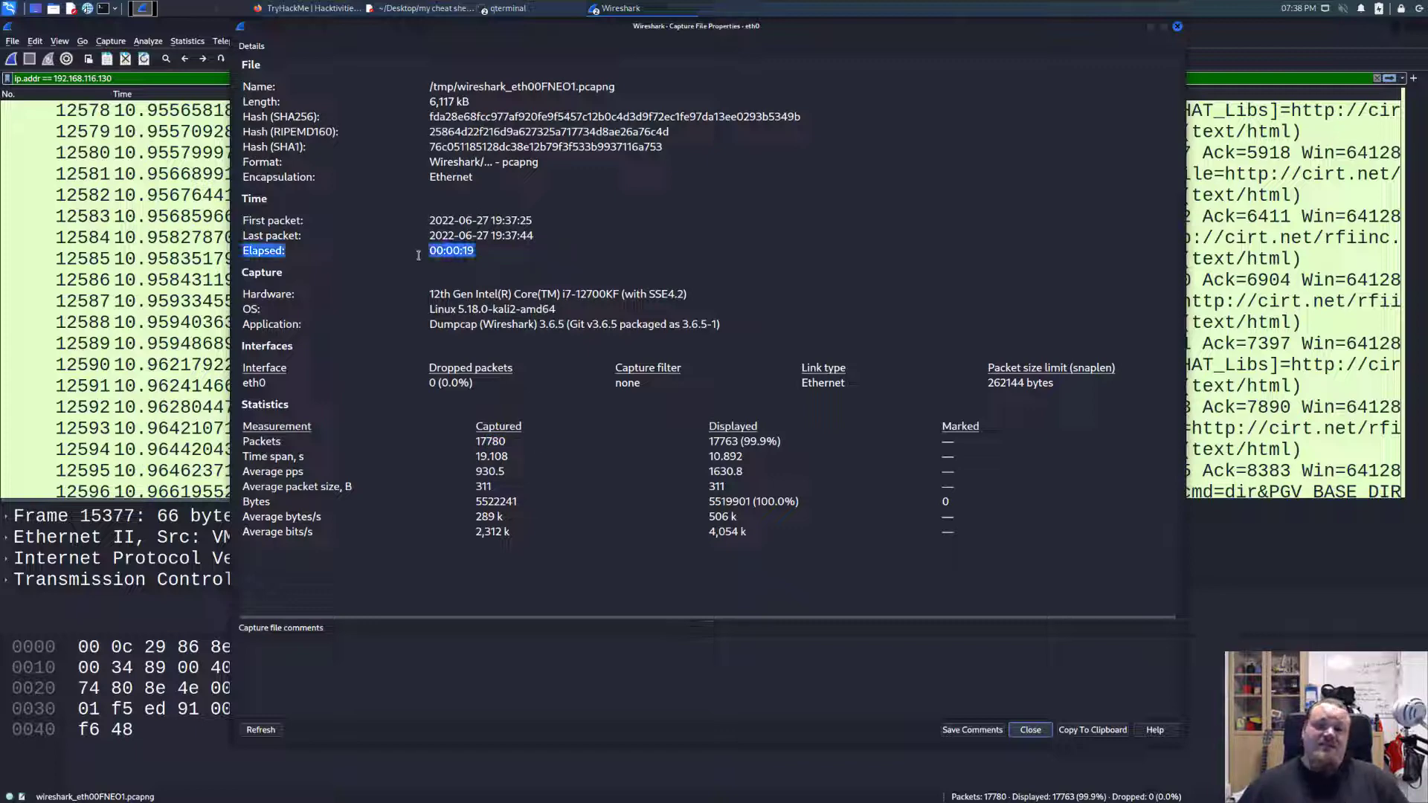
pyautogui.click(418, 255)
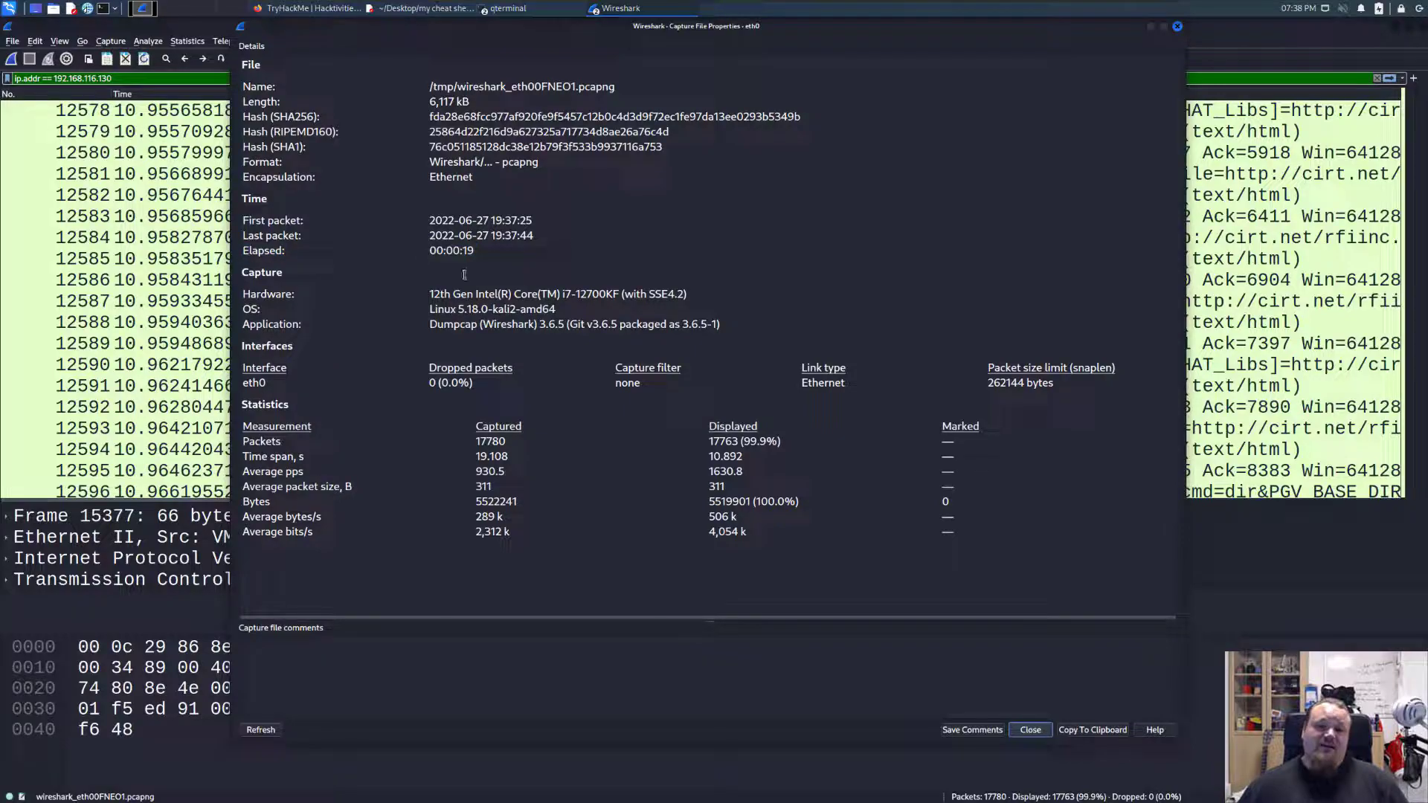
pyautogui.click(1177, 27)
# Look through the requested PHP paths and the server's responses in the middle of the packet list.
pyautogui.scroll(20, 1285, 303)
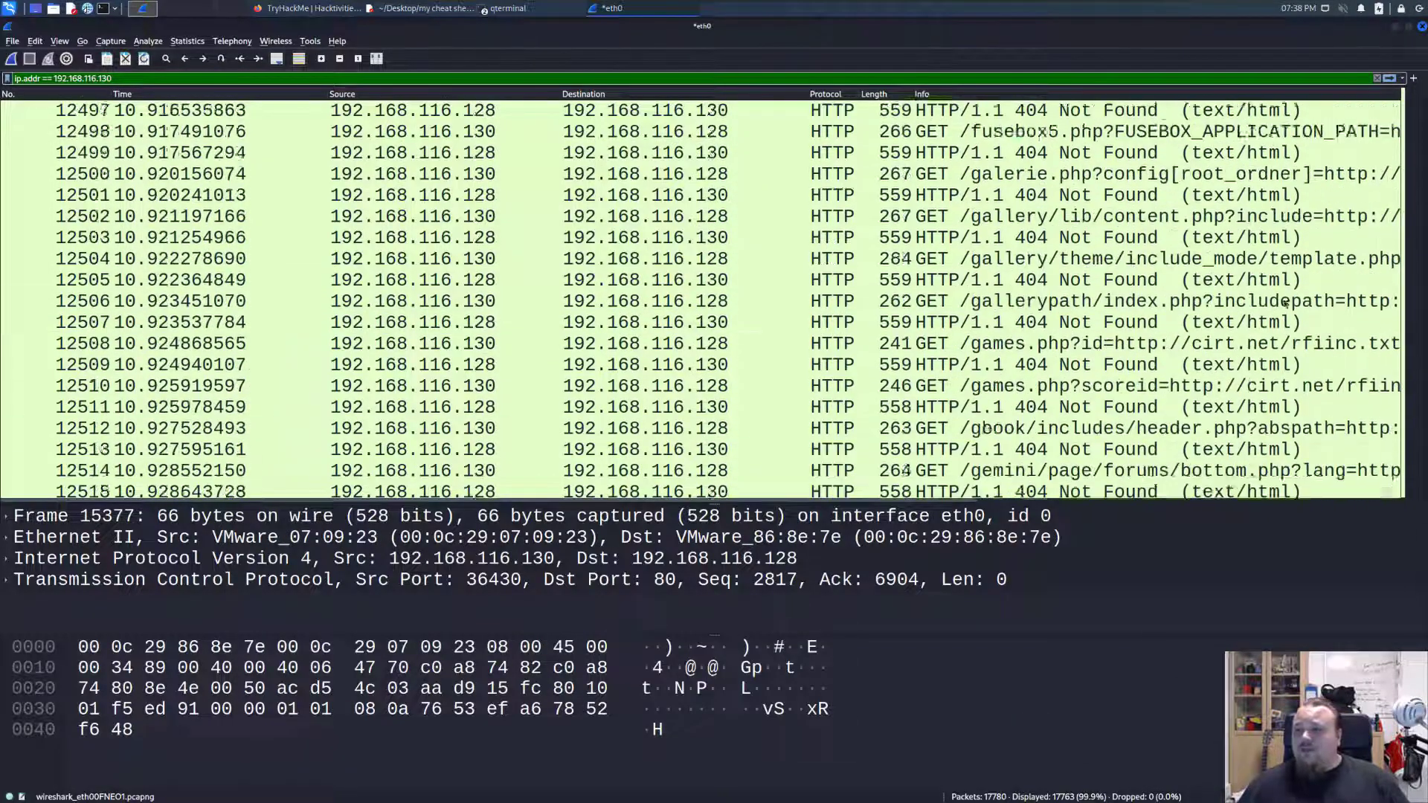
pyautogui.scroll(20, 1286, 303)
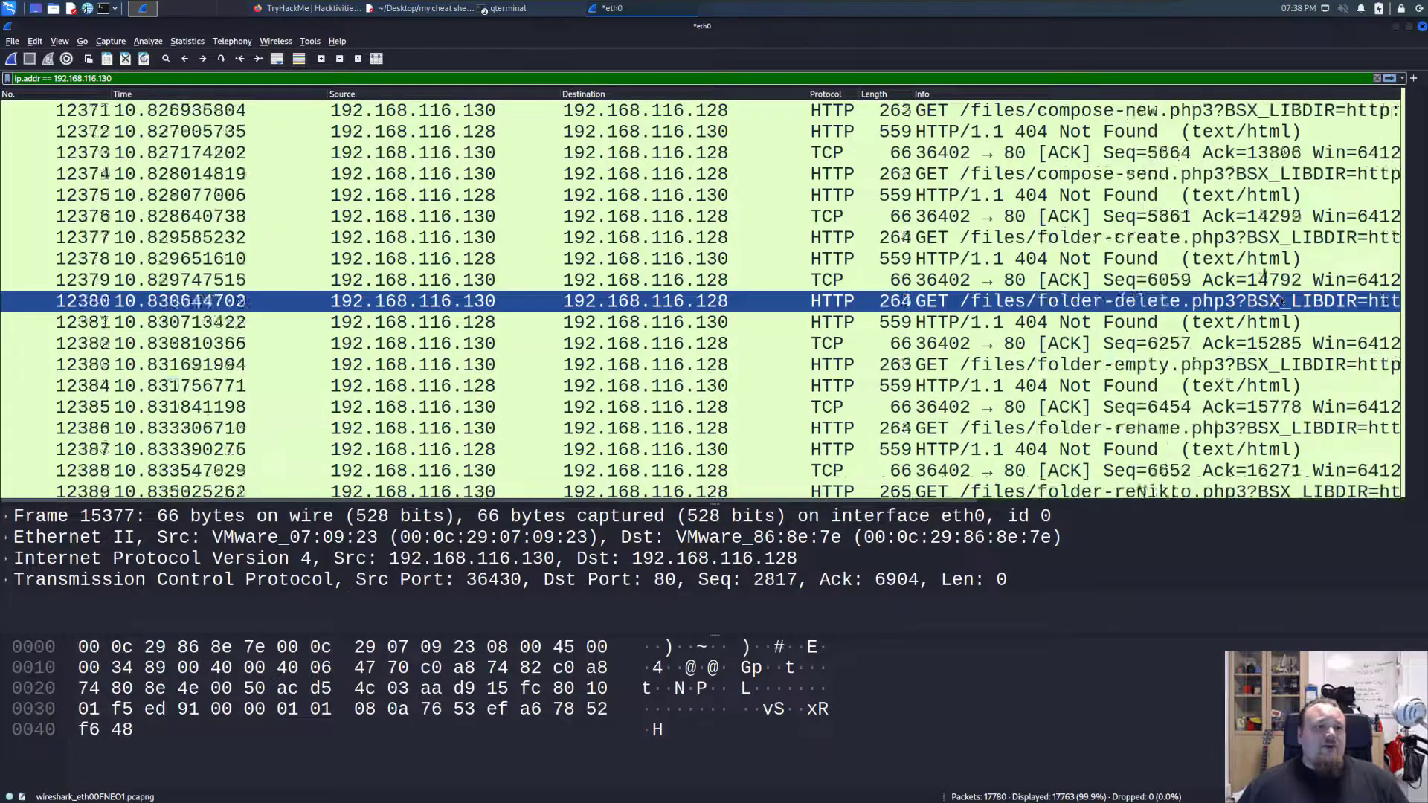
pyautogui.scroll(1, 1263, 267)
pyautogui.scroll(18, 1262, 265)
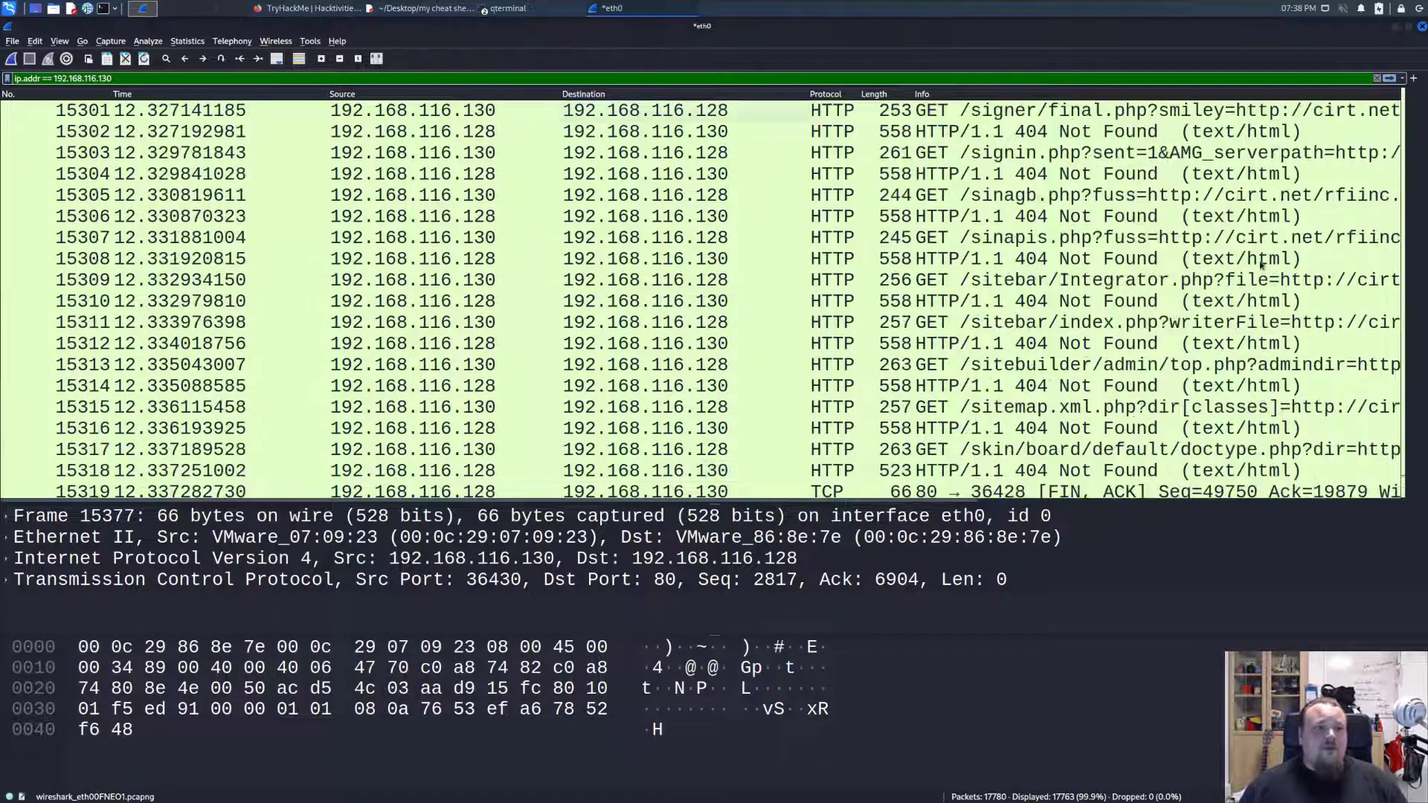
pyautogui.scroll(20, 1261, 265)
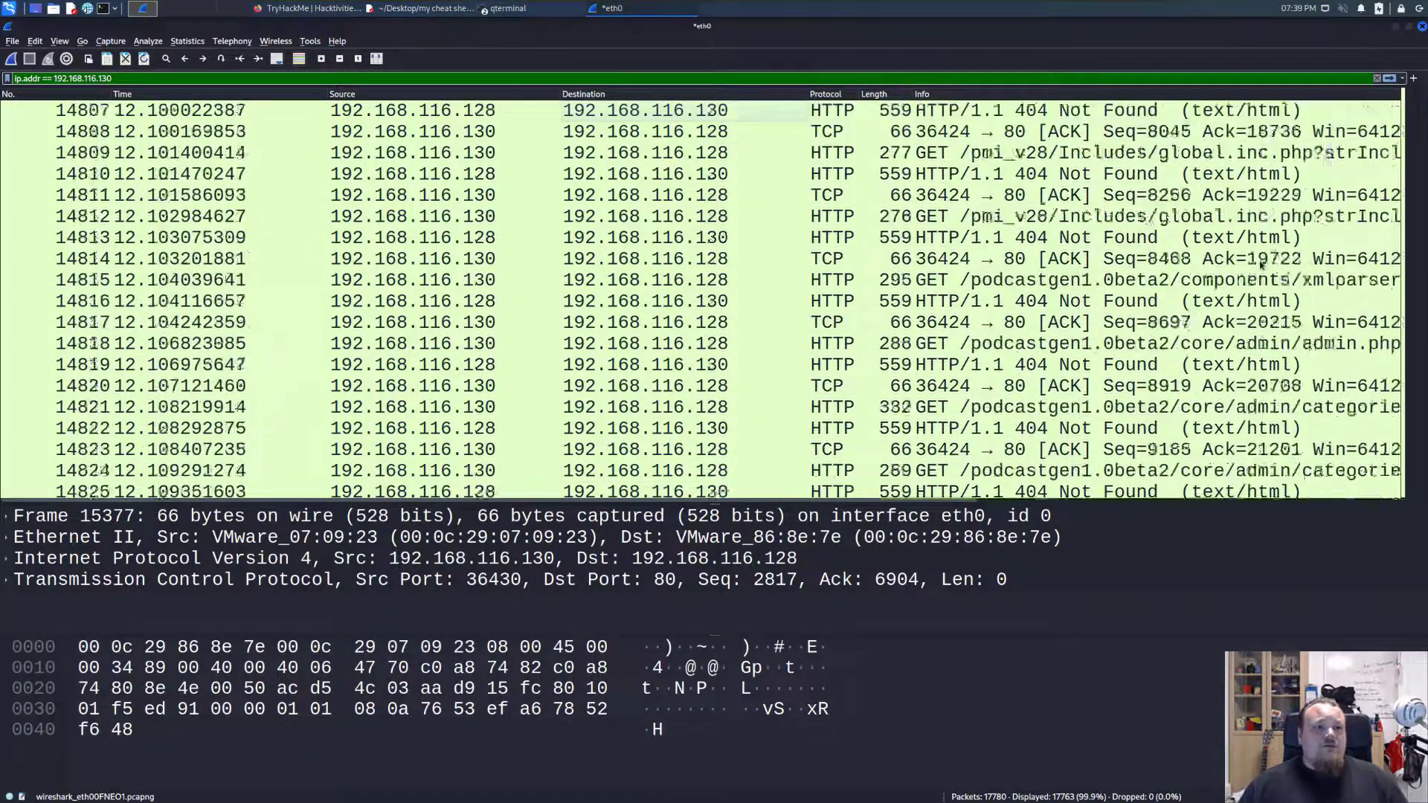
pyautogui.press('pageup')
pyautogui.press('pageup')
pyautogui.press('pageup')
pyautogui.press('pageup')
pyautogui.press('pageup')
pyautogui.press('pageup')
pyautogui.press('pageup')
pyautogui.press('pageup')
pyautogui.press('pageup')
pyautogui.hotkey('shift', 'pageup')
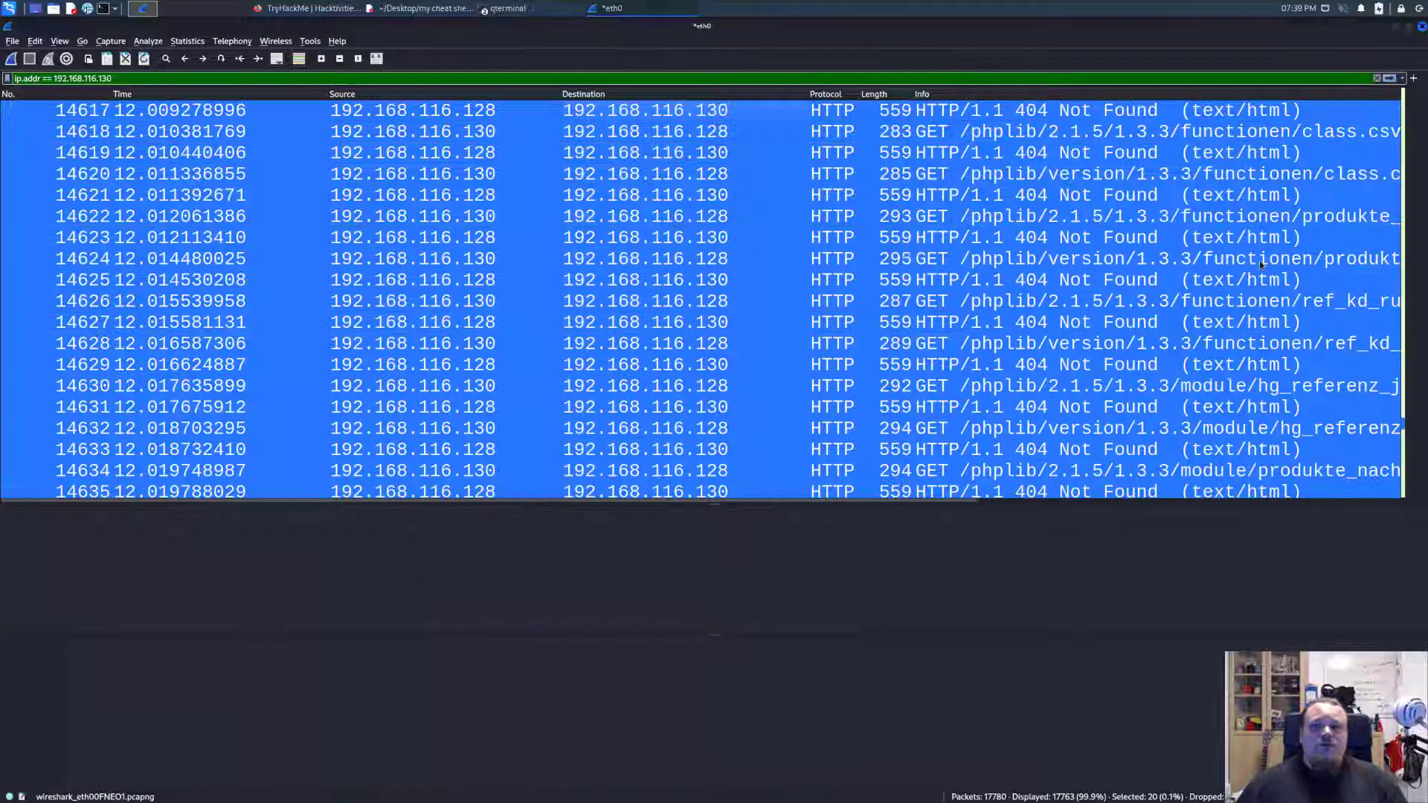
# Examine the PHP requests carrying cirt.net/rfiinc.txt parameters and the server's responses, working backwards from packet 14621.
pyautogui.click(1260, 195)
pyautogui.scroll(1, 1341, 324)
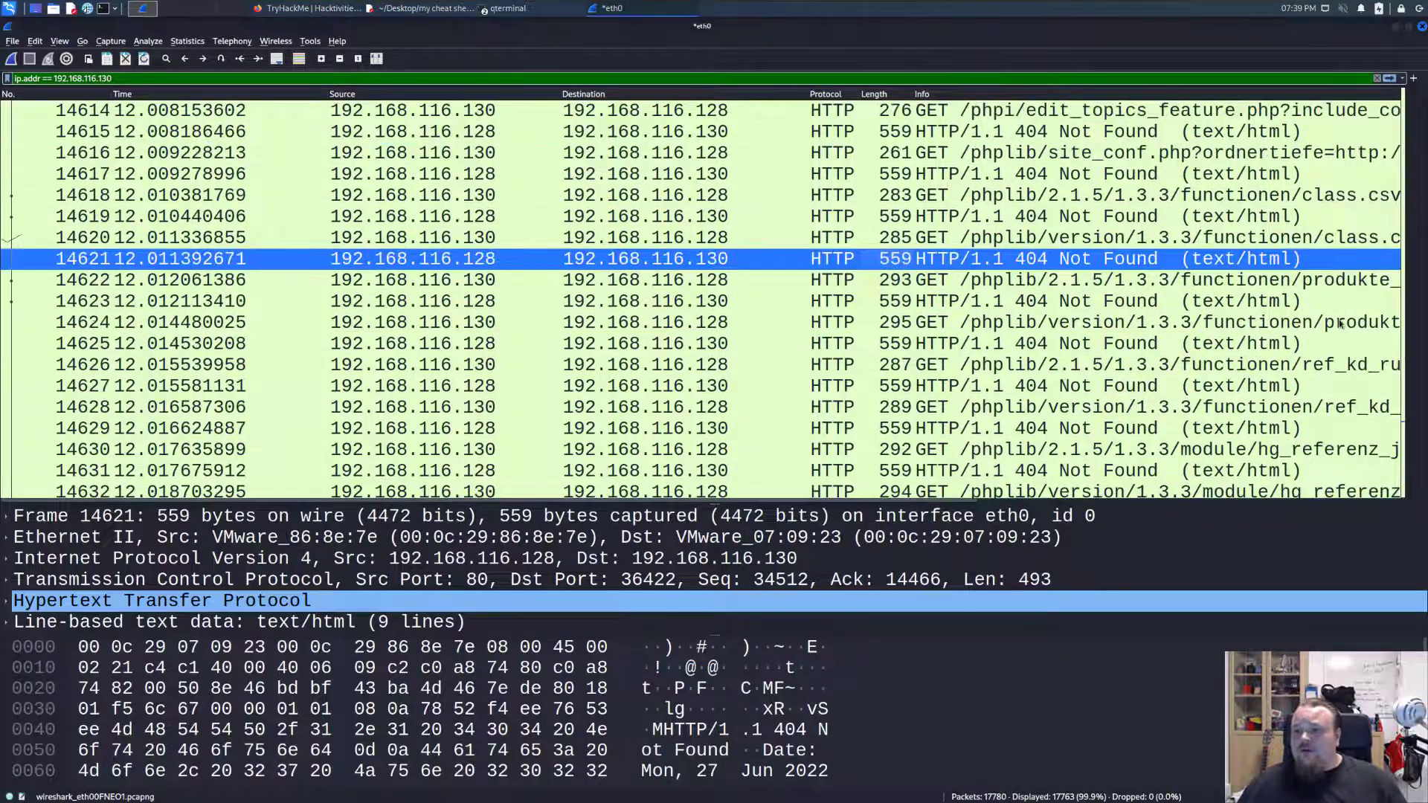
pyautogui.hotkey('ctrl', 'a')
pyautogui.scroll(5, 1372, 378)
pyautogui.scroll(-4, 1371, 379)
pyautogui.click(1367, 370)
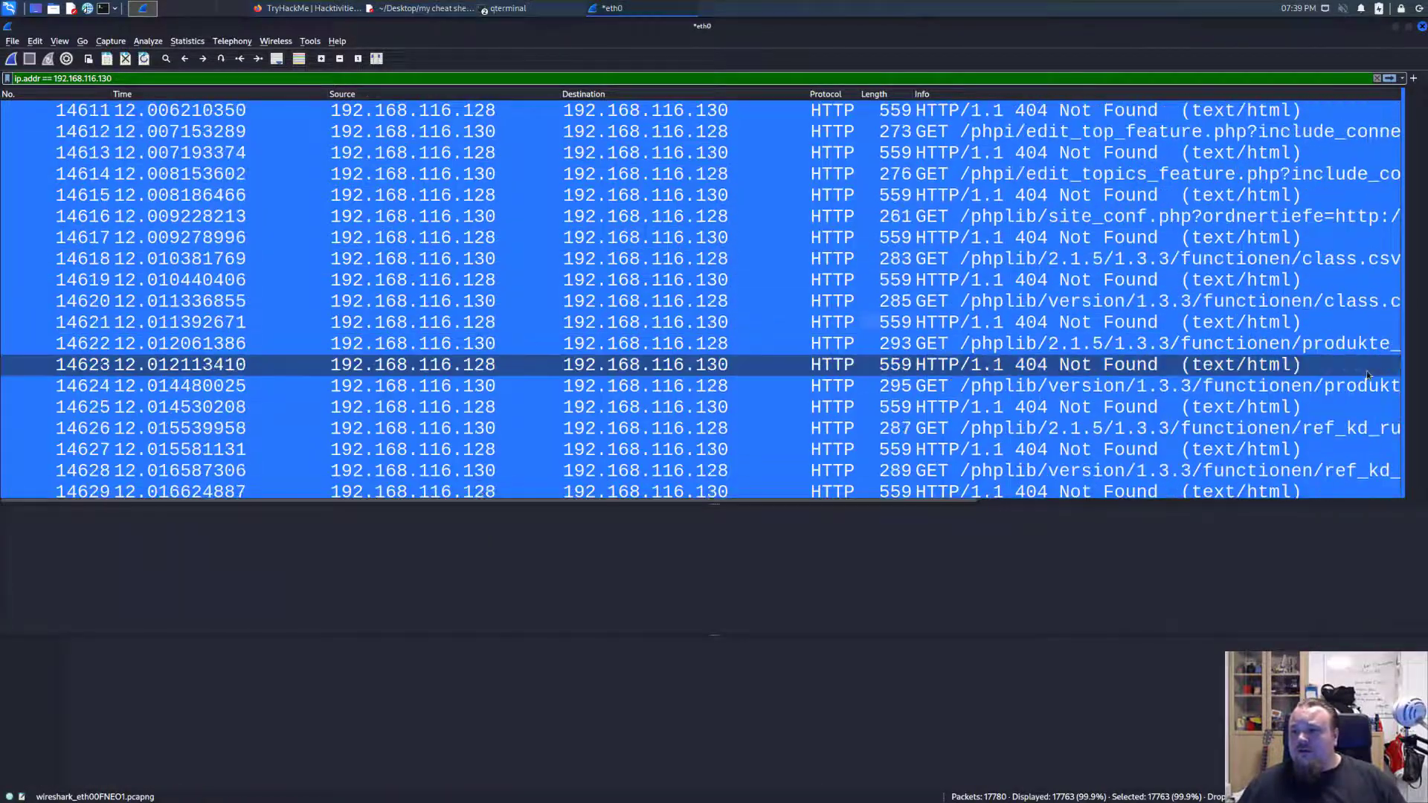
pyautogui.press('pageup')
pyautogui.scroll(15, 1359, 378)
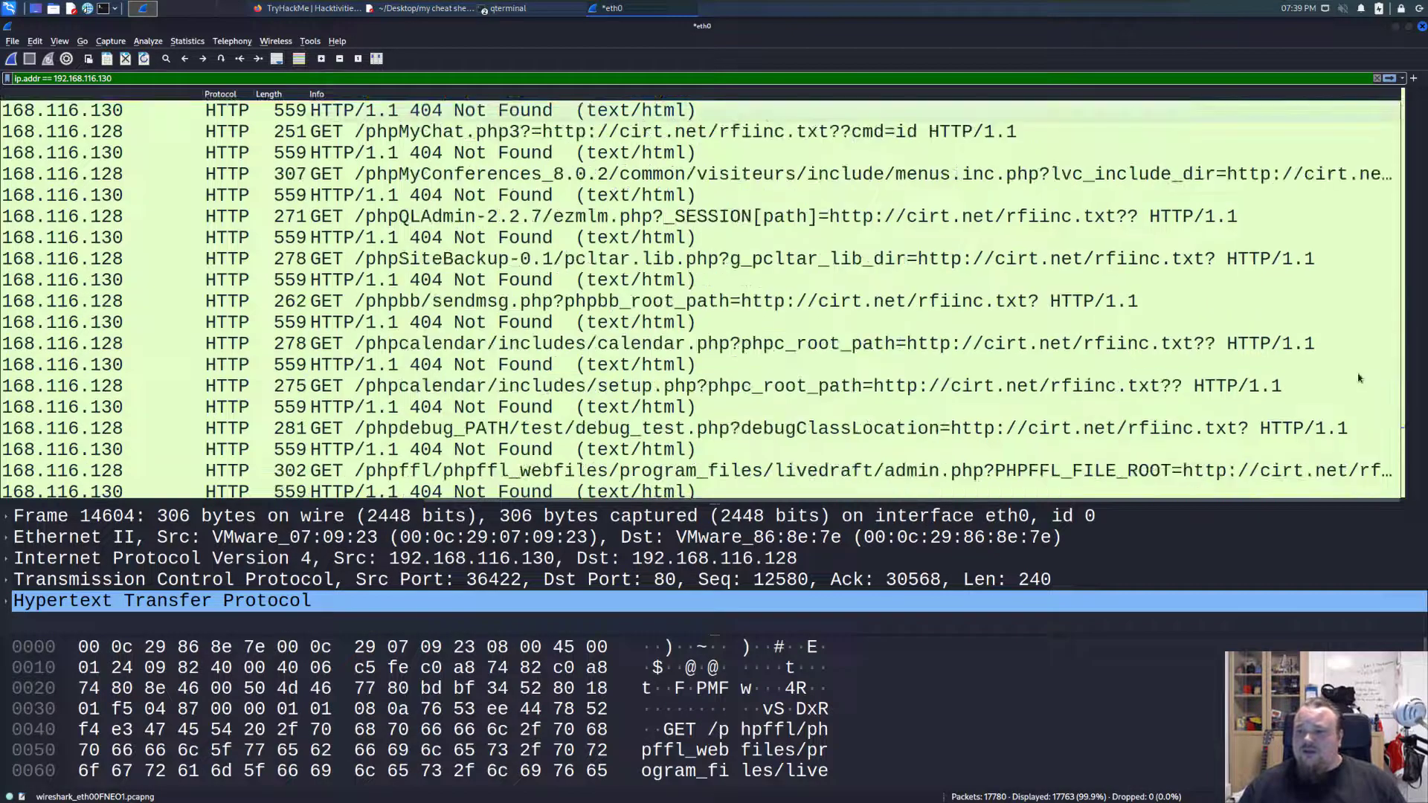
pyautogui.scroll(20, 1358, 378)
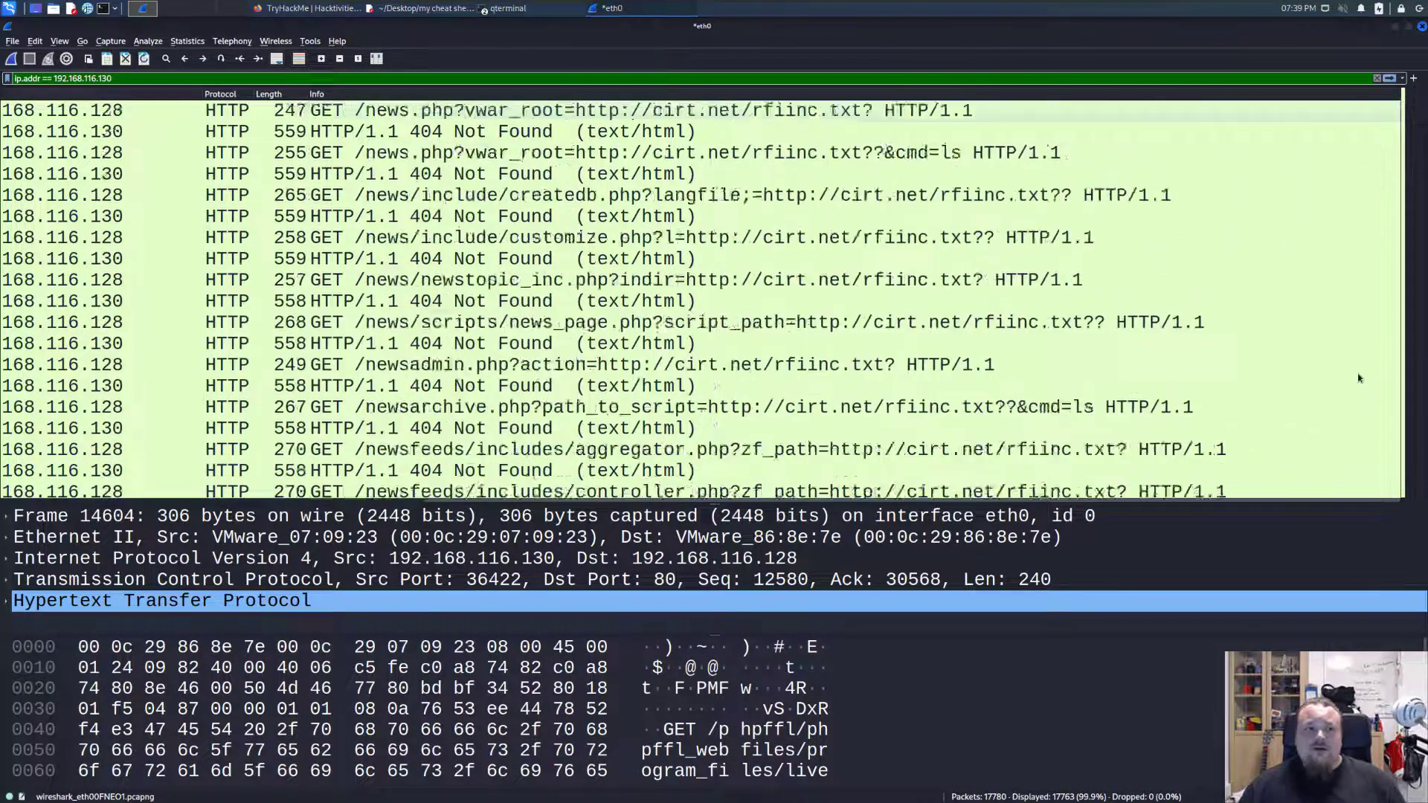
pyautogui.scroll(20, 1359, 379)
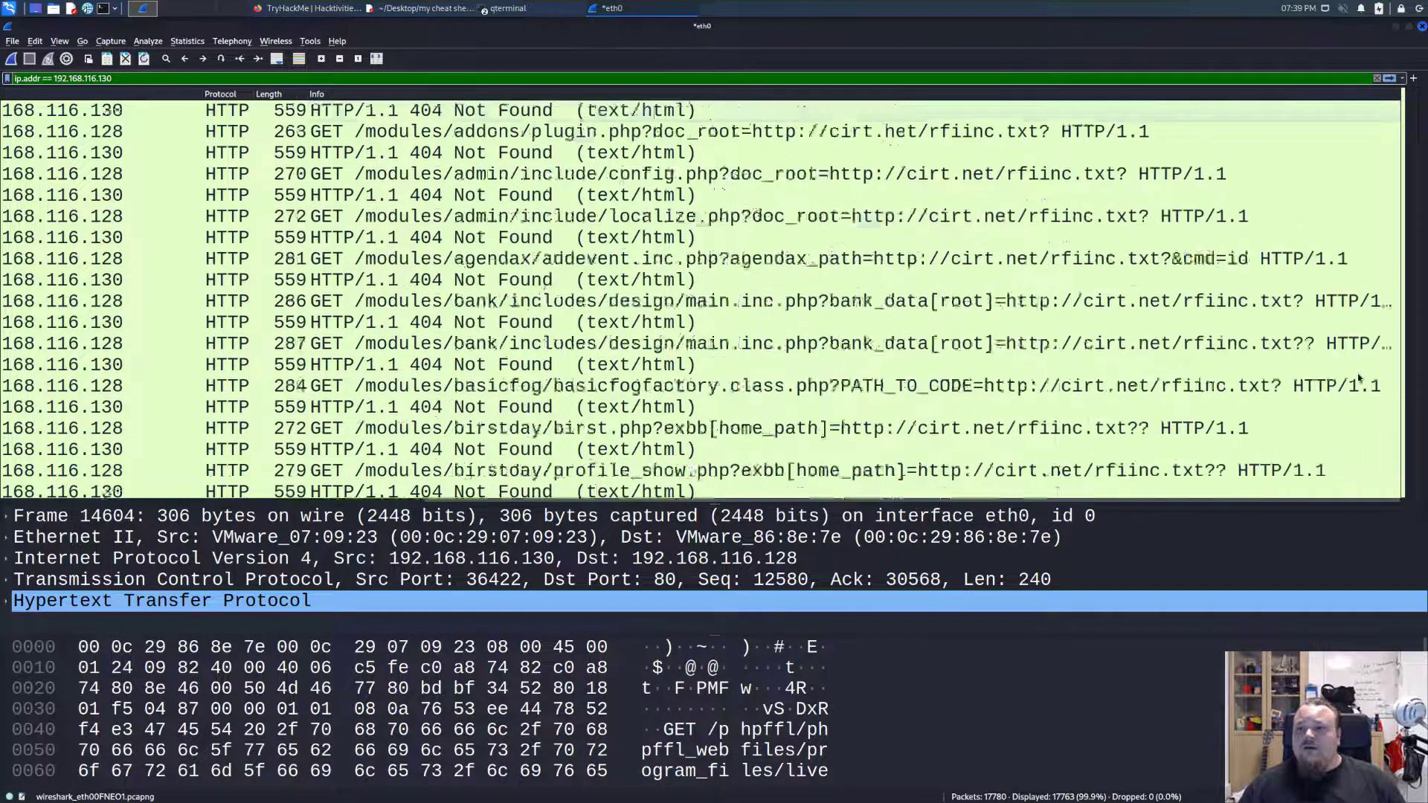
pyautogui.press('pageup')
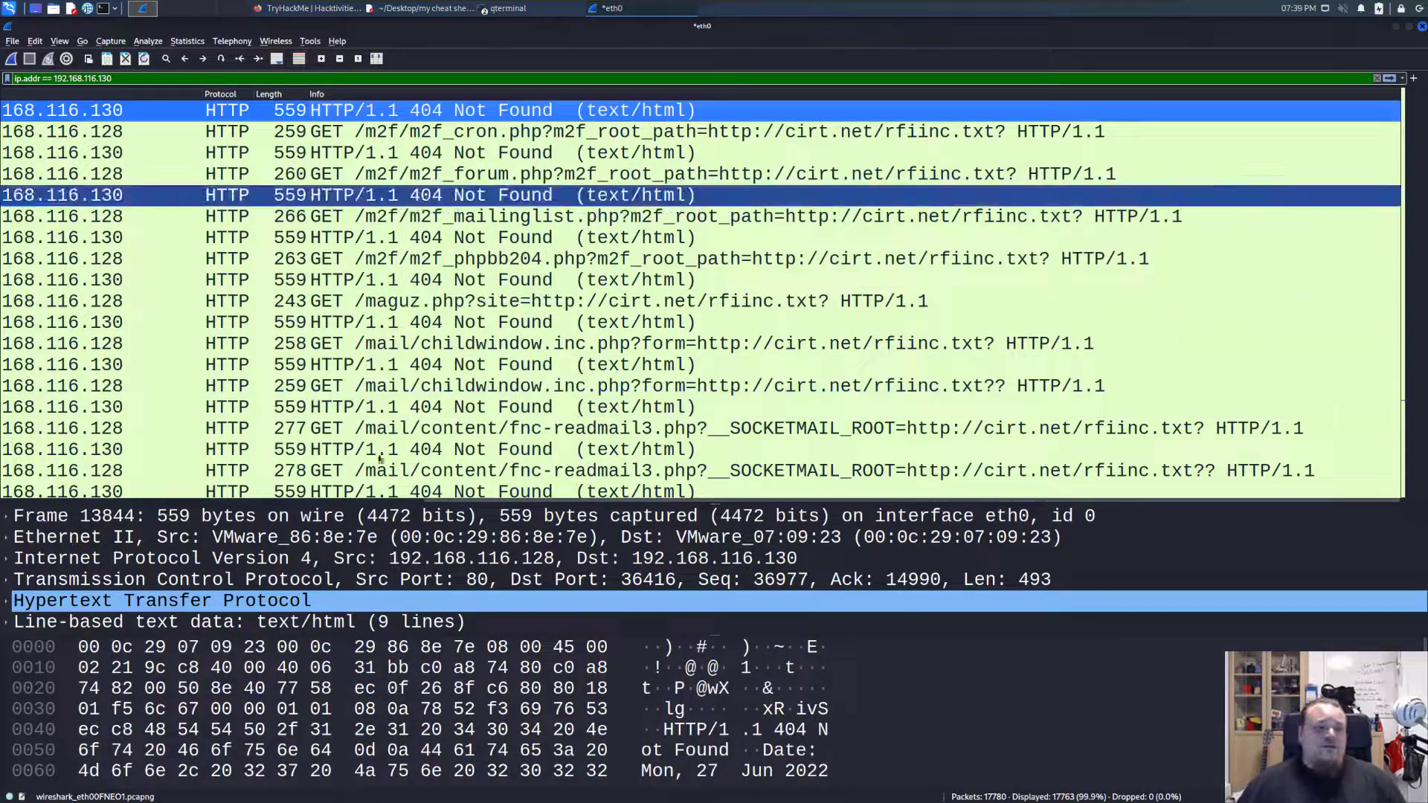
# Check the packet numbers, times and addresses of the earlier requests, moving back to around packet 8020.
pyautogui.moveTo(630, 502); pyautogui.dragTo(97, 496)
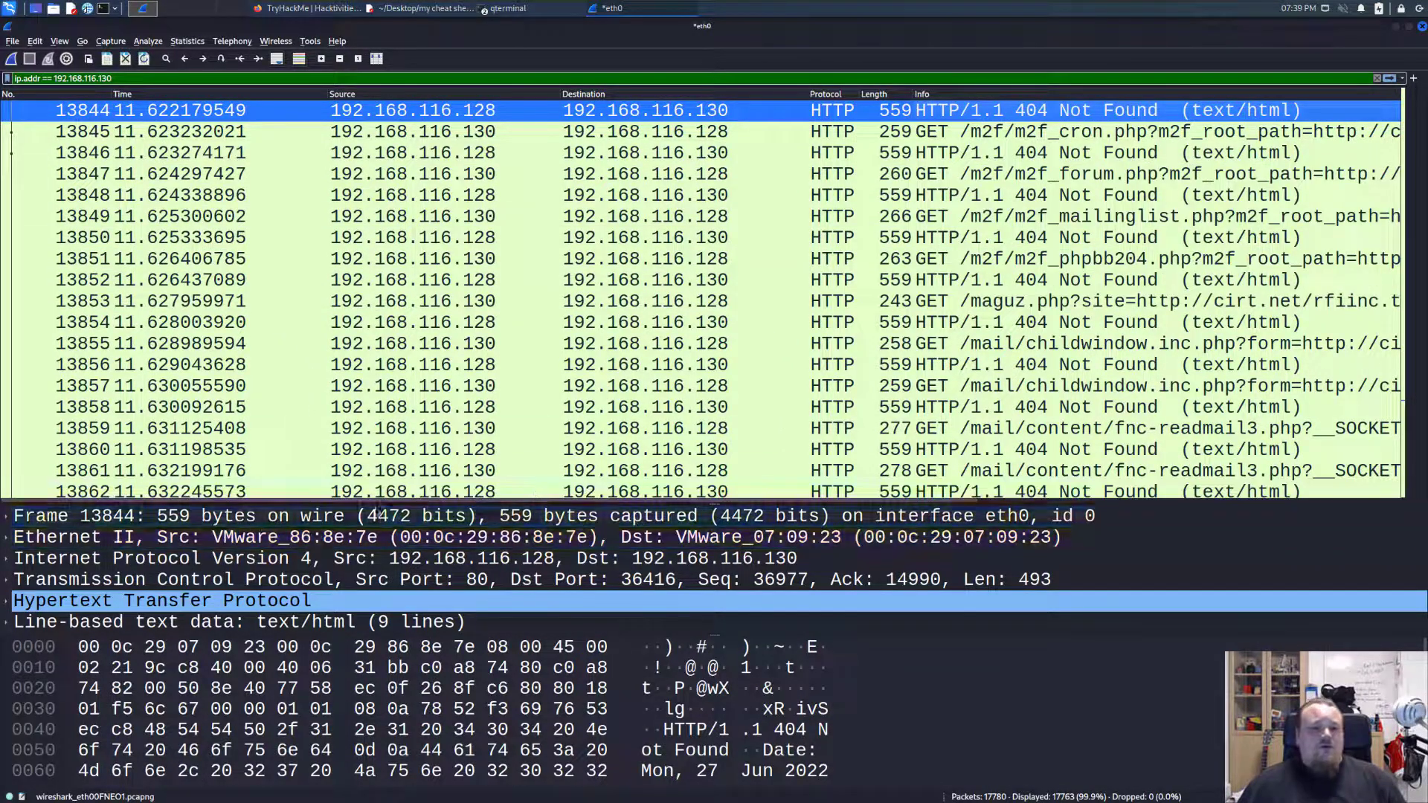
pyautogui.hscroll(1, 411, 501)
pyautogui.hscroll(-1, 411, 500)
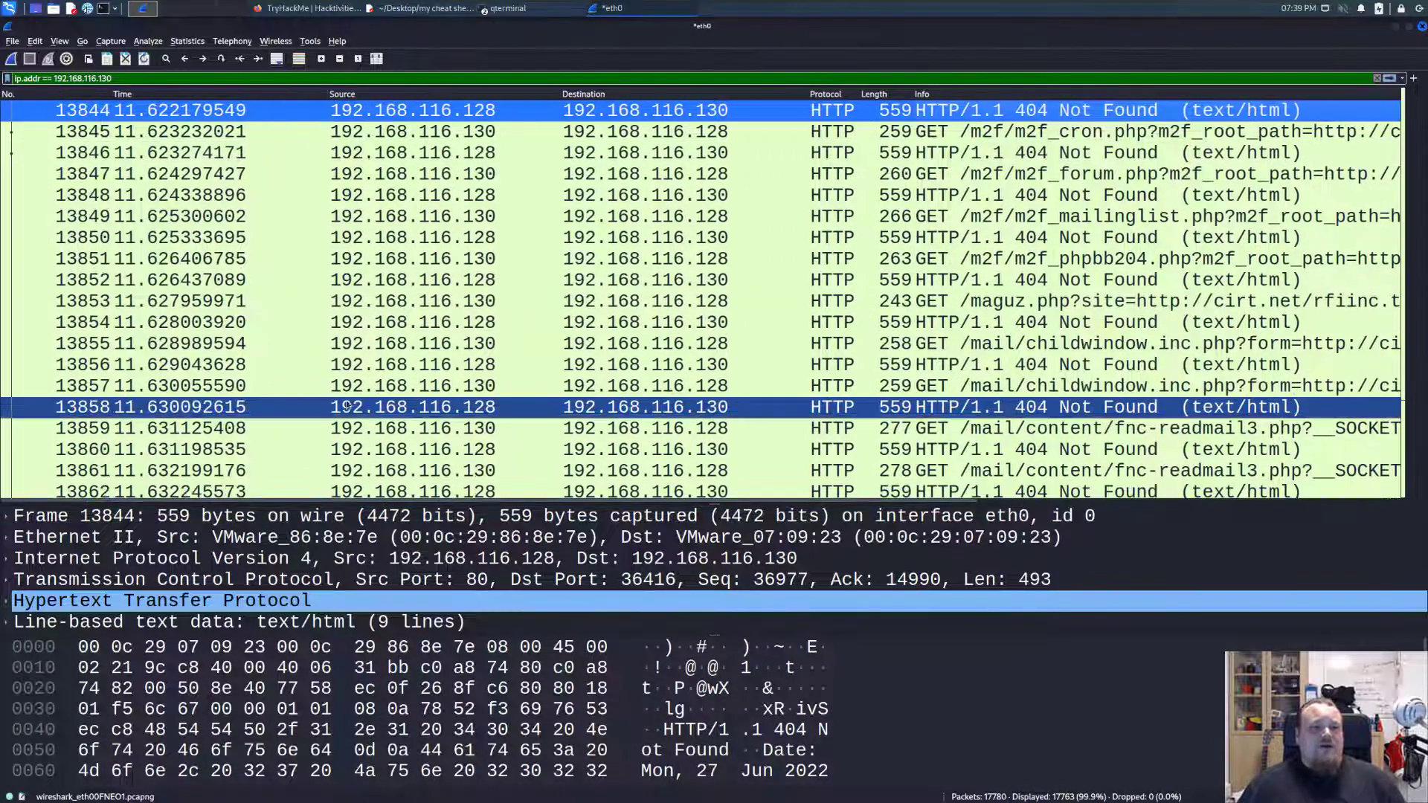
pyautogui.scroll(4, 1162, 328)
pyautogui.scroll(7, 1163, 320)
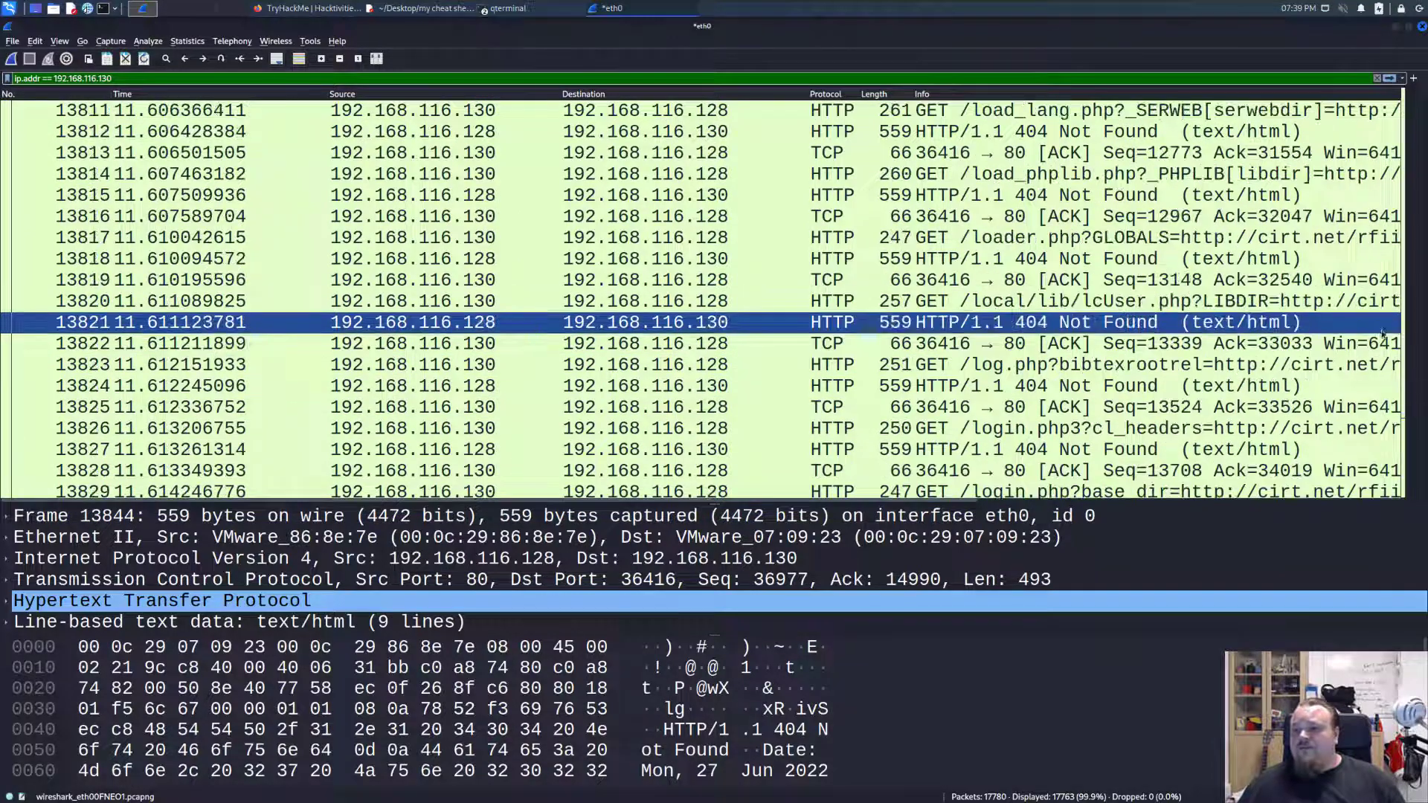
pyautogui.moveTo(1411, 208); pyautogui.dragTo(1403, 98)
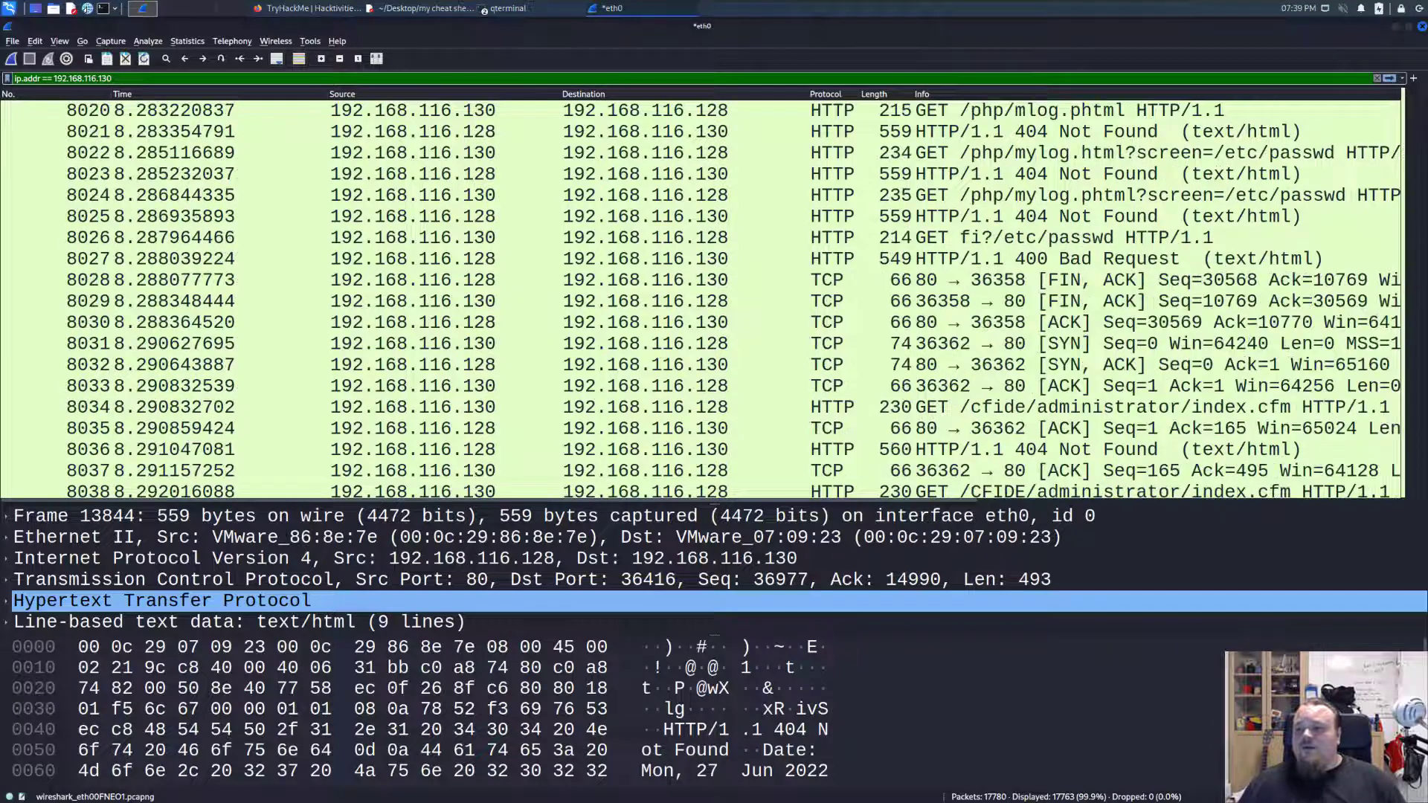
# Try to go directly to packet 1 by its number.
pyautogui.click(80, 41)
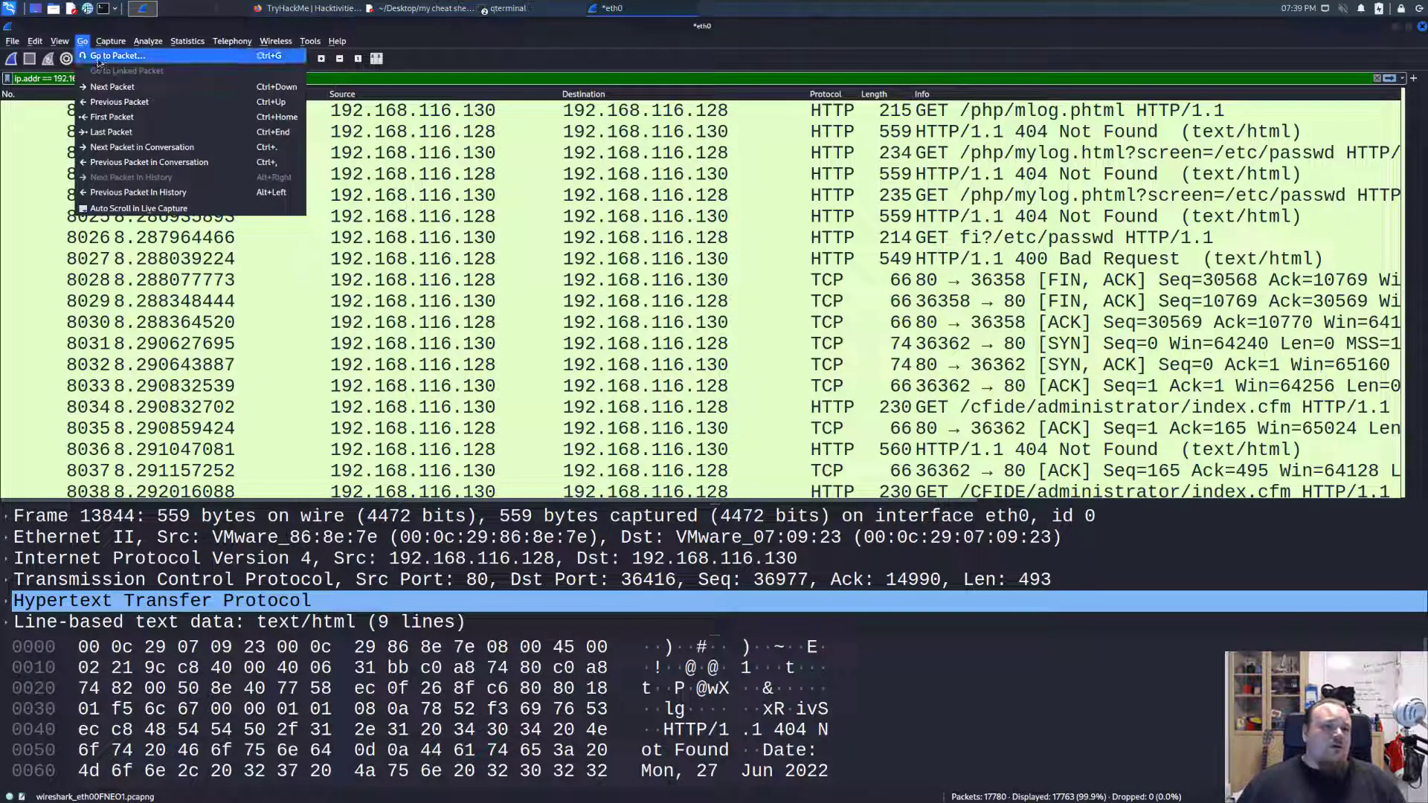
pyautogui.click(99, 56)
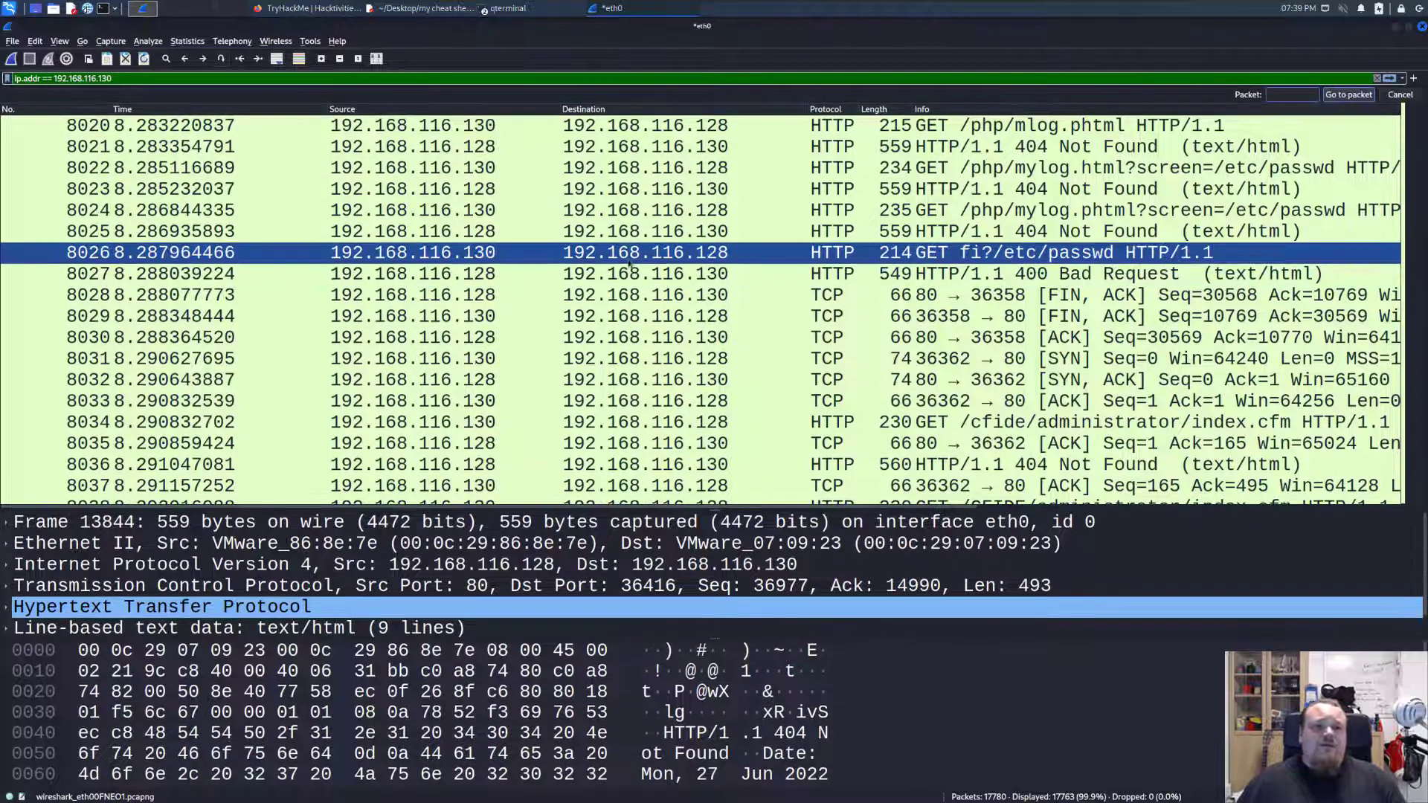
pyautogui.scroll(4, 292, 187)
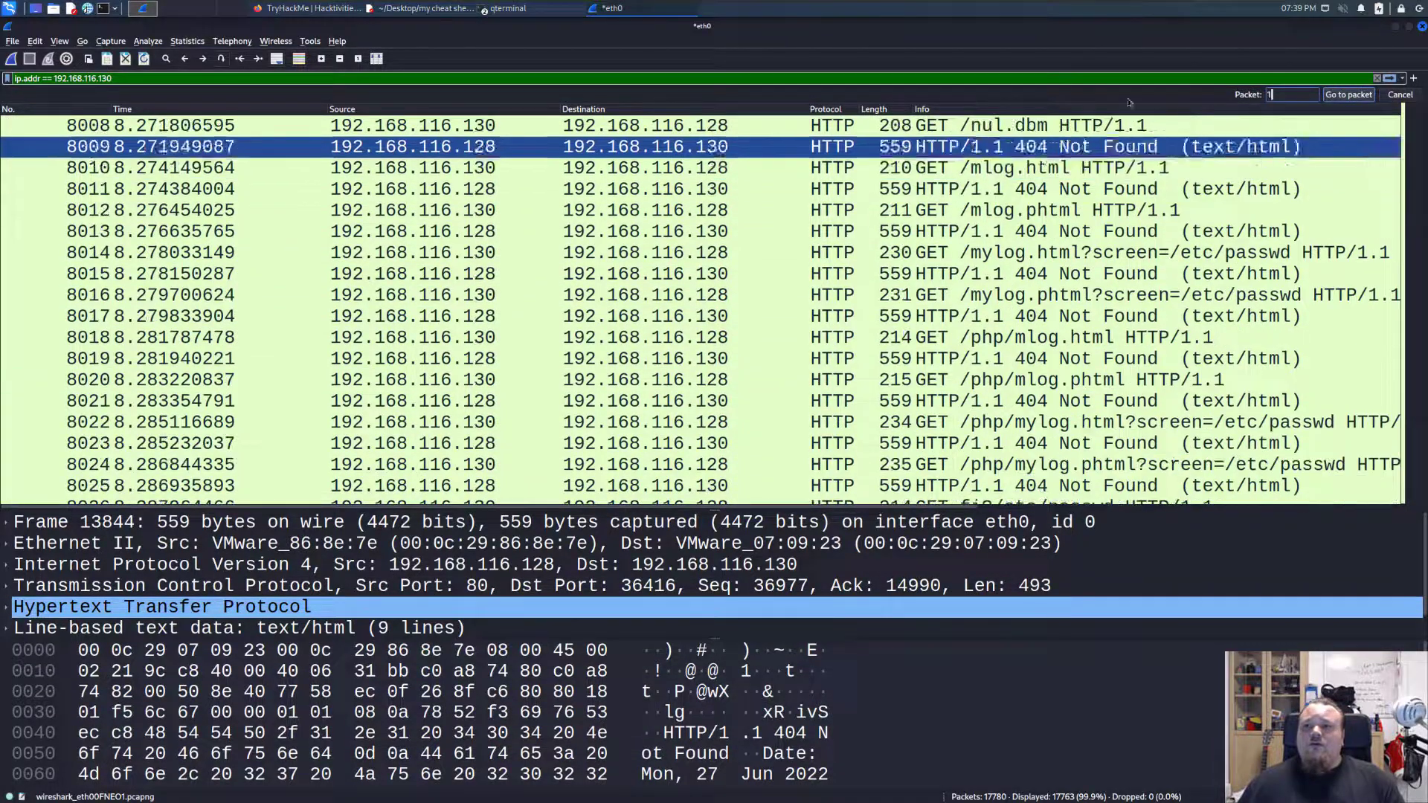
pyautogui.write('1')
pyautogui.click(1349, 97)
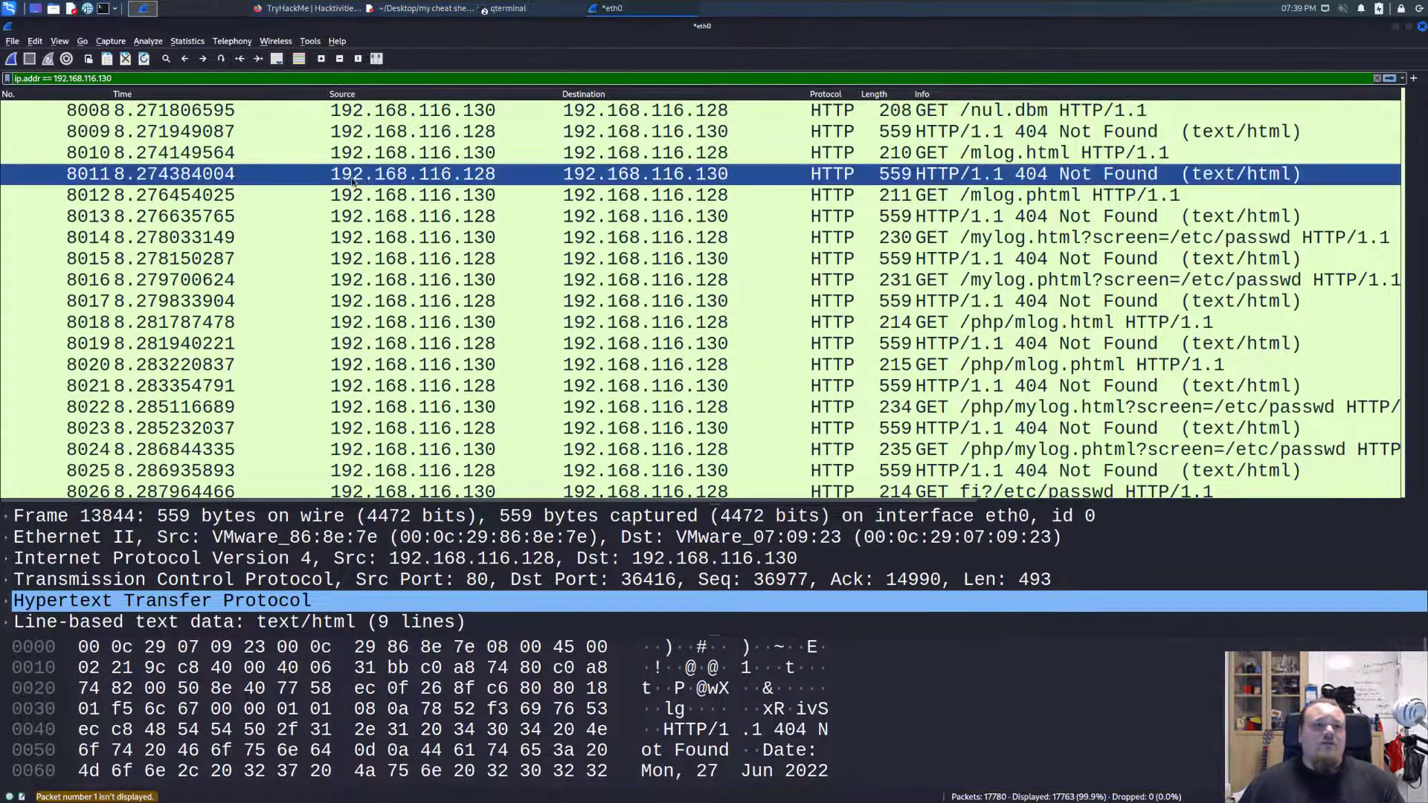
# Look back through the requested paths, query parameters and server responses down to the /admin/system requests.
pyautogui.scroll(5, 148, 157)
pyautogui.scroll(20, 146, 157)
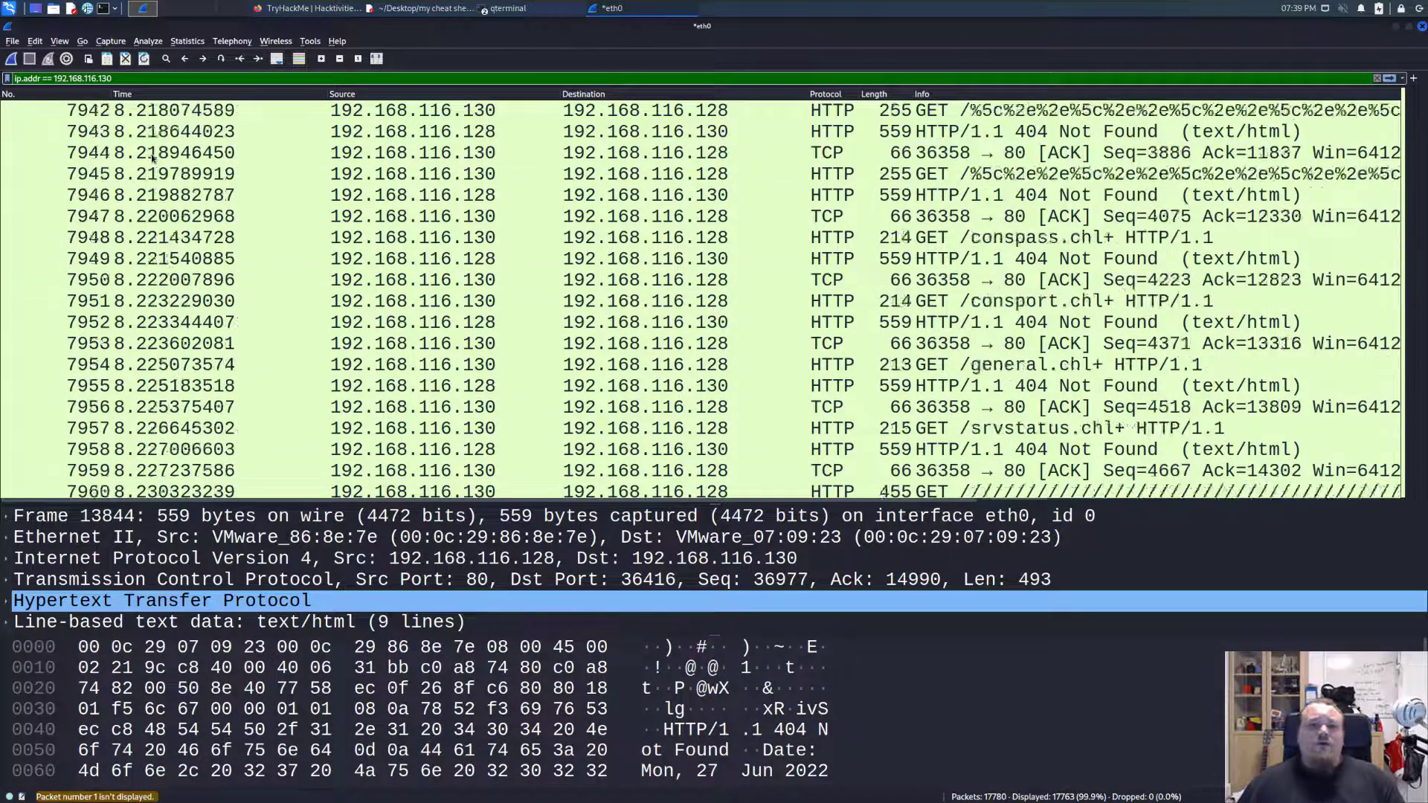
pyautogui.press('pageup')
pyautogui.press('pageup')
pyautogui.press('pageup')
pyautogui.press('pageup')
pyautogui.press('pageup')
pyautogui.press('pageup')
pyautogui.press('pageup')
pyautogui.press('pageup')
pyautogui.press('pageup')
pyautogui.press('pageup')
pyautogui.press('pageup')
pyautogui.press('pageup')
pyautogui.press('pageup')
pyautogui.press('pageup')
pyautogui.press('pageup')
pyautogui.press('pageup')
pyautogui.press('pageup')
pyautogui.press('pageup')
pyautogui.press('pageup')
pyautogui.press('pageup')
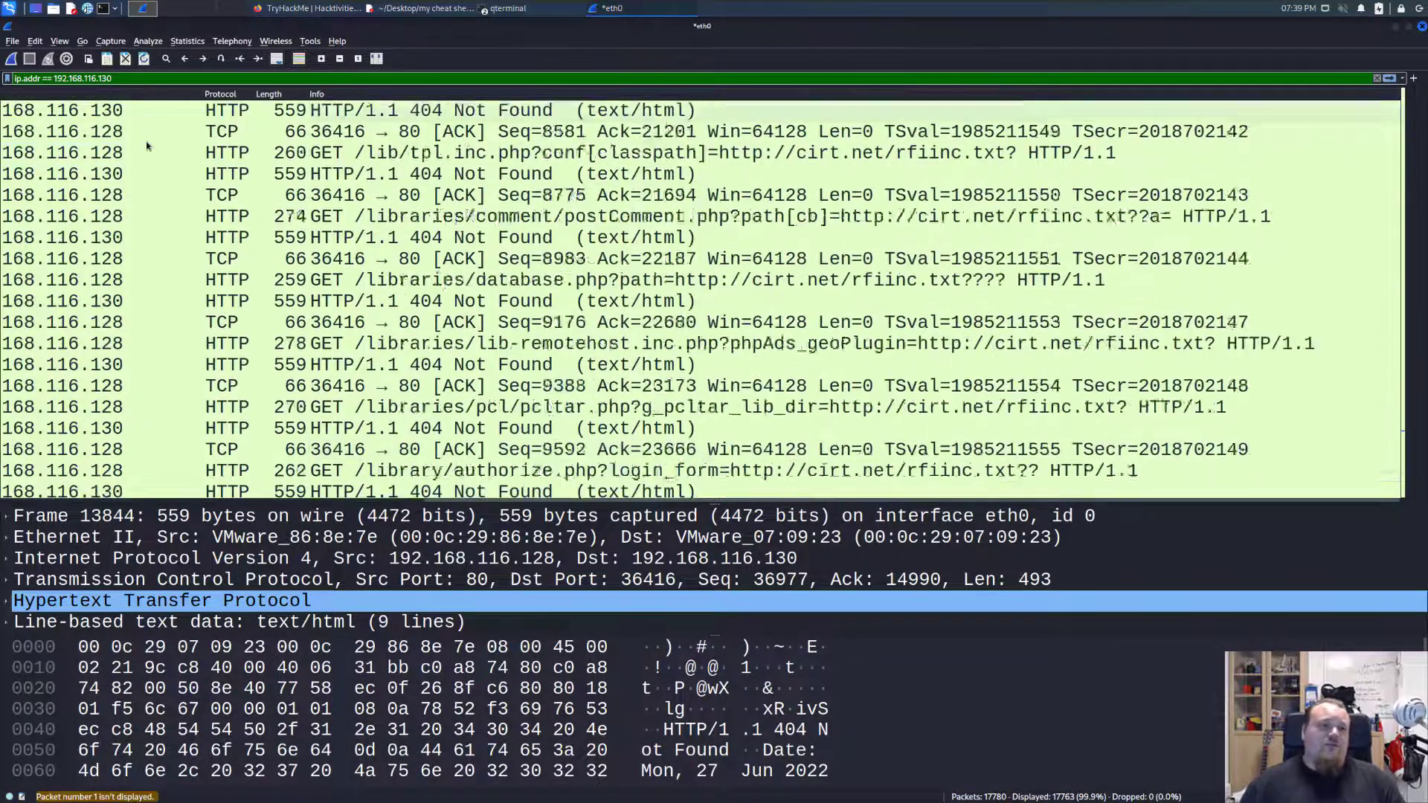
pyautogui.press('pageup')
pyautogui.press('pageup')
pyautogui.press('pageup')
pyautogui.press('pageup')
pyautogui.press('pageup')
pyautogui.press('pageup')
pyautogui.press('pageup')
pyautogui.press('pageup')
pyautogui.press('pageup')
pyautogui.press('pageup')
pyautogui.press('pageup')
pyautogui.press('pageup')
pyautogui.press('pageup')
pyautogui.press('pageup')
pyautogui.press('pageup')
pyautogui.press('pageup')
pyautogui.press('pageup')
pyautogui.press('pageup')
pyautogui.press('pageup')
pyautogui.press('pageup')
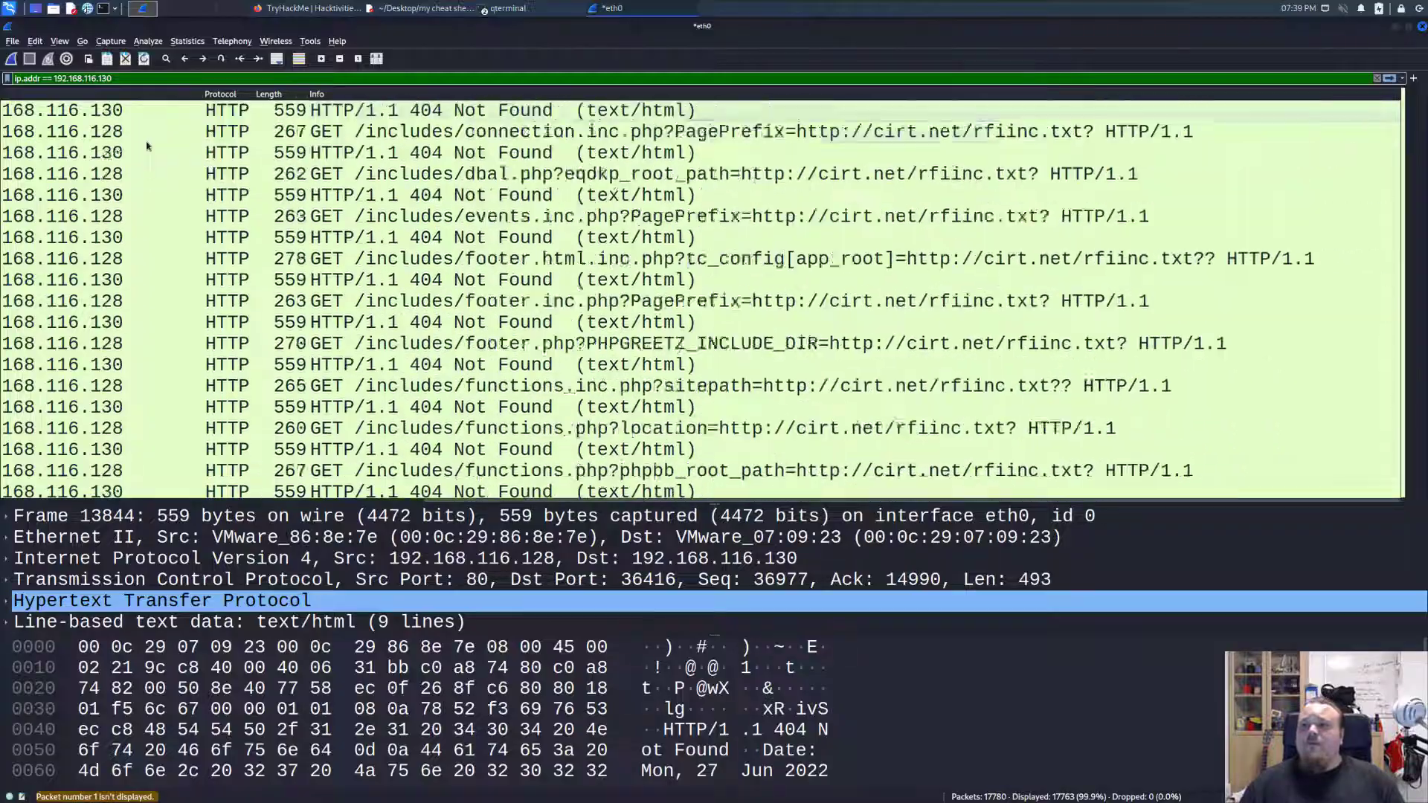
pyautogui.press('pageup')
pyautogui.press('pageup')
pyautogui.press('pageup')
pyautogui.press('pageup')
pyautogui.press('pageup')
pyautogui.press('pageup')
pyautogui.press('pageup')
pyautogui.press('pageup')
pyautogui.press('pageup')
pyautogui.press('pageup')
pyautogui.press('pageup')
pyautogui.press('pageup')
pyautogui.press('pageup')
pyautogui.press('pageup')
pyautogui.press('pageup')
pyautogui.press('pageup')
pyautogui.press('pageup')
pyautogui.press('pageup')
pyautogui.press('pageup')
pyautogui.press('pageup')
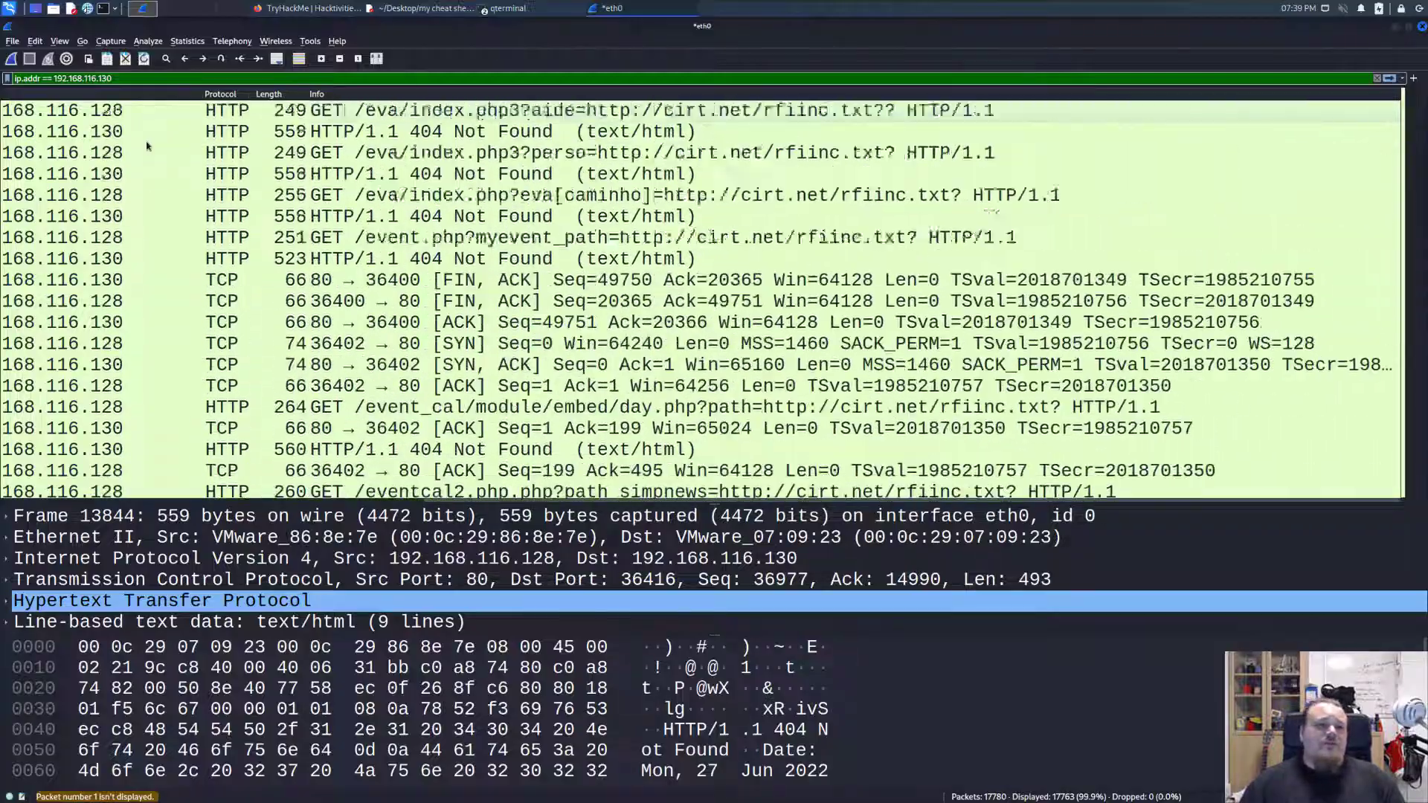
pyautogui.press('pageup')
pyautogui.press('pageup')
pyautogui.press('pageup')
pyautogui.press('pageup')
pyautogui.press('pageup')
pyautogui.press('pageup')
pyautogui.press('pageup')
pyautogui.press('pageup')
pyautogui.press('pageup')
pyautogui.press('pageup')
pyautogui.press('pageup')
pyautogui.press('pageup')
pyautogui.press('pageup')
pyautogui.press('pageup')
pyautogui.press('pageup')
pyautogui.press('pageup')
pyautogui.press('pageup')
pyautogui.press('pageup')
pyautogui.press('pageup')
pyautogui.press('pageup')
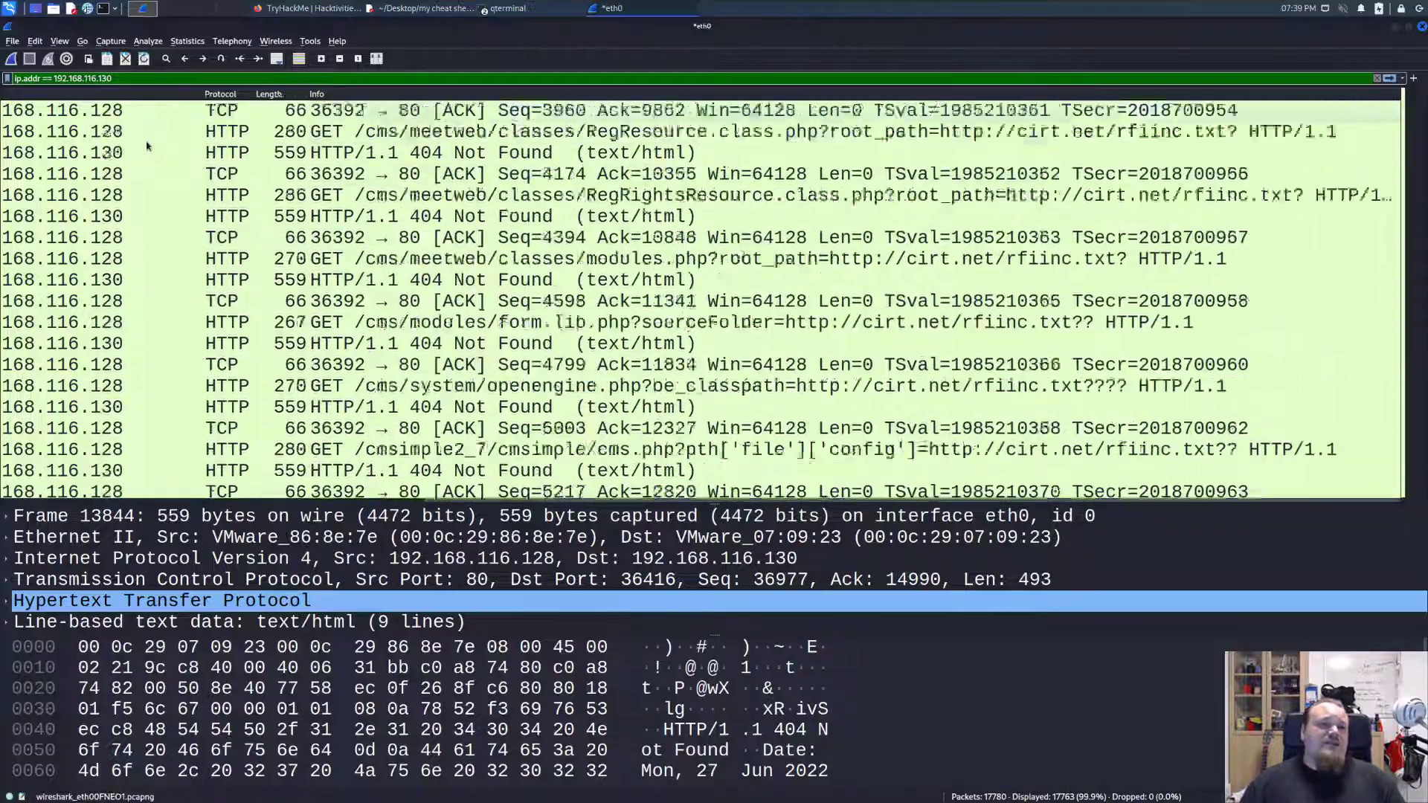
pyautogui.press('pageup')
pyautogui.press('pageup')
pyautogui.press('pageup')
pyautogui.press('pageup')
pyautogui.press('pageup')
pyautogui.press('pageup')
pyautogui.press('pageup')
pyautogui.press('pageup')
pyautogui.press('pageup')
pyautogui.press('pageup')
pyautogui.press('pageup')
pyautogui.press('pageup')
pyautogui.press('pageup')
pyautogui.press('pageup')
pyautogui.press('pageup')
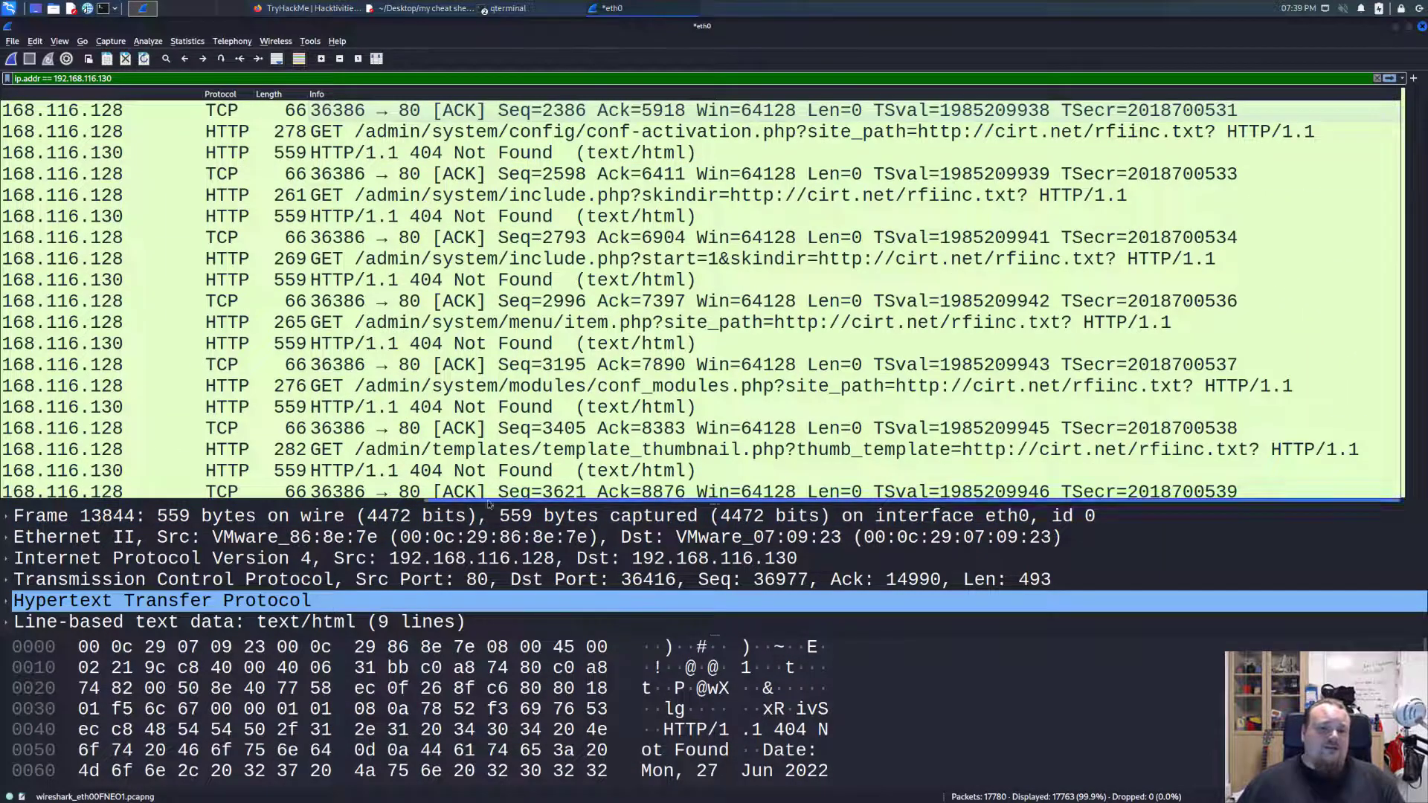
# Select the response to the conf-activation.php request and retry going to packet 1 by its number.
pyautogui.moveTo(510, 501); pyautogui.dragTo(25, 483)
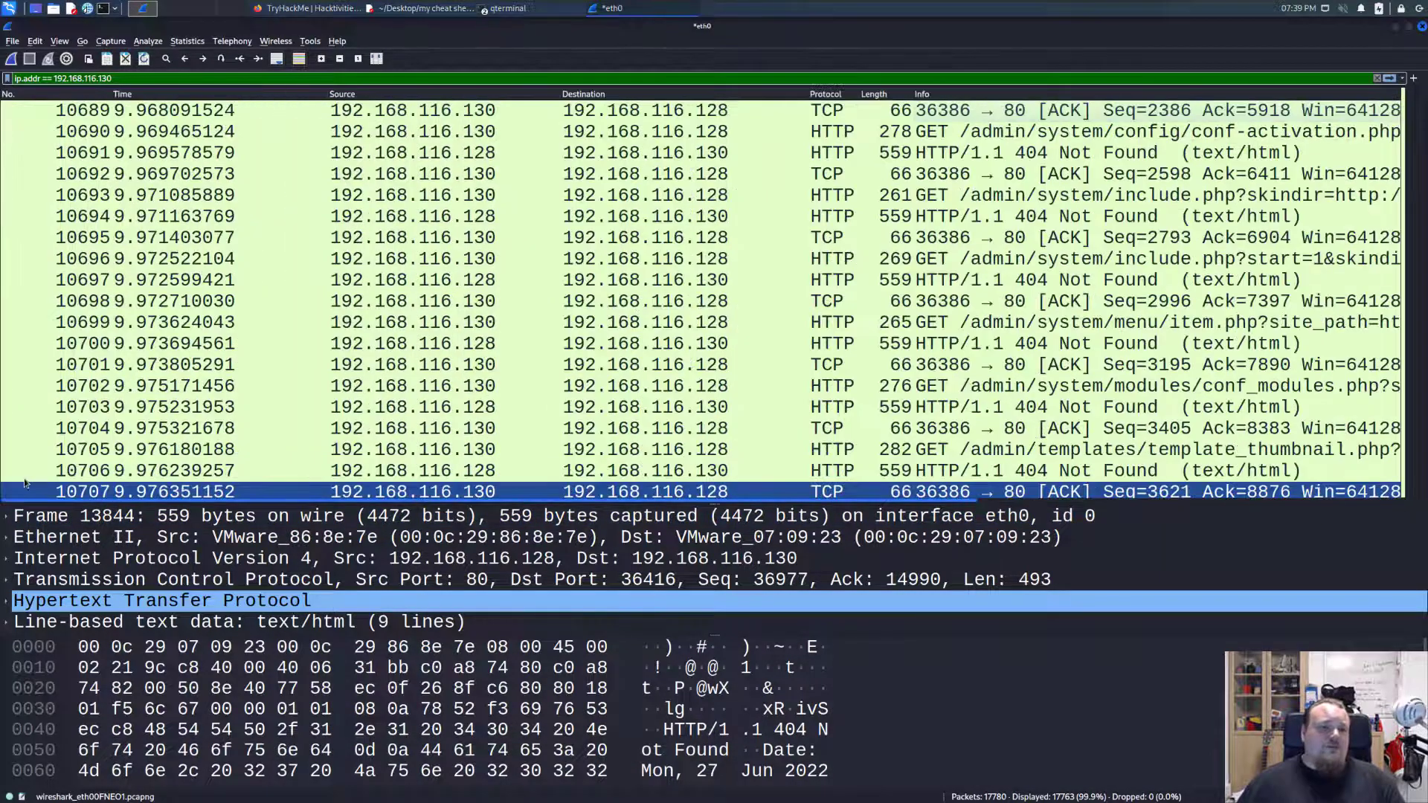
pyautogui.click(117, 158)
pyautogui.click(84, 42)
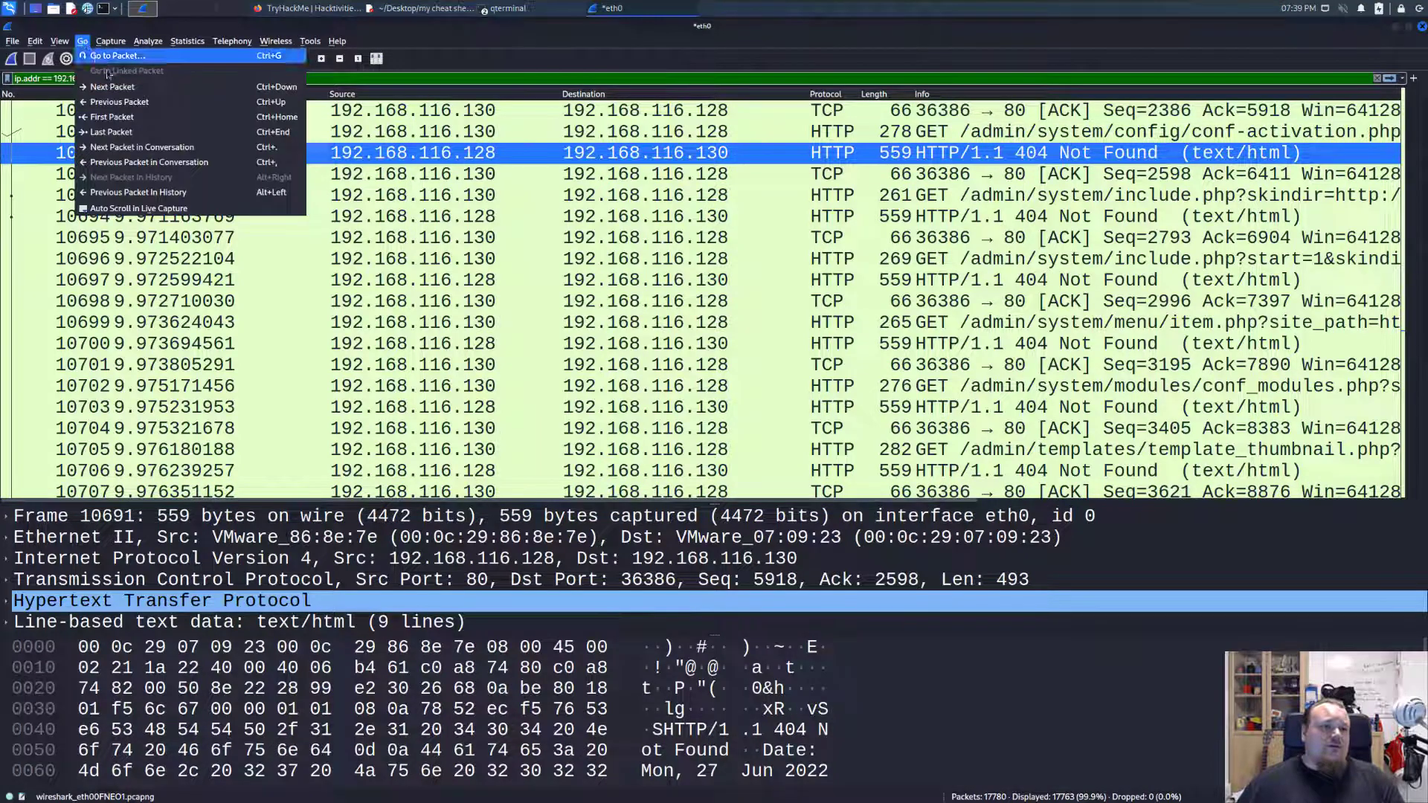
pyautogui.click(115, 55)
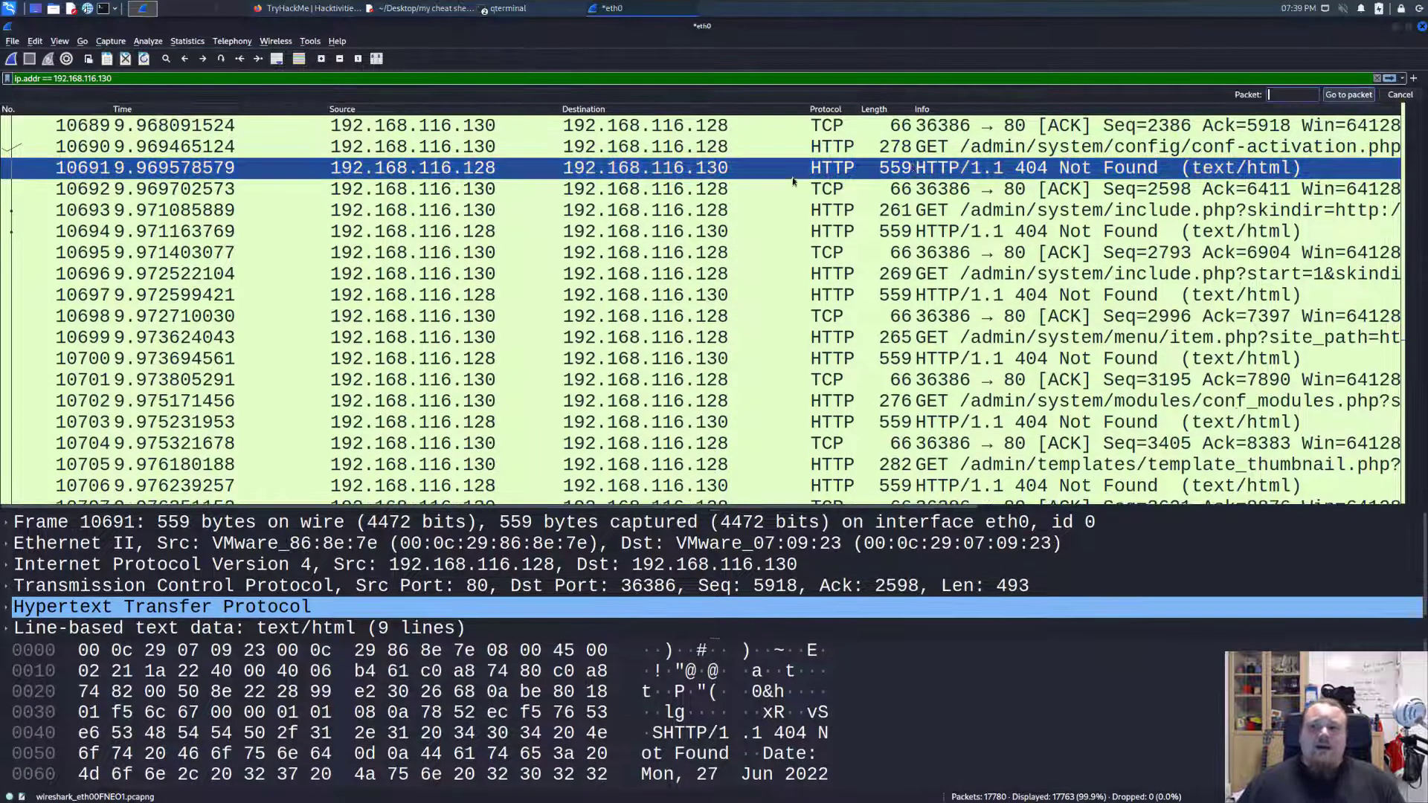
pyautogui.click(1363, 97)
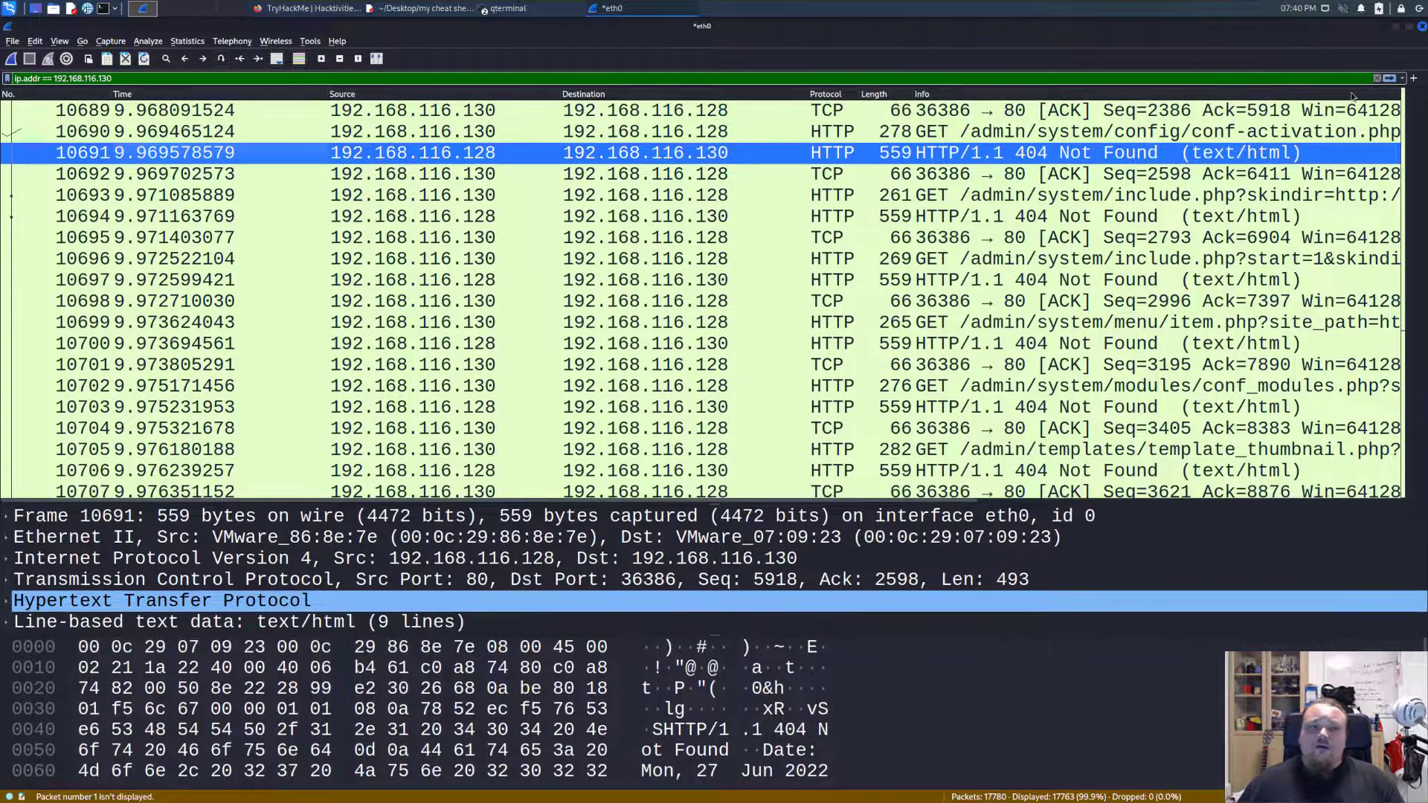
# Go to packet 11 by its number to view the start of the capture.
pyautogui.click(85, 43)
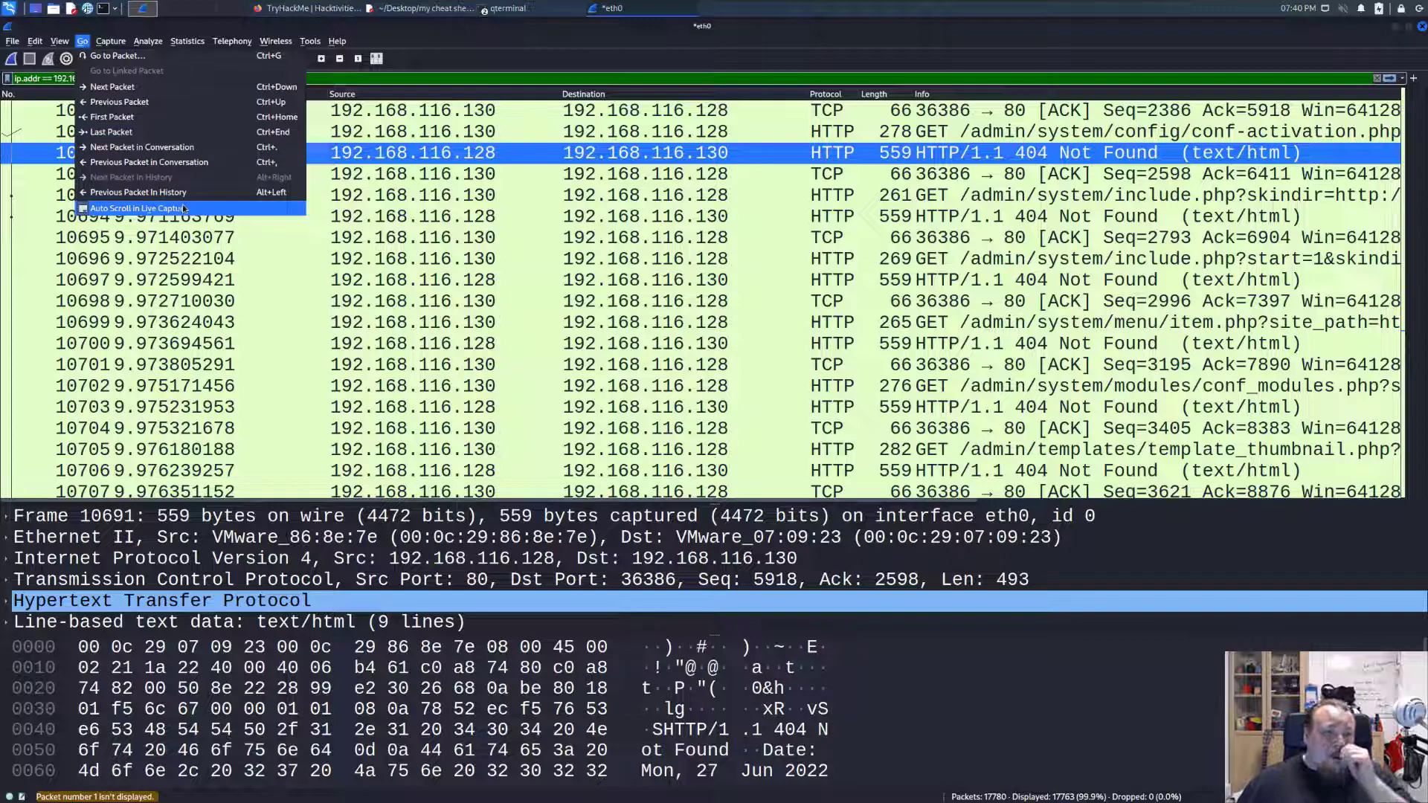
pyautogui.moveTo(110, 41)
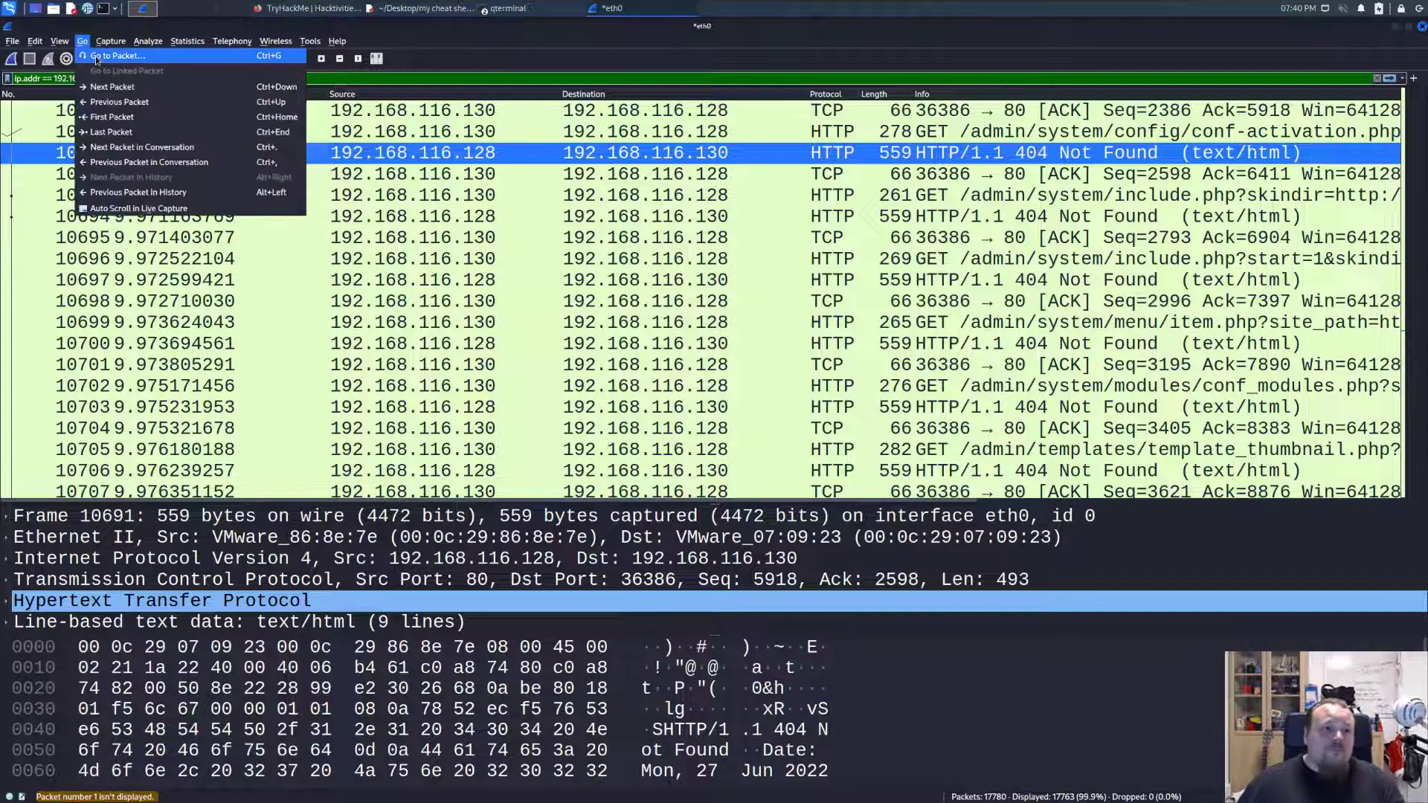
pyautogui.click(97, 56)
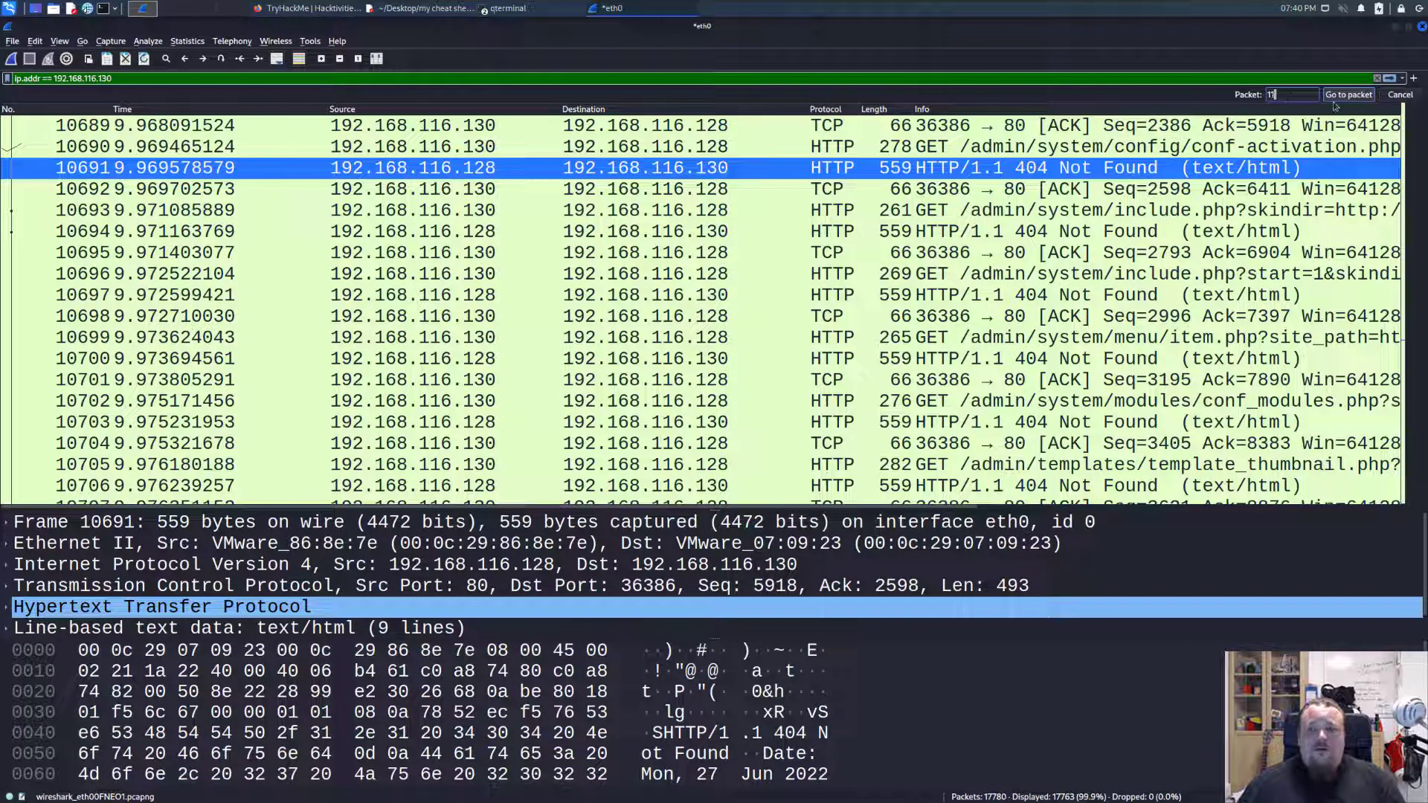
pyautogui.click(1348, 95)
pyautogui.scroll(3, 402, 156)
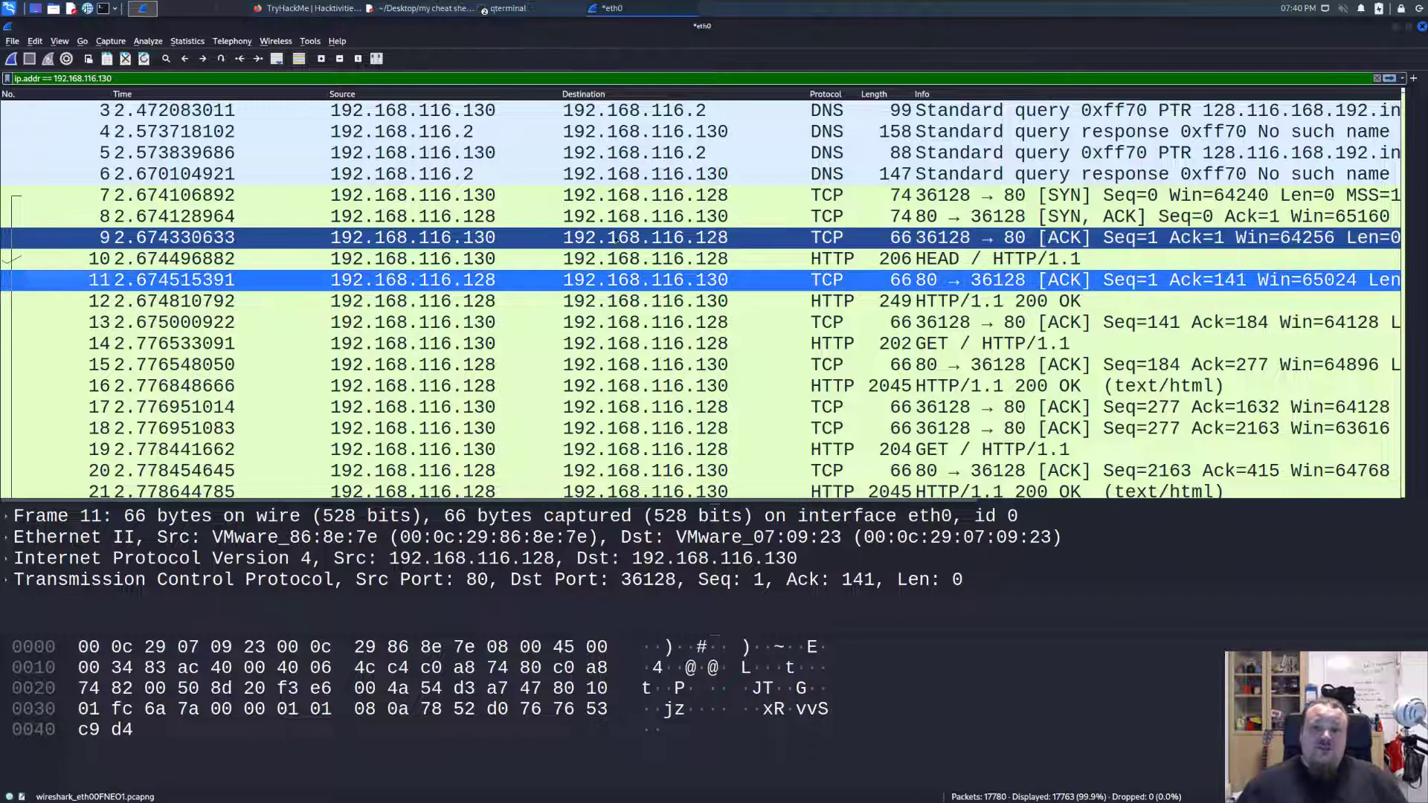
# Inspect the SYN, SYN-ACK and ACK packets of the opening TCP handshake, packets 7 to 9.
pyautogui.click(820, 196)
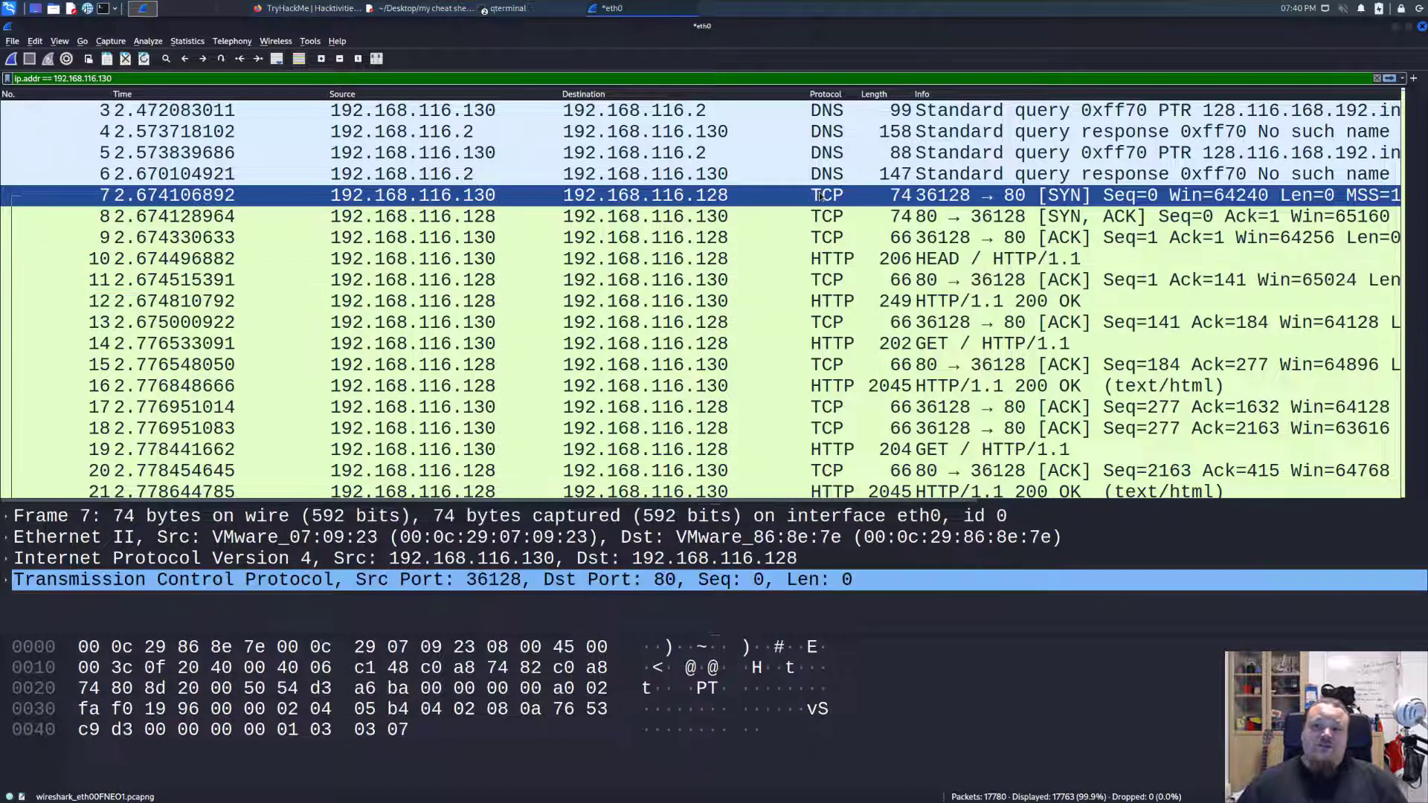
pyautogui.click(844, 216)
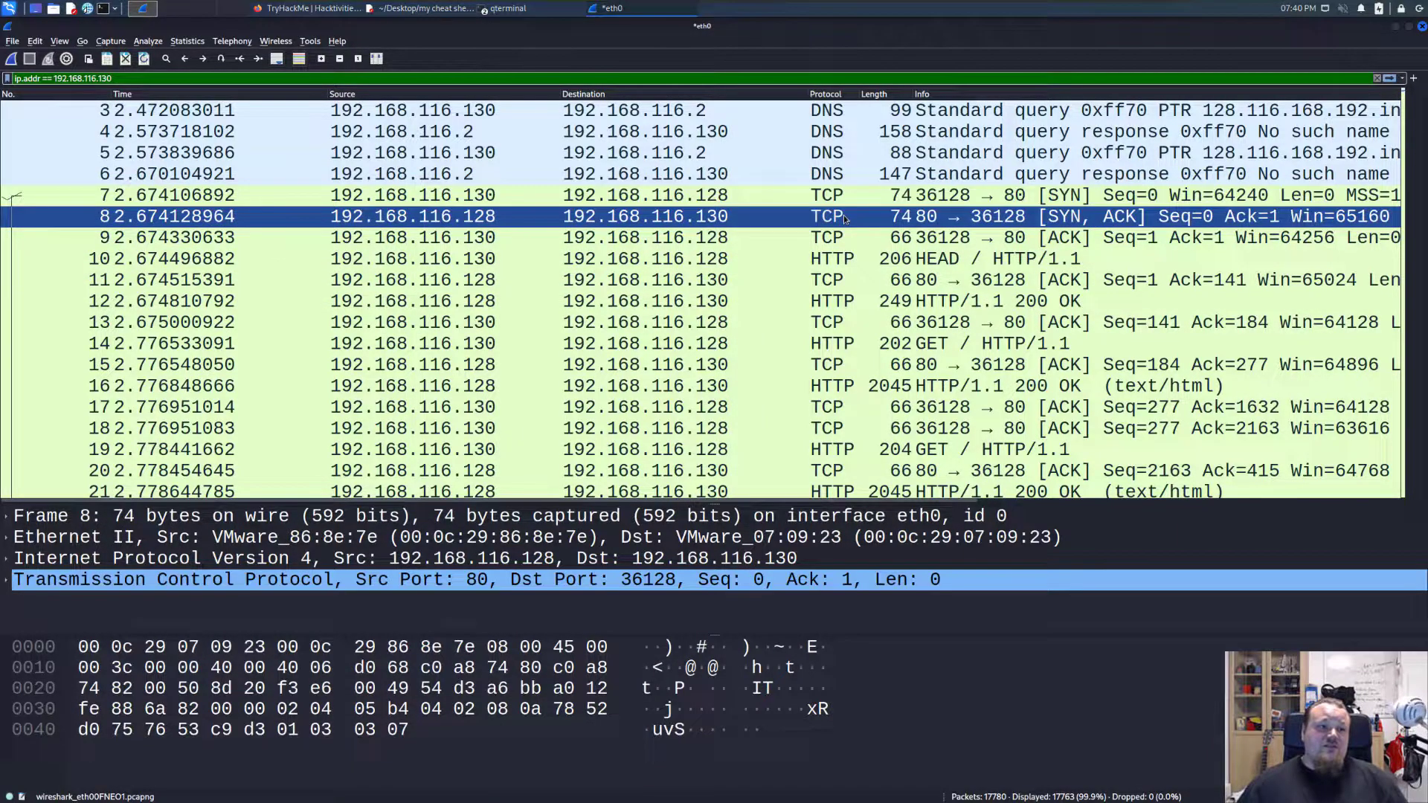
pyautogui.click(921, 237)
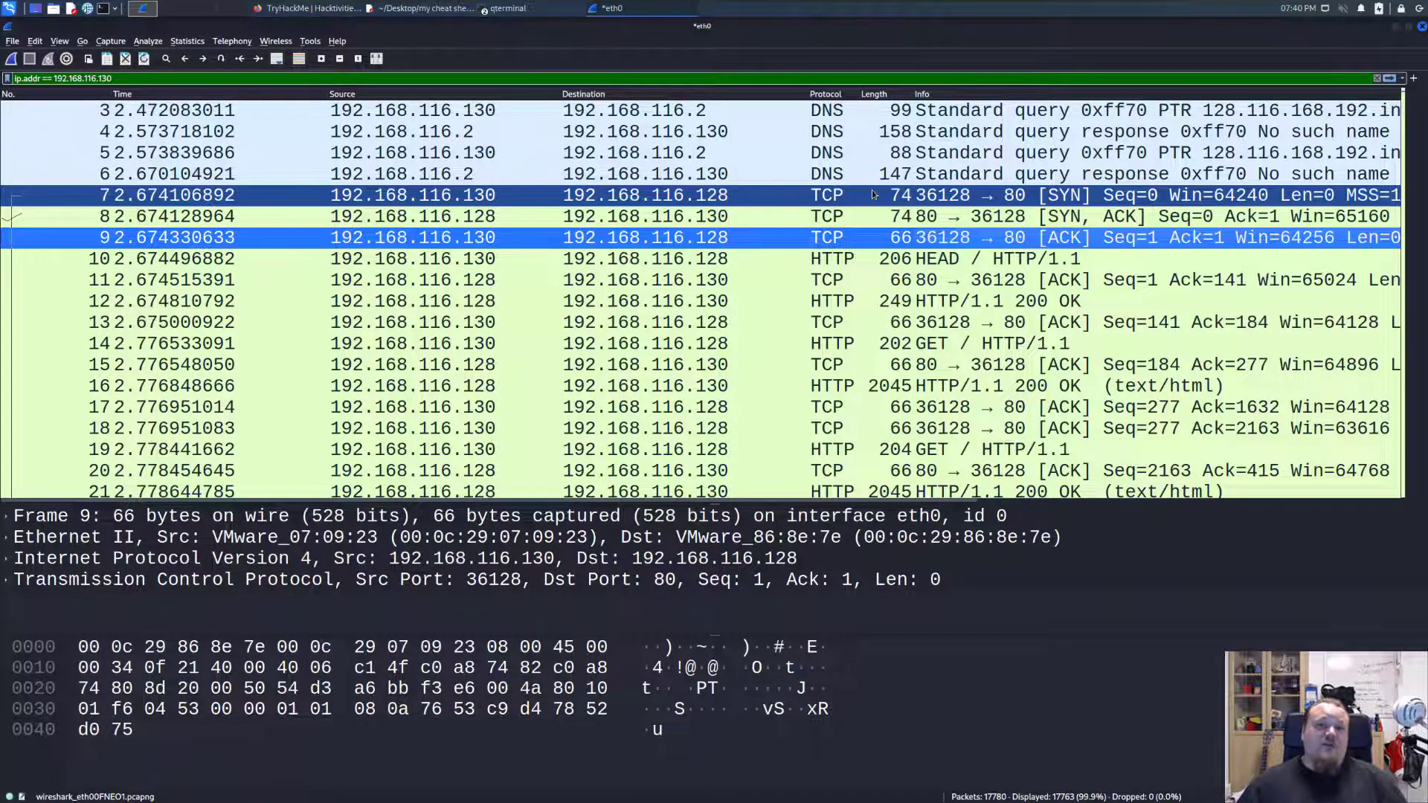
# Expand the HTTP details of the HEAD request in packet 10 in an enlarged details area and select its Host header.
pyautogui.click(913, 259)
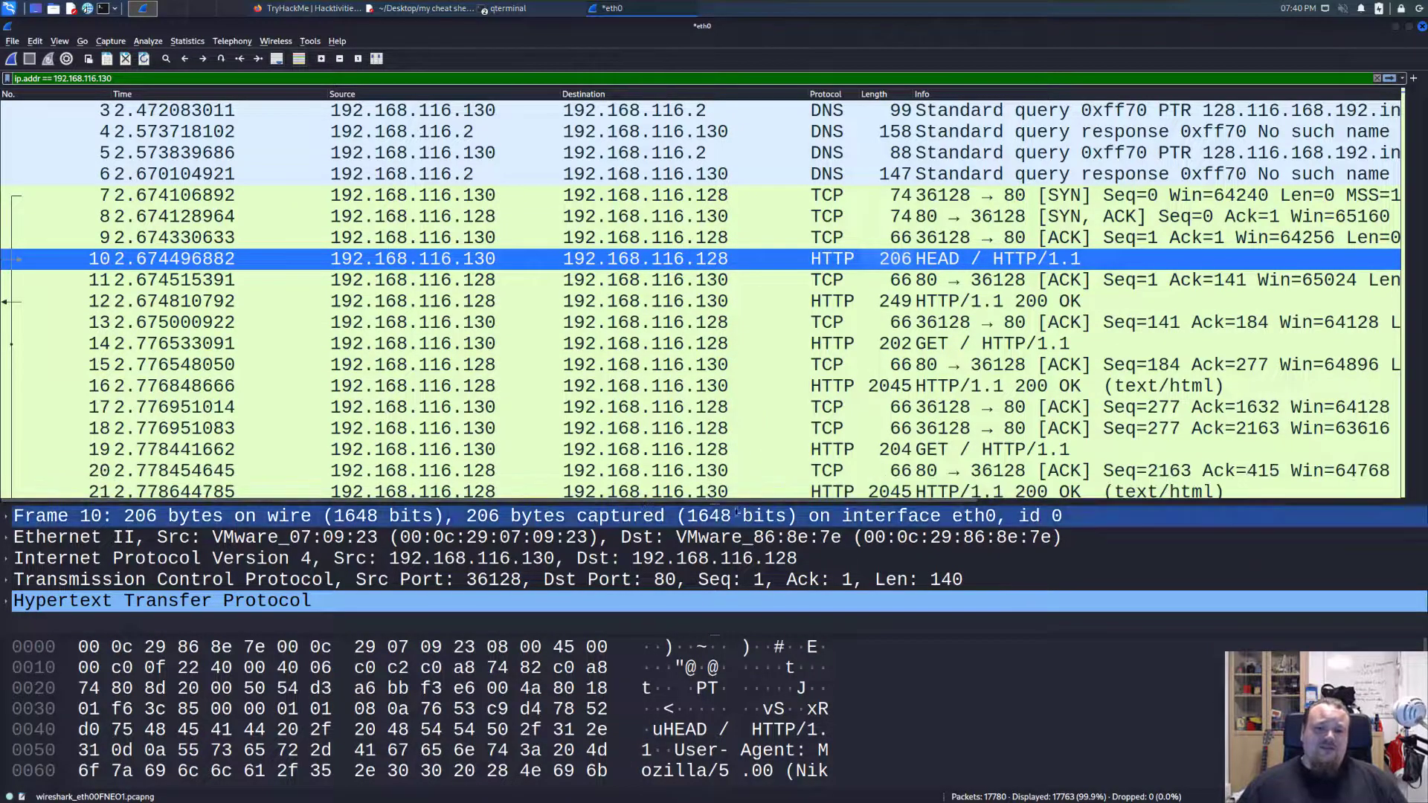
pyautogui.moveTo(717, 500); pyautogui.dragTo(727, 325)
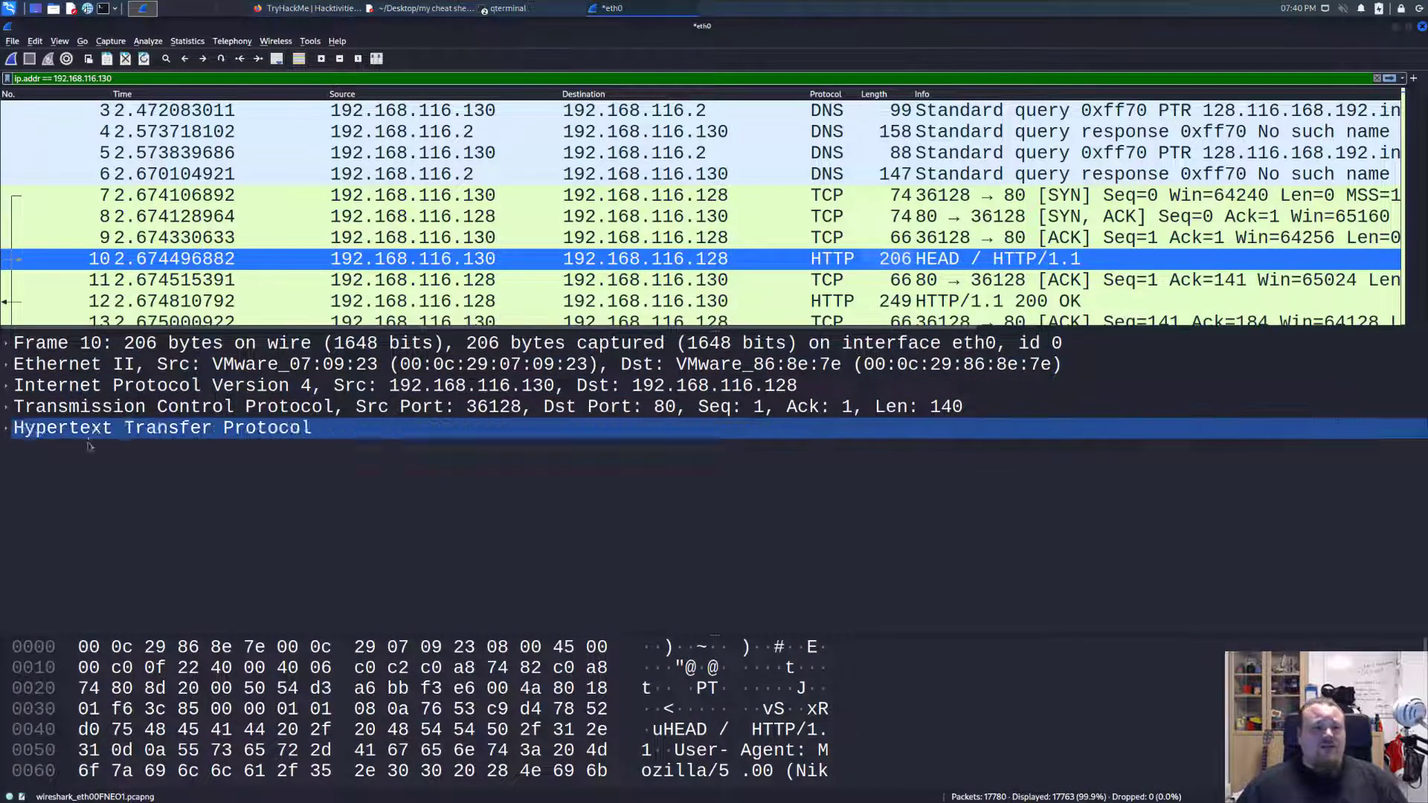
pyautogui.doubleClick(31, 432)
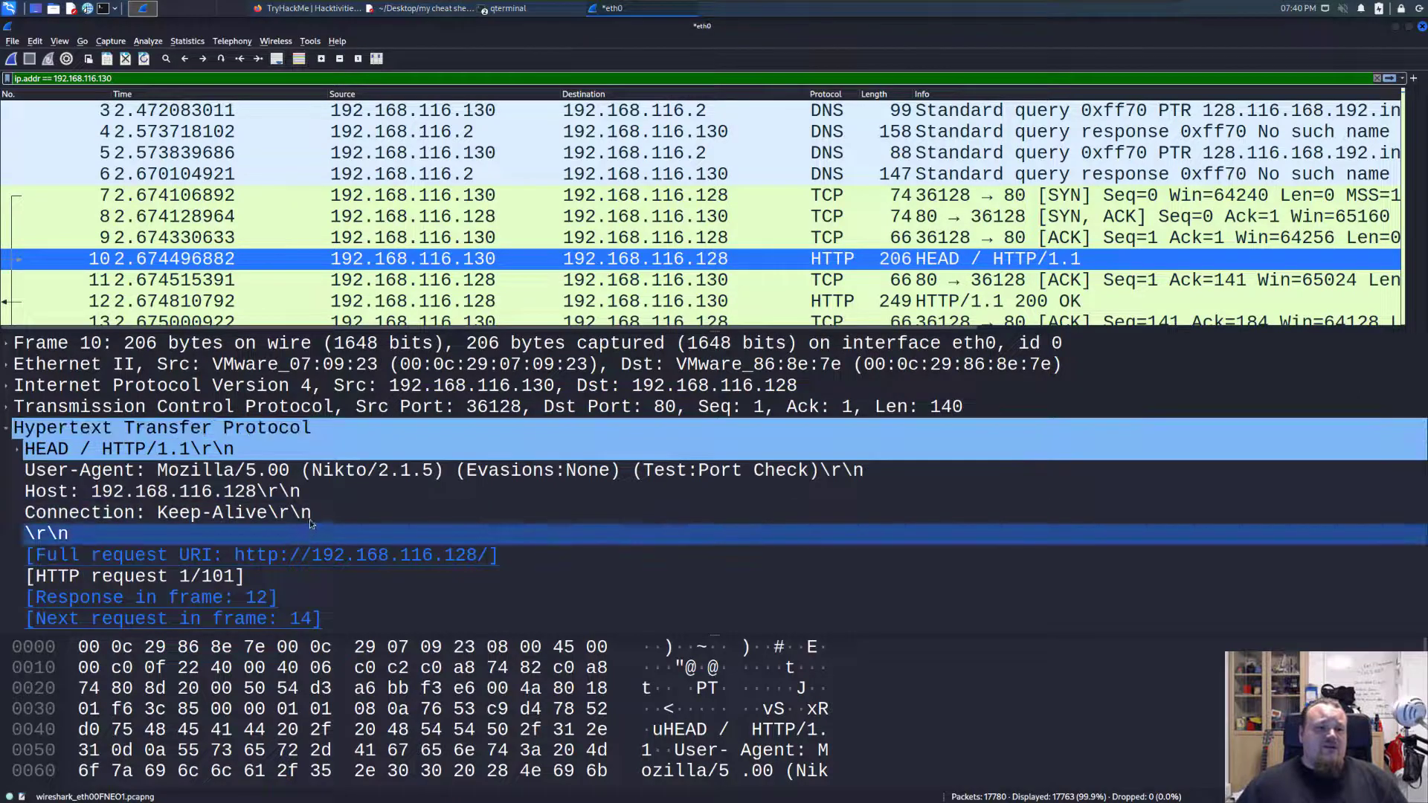
pyautogui.click(223, 495)
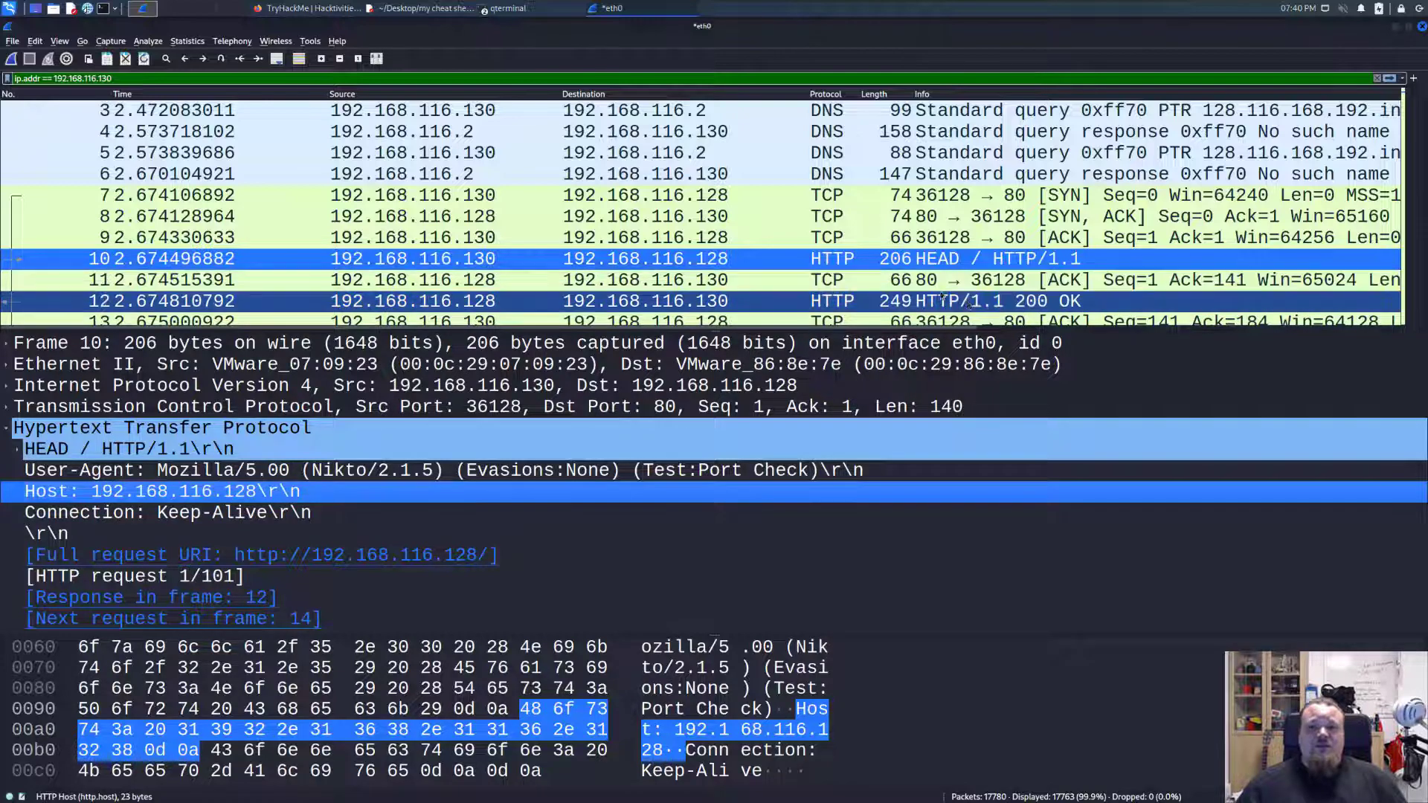
# Select the 200 OK response in packet 12 and read through its HTTP headers.
pyautogui.click(991, 307)
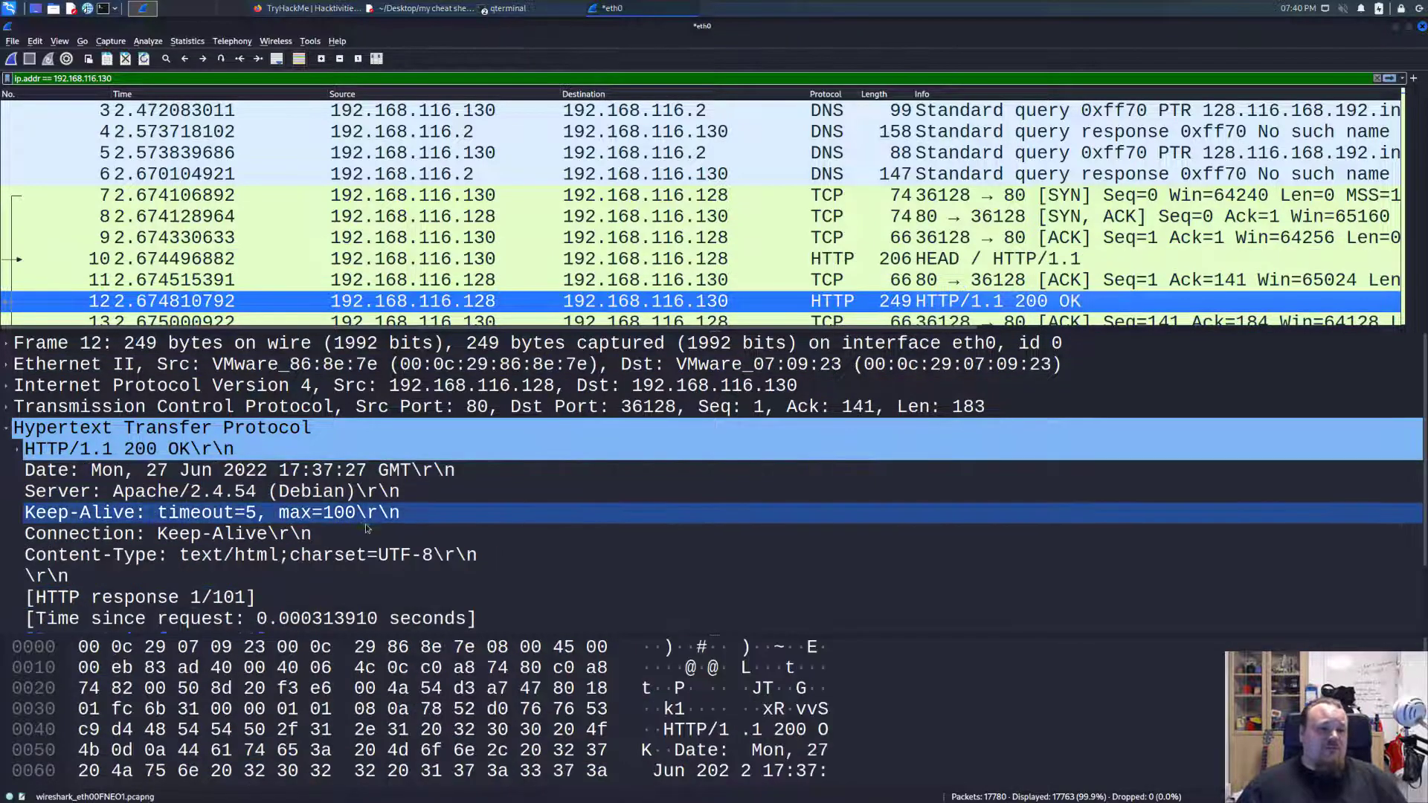
pyautogui.scroll(-2, 513, 546)
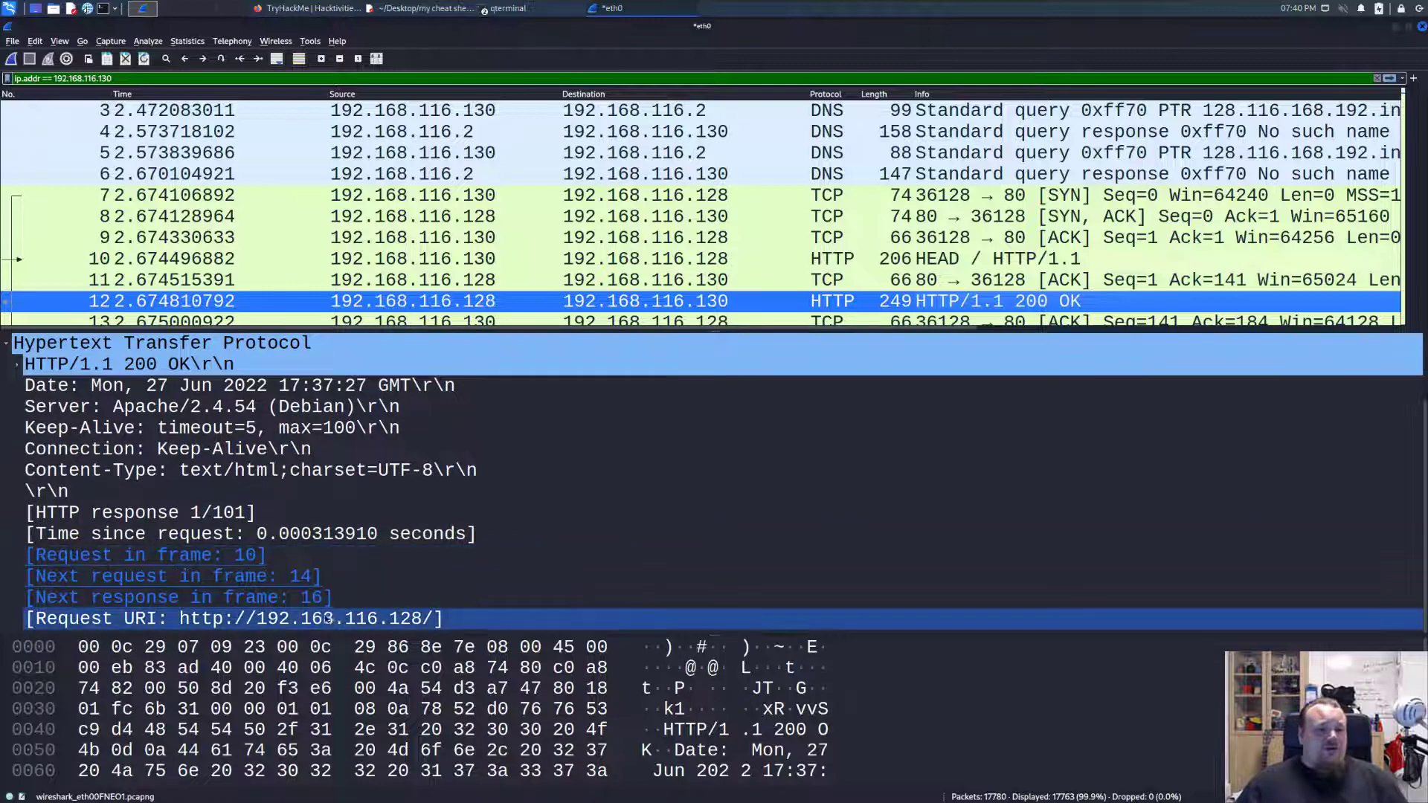
pyautogui.scroll(-1, 742, 302)
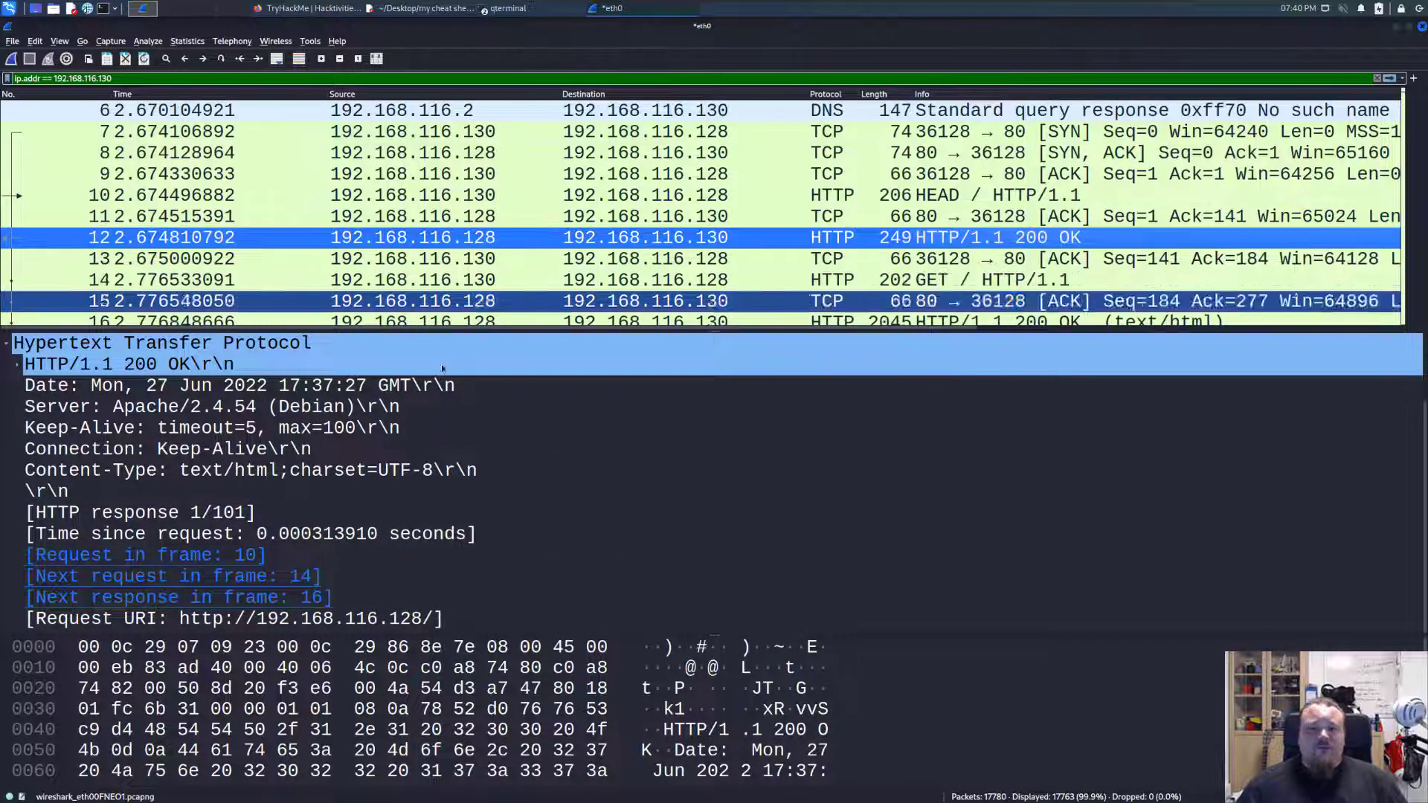
# Follow the HTTP stream of packet 12 and review its first requests and server responses.
pyautogui.rightClick(373, 235)
pyautogui.moveTo(453, 411)
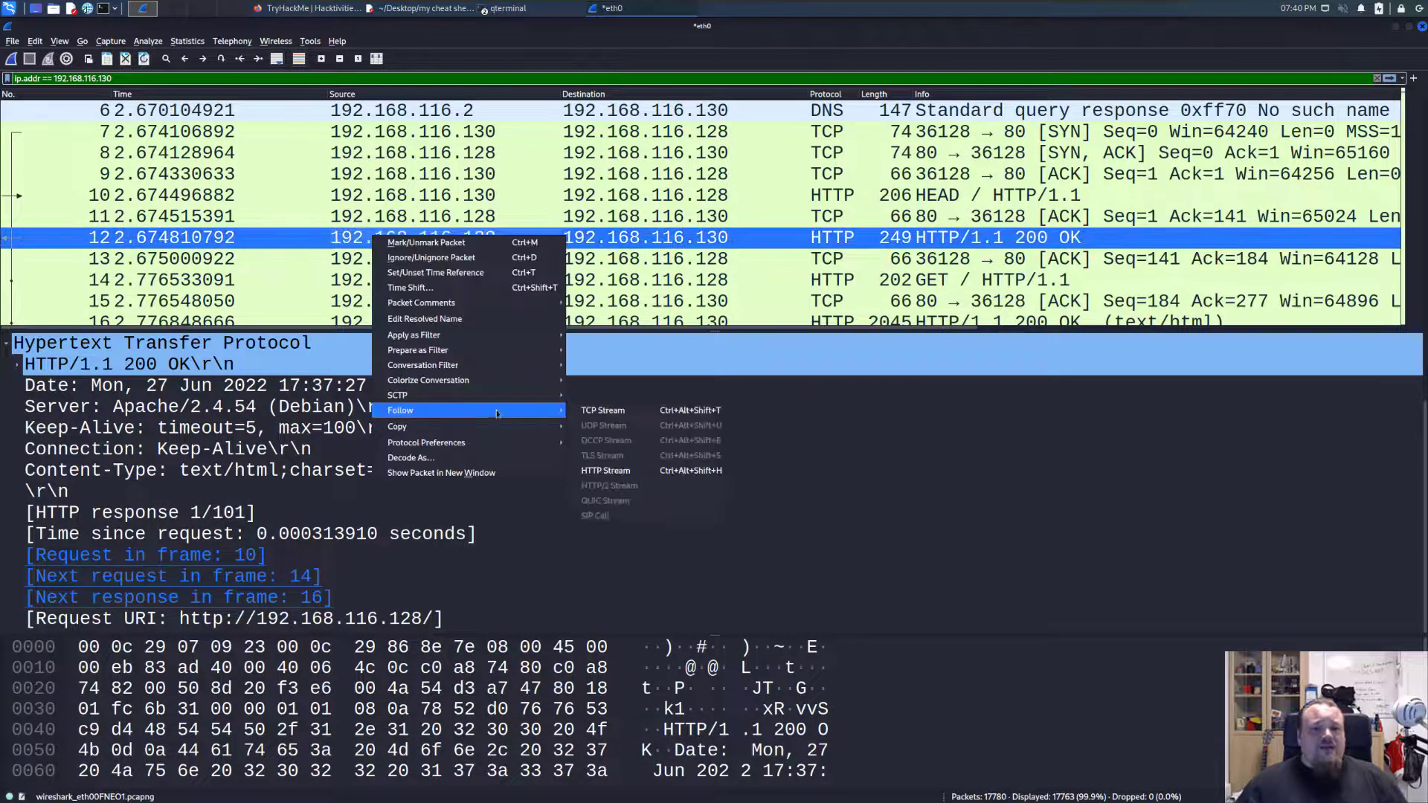
pyautogui.click(641, 470)
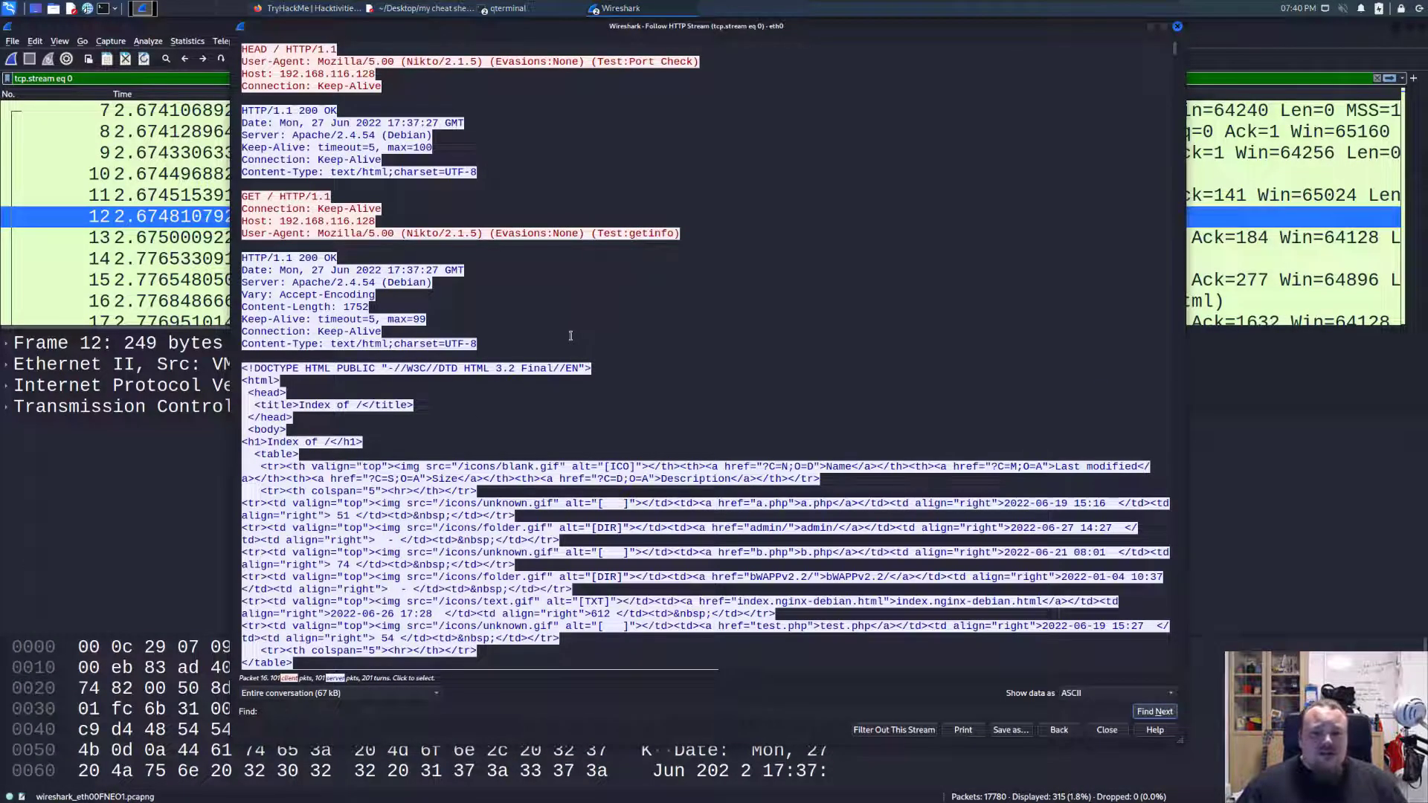
pyautogui.click(547, 293)
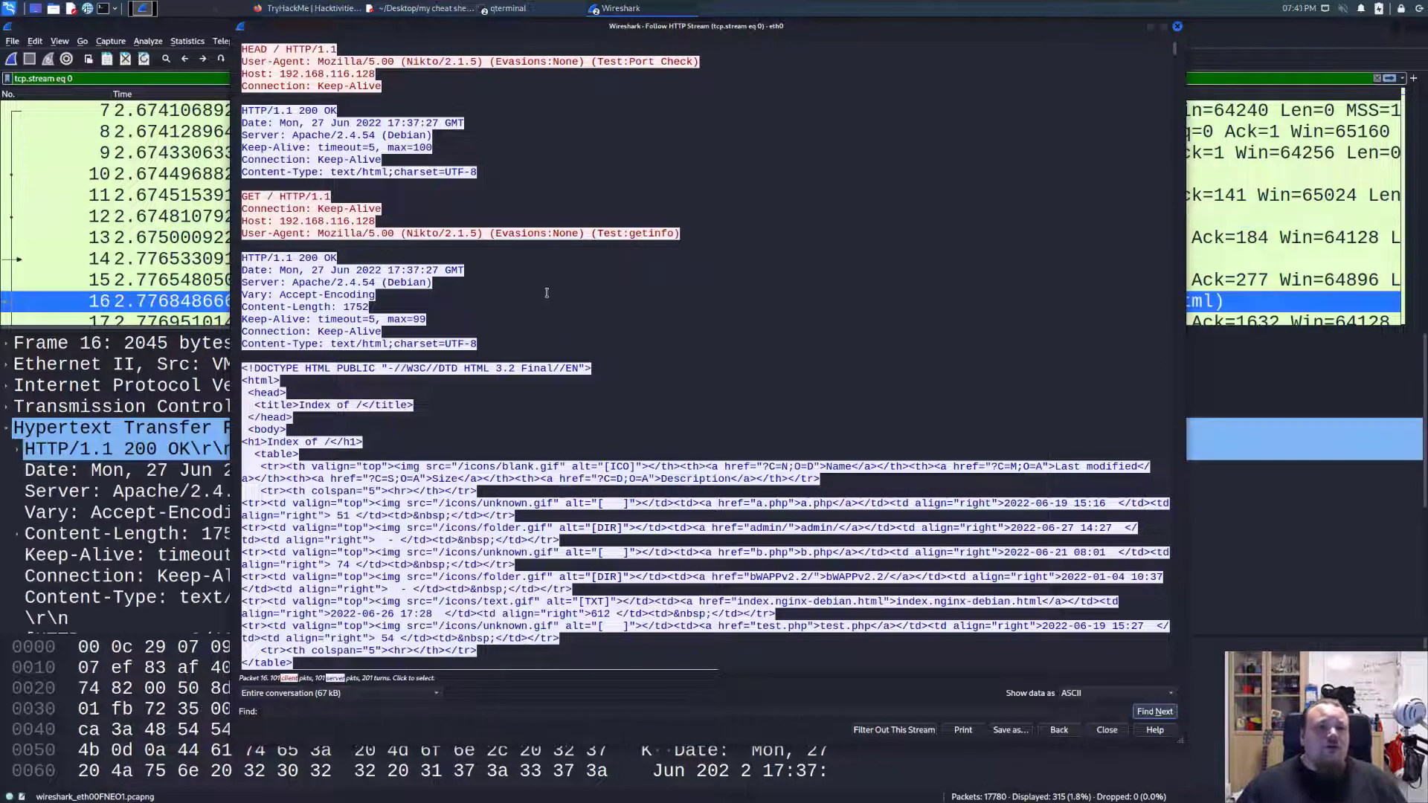
pyautogui.scroll(-11, 546, 293)
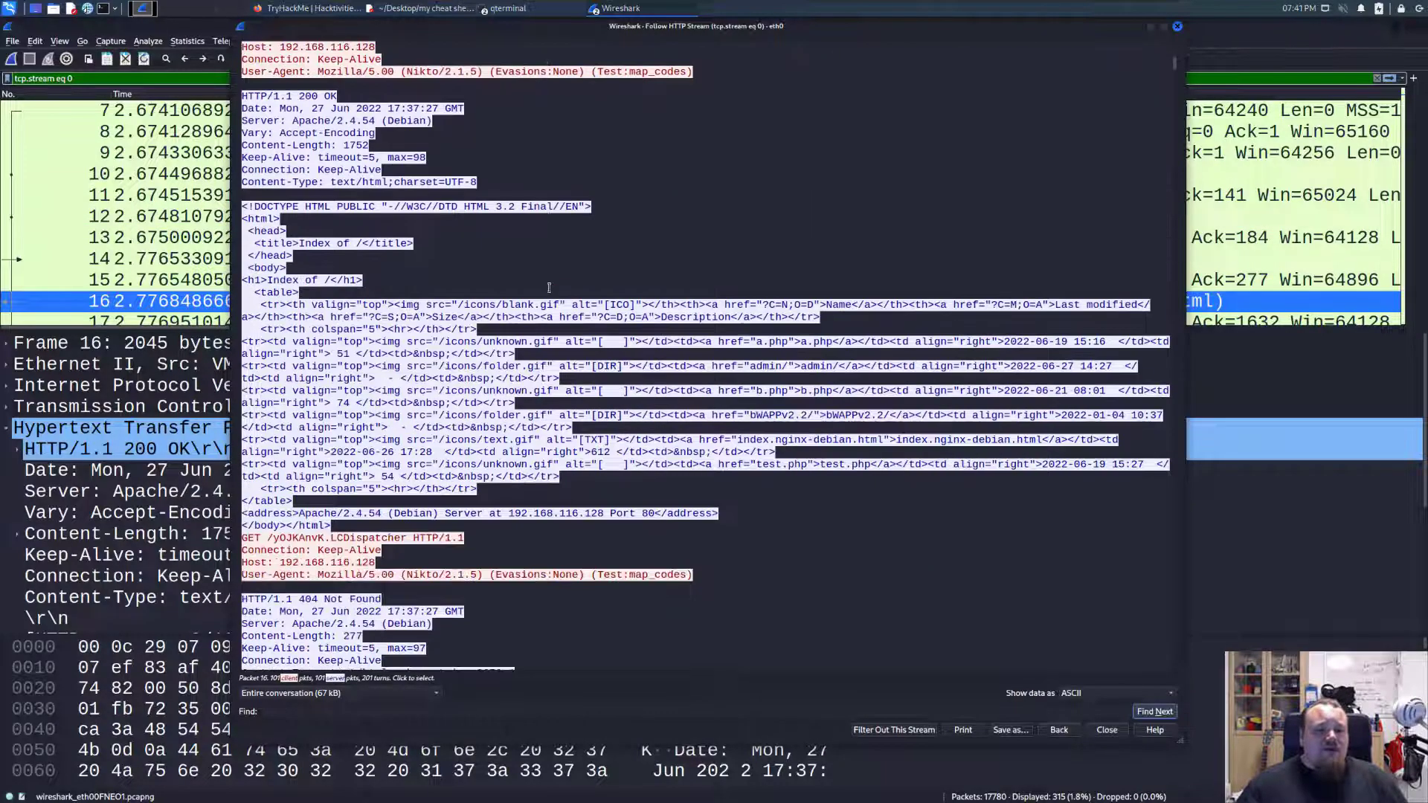
pyautogui.scroll(-10, 550, 288)
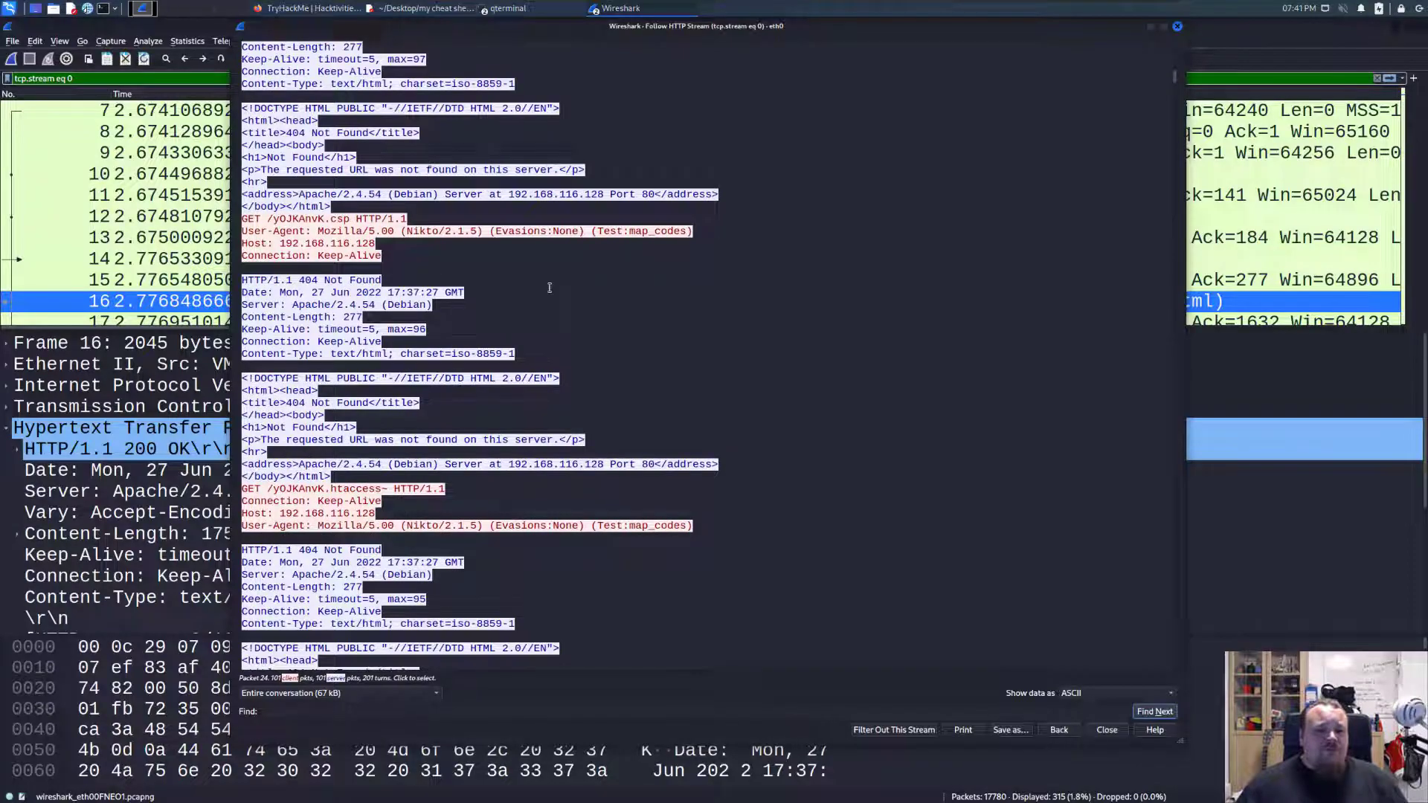
pyautogui.scroll(6, 549, 288)
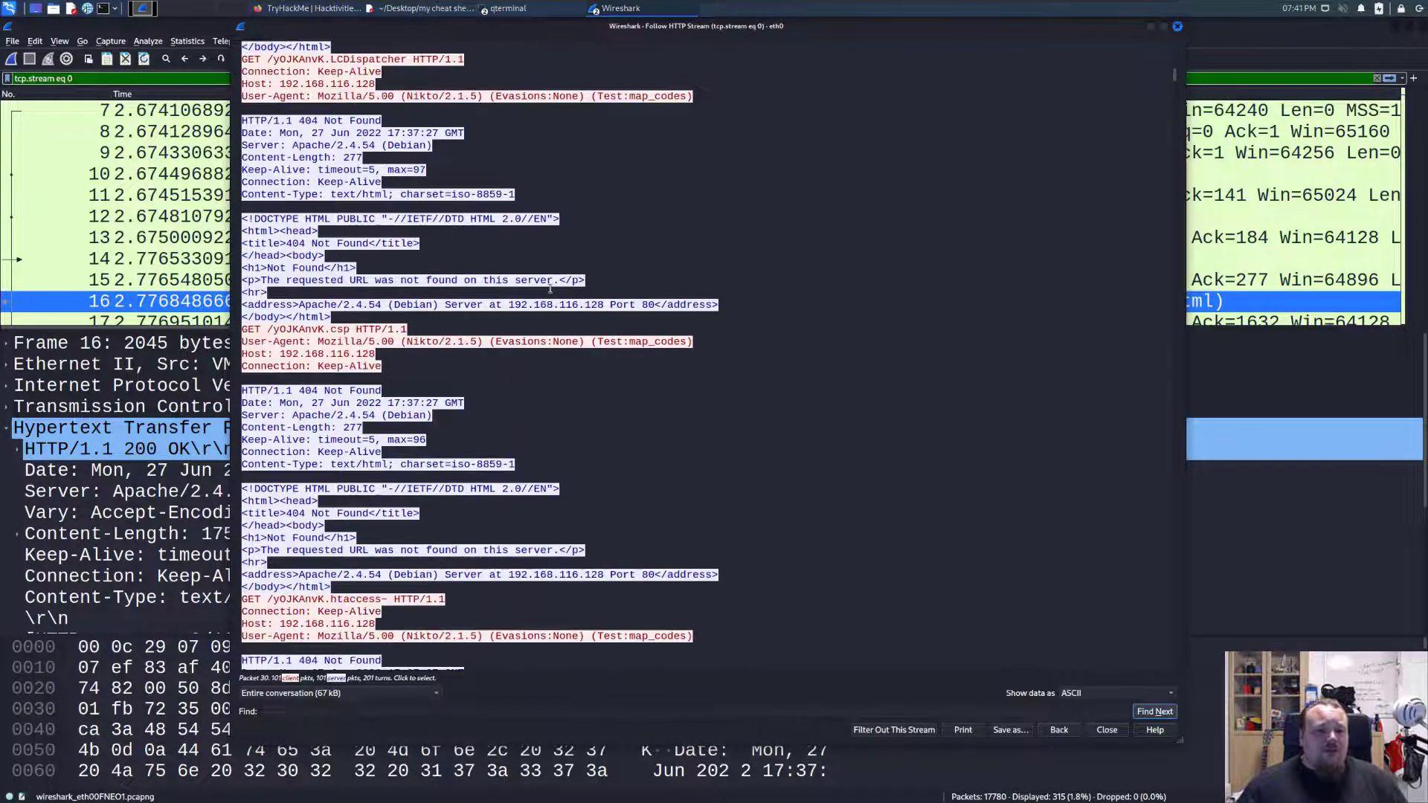
pyautogui.scroll(8, 551, 290)
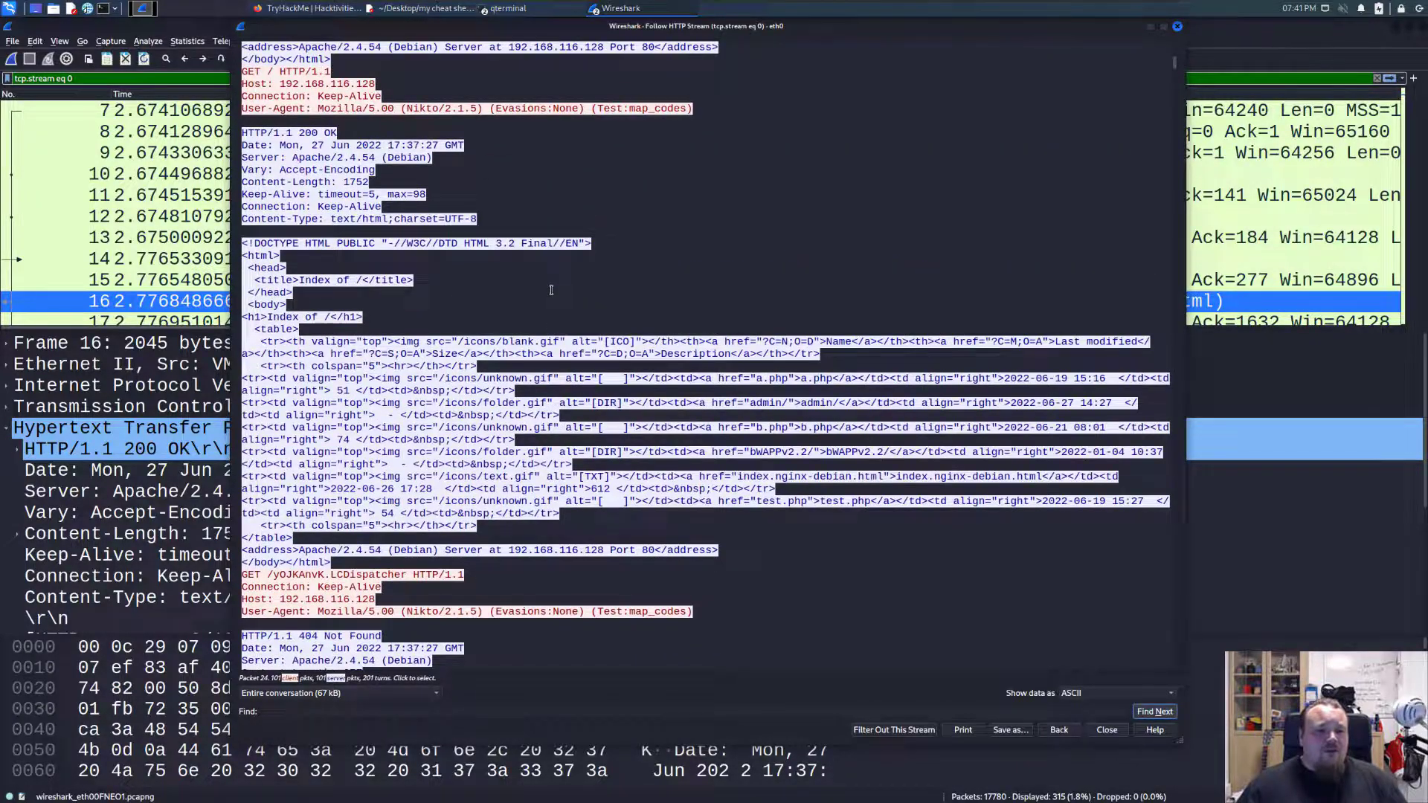
pyautogui.scroll(4, 551, 290)
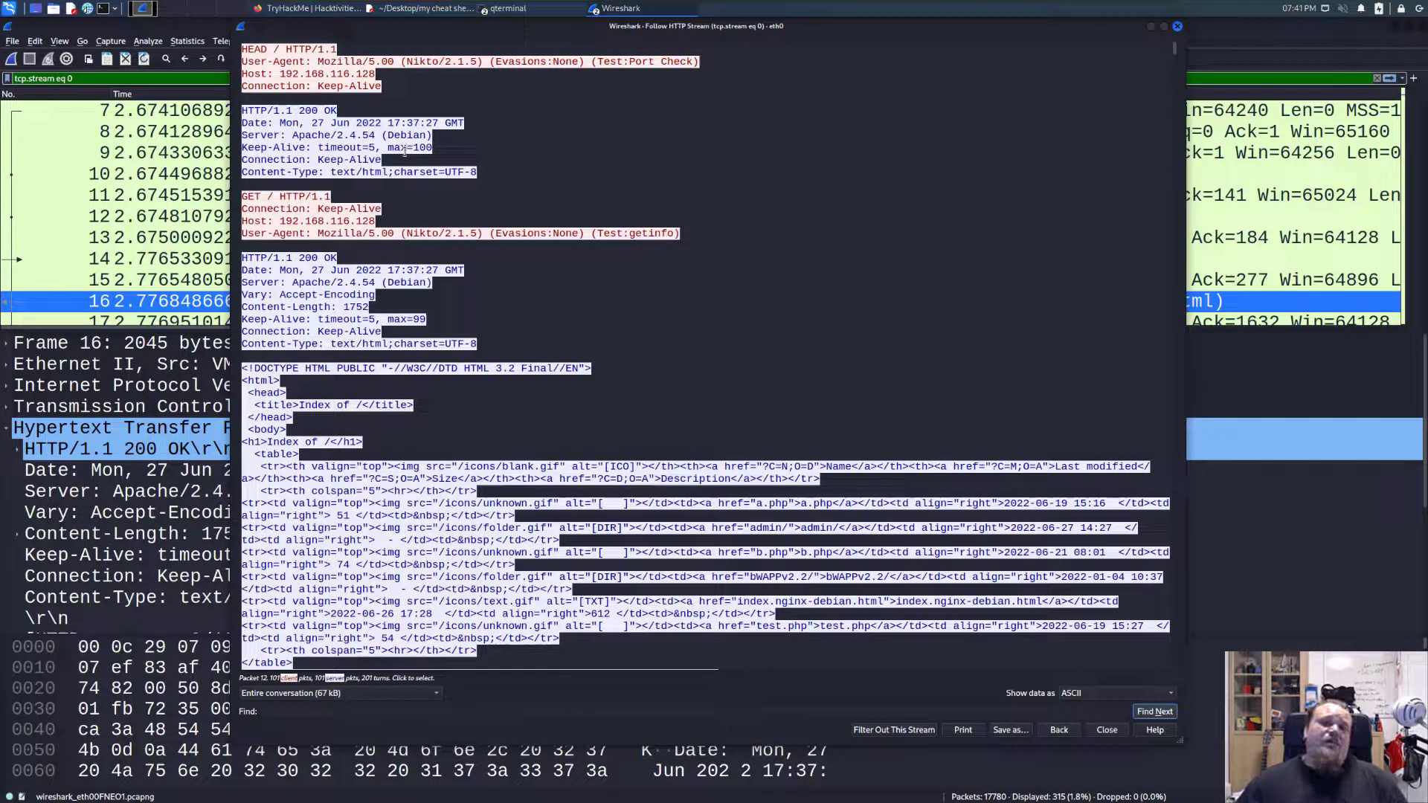
# Enlarge the stream text and highlight Nikto/2.1.5 in the User-Agent of the opening HEAD request.
pyautogui.click(404, 151)
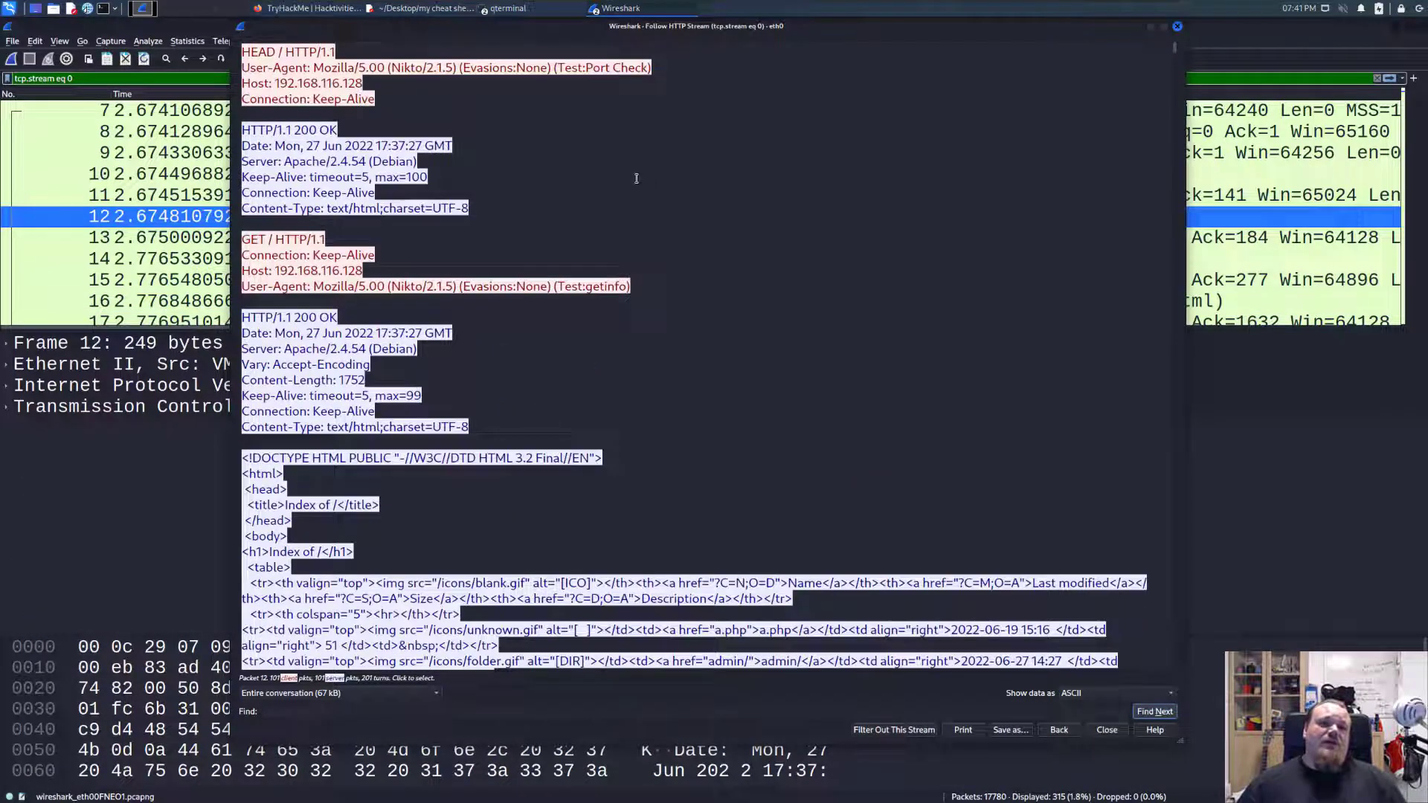
pyautogui.scroll(6, 512, 157)
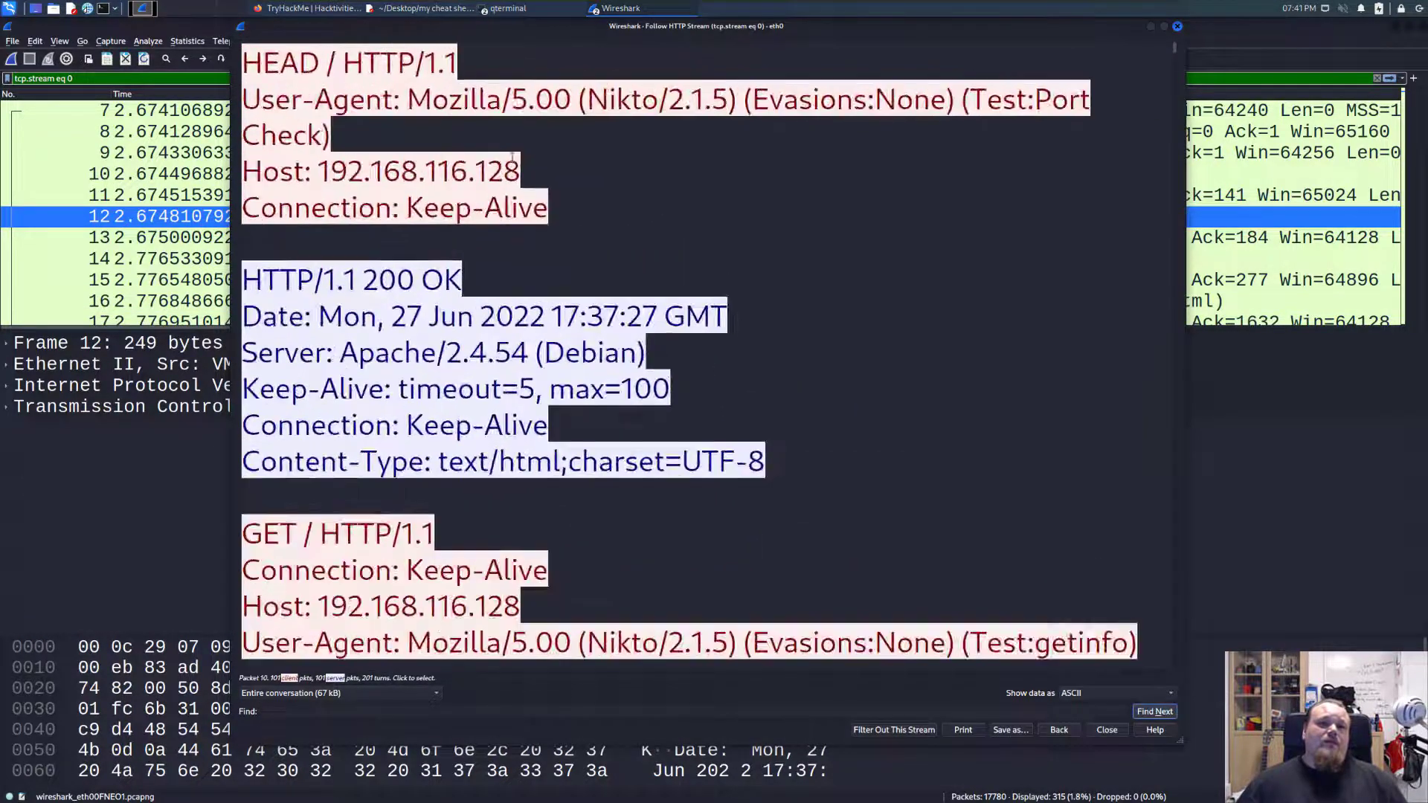
pyautogui.scroll(2, 512, 157)
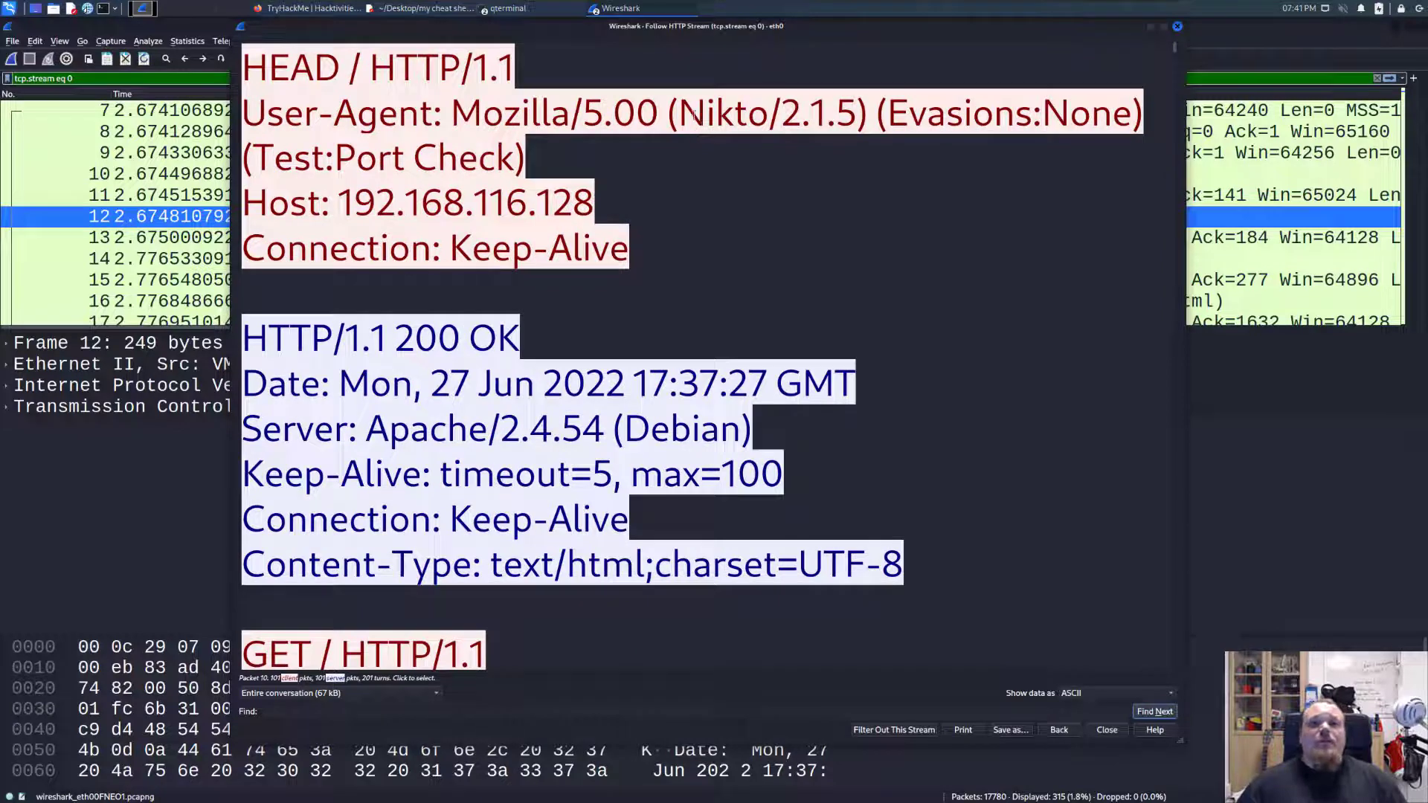
pyautogui.moveTo(678, 111); pyautogui.dragTo(768, 112)
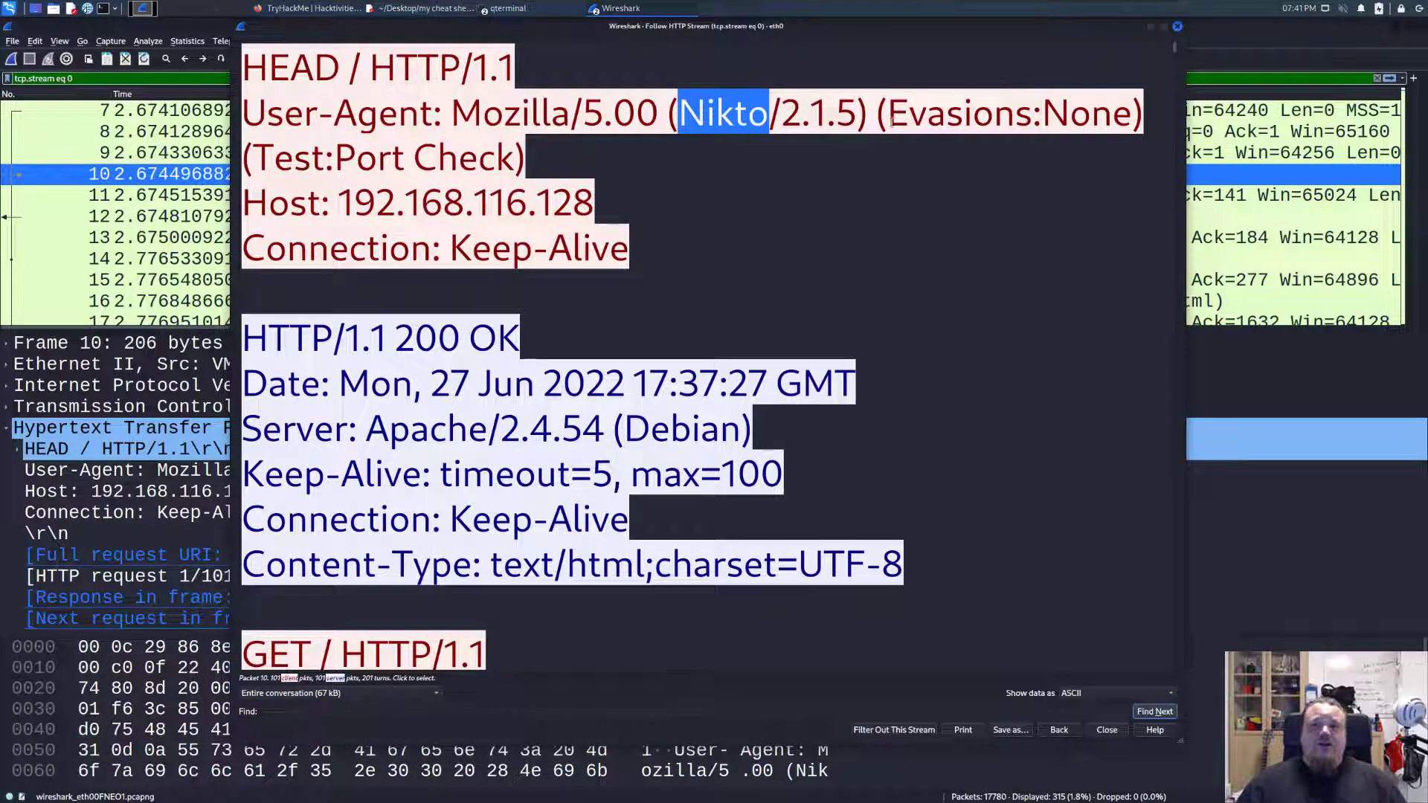
pyautogui.moveTo(888, 112); pyautogui.dragTo(1146, 131)
pyautogui.click(685, 121)
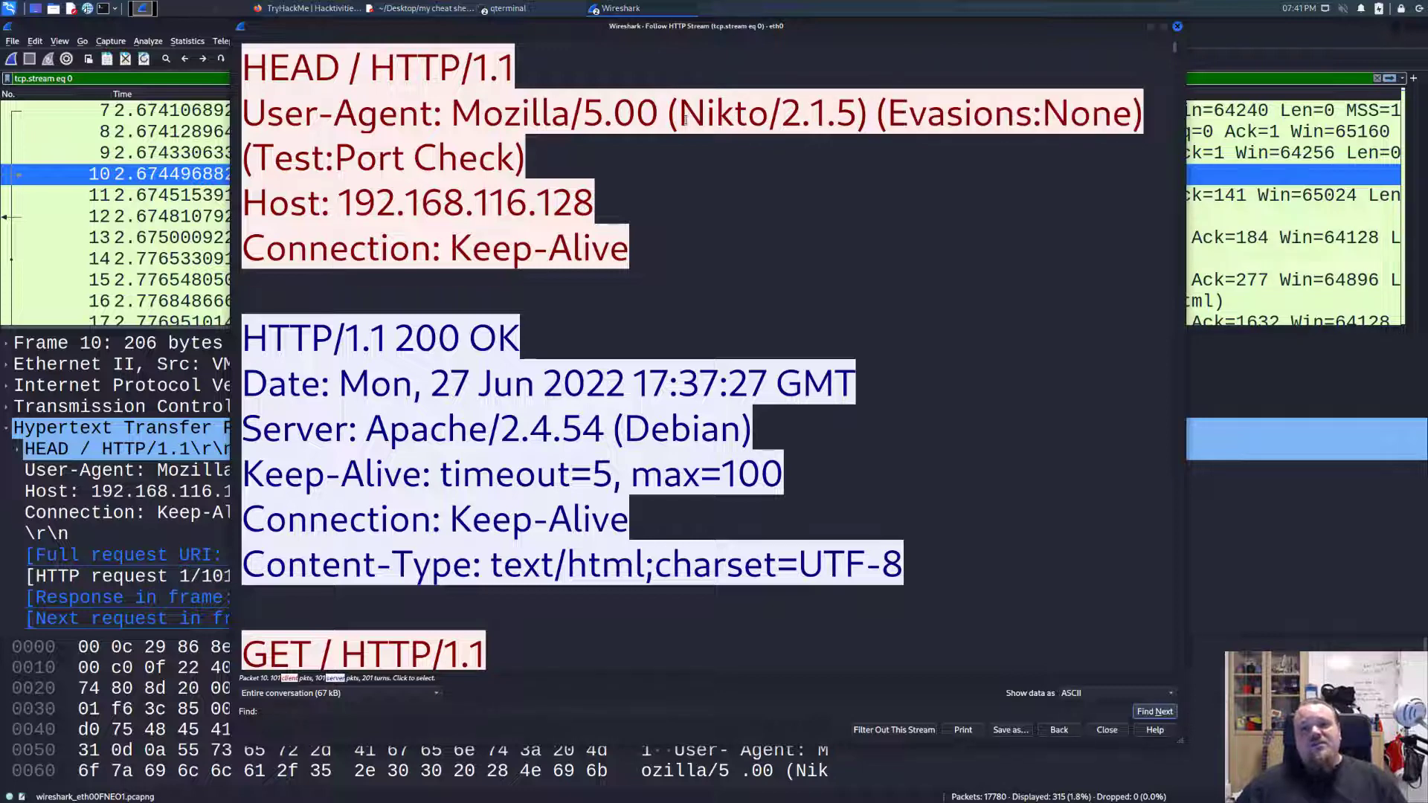
pyautogui.moveTo(787, 124); pyautogui.dragTo(854, 123)
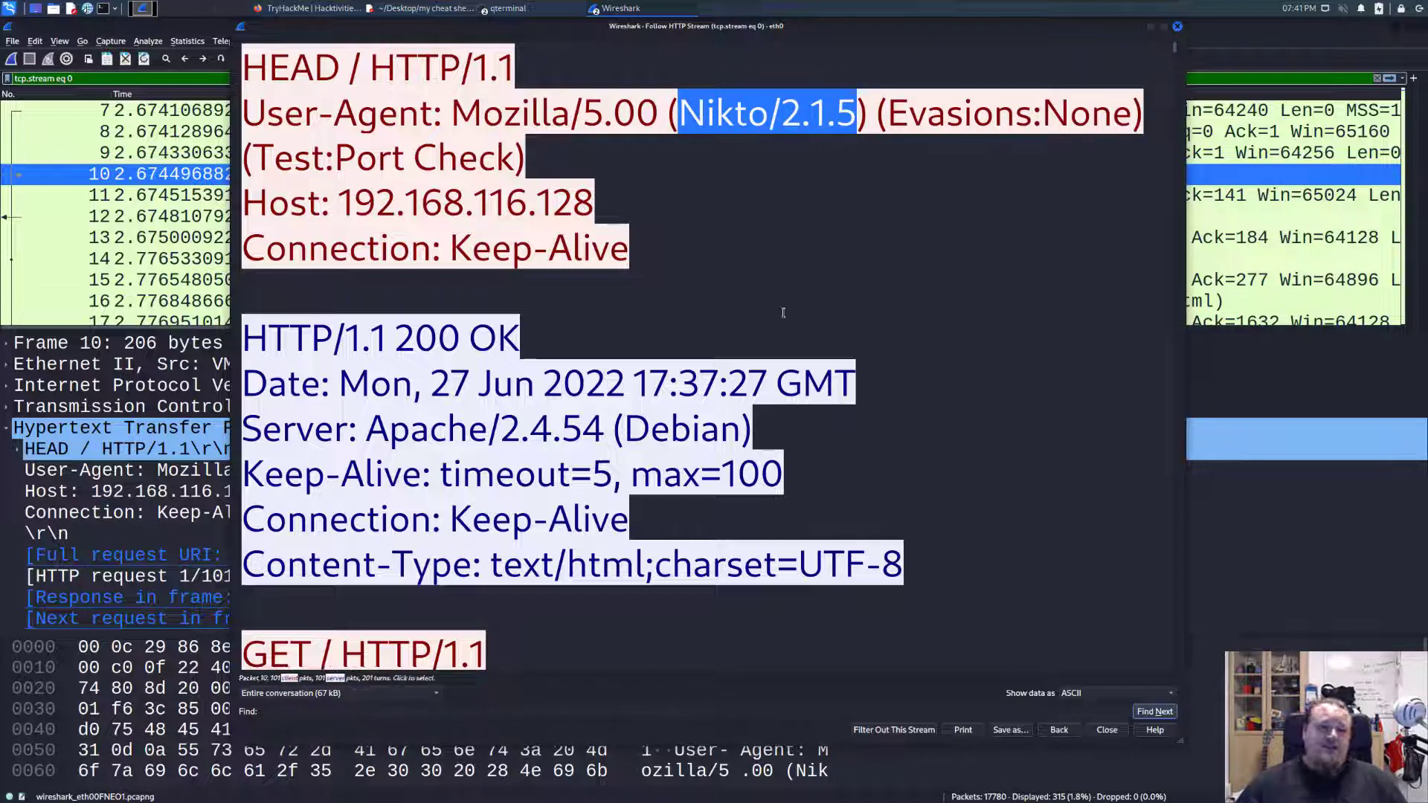
pyautogui.click(678, 116)
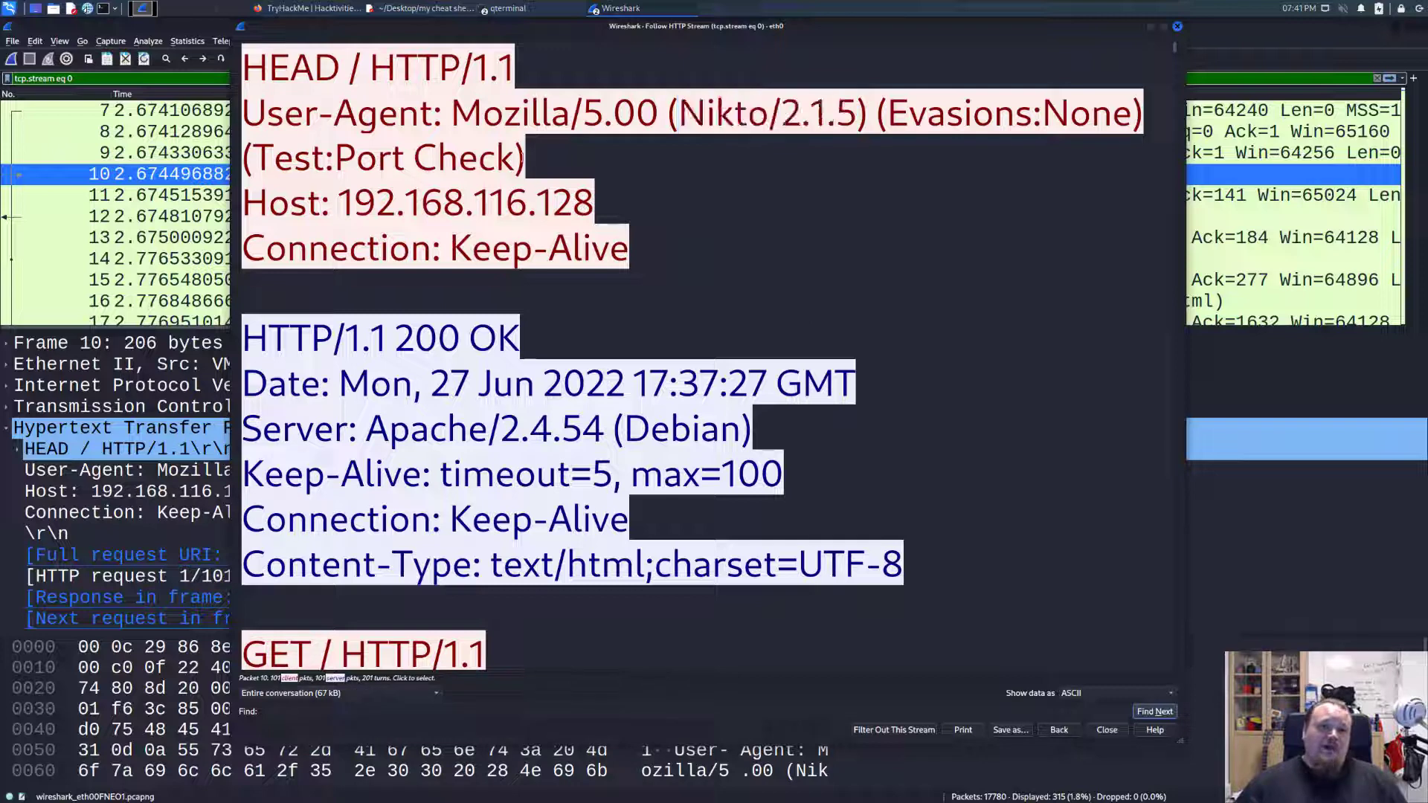
# Highlight the full User-Agent value of the HEAD request, followed by just the word Nikto within it.
pyautogui.moveTo(452, 113); pyautogui.dragTo(562, 155)
pyautogui.click(563, 155)
pyautogui.moveTo(444, 115); pyautogui.dragTo(561, 148)
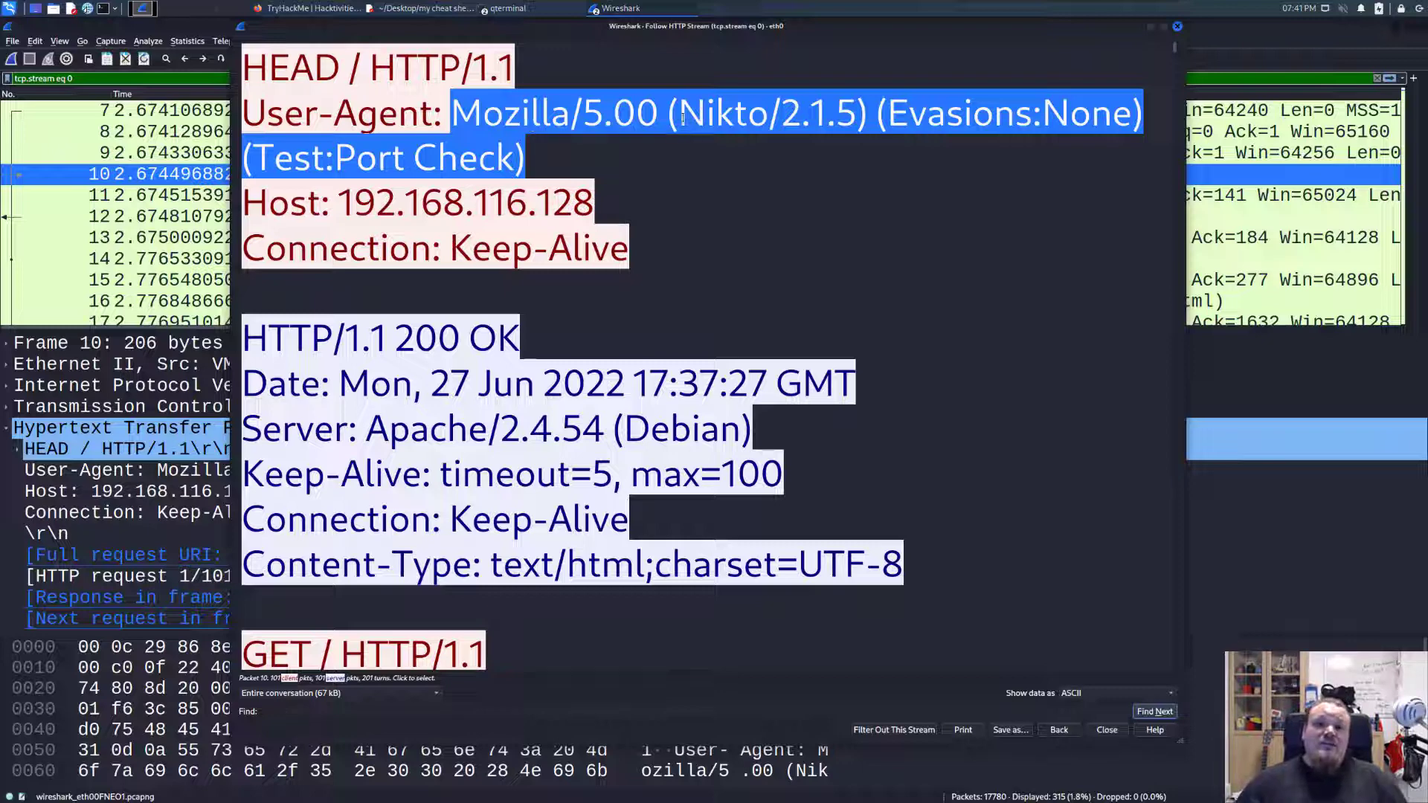
pyautogui.moveTo(679, 118); pyautogui.dragTo(770, 119)
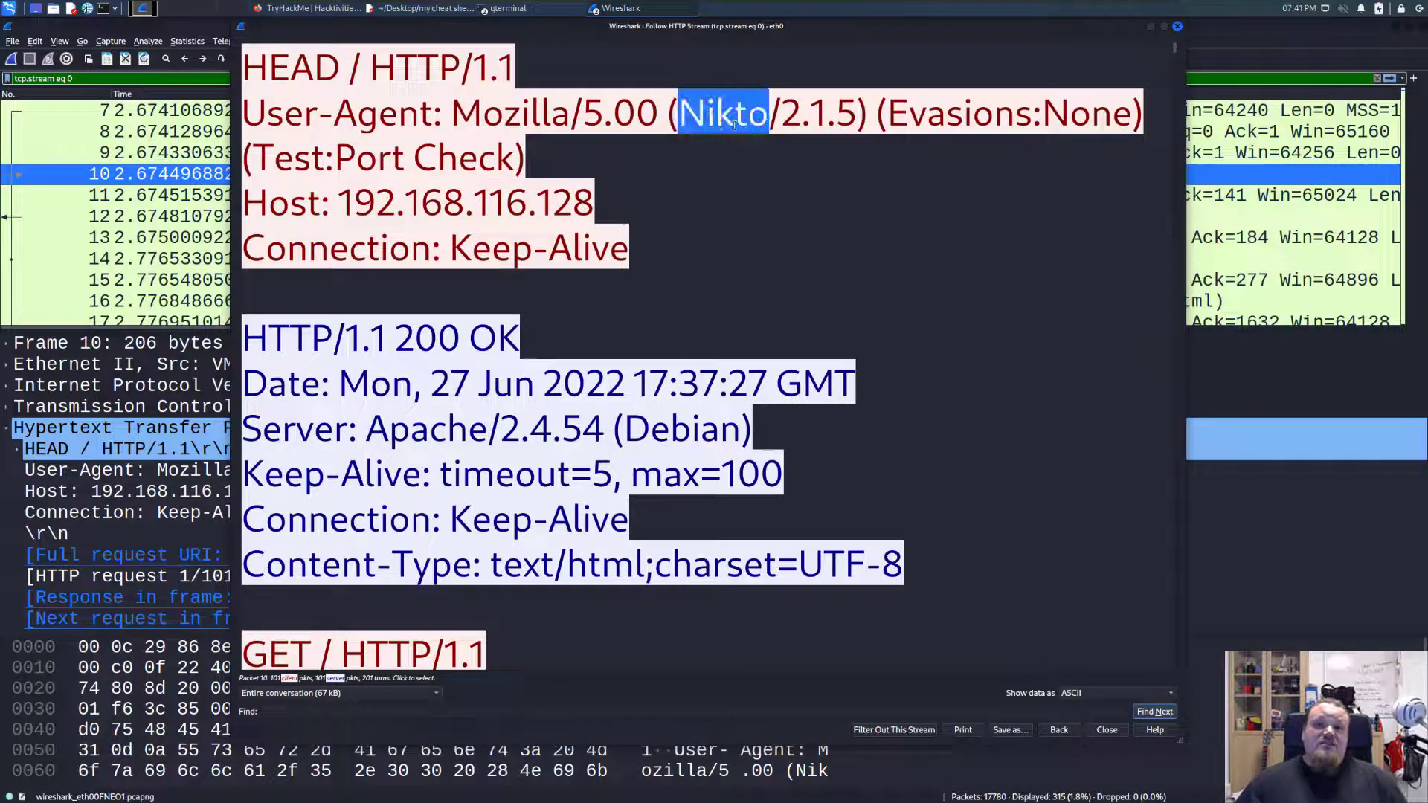
# Reduce the stream text size and close the followed HTTP stream.
pyautogui.click(699, 221)
pyautogui.scroll(-3, 720, 201)
pyautogui.scroll(-2, 726, 202)
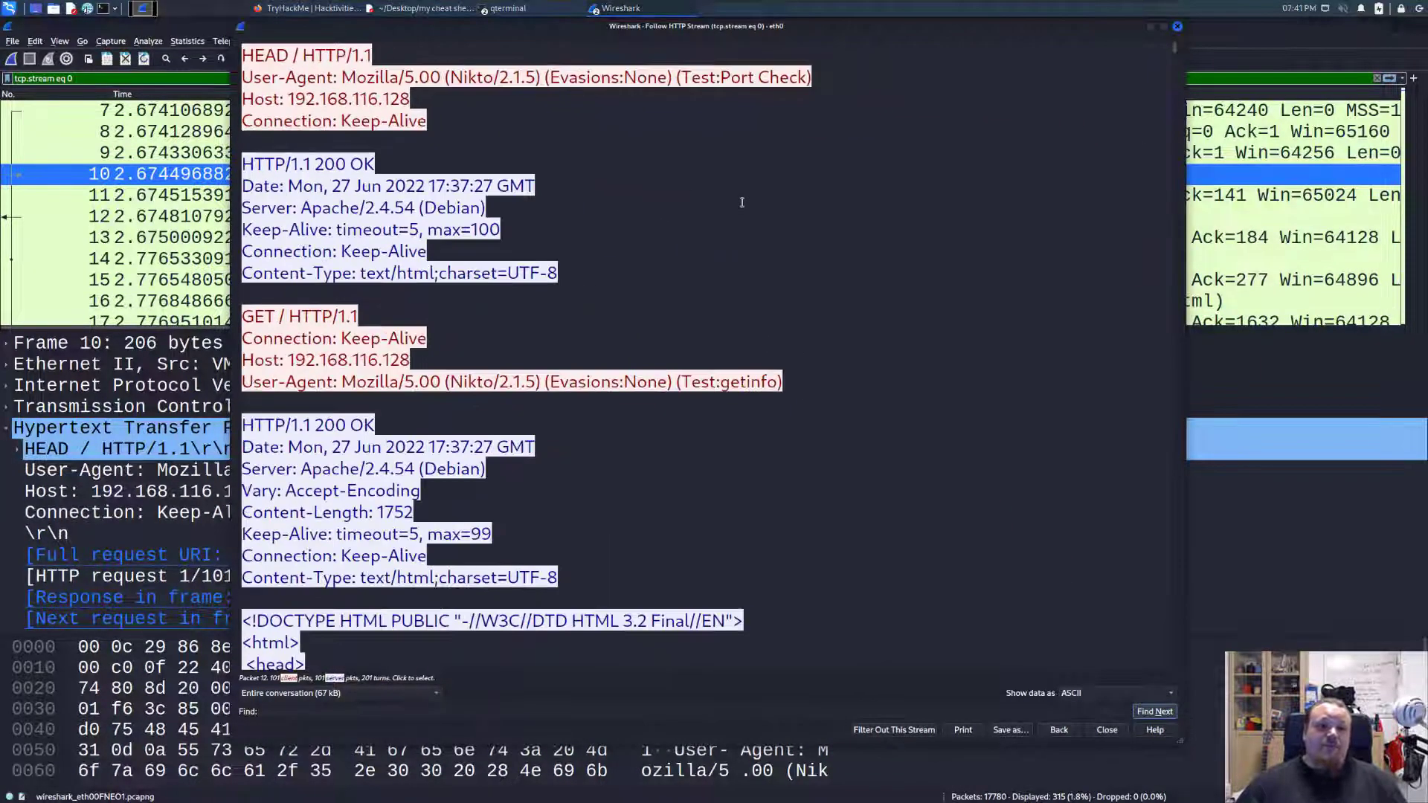
pyautogui.click(1178, 27)
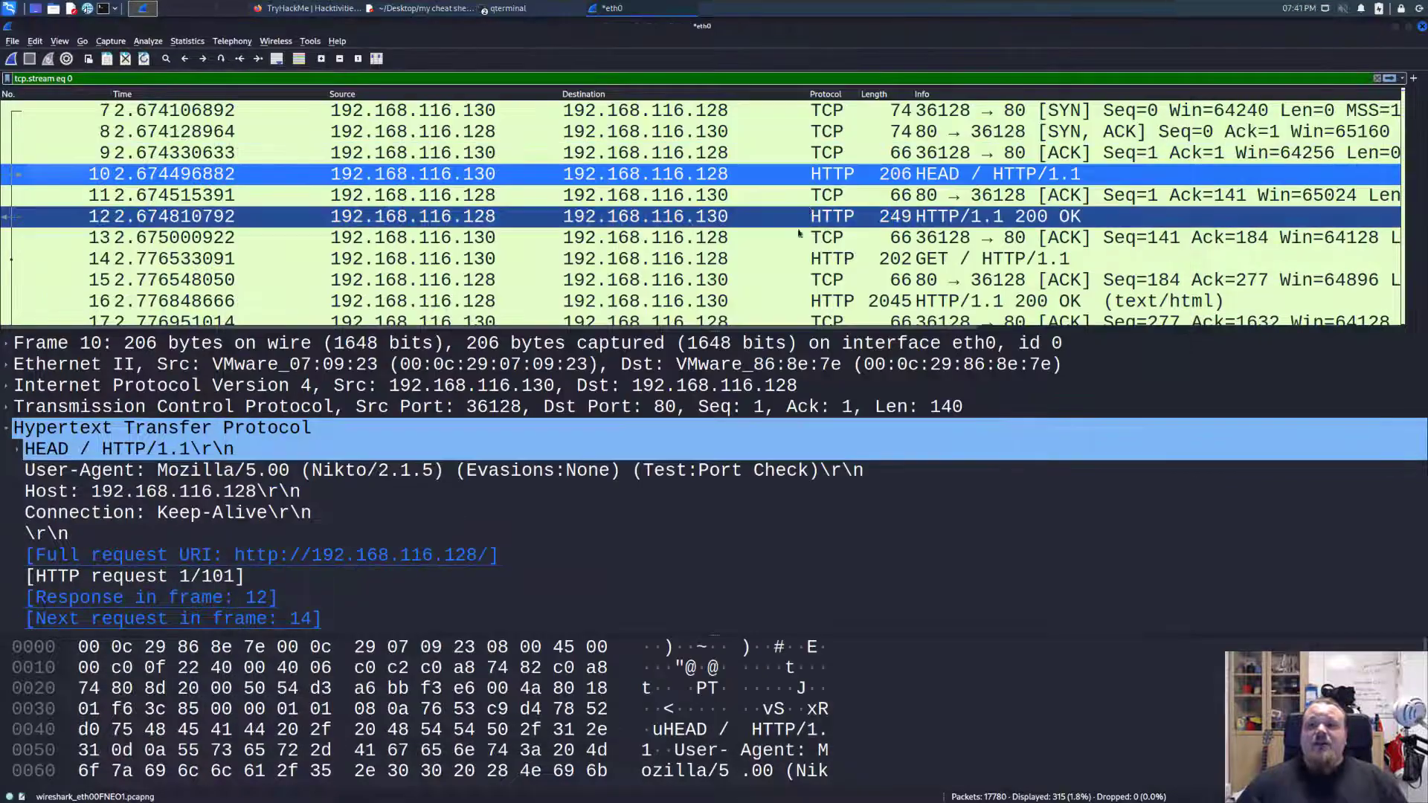
# Select the response in packet 12 and enlarge the packet list to show the requests that follow.
pyautogui.click(809, 214)
pyautogui.scroll(-3, 805, 215)
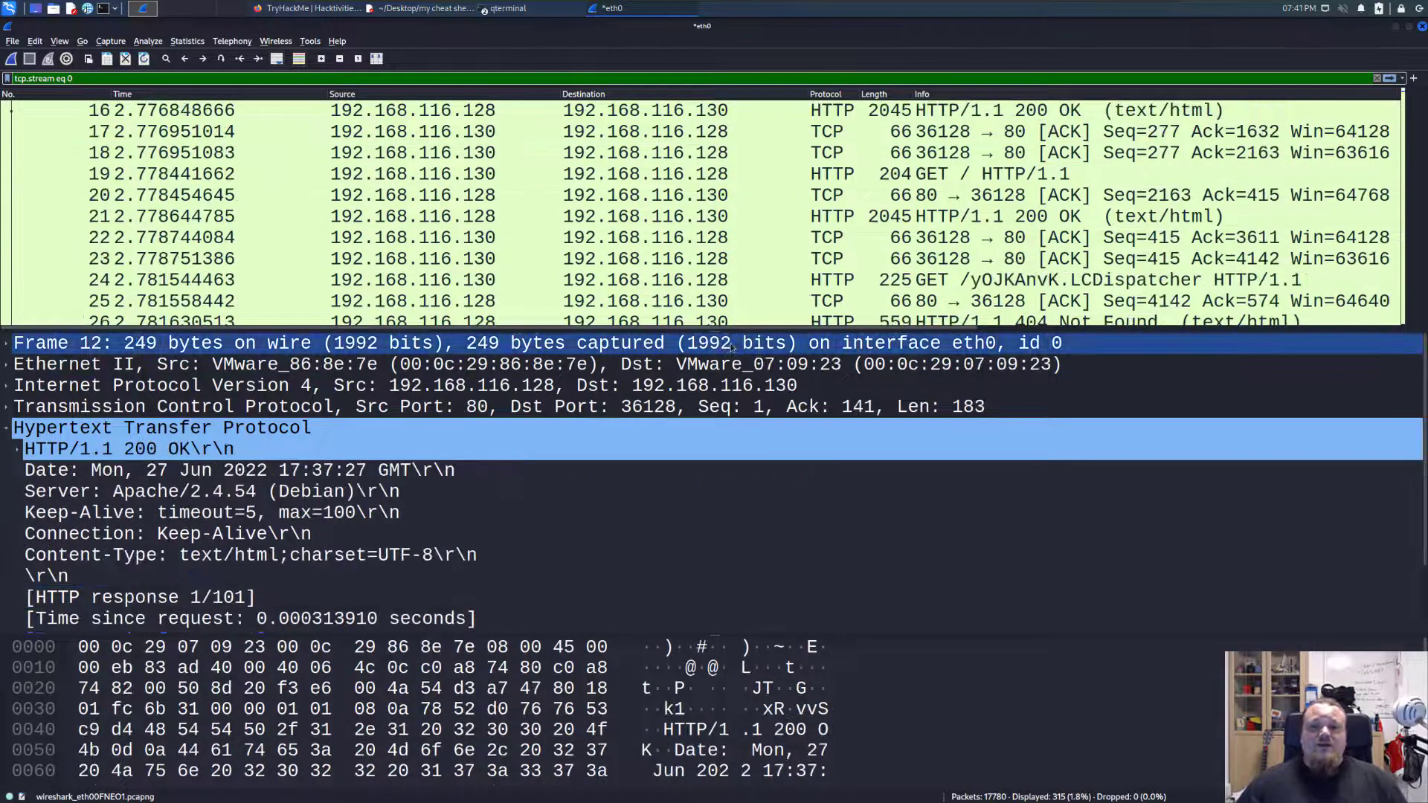
pyautogui.moveTo(791, 328); pyautogui.dragTo(792, 556)
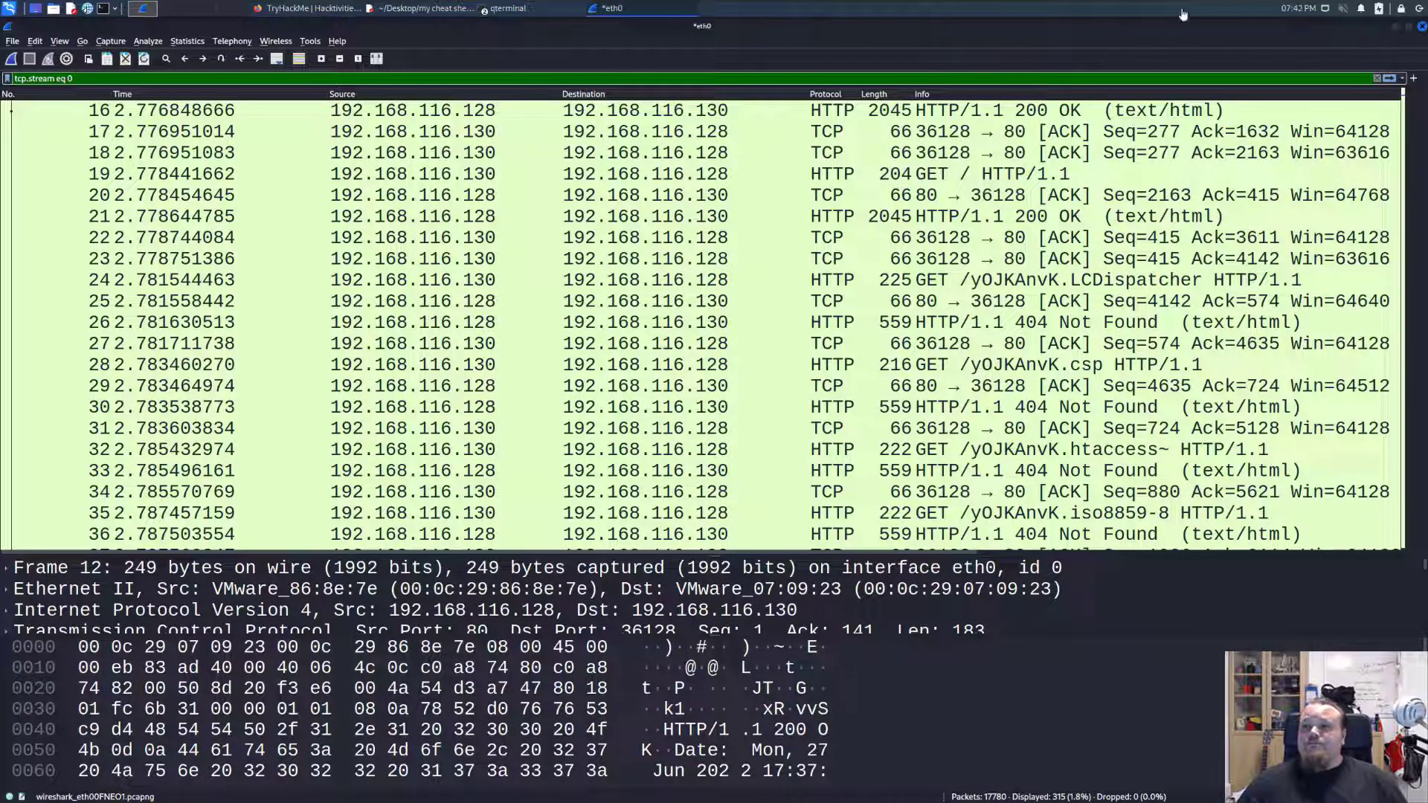
# Bring up the Ubuntu virtual machine's Nikto output, highlight its Allowed HTTP Methods line, and return to the capture.
pyautogui.moveTo(1427, 171); pyautogui.dragTo(720, 138)
pyautogui.scroll(3, 1070, 411)
pyautogui.scroll(10, 1071, 412)
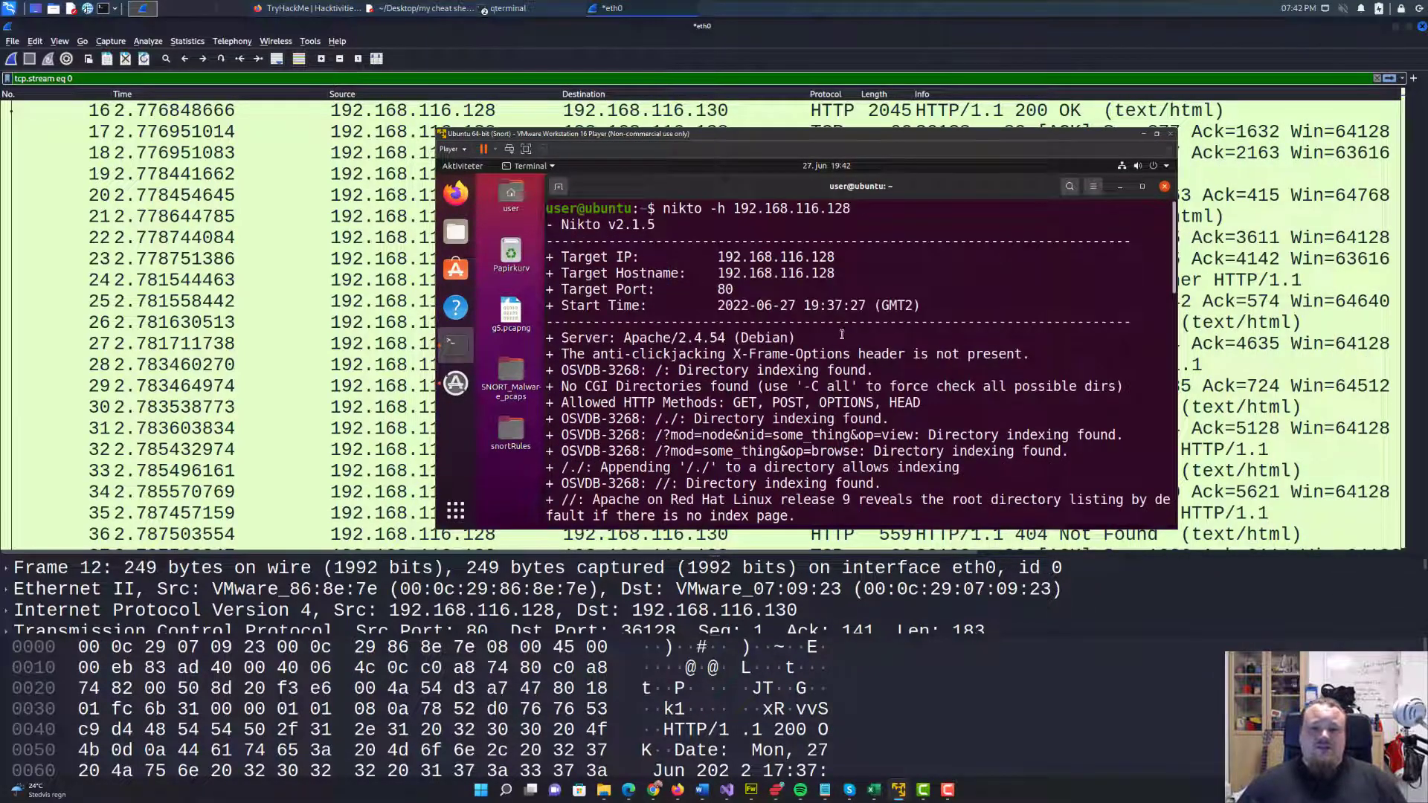
pyautogui.moveTo(558, 397); pyautogui.dragTo(930, 389)
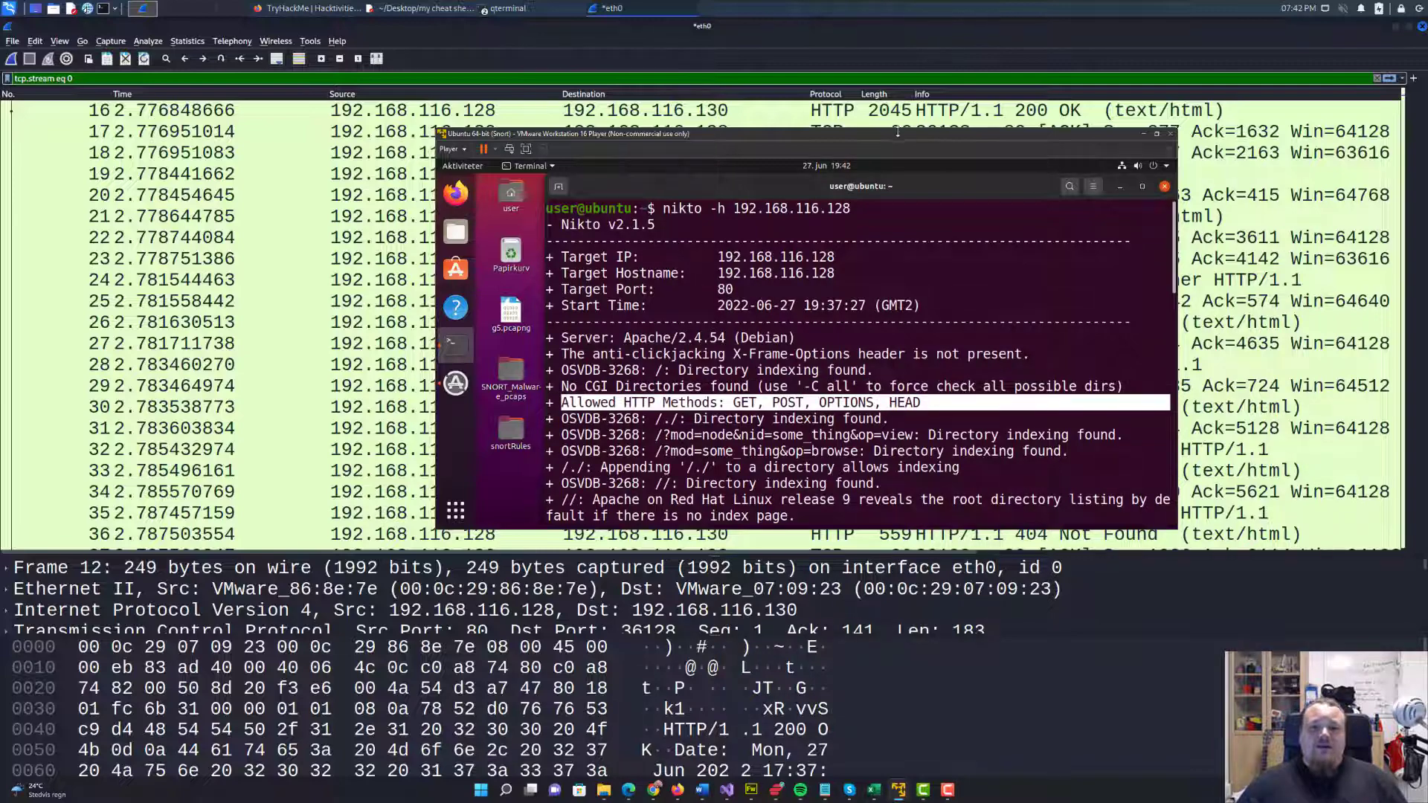
pyautogui.moveTo(897, 137); pyautogui.dragTo(1427, 193)
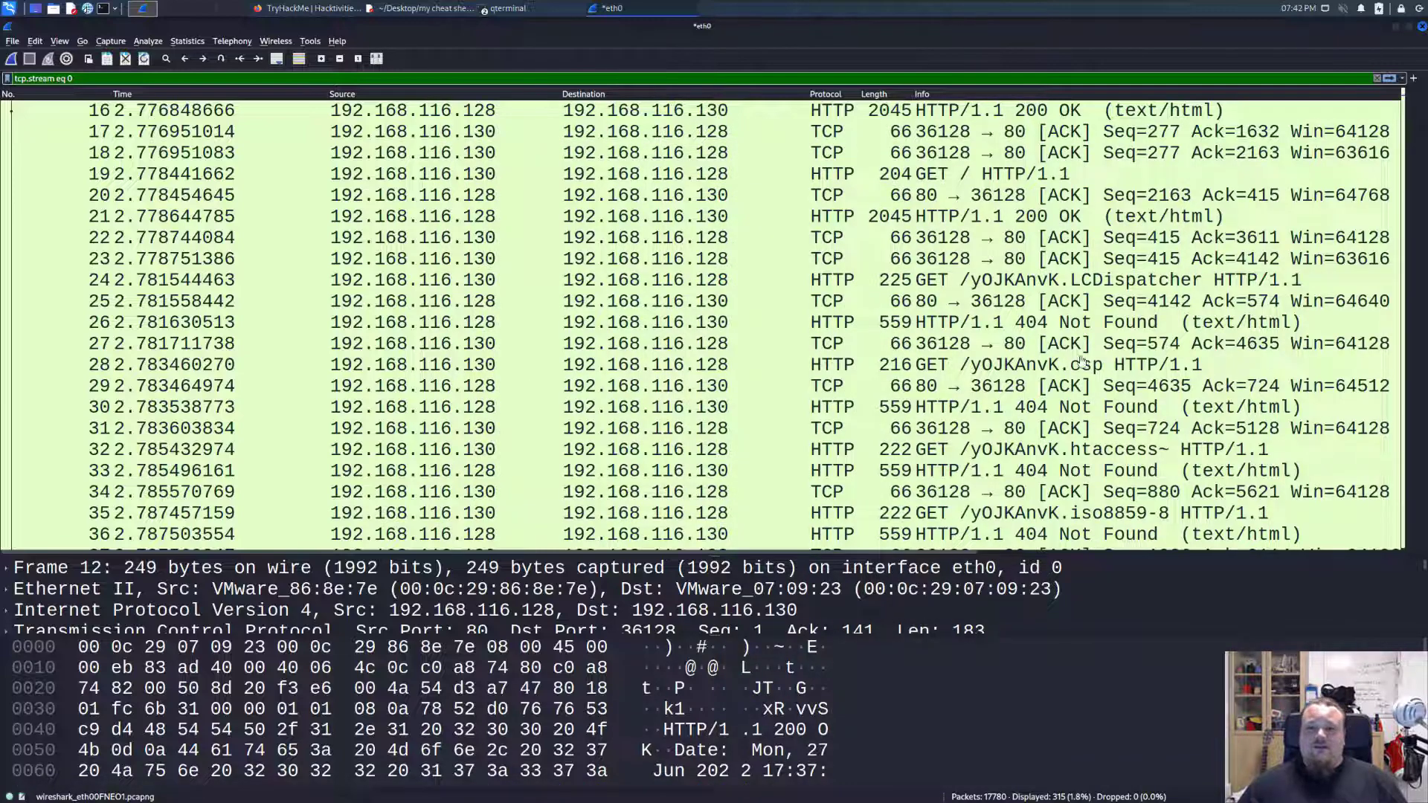
# Go back to the start of the filtered stream and select the HEAD request in packet 10.
pyautogui.click(941, 370)
pyautogui.scroll(3, 941, 371)
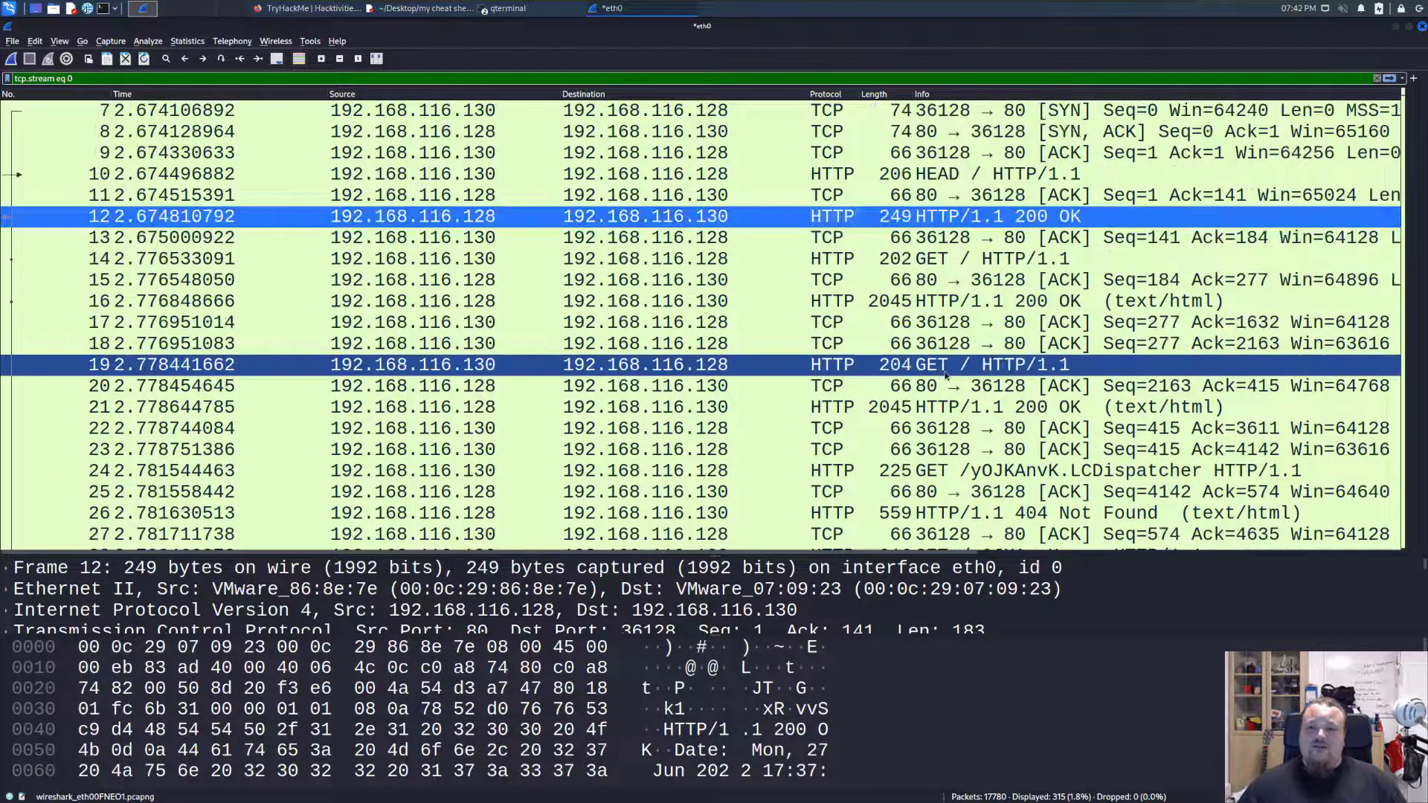
pyautogui.click(912, 180)
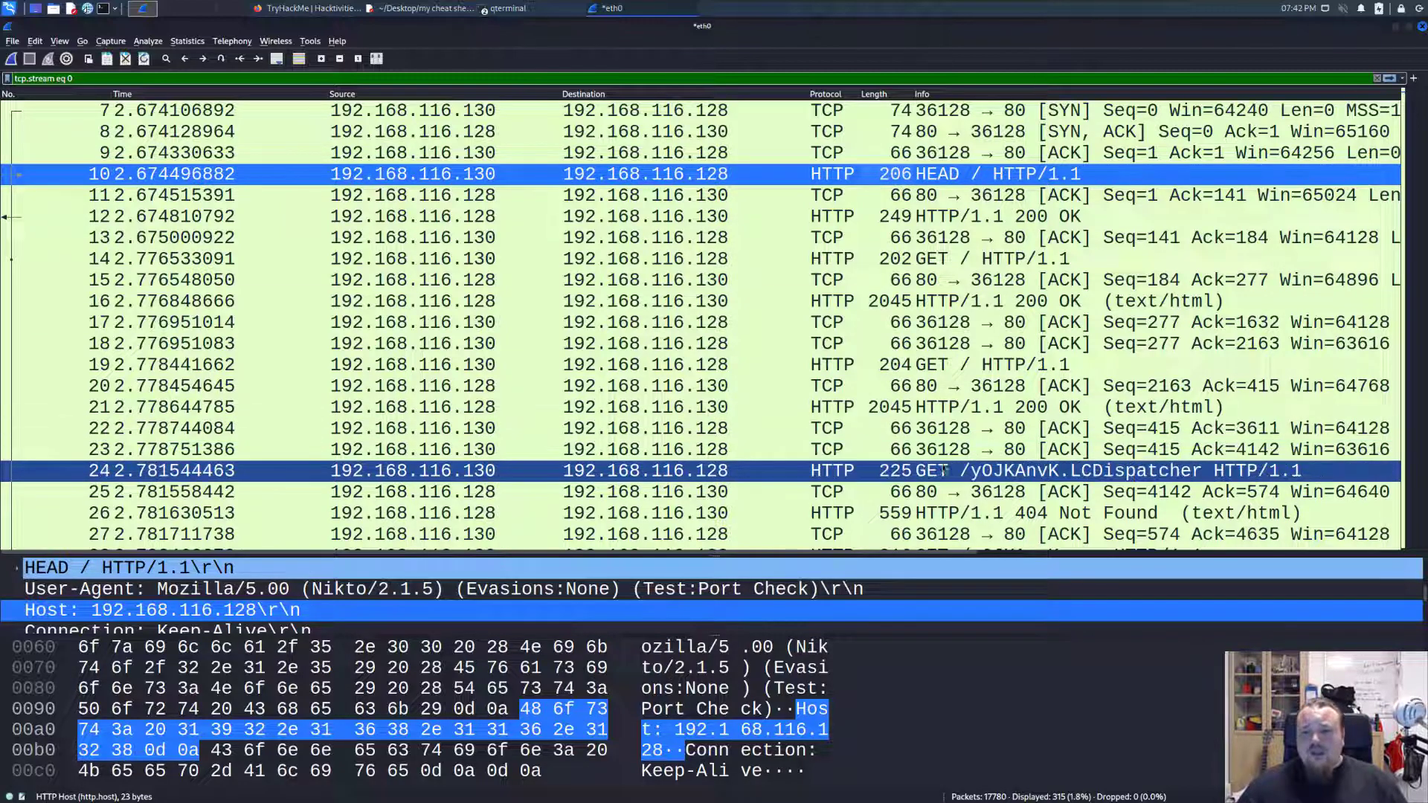
# Examine the GET requests for /yOJKAnvK.LCDispatcher in packet 24 and /yOJKAnvK.notes in packet 44.
pyautogui.click(1033, 476)
pyautogui.scroll(-4, 1041, 469)
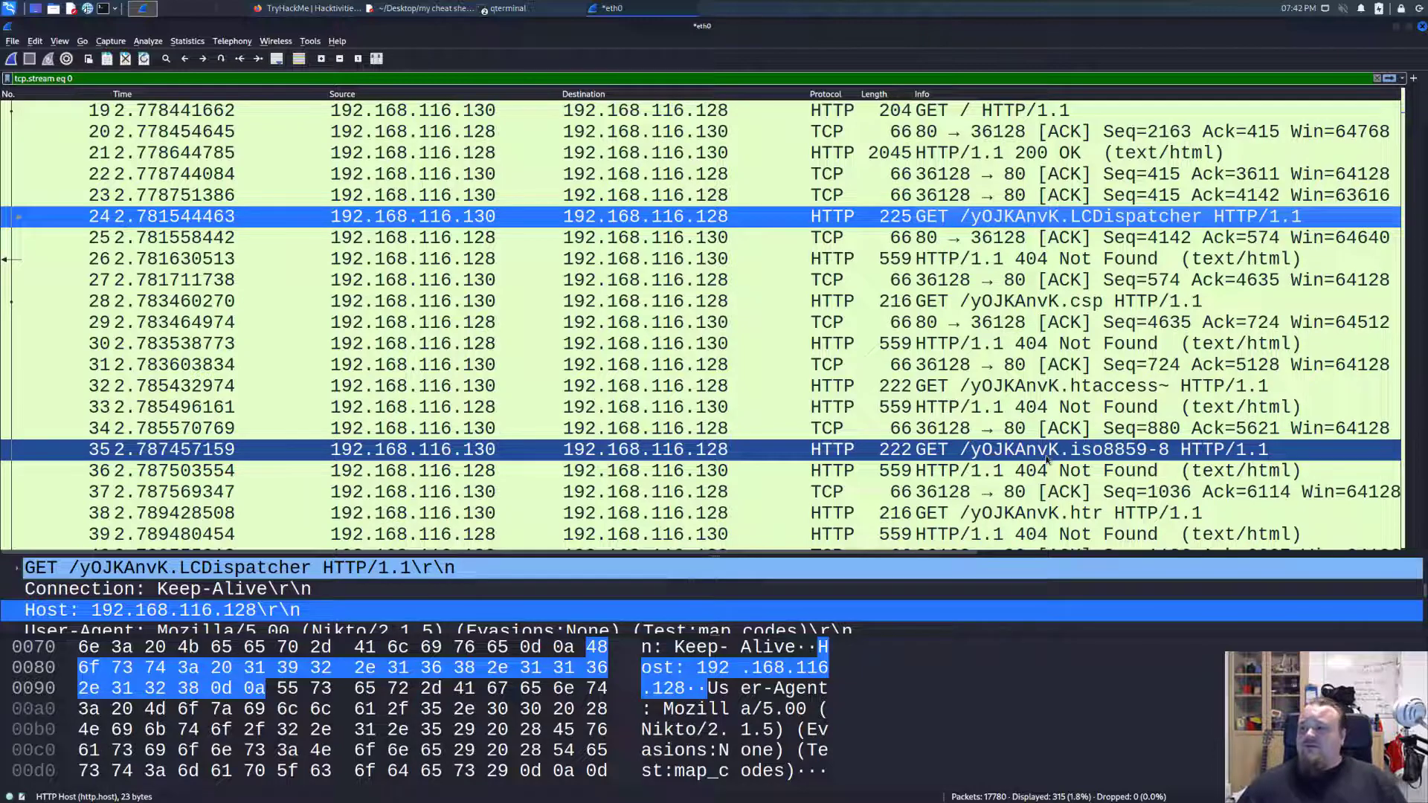
pyautogui.scroll(-6, 1047, 460)
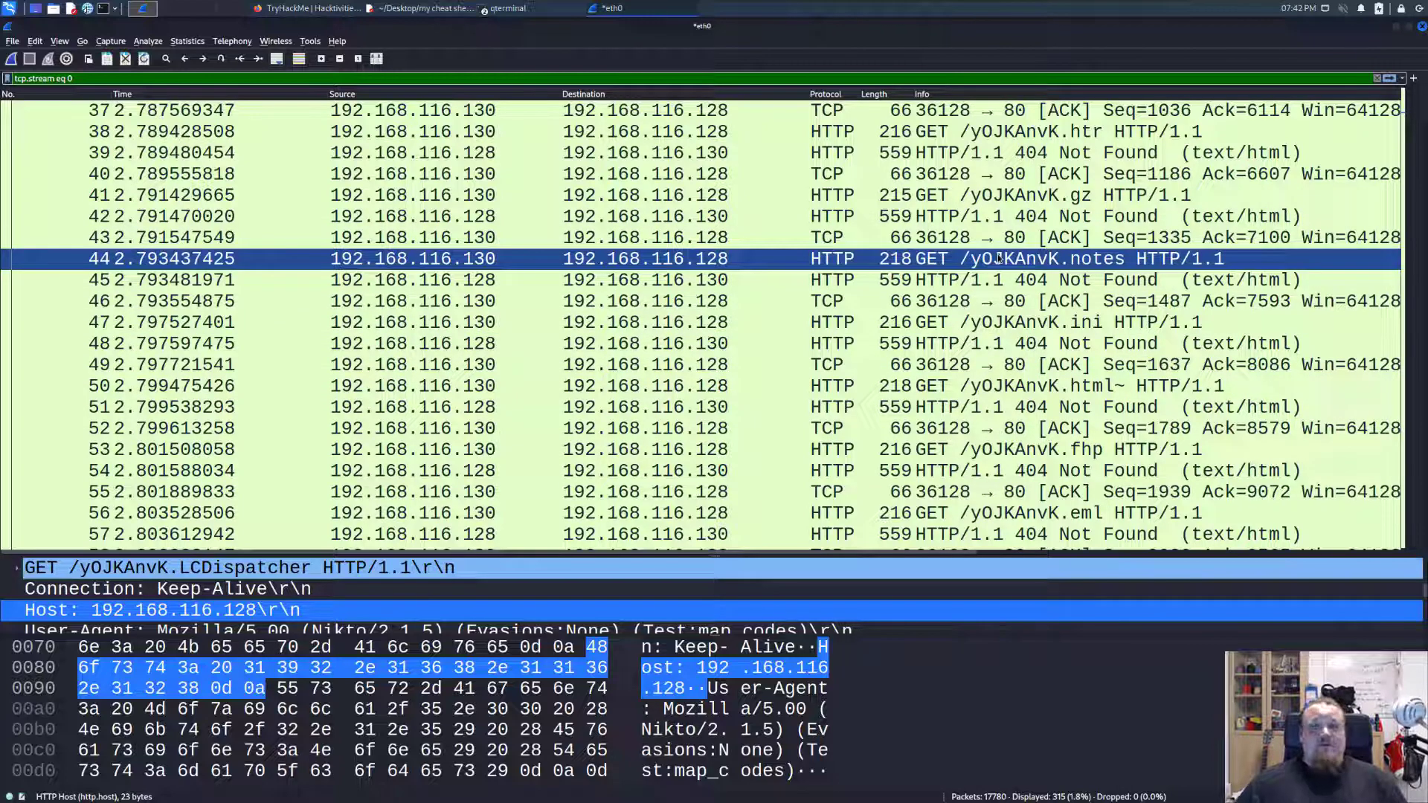
pyautogui.click(999, 258)
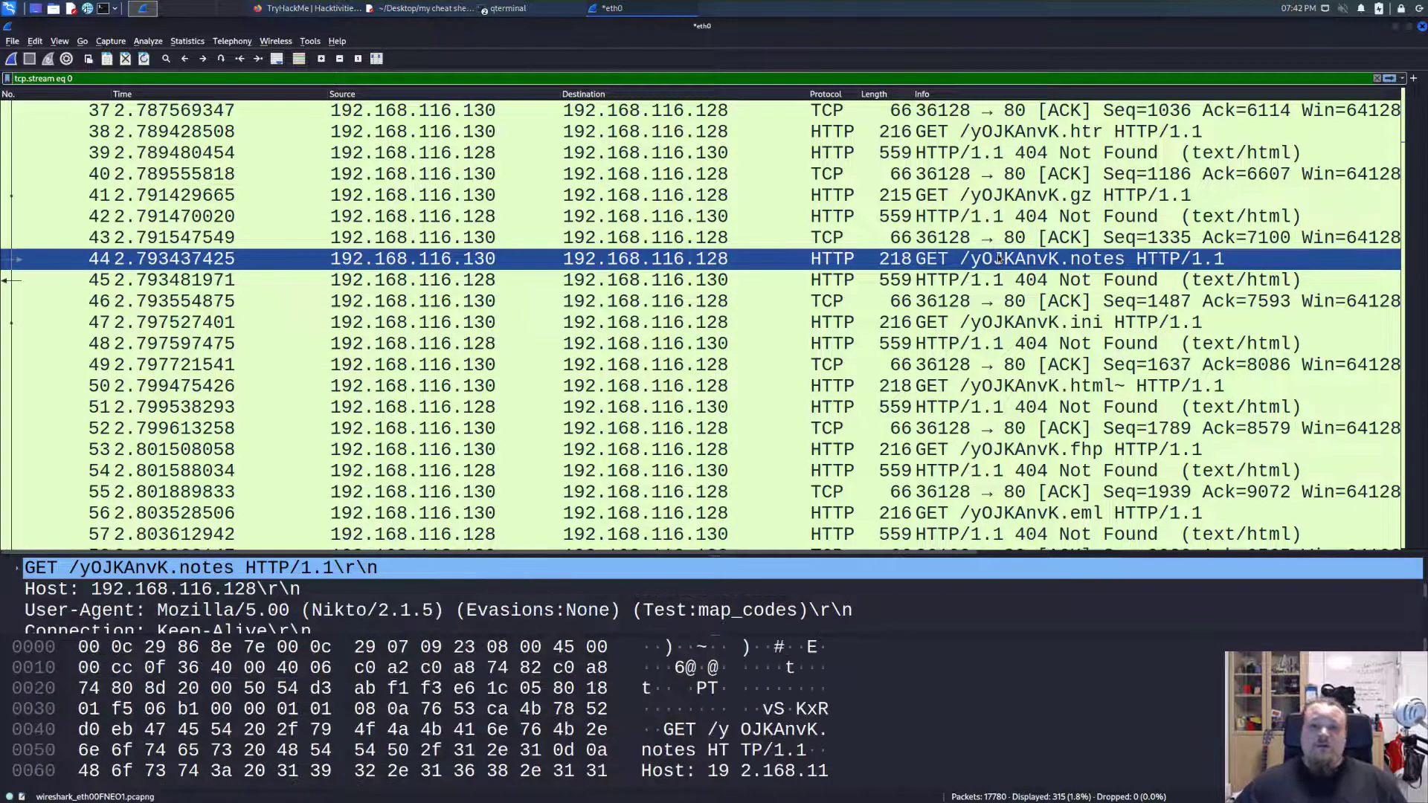
# Select the GET request for /yOJKAnvK.prf in packet 80 and enlarge the details area to show its HTTP headers.
pyautogui.scroll(-9, 1012, 261)
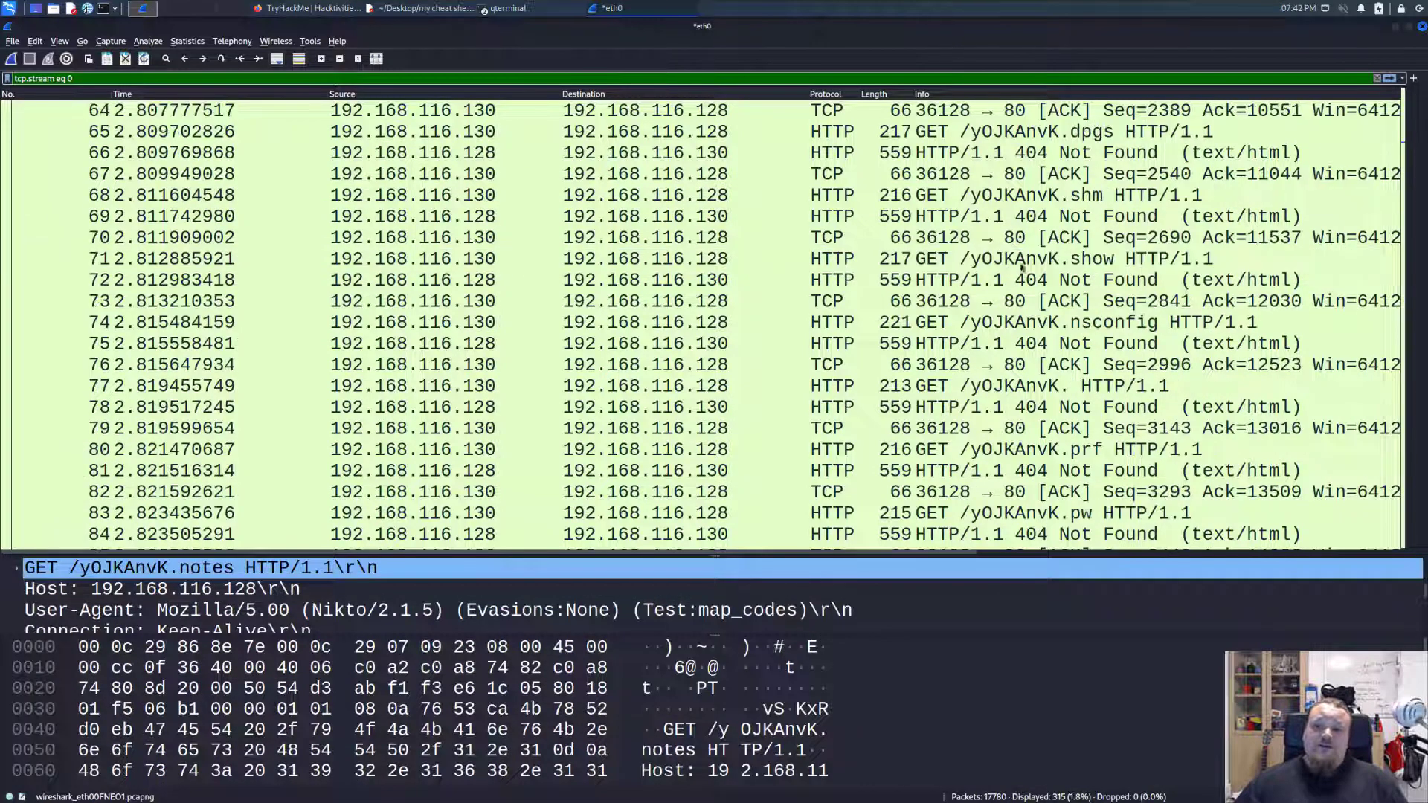
pyautogui.scroll(-1, 1027, 282)
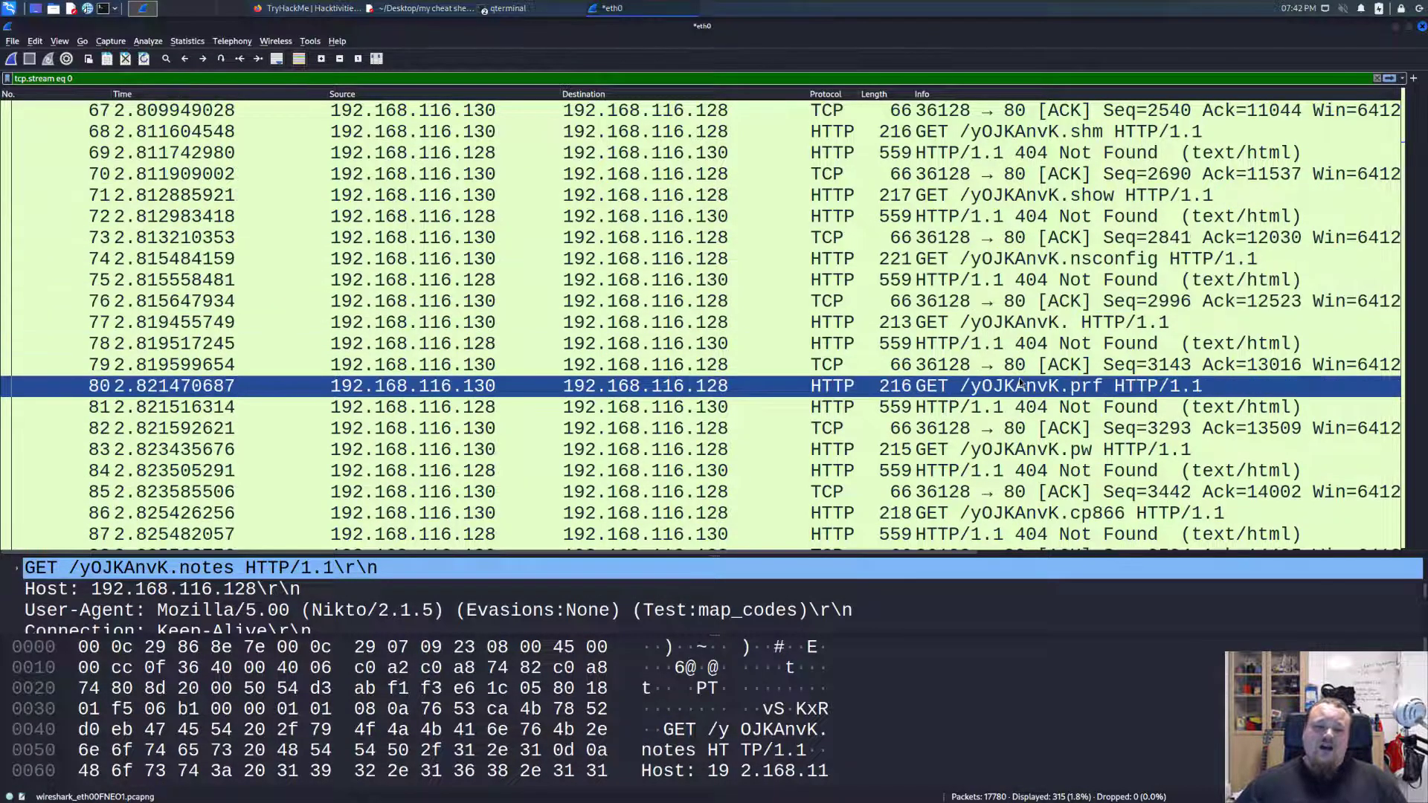
pyautogui.click(774, 386)
pyautogui.moveTo(717, 556); pyautogui.dragTo(718, 447)
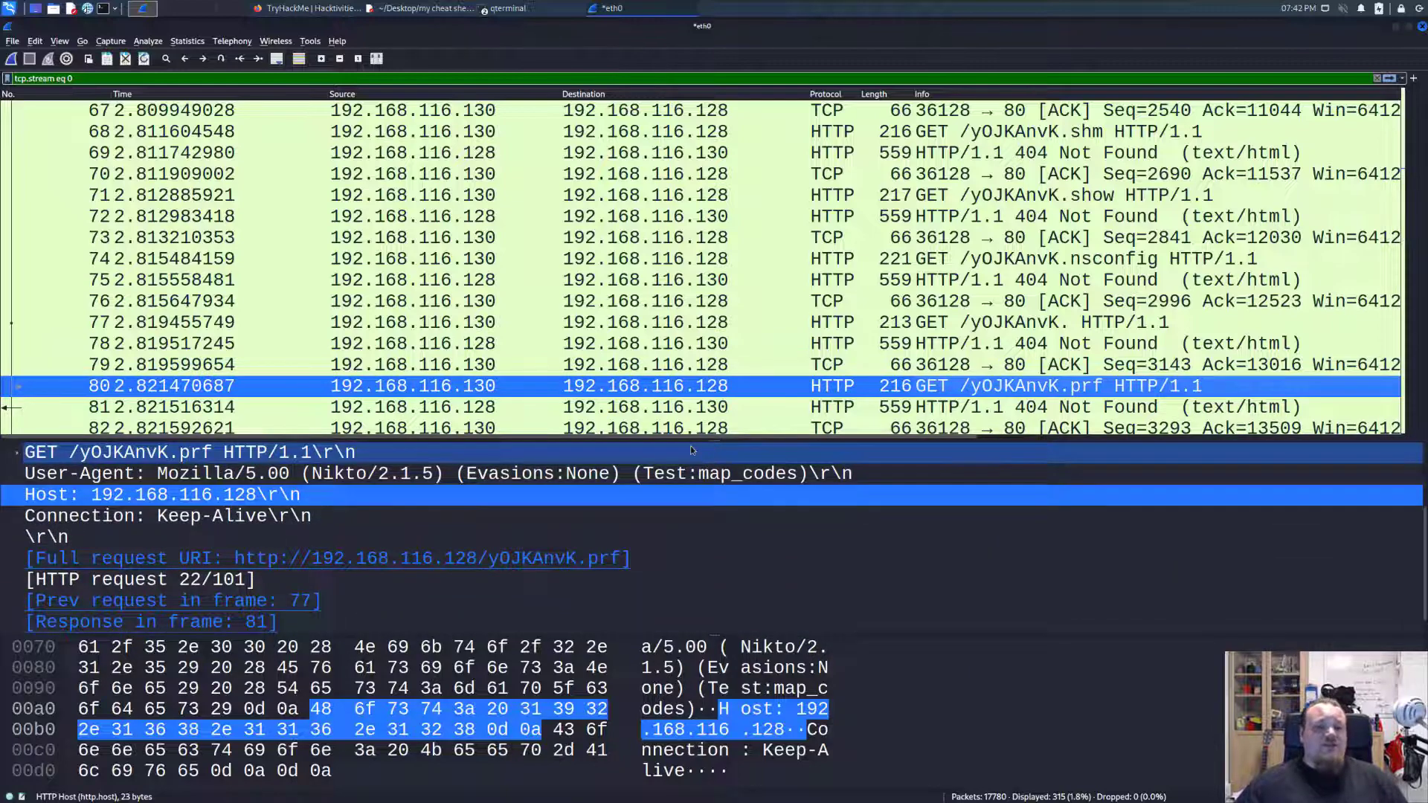
# Highlight the User-Agent header of the /yOJKAnvK.prf request and look over the GET requests that follow it in the stream.
pyautogui.click(385, 480)
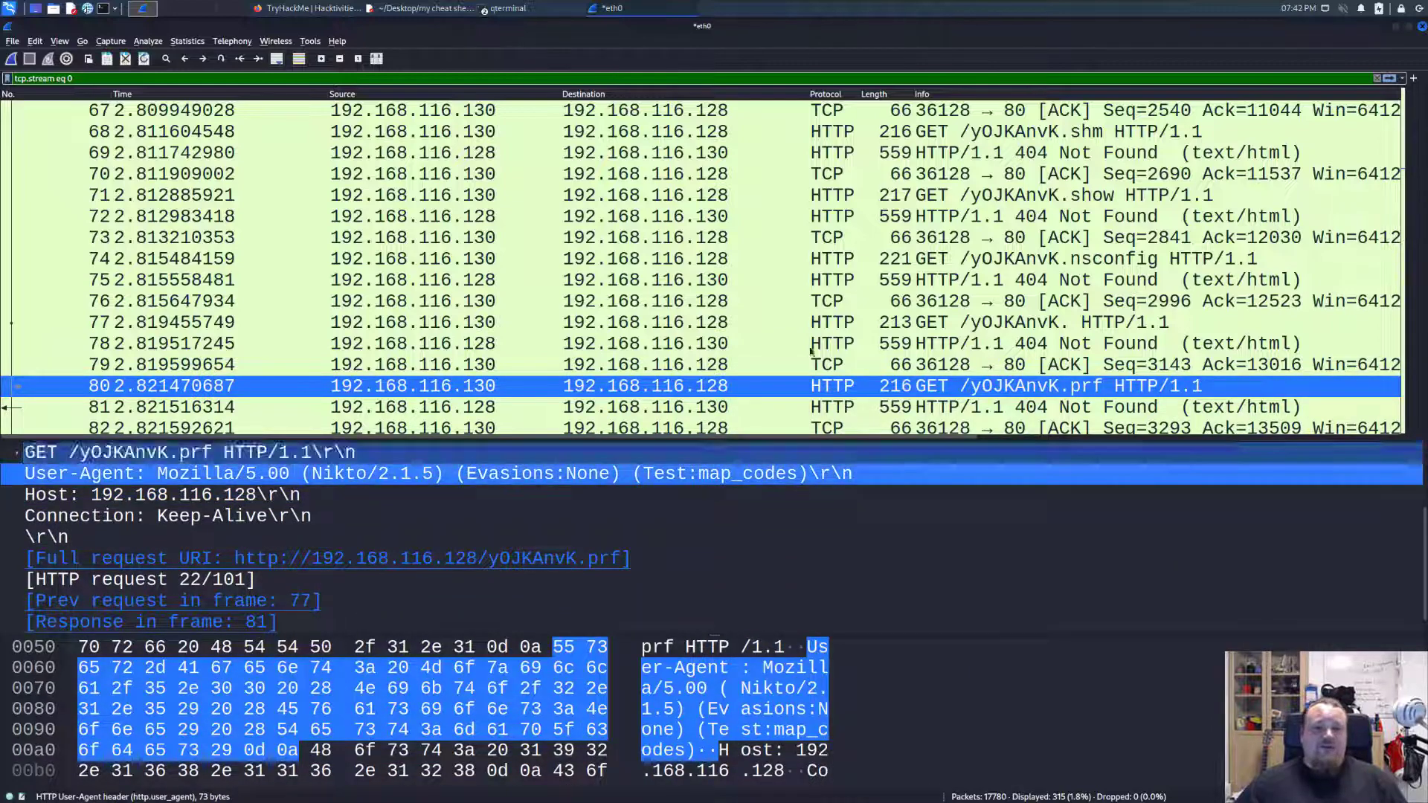
pyautogui.scroll(-5, 866, 322)
pyautogui.scroll(-11, 867, 322)
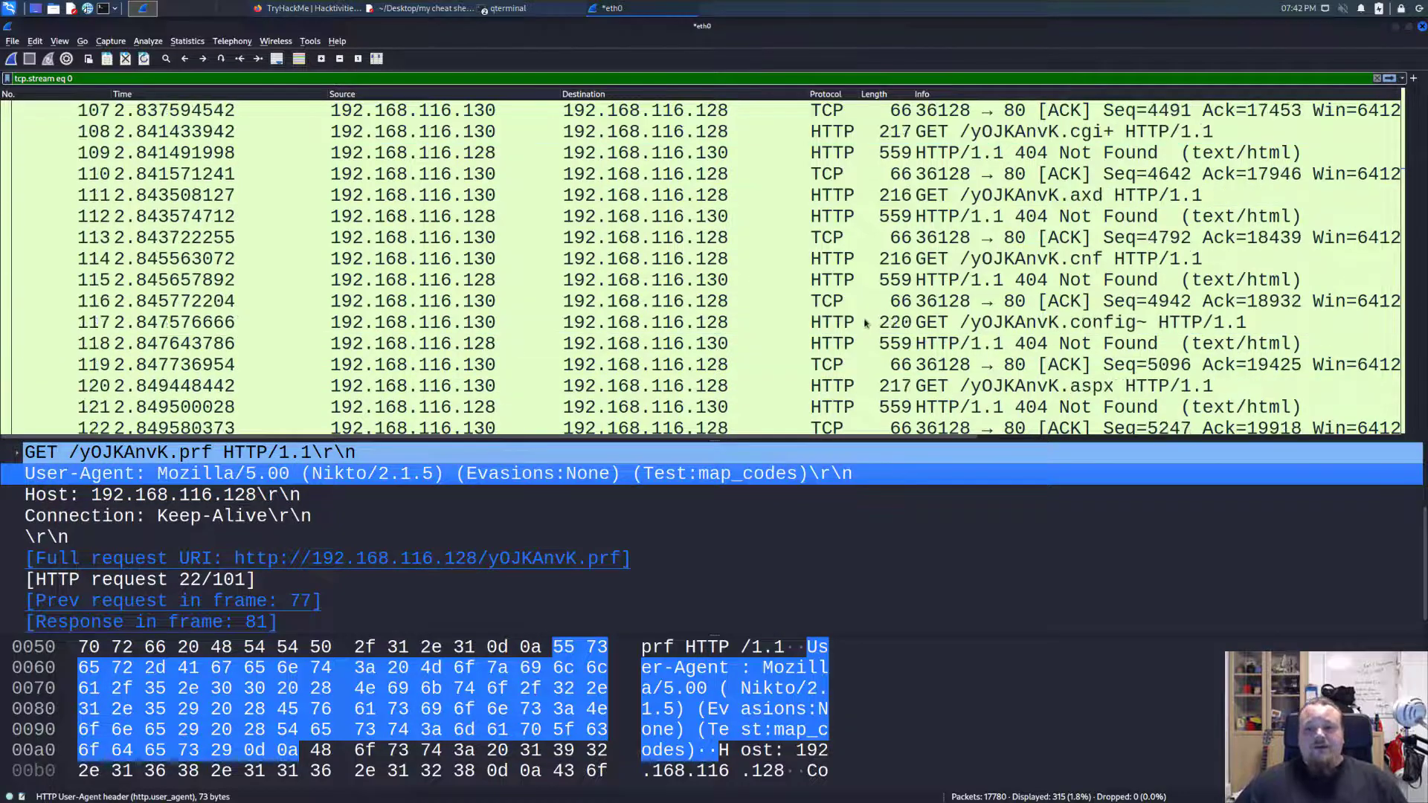
pyautogui.scroll(-8, 1311, 210)
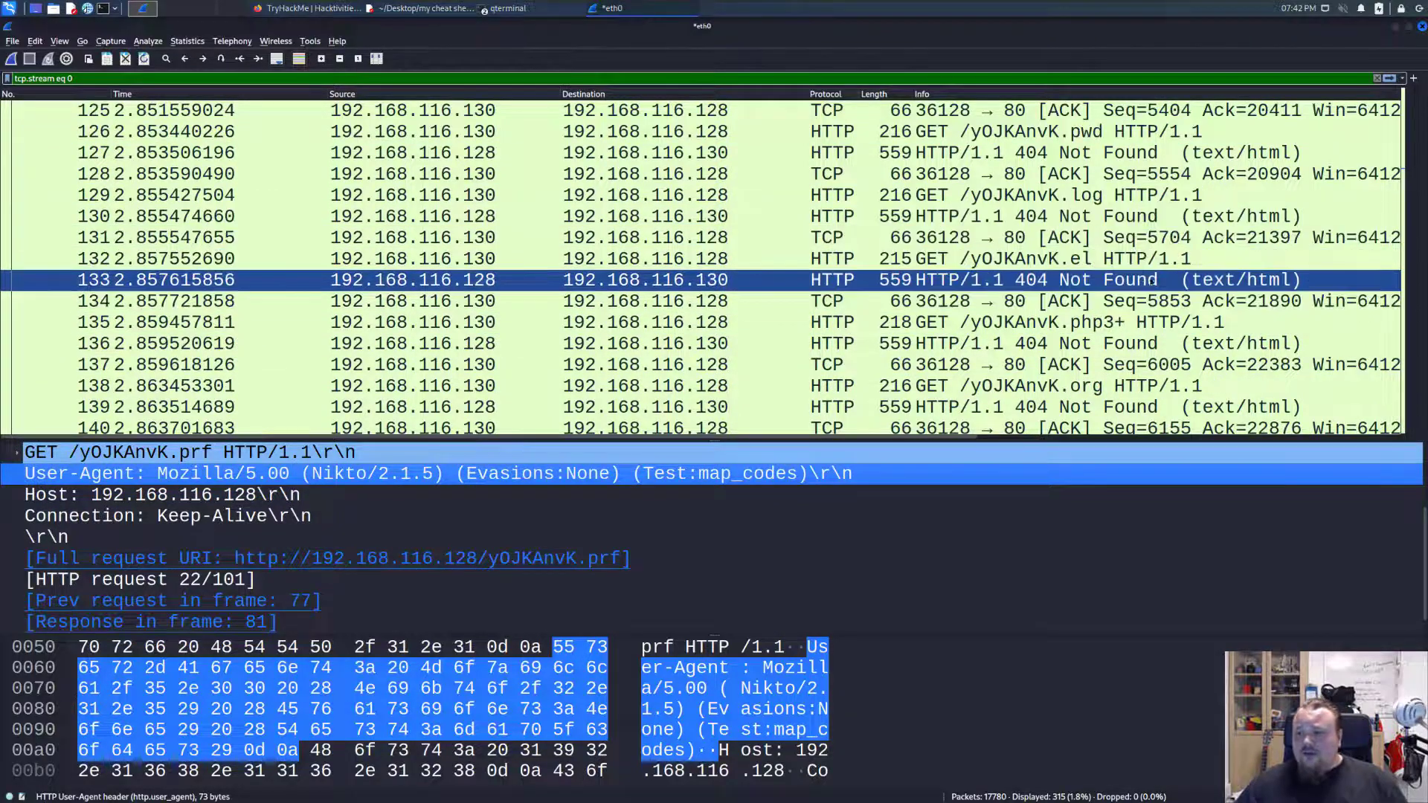
# Try to jump to packet 5000 within the filtered stream.
pyautogui.hotkey('ctrl', 'g')
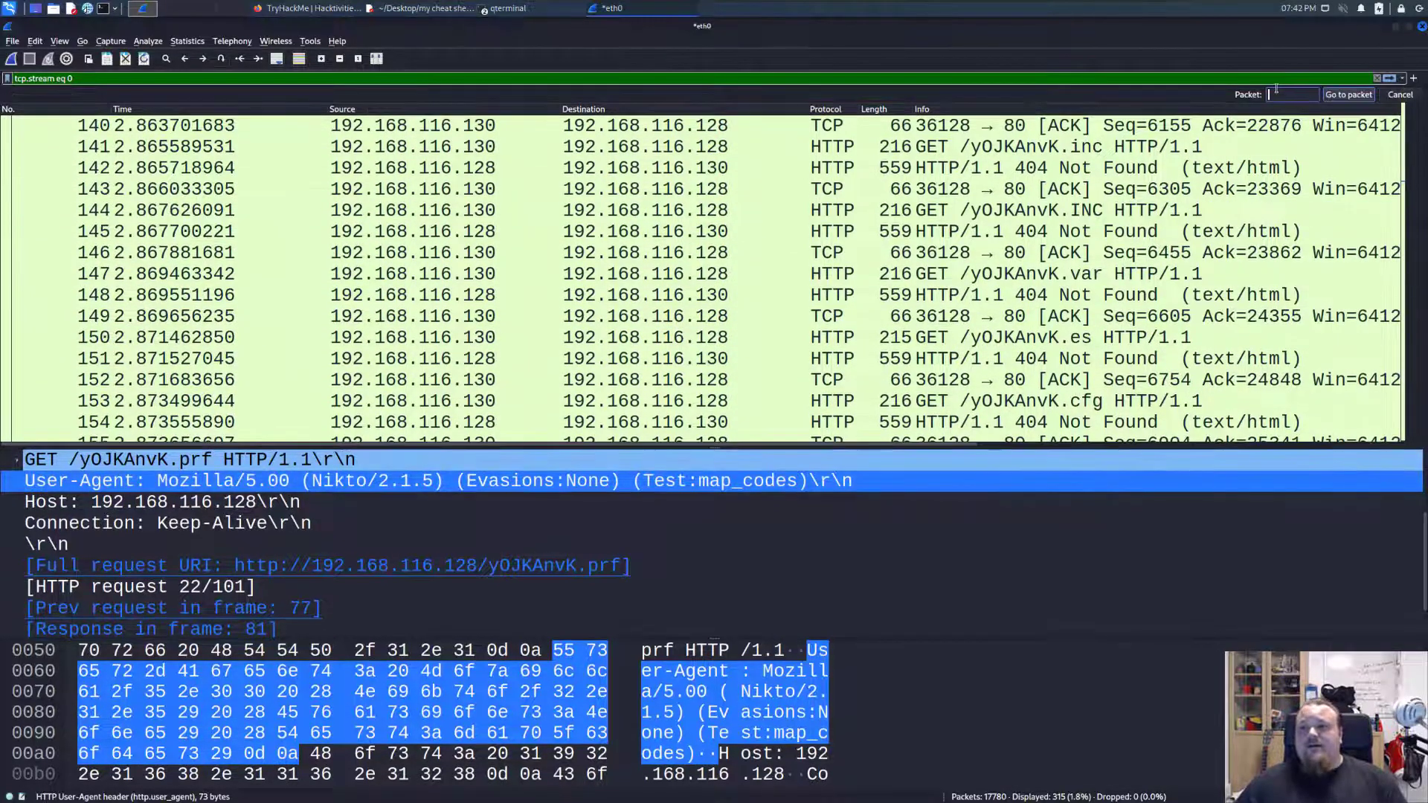
pyautogui.write('5000')
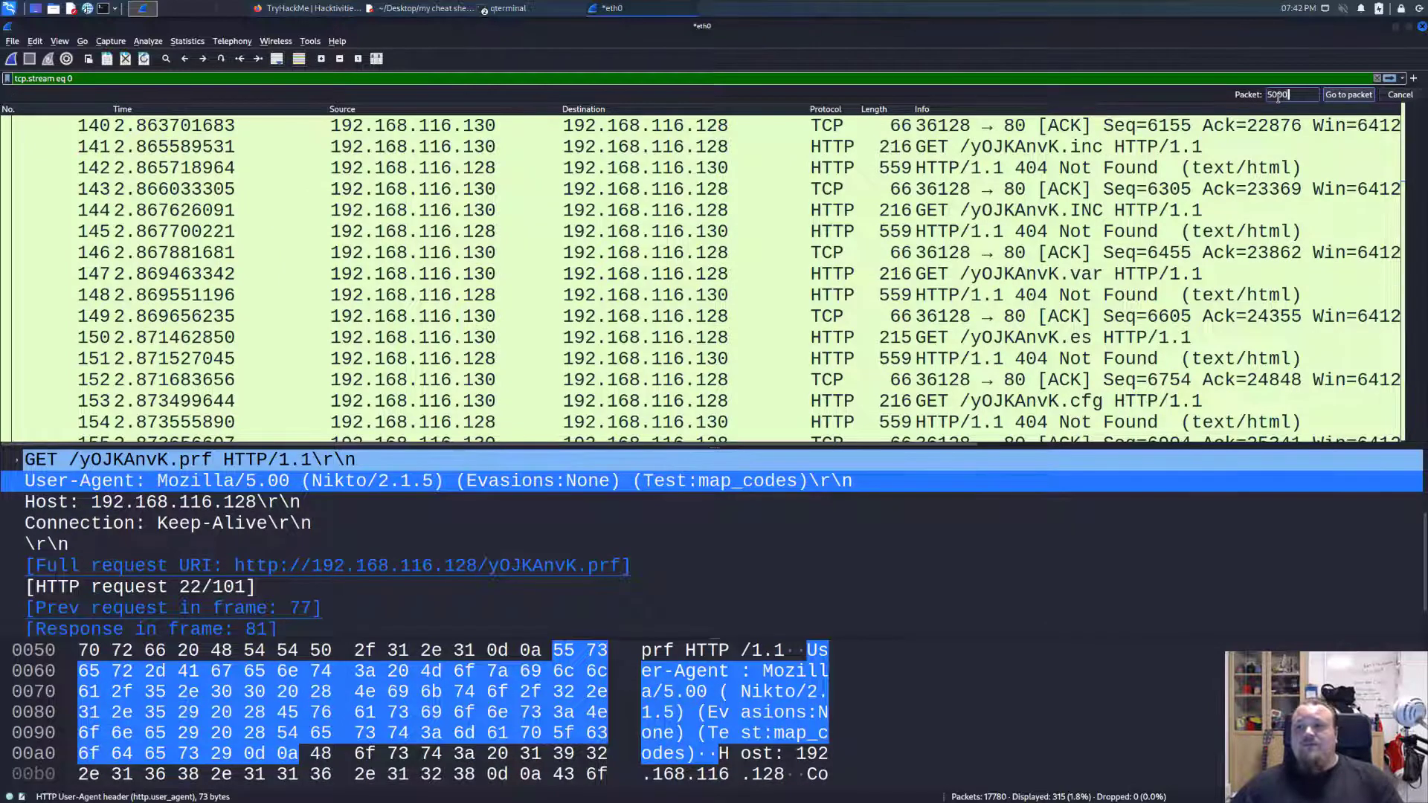
pyautogui.press('Return')
pyautogui.scroll(-4, 447, 235)
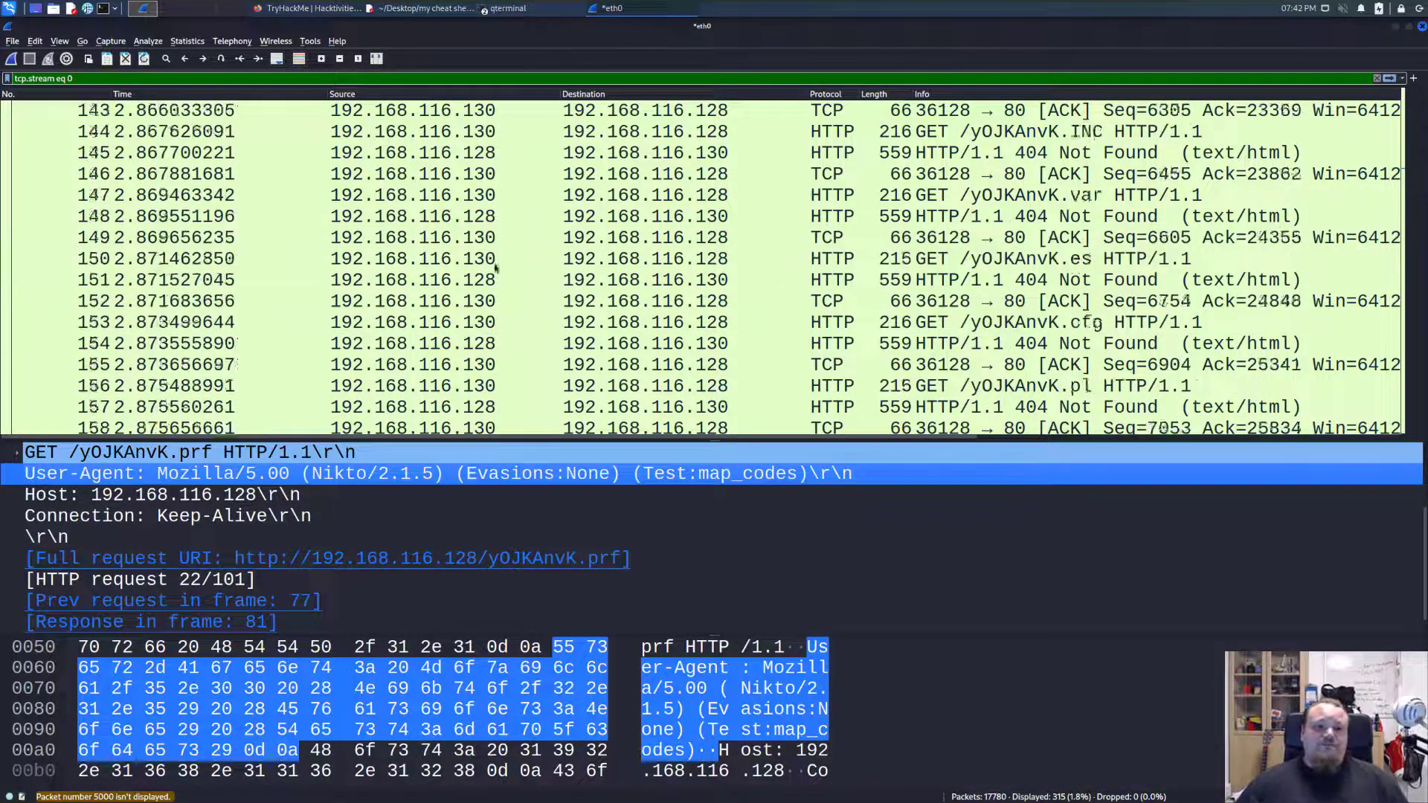
pyautogui.click(492, 266)
pyautogui.hotkey('ctrl', 'g')
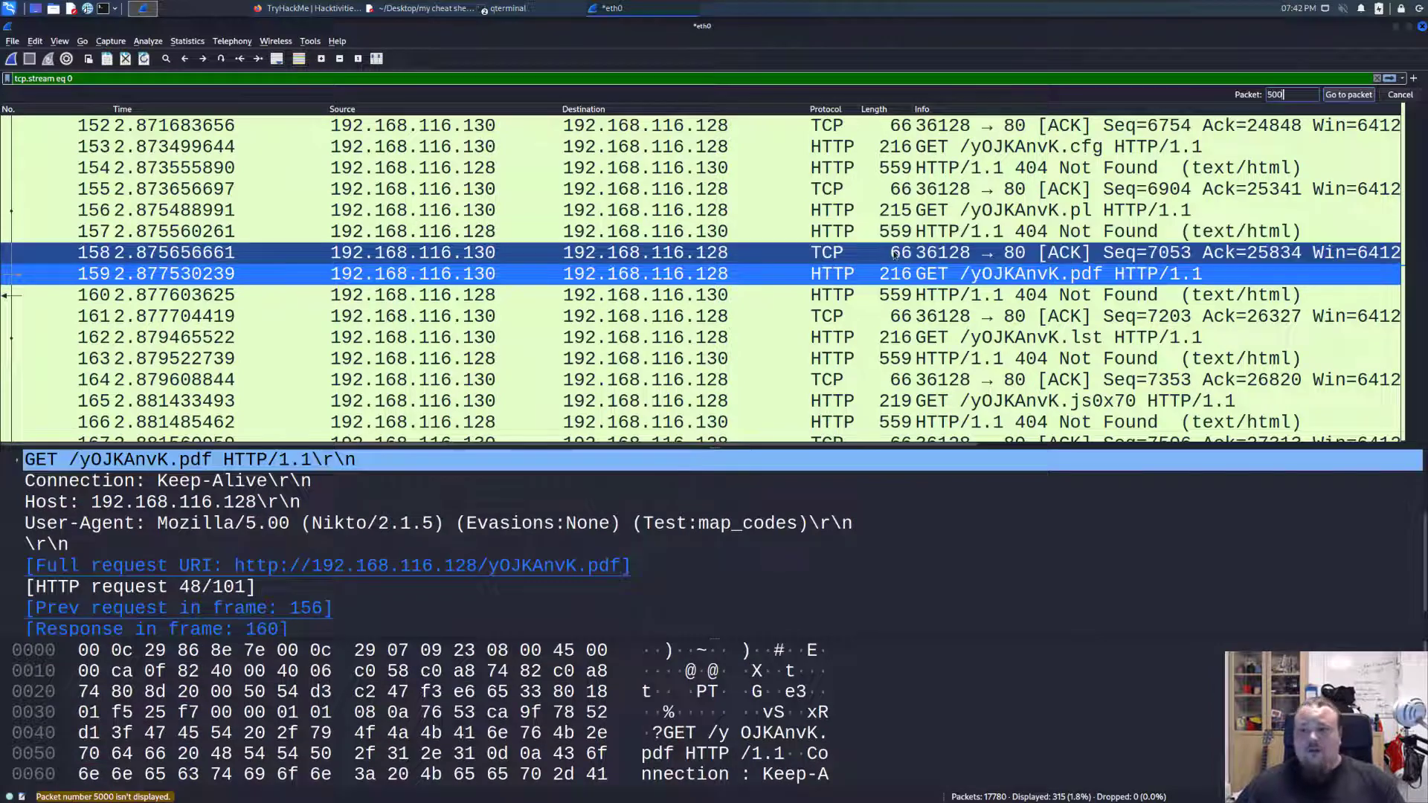
pyautogui.click(1348, 95)
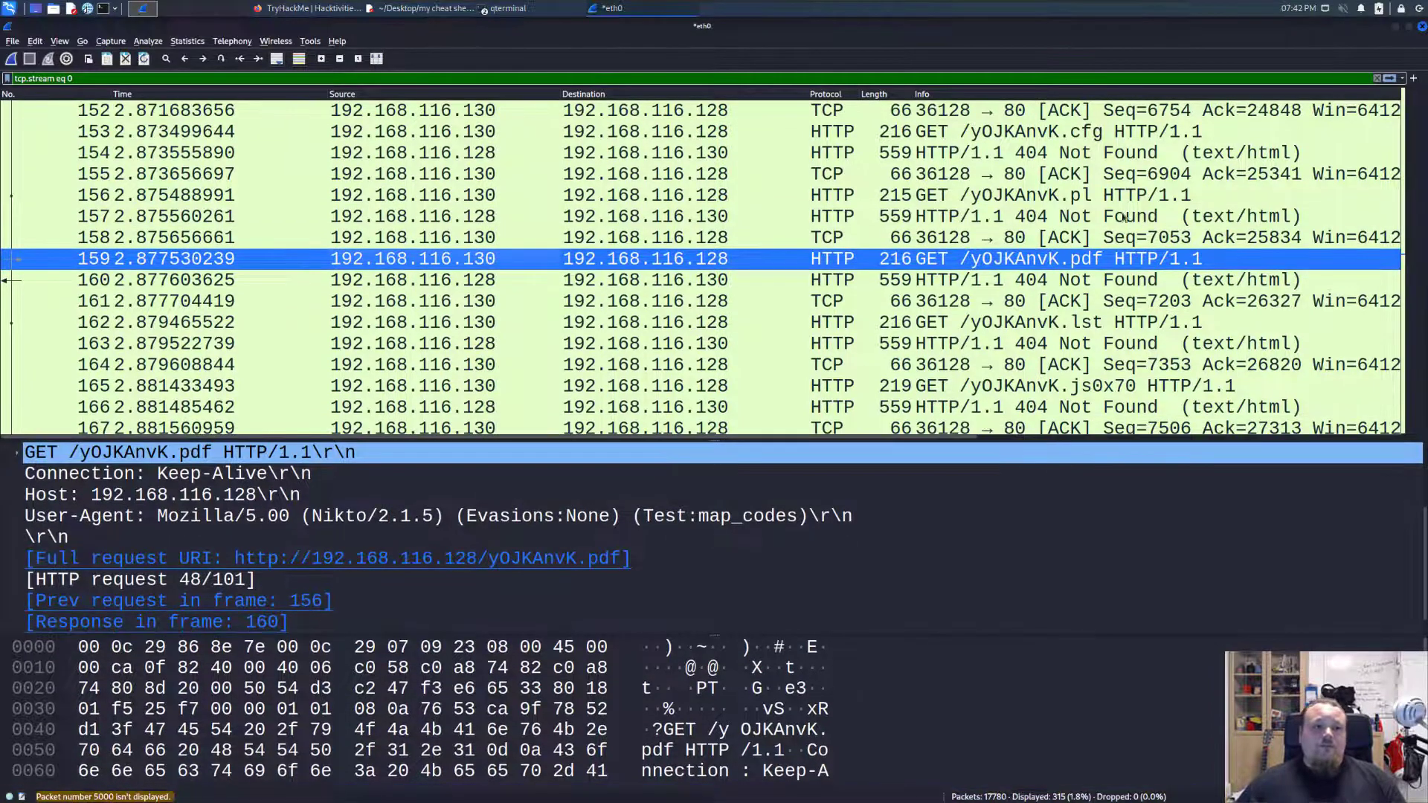
# Select the 404 response in packet 160 and review its full info text and the surrounding requests in the stream.
pyautogui.click(960, 277)
pyautogui.hscroll(5, 1001, 260)
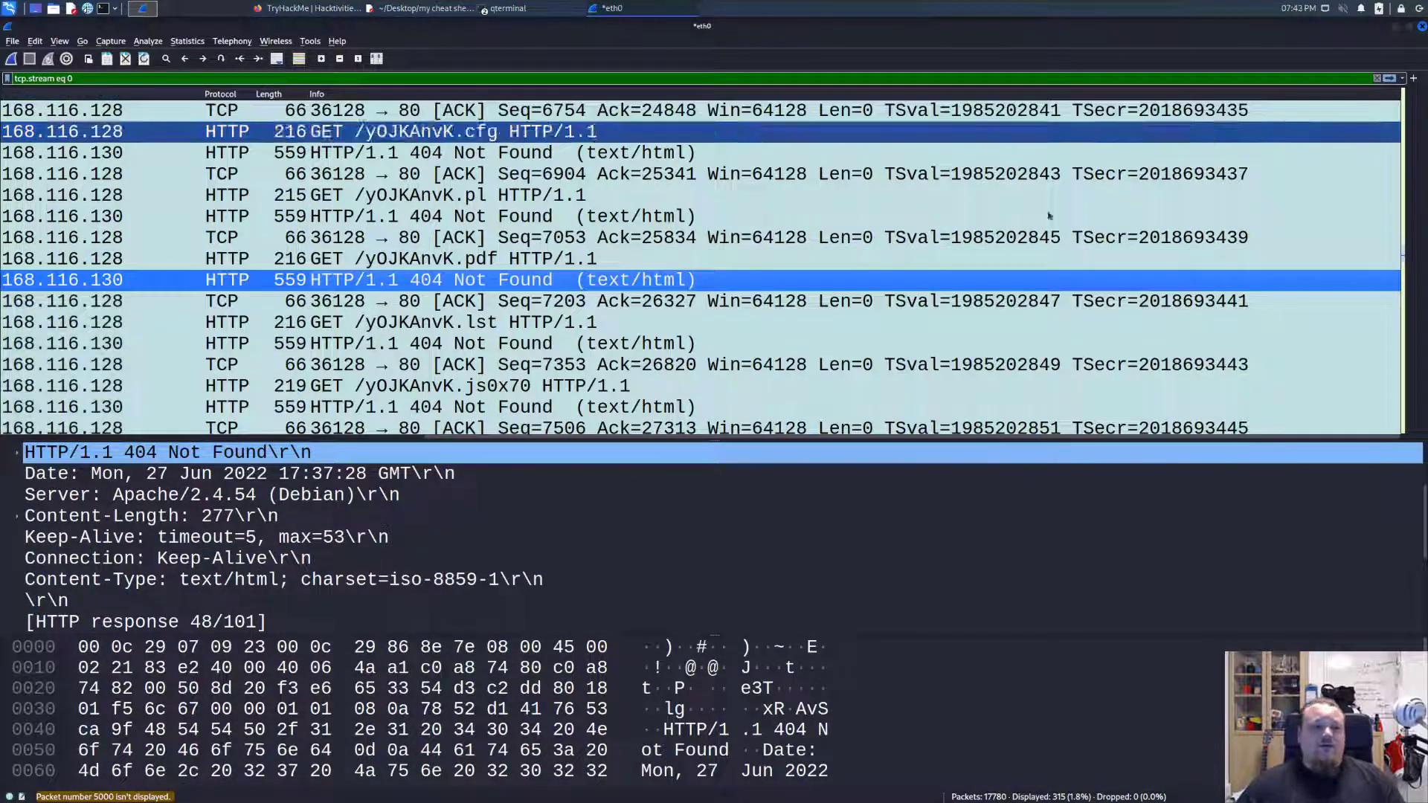
pyautogui.hscroll(-5, 757, 440)
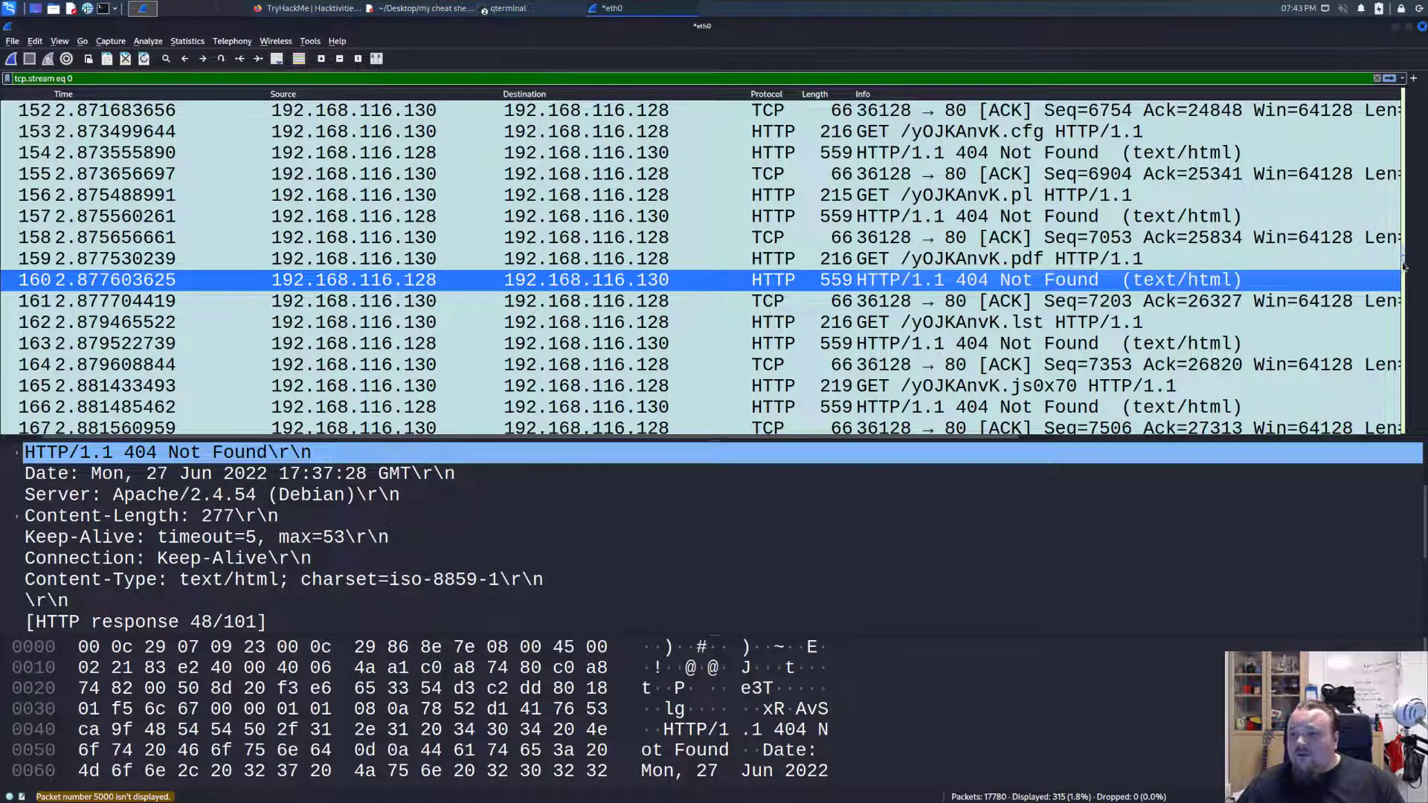
pyautogui.moveTo(1403, 260); pyautogui.dragTo(1405, 337)
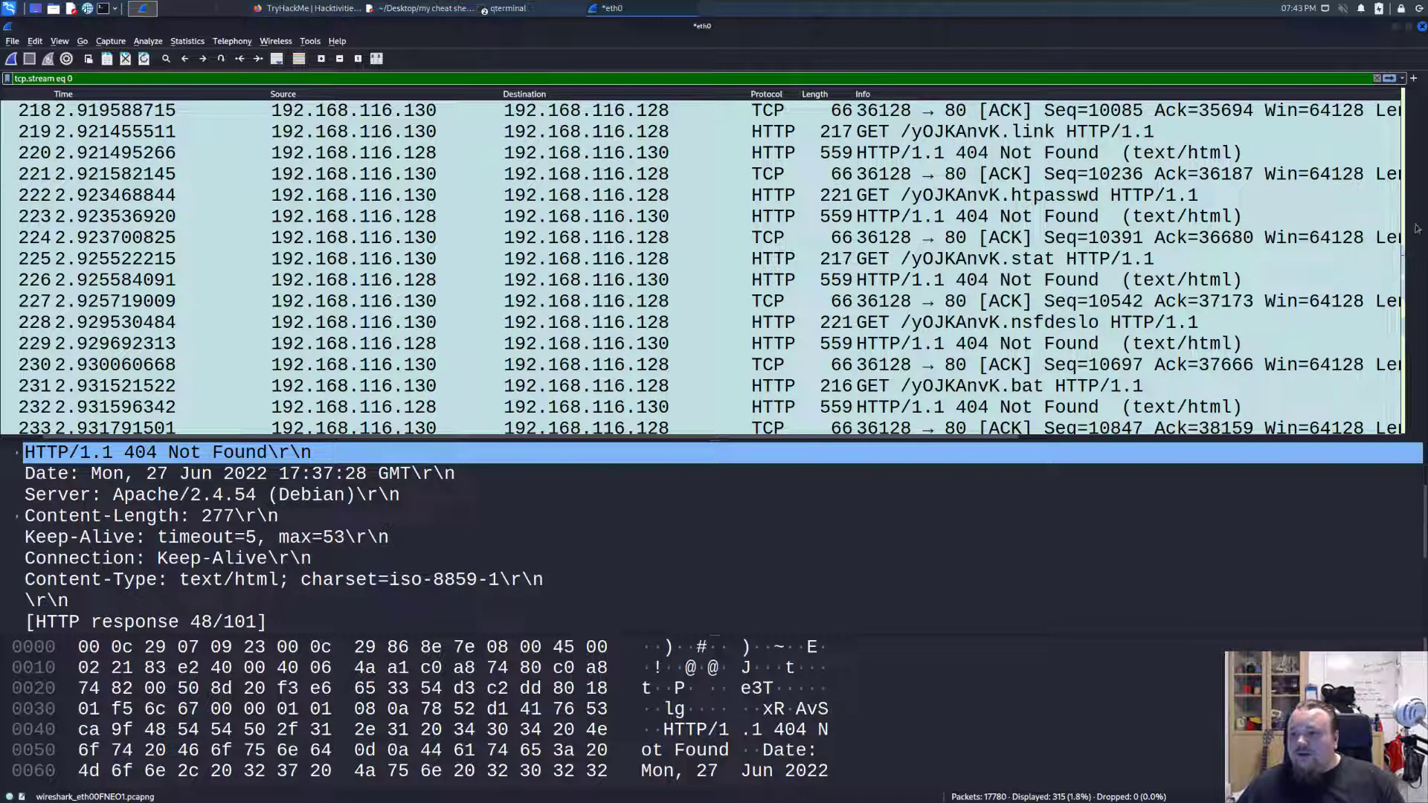
pyautogui.scroll(7, 1406, 130)
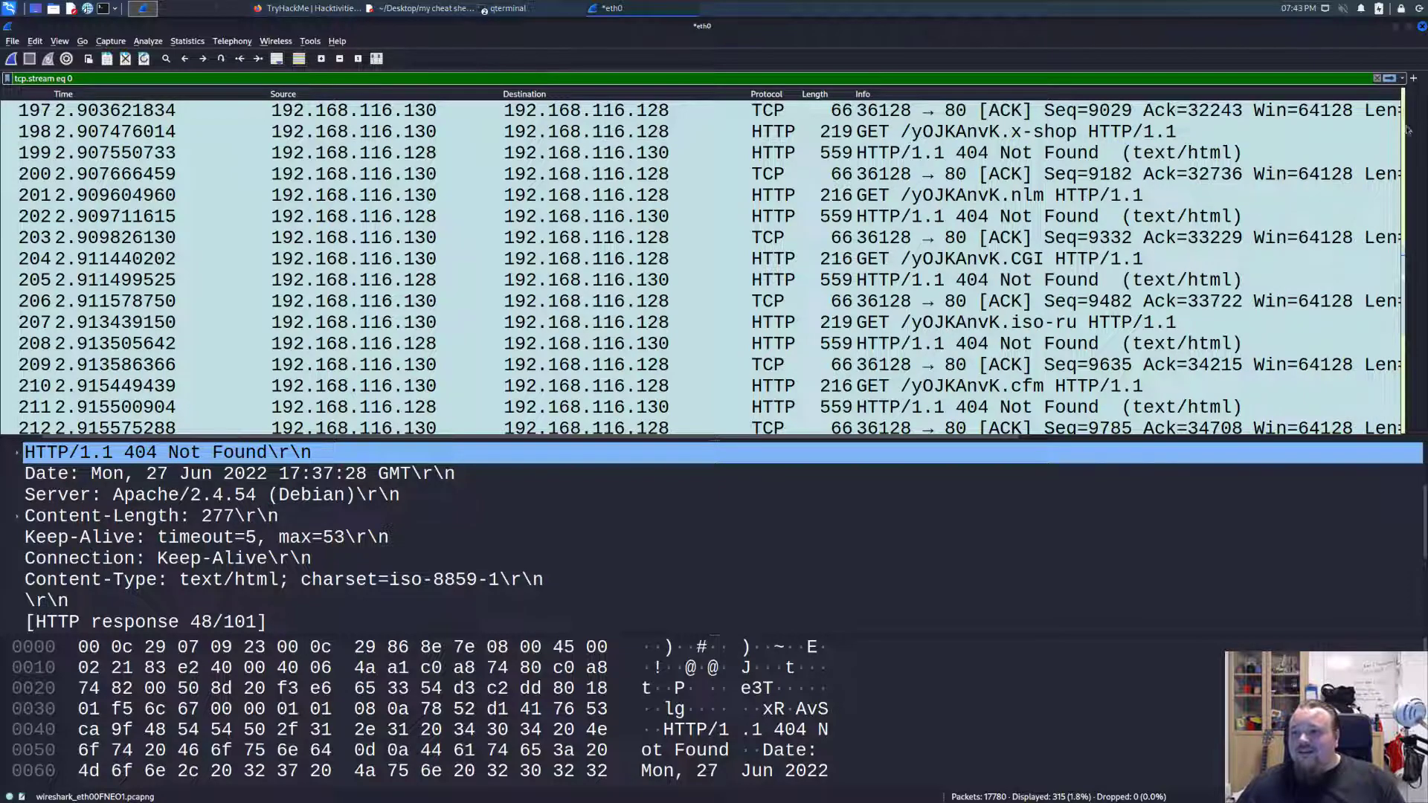
pyautogui.scroll(20, 1406, 130)
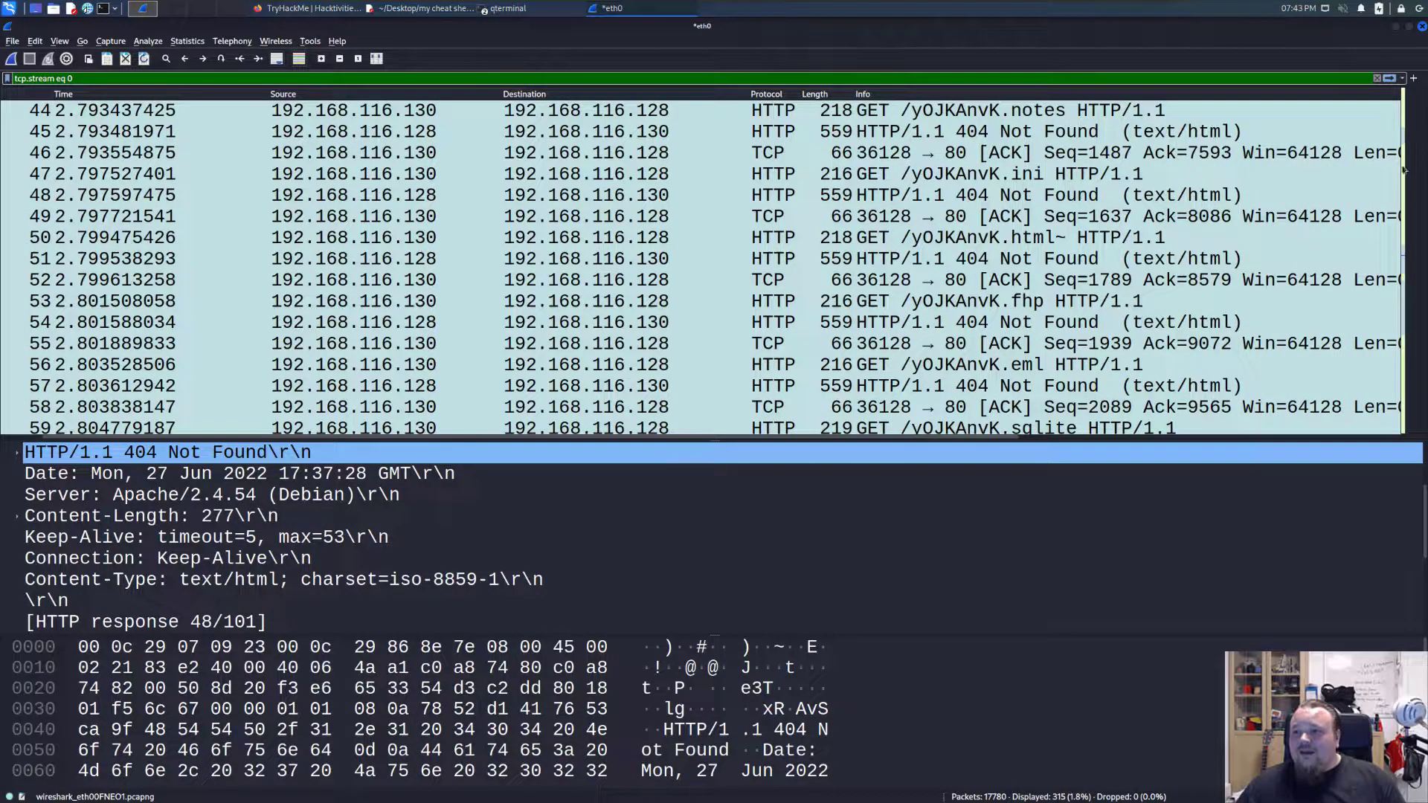
# Examine the 404 response in packet 54, go through the stream to its end, and select the 404 response in packet 316.
pyautogui.click(579, 327)
pyautogui.scroll(2, 579, 331)
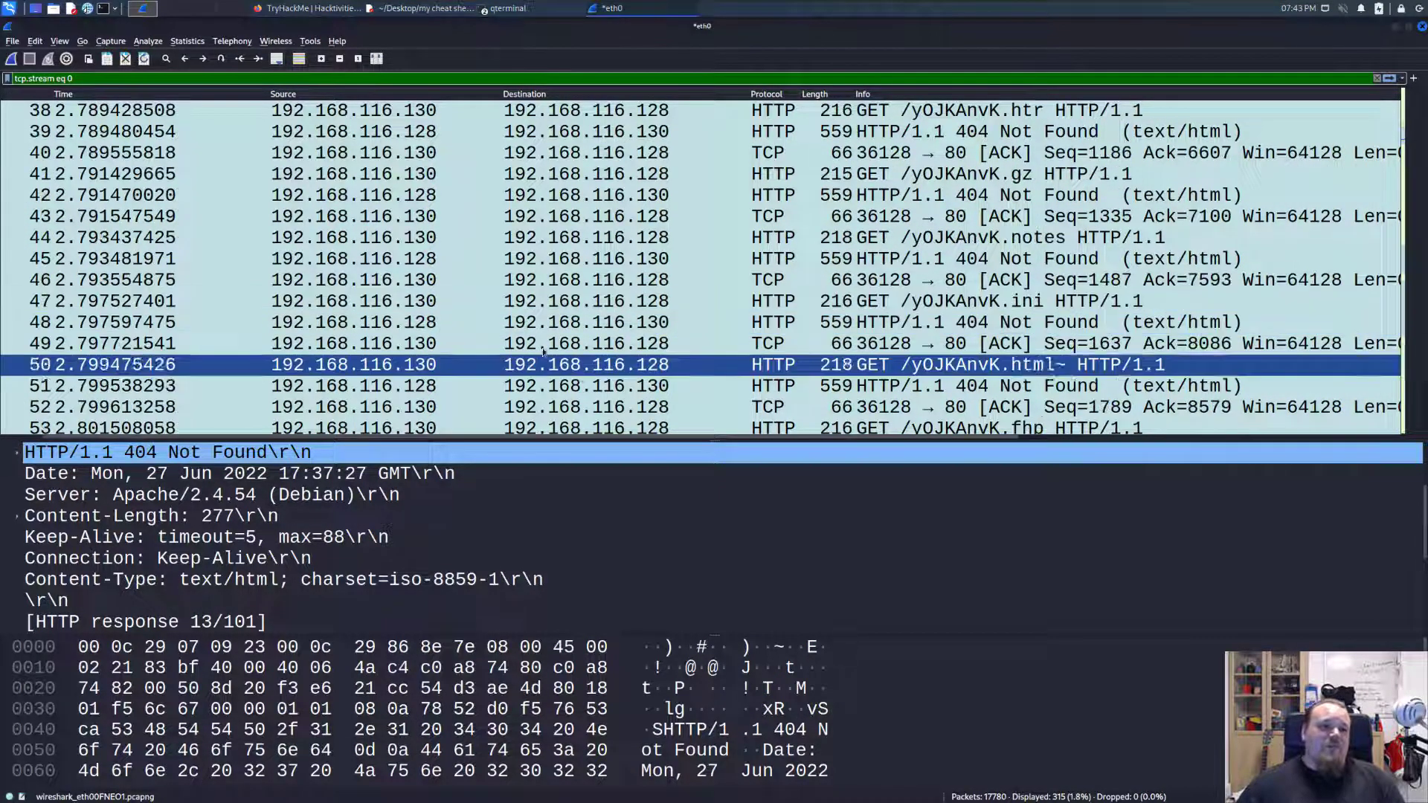
pyautogui.scroll(-2, 580, 331)
pyautogui.press('pagedown')
pyautogui.press('pagedown')
pyautogui.press('pagedown')
pyautogui.press('pagedown')
pyautogui.press('pagedown')
pyautogui.press('pagedown')
pyautogui.press('pagedown')
pyautogui.press('pagedown')
pyautogui.press('pagedown')
pyautogui.press('pagedown')
pyautogui.press('pagedown')
pyautogui.press('pagedown')
pyautogui.press('pagedown')
pyautogui.press('pagedown')
pyautogui.press('pagedown')
pyautogui.press('pagedown')
pyautogui.press('pagedown')
pyautogui.press('pagedown')
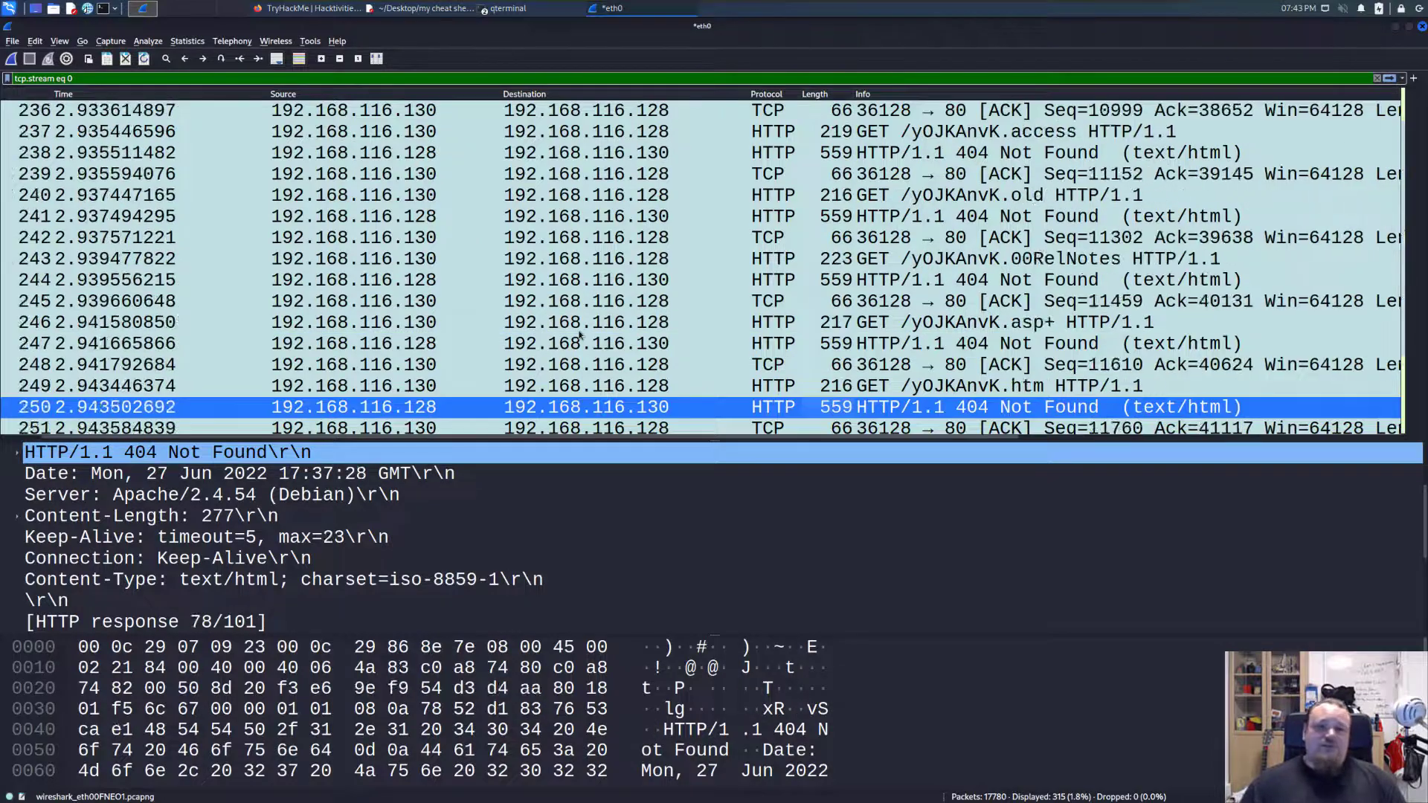
pyautogui.click(491, 281)
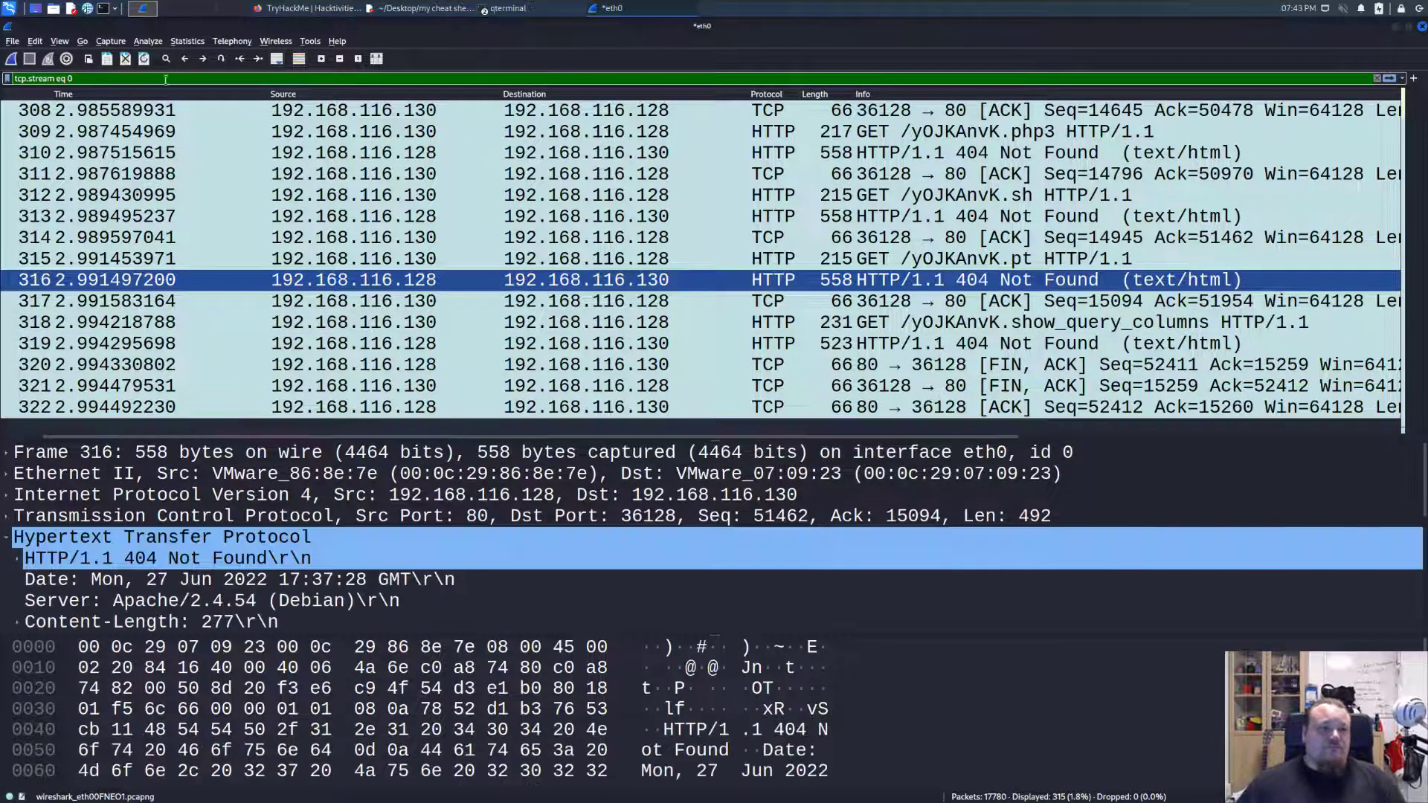
# Clear the tcp.stream eq 0 display filter and check individual packets between 284 and 300 in the full capture.
pyautogui.press('BackSpace')
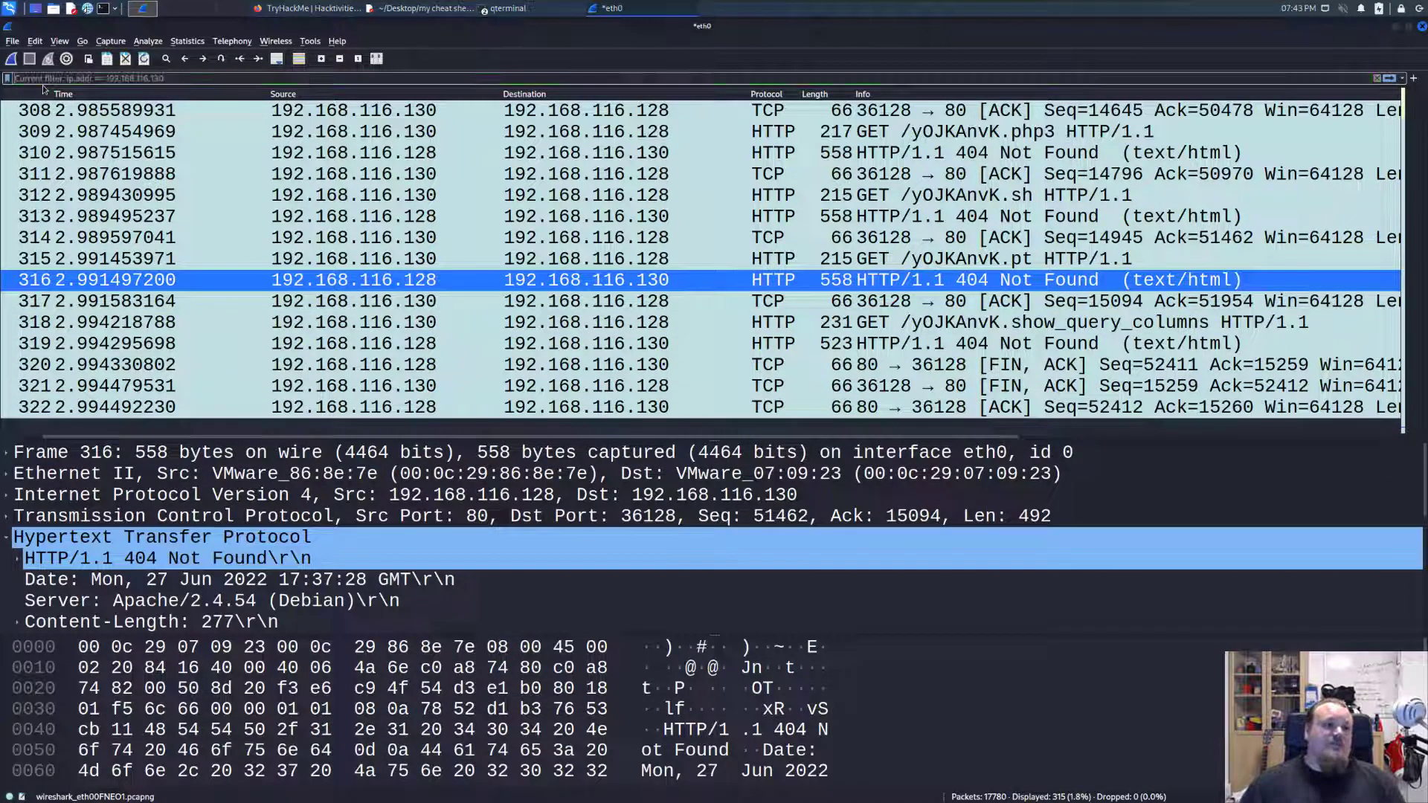
pyautogui.press('Return')
pyautogui.scroll(4, 1041, 259)
pyautogui.click(744, 283)
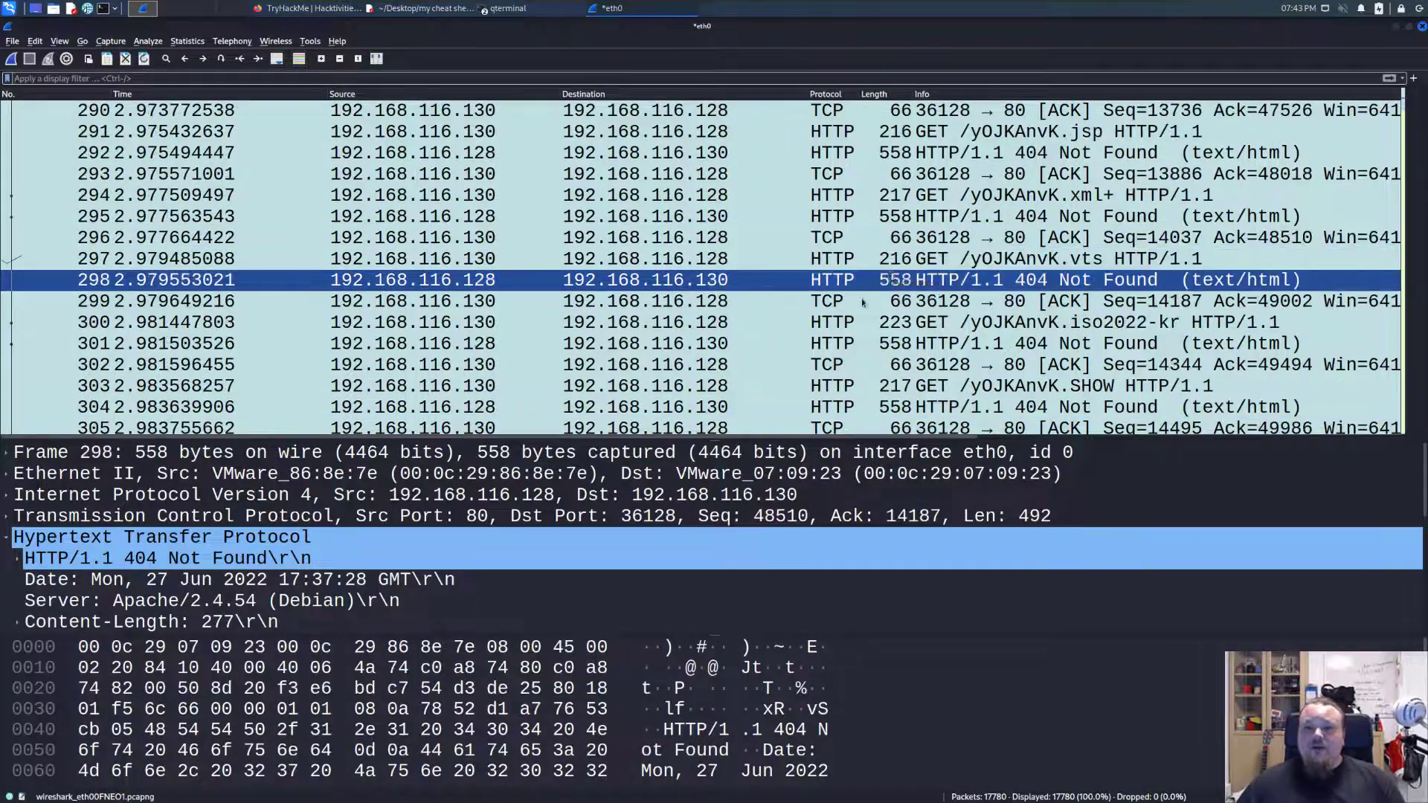
pyautogui.click(653, 329)
pyautogui.scroll(4, 654, 319)
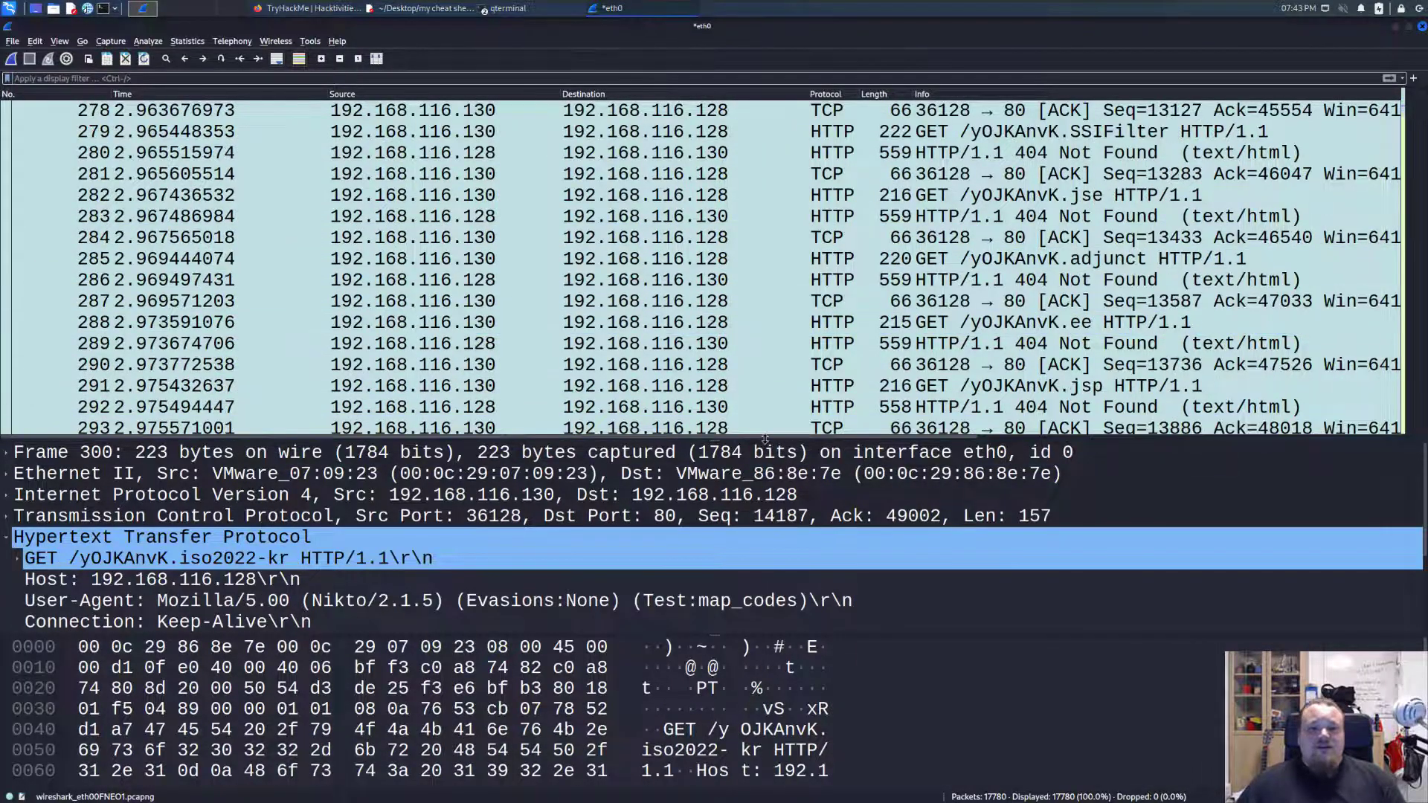
pyautogui.click(292, 233)
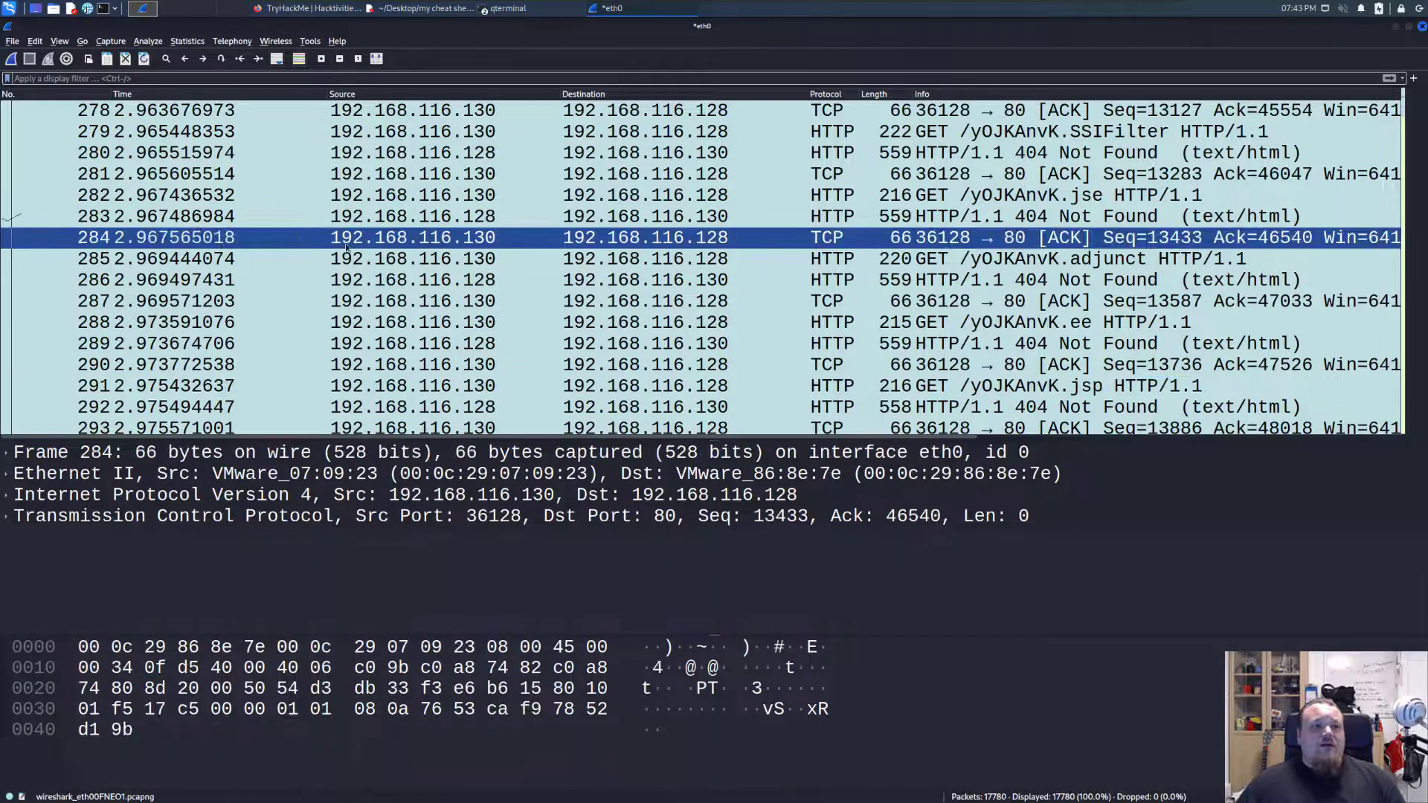
pyautogui.click(553, 302)
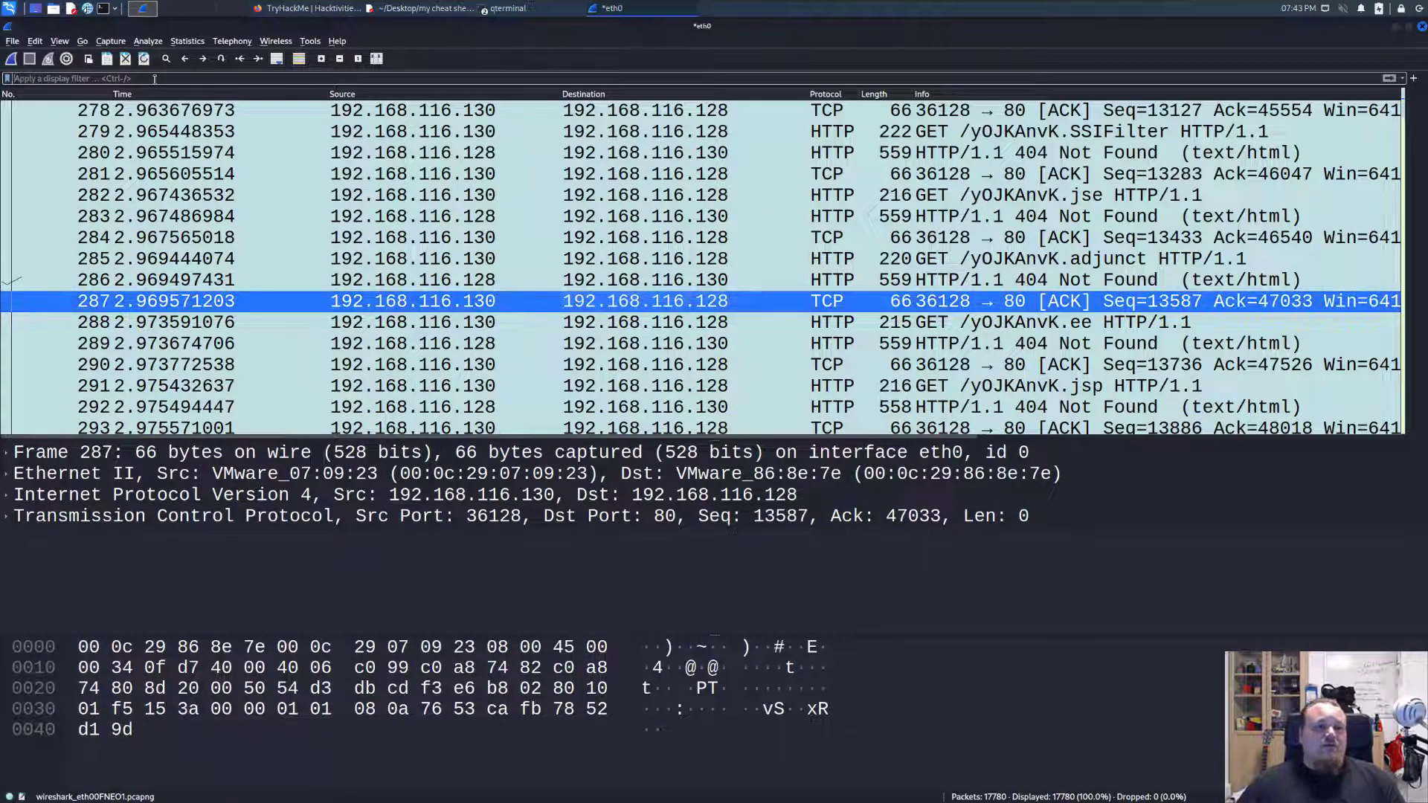
# Filter the capture to show only http packets.
pyautogui.click(155, 79)
pyautogui.write('http')
pyautogui.press('Return')
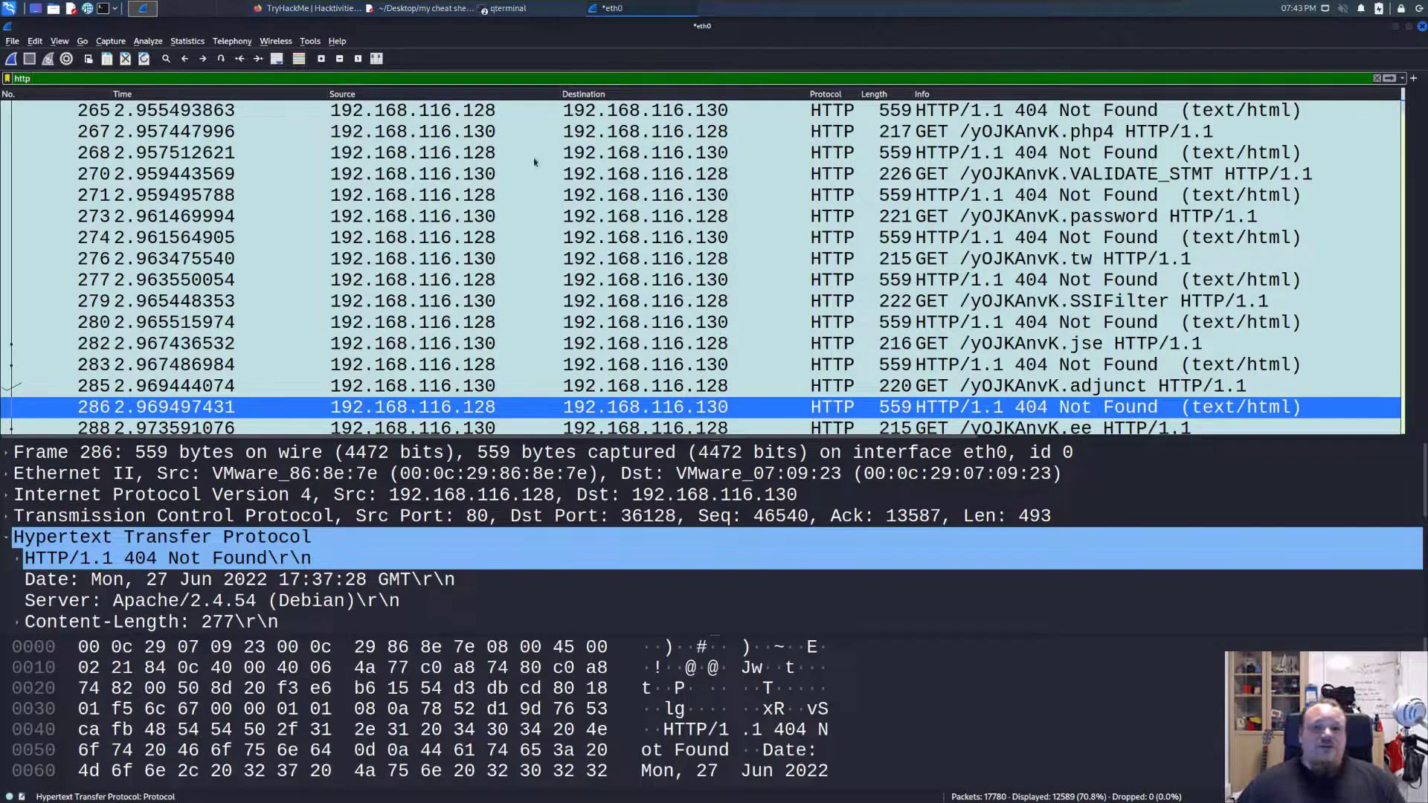
# Select the /yOJKAnvK.tw request in packet 276 and review the scan's HTTP requests down to the path traversal attempts around packet 2258.
pyautogui.click(882, 256)
pyautogui.scroll(-10, 883, 255)
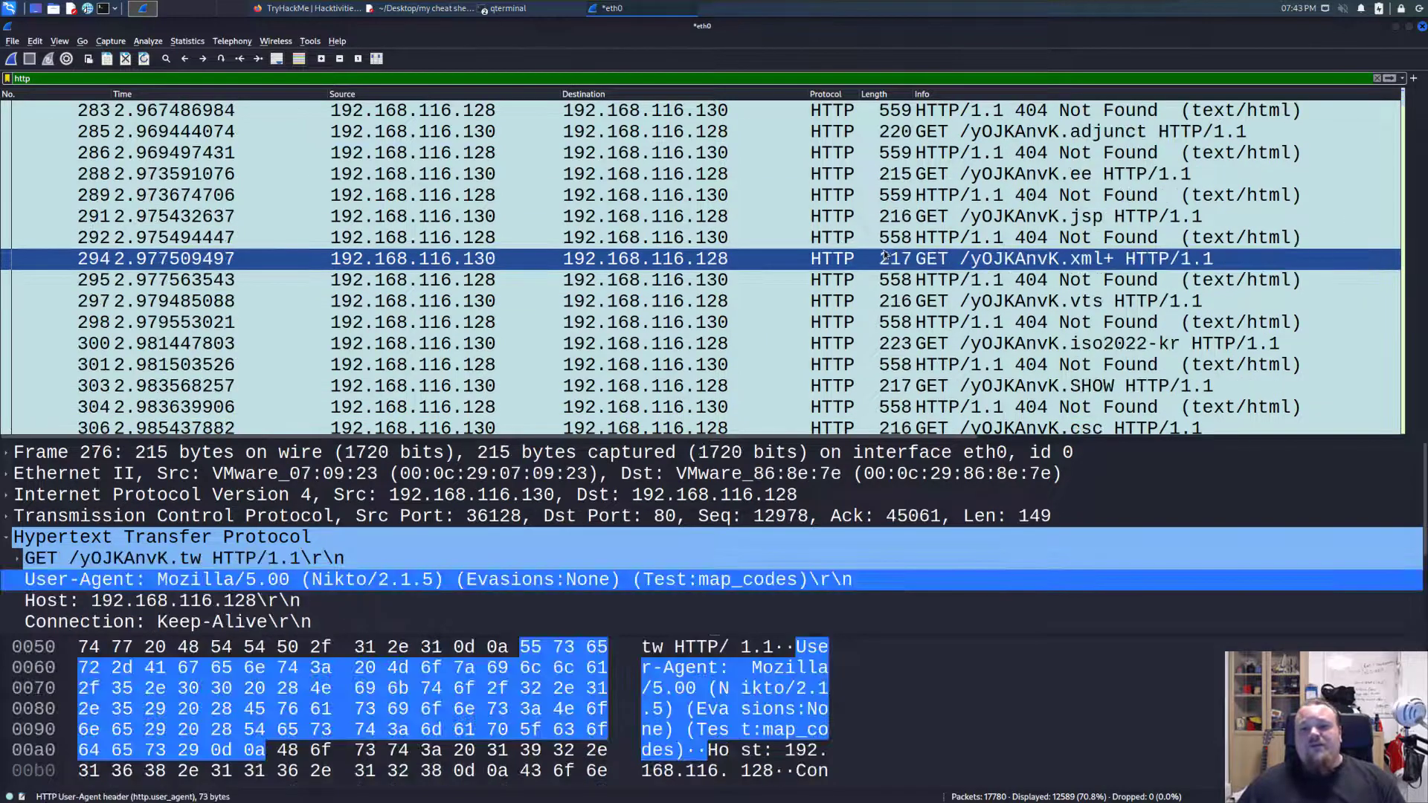
pyautogui.scroll(-1, 883, 255)
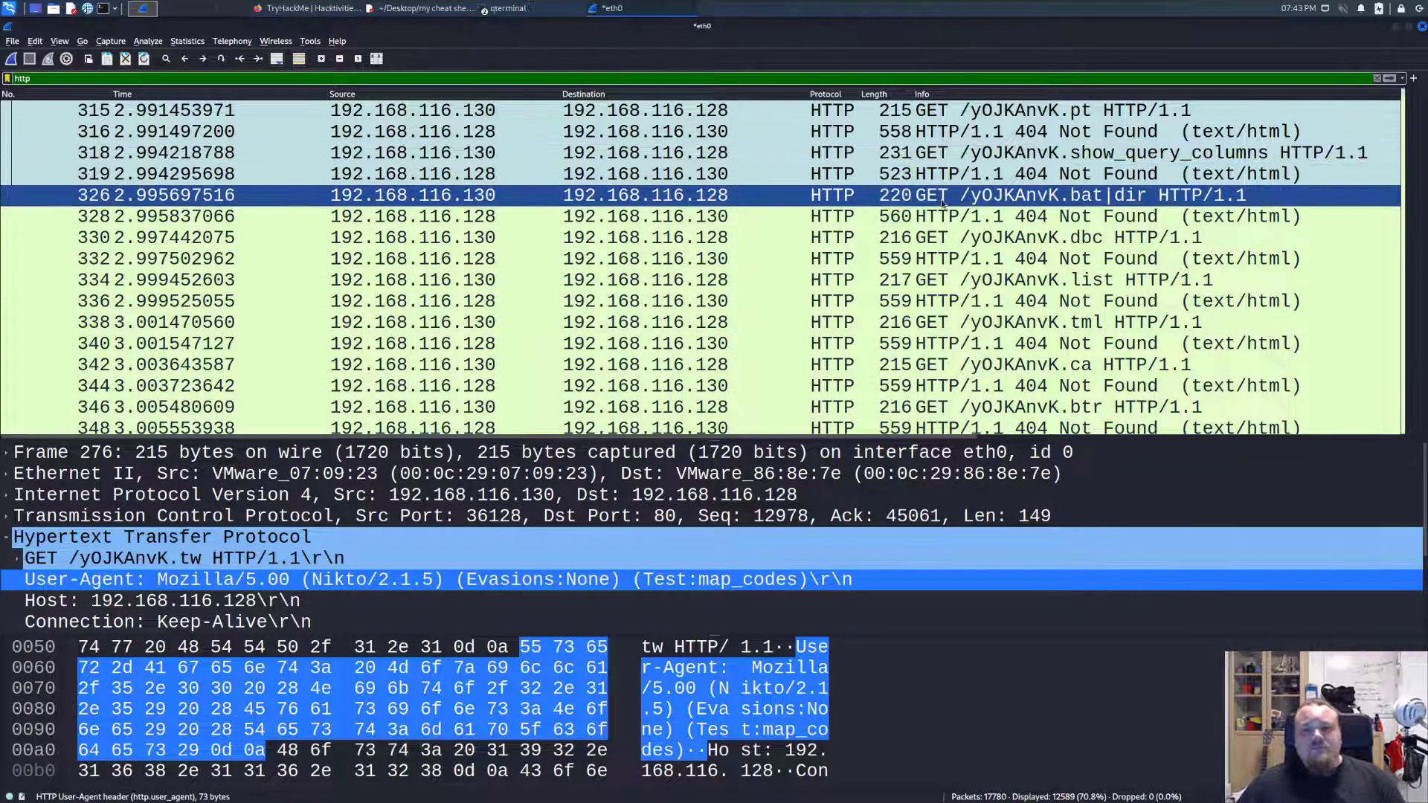
pyautogui.scroll(-10, 905, 186)
pyautogui.scroll(-10, 952, 202)
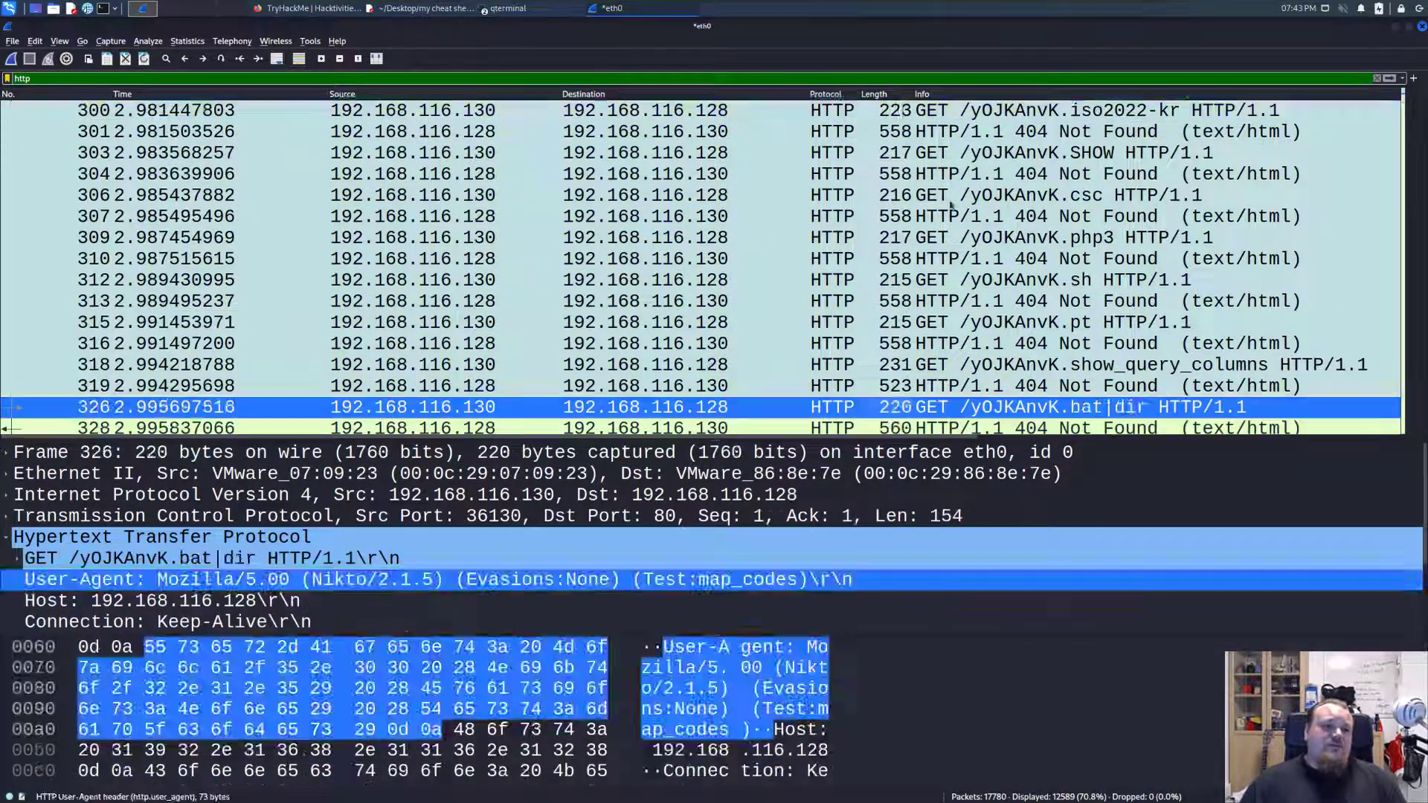
pyautogui.press('pagedown')
pyautogui.press('pagedown')
pyautogui.press('pagedown')
pyautogui.press('pagedown')
pyautogui.press('pagedown')
pyautogui.press('pagedown')
pyautogui.press('pagedown')
pyautogui.press('pagedown')
pyautogui.press('pagedown')
pyautogui.press('pagedown')
pyautogui.press('pagedown')
pyautogui.press('pagedown')
pyautogui.press('pagedown')
pyautogui.press('pagedown')
pyautogui.press('pagedown')
pyautogui.press('pagedown')
pyautogui.press('pagedown')
pyautogui.press('pagedown')
pyautogui.press('pagedown')
pyautogui.press('pagedown')
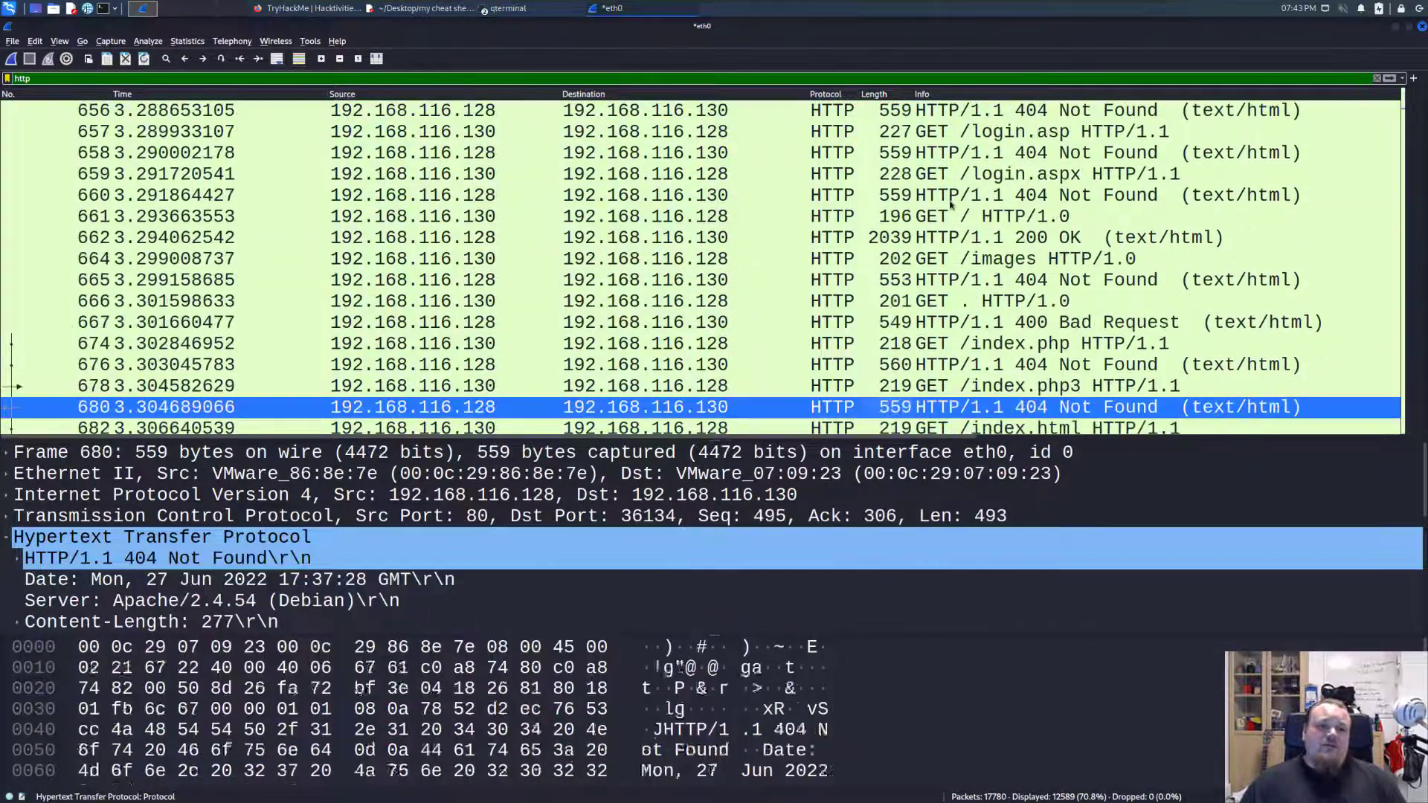
pyautogui.press('pagedown')
pyautogui.press('pagedown')
pyautogui.press('pagedown')
pyautogui.press('pagedown')
pyautogui.press('pagedown')
pyautogui.press('pagedown')
pyautogui.press('pagedown')
pyautogui.press('pagedown')
pyautogui.press('pagedown')
pyautogui.press('pagedown')
pyautogui.press('pagedown')
pyautogui.press('pagedown')
pyautogui.press('pagedown')
pyautogui.press('pagedown')
pyautogui.press('pagedown')
pyautogui.press('pagedown')
pyautogui.press('pagedown')
pyautogui.press('pagedown')
pyautogui.press('pagedown')
pyautogui.press('pagedown')
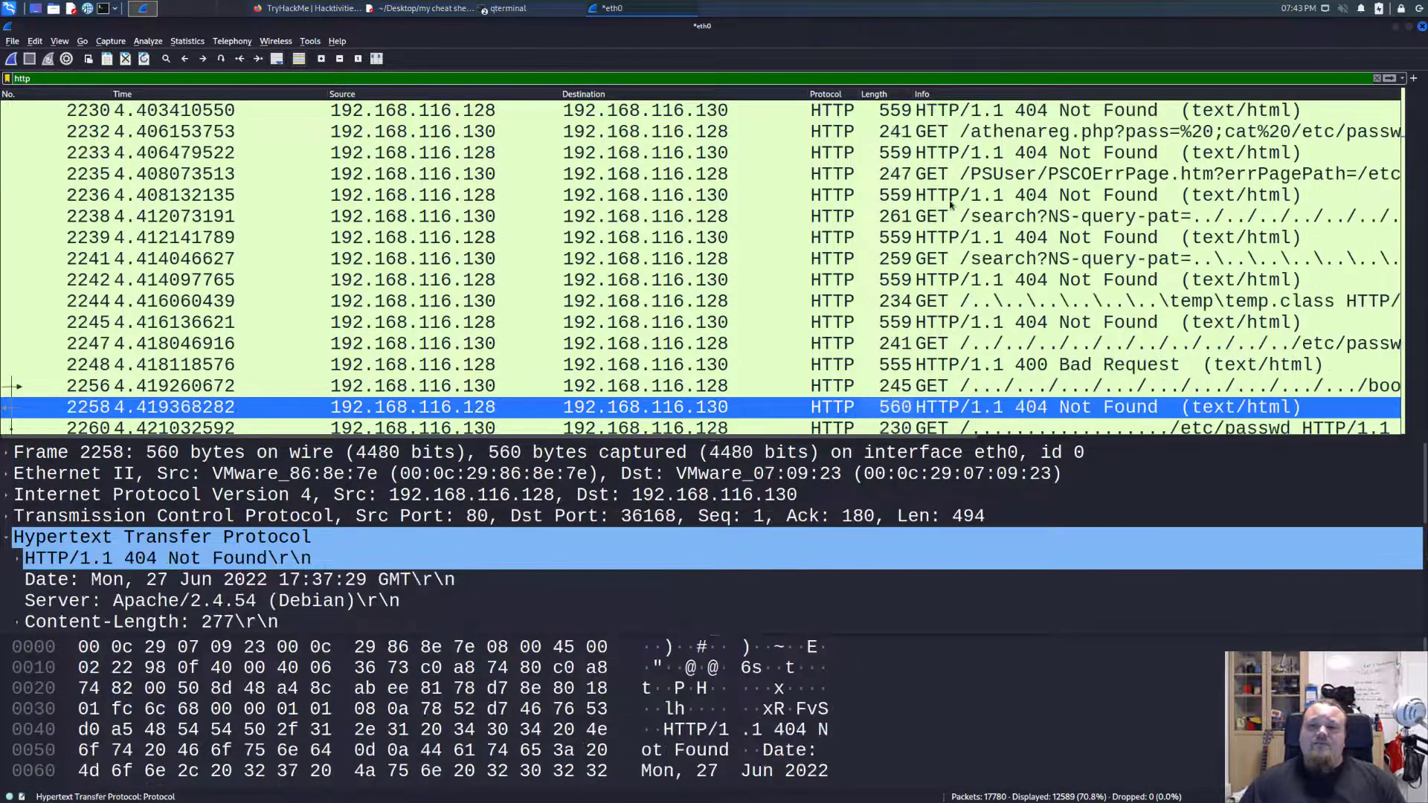
# Examine the /etc/passwd probes in packets 2238 and 2232 and read the full request URIs of the neighbouring packets.
pyautogui.click(1031, 217)
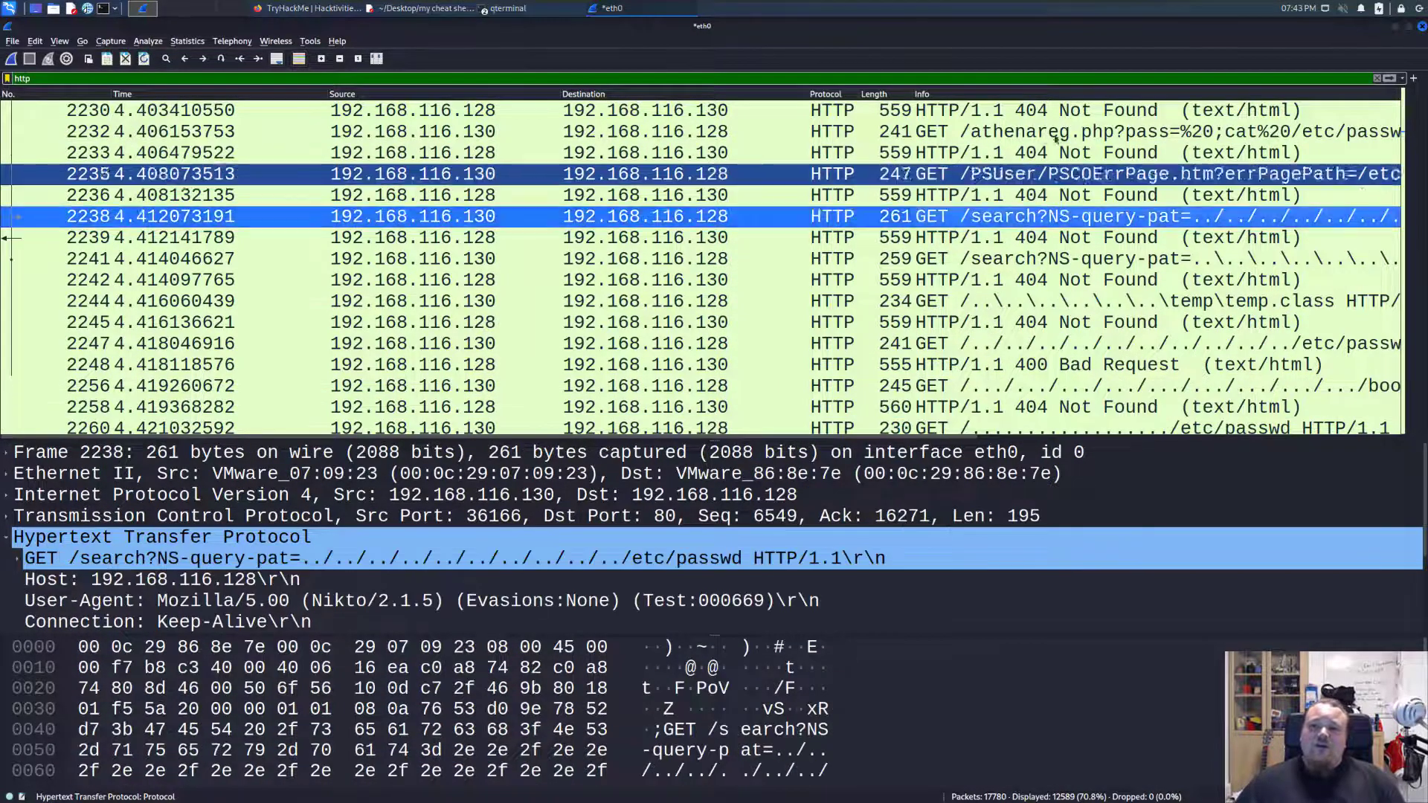
pyautogui.click(1056, 132)
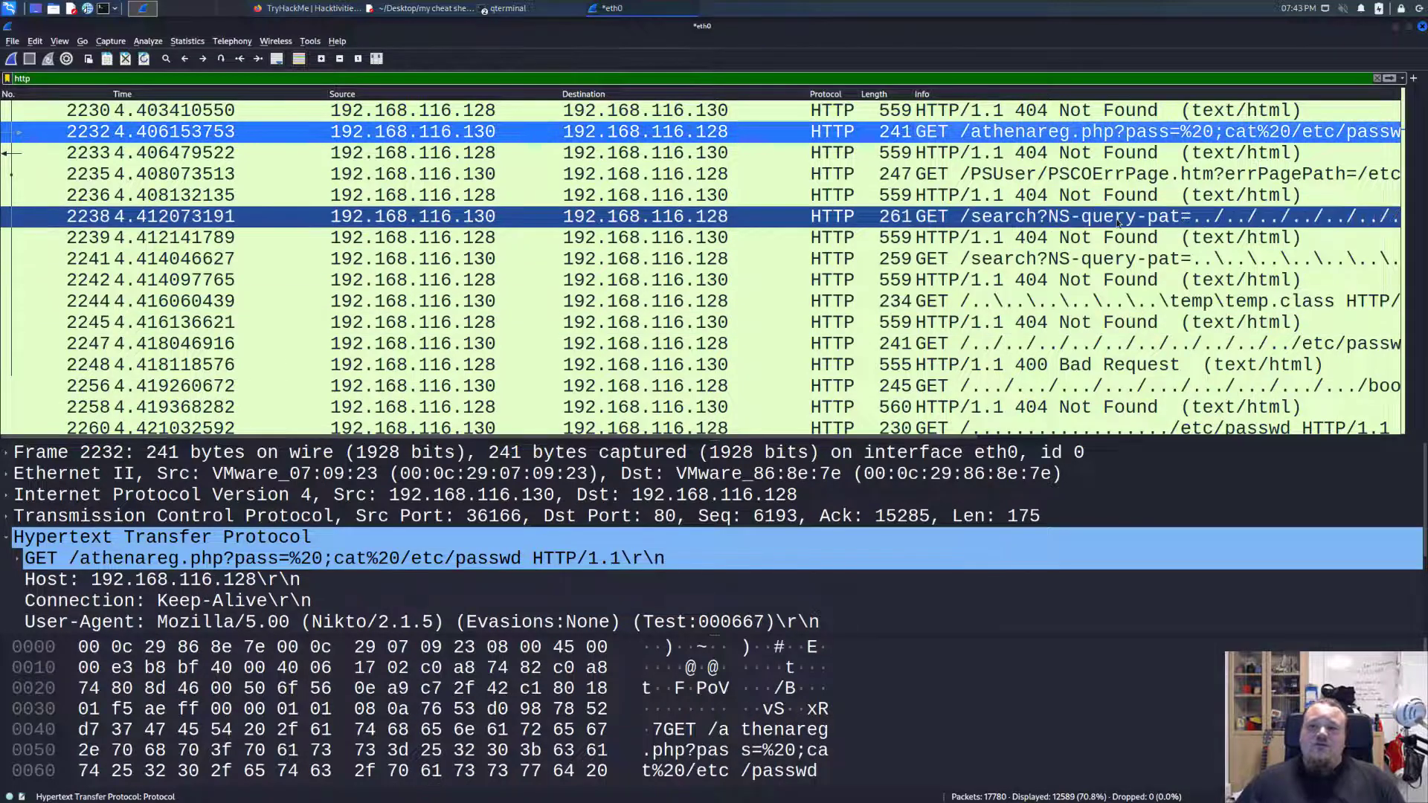
pyautogui.scroll(2, 1087, 280)
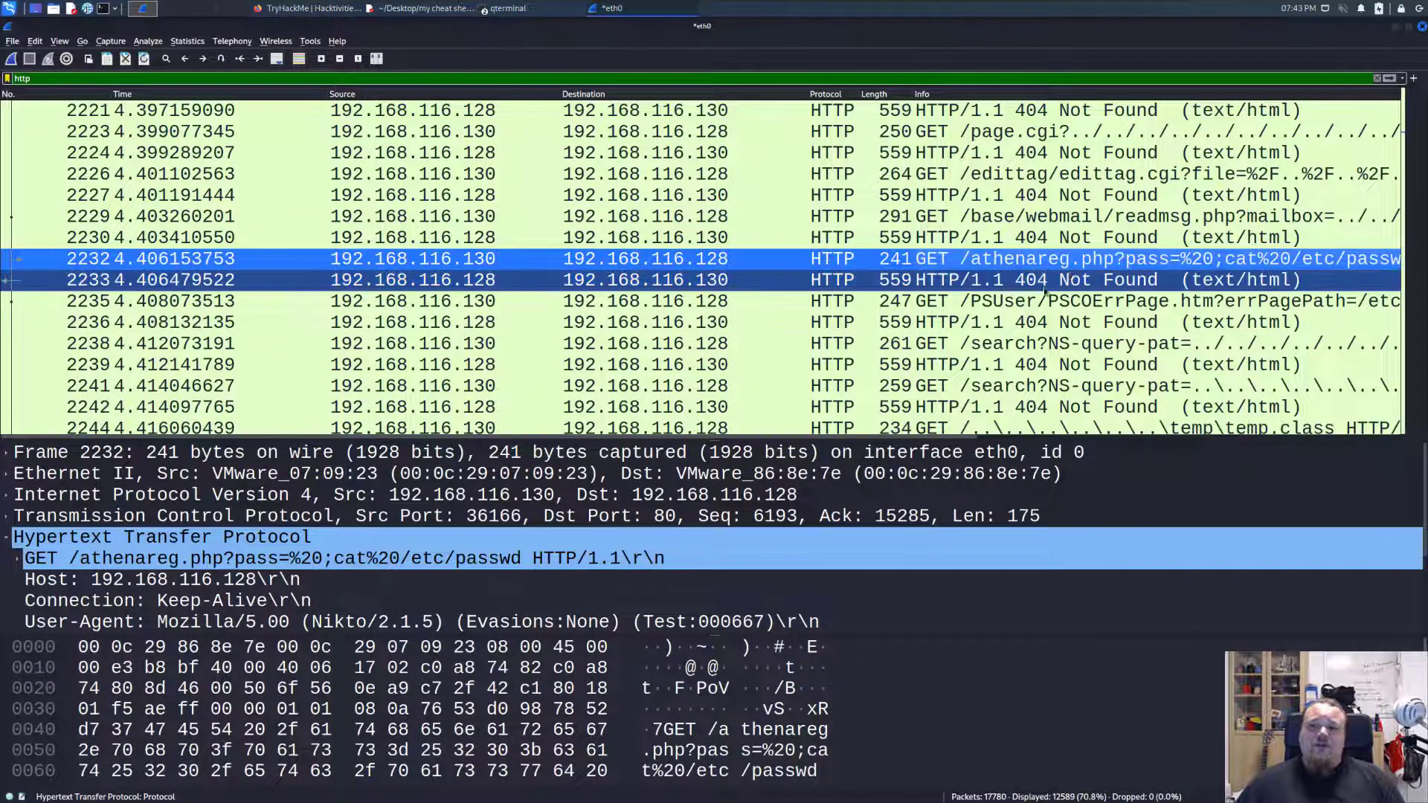
pyautogui.hscroll(5, 646, 438)
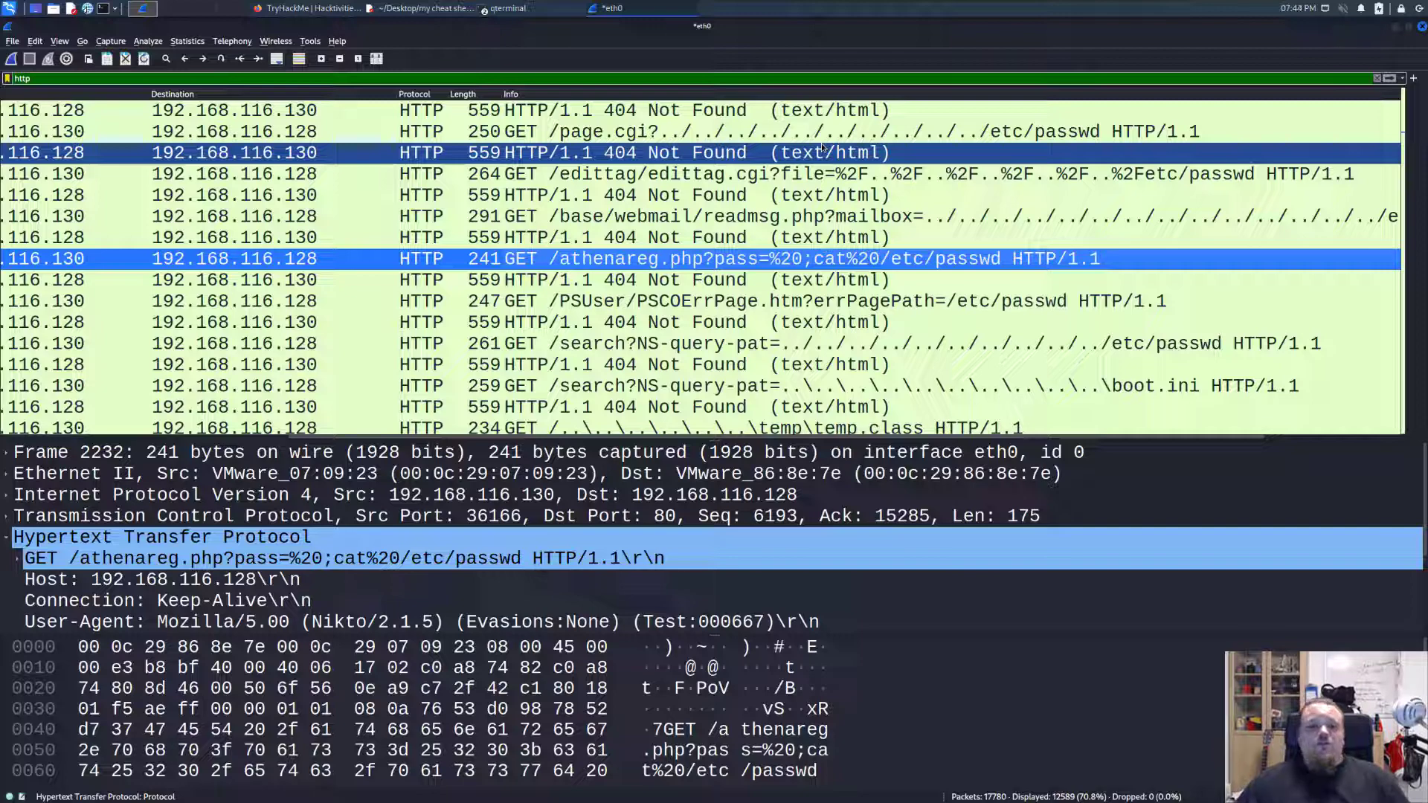
# Switch to Firefox, search for nikto in a new tab, and open the Nikto2 page on CIRT.net.
pyautogui.hotkey('alt', 'Tab')
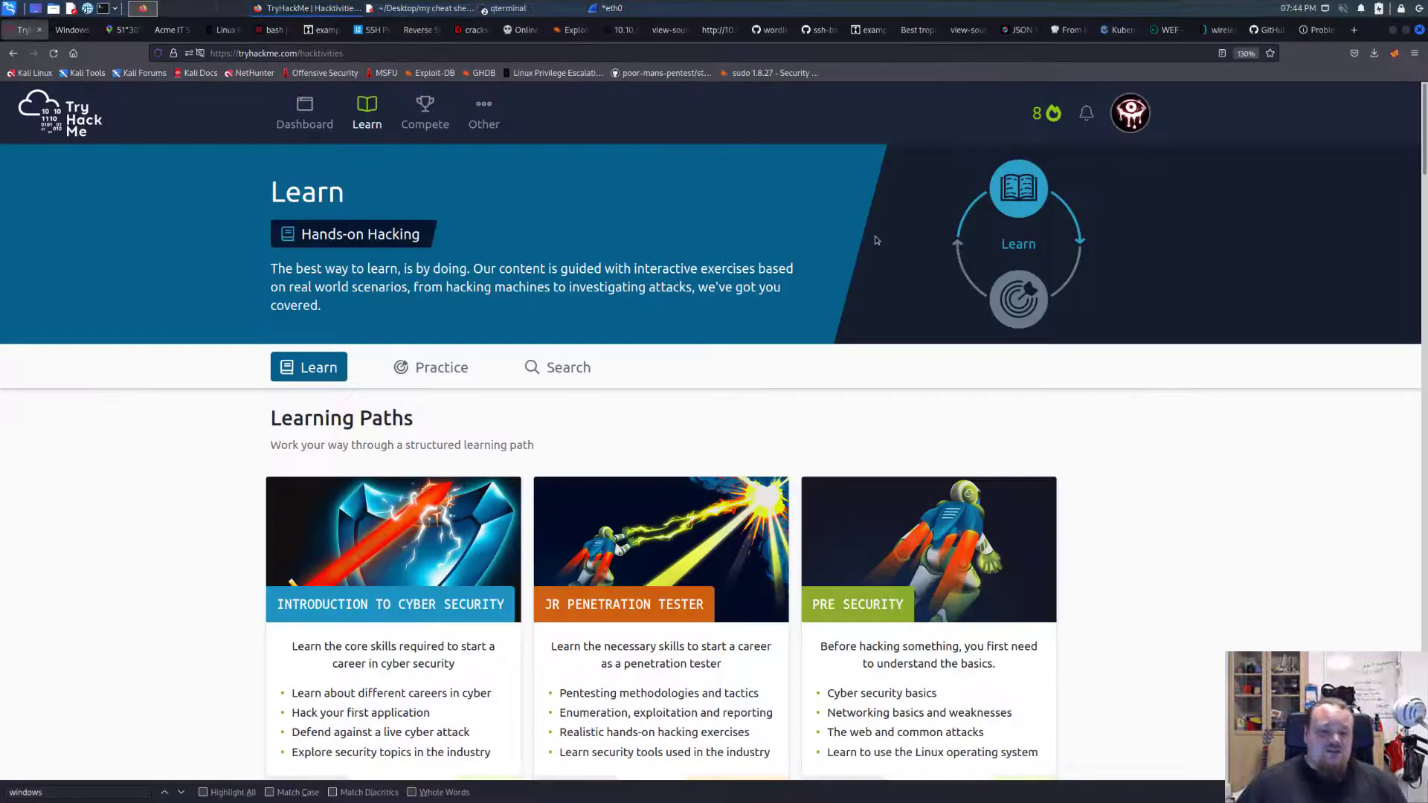
pyautogui.hotkey('ctrl', 't')
pyautogui.write('nik')
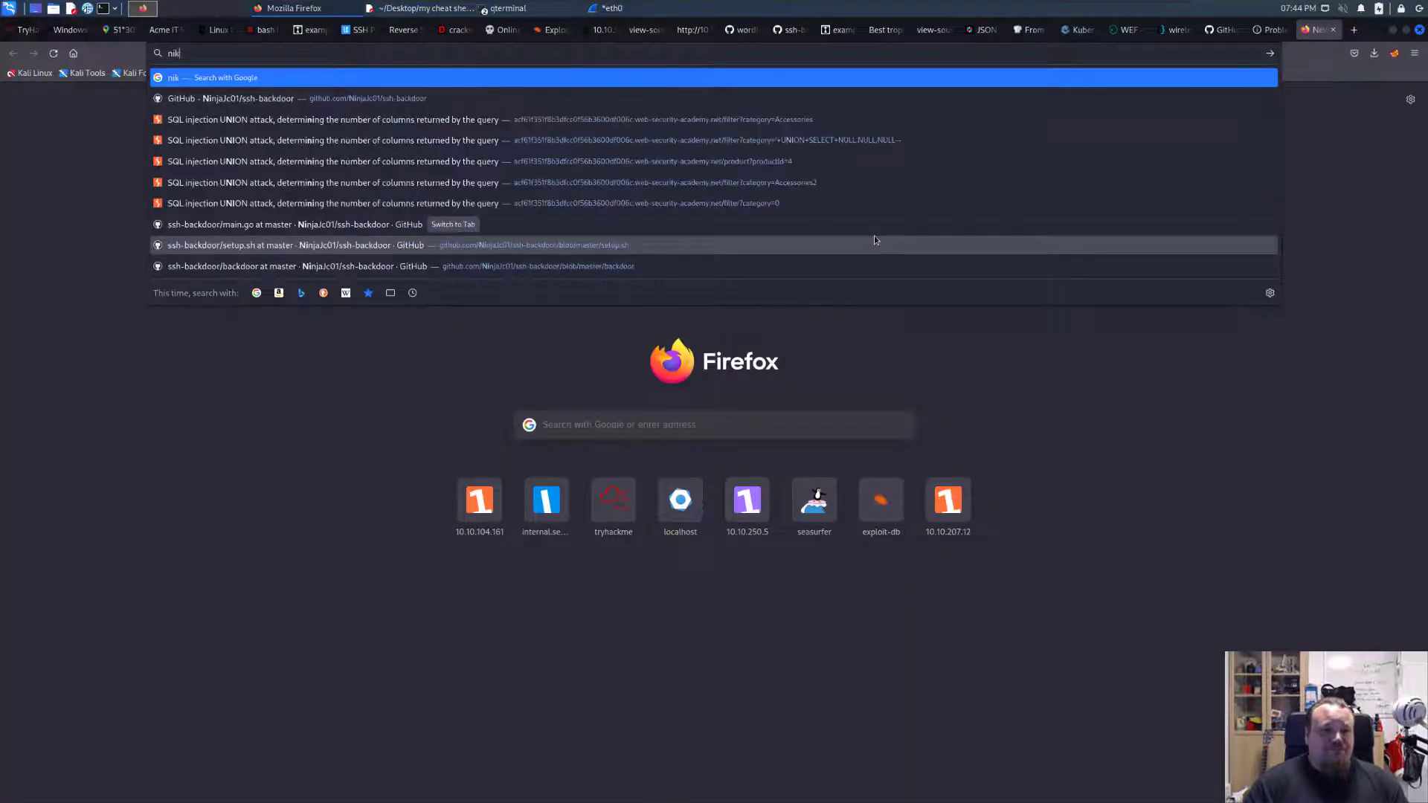
pyautogui.write('to')
pyautogui.press('Return')
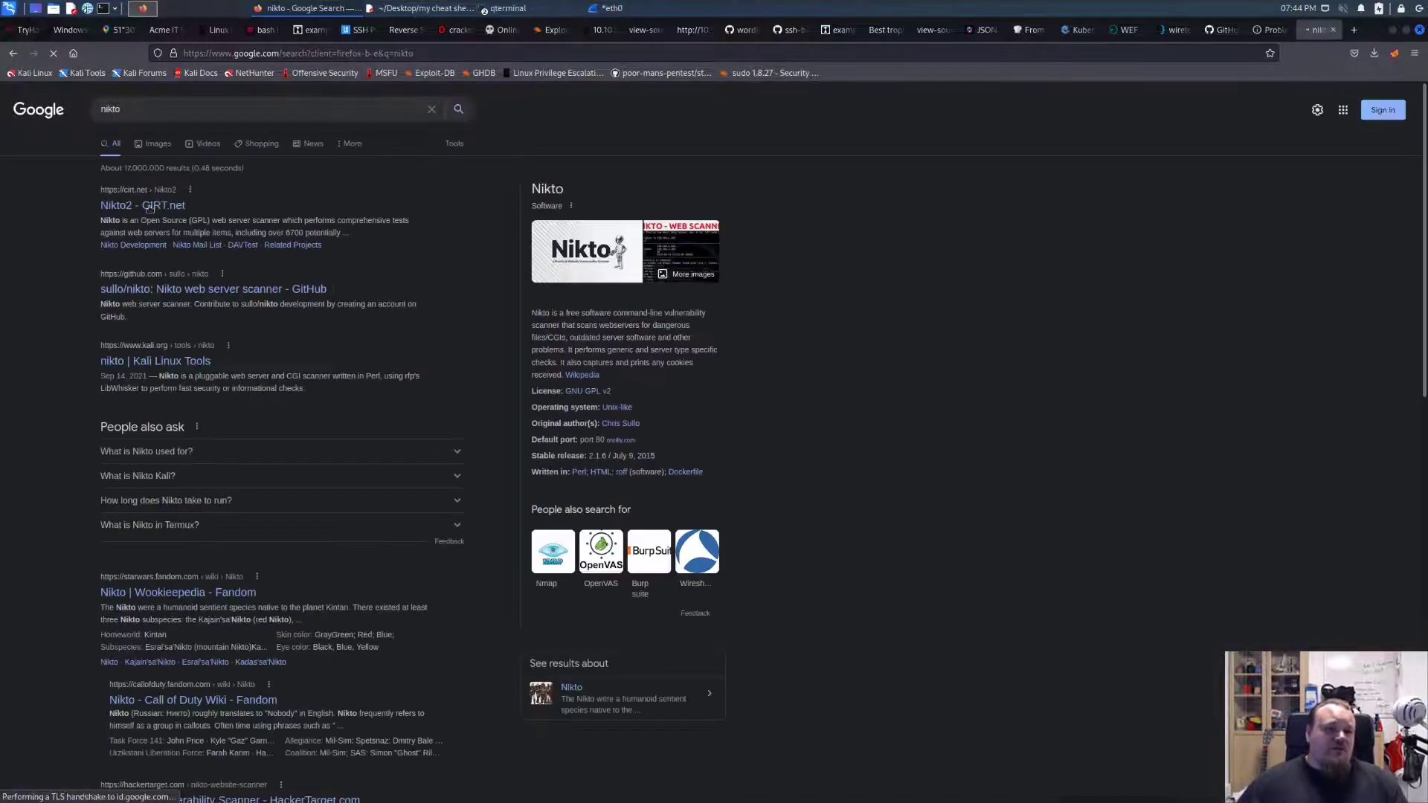
pyautogui.click(149, 208)
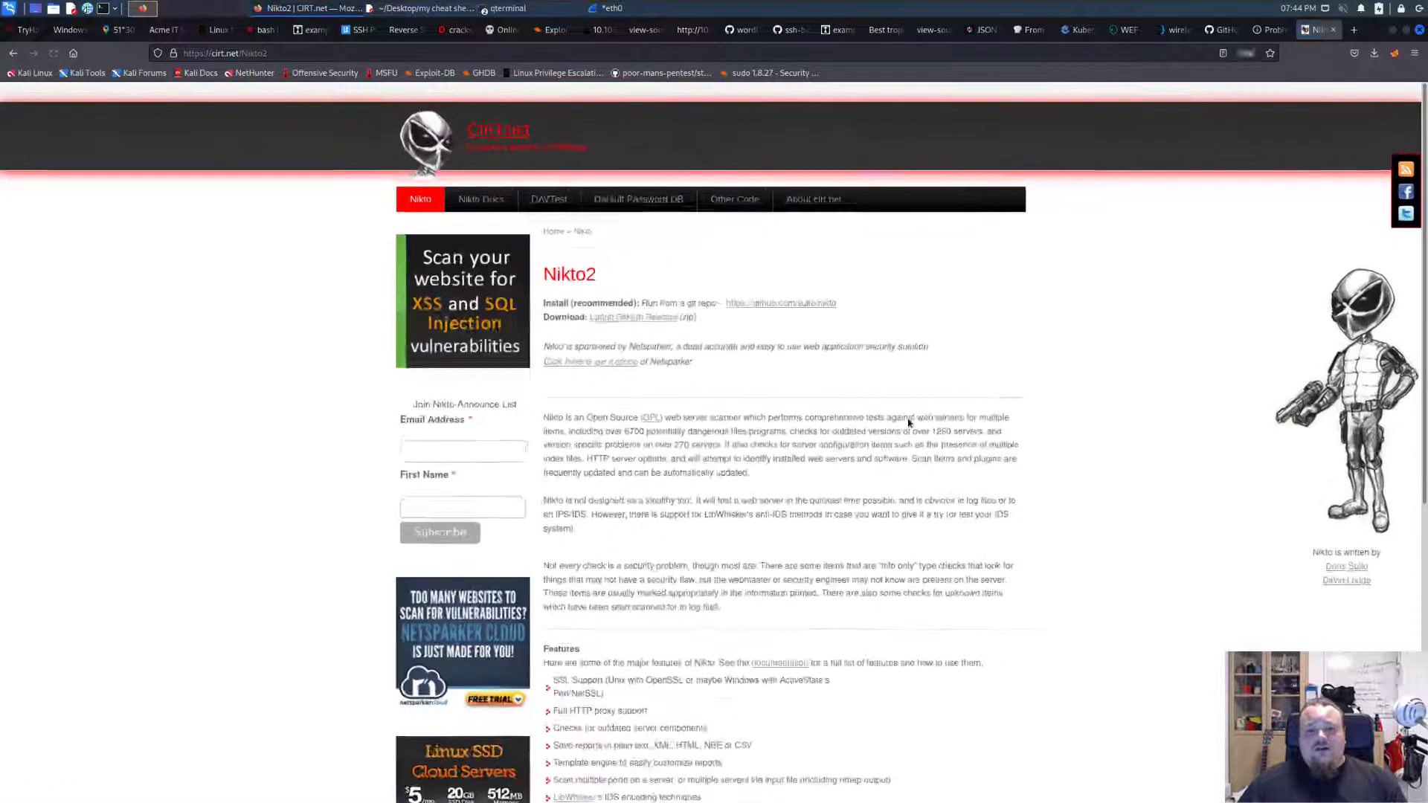
# Read the Nikto2 page's description of its dangerous-file, outdated-version, version-specific and HTTP server option checks.
pyautogui.scroll(4, 909, 423)
pyautogui.scroll(-3, 1340, 411)
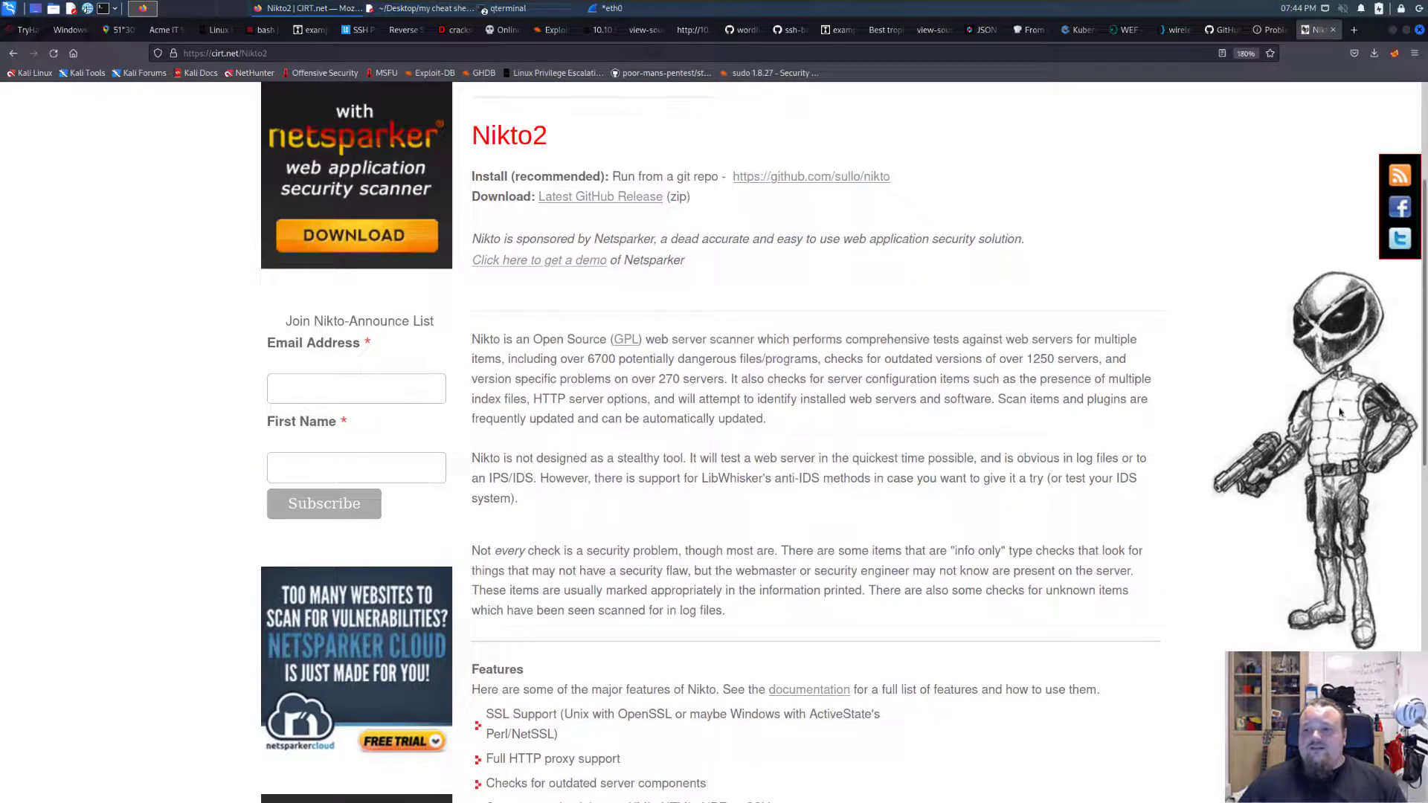
pyautogui.scroll(1, 1340, 411)
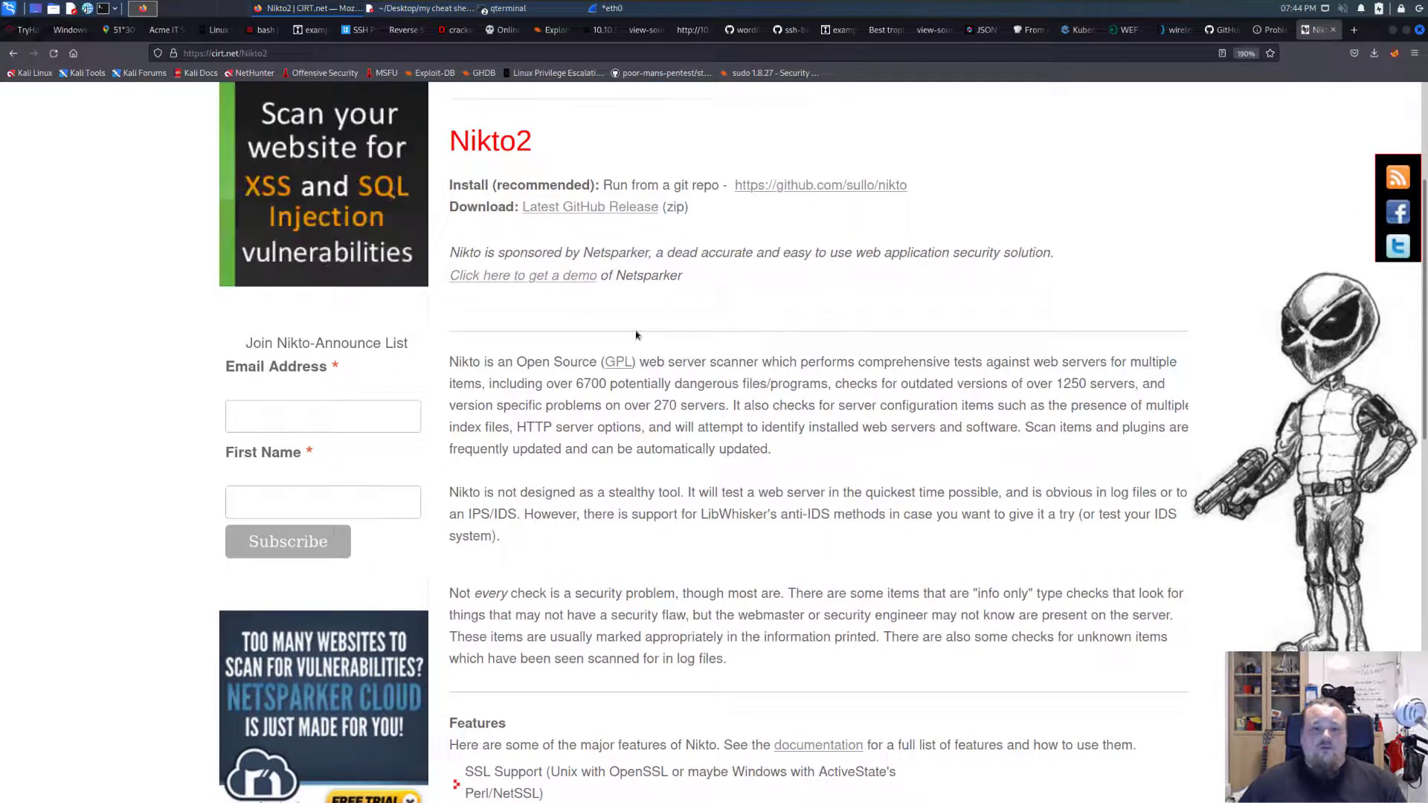
pyautogui.scroll(-2, 537, 368)
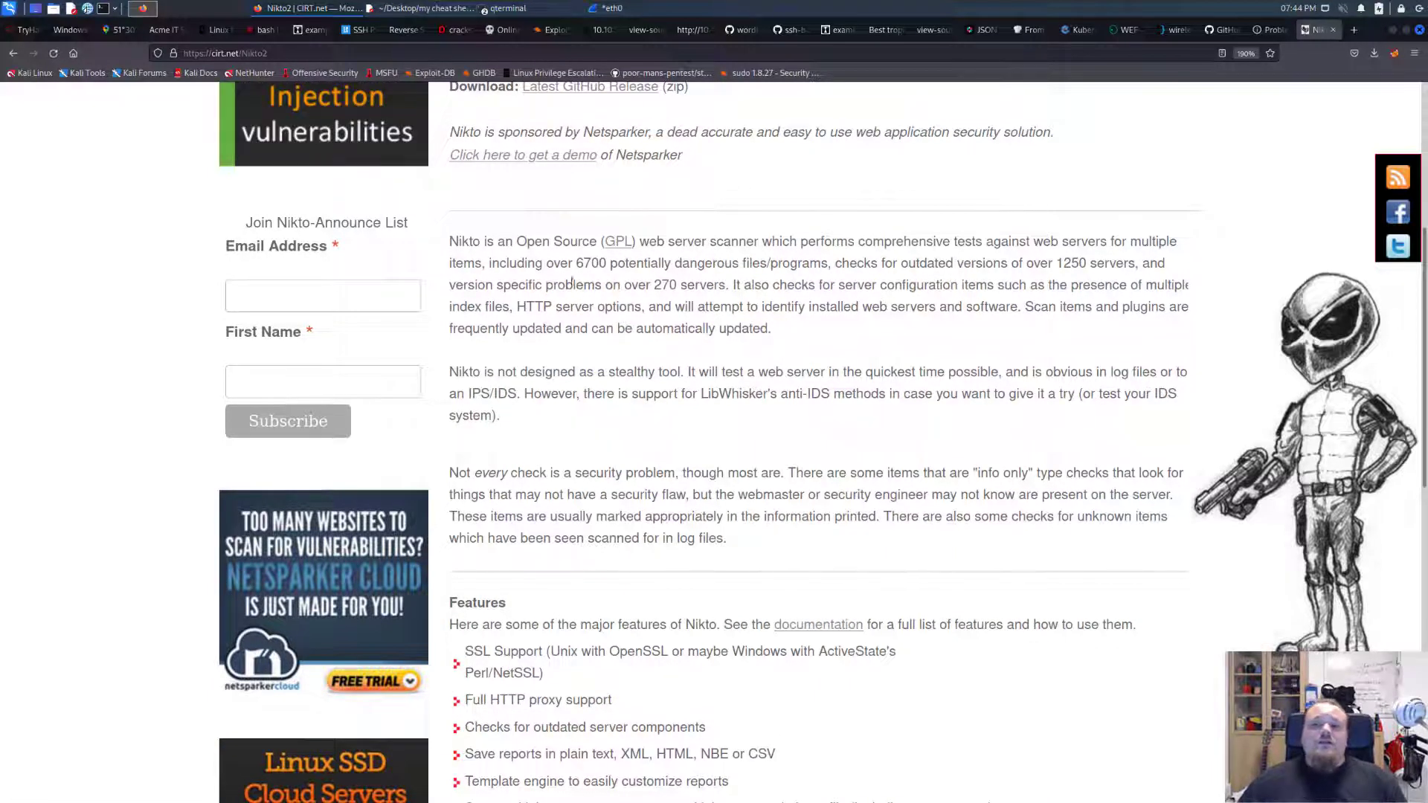
pyautogui.moveTo(452, 240); pyautogui.dragTo(555, 257)
pyautogui.click(508, 266)
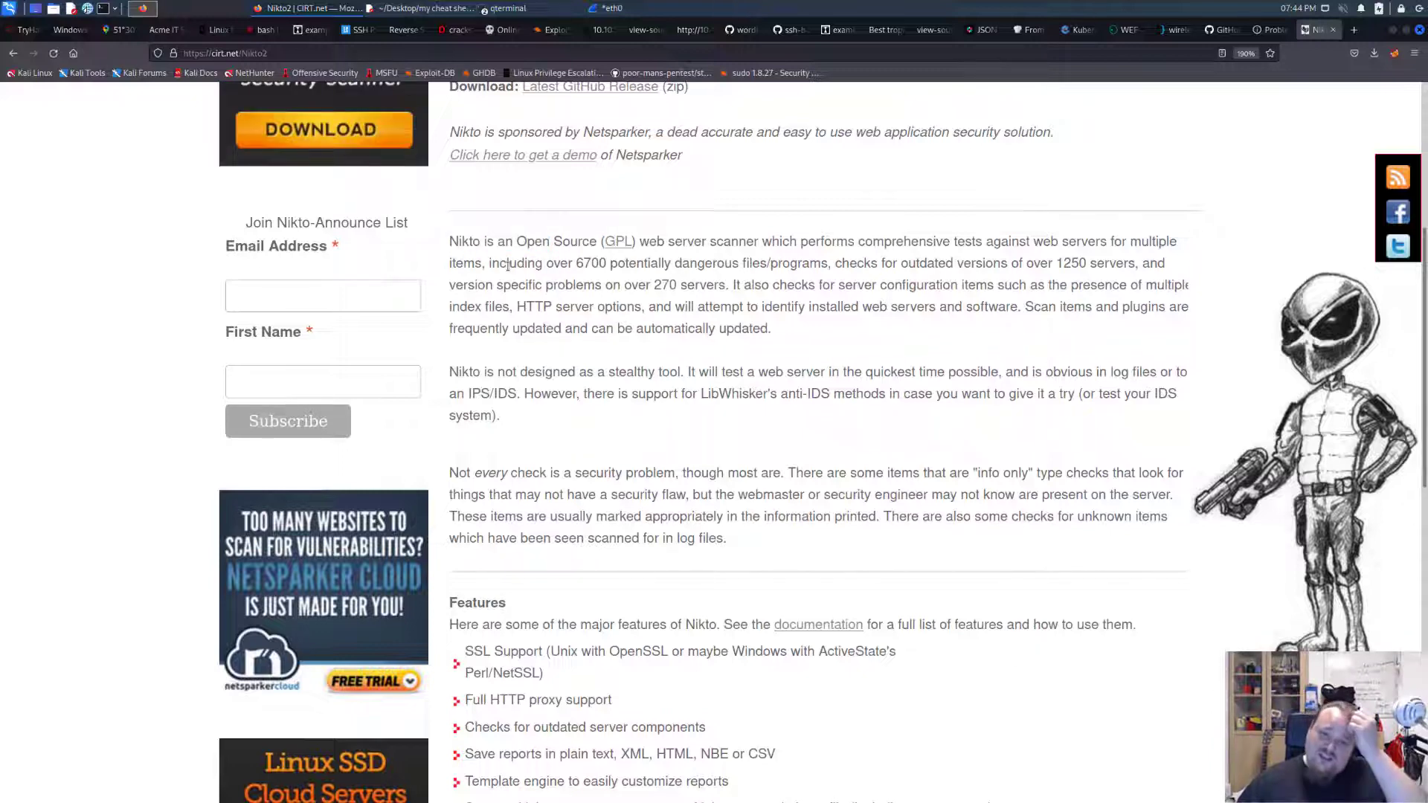
pyautogui.moveTo(526, 265); pyautogui.dragTo(604, 279)
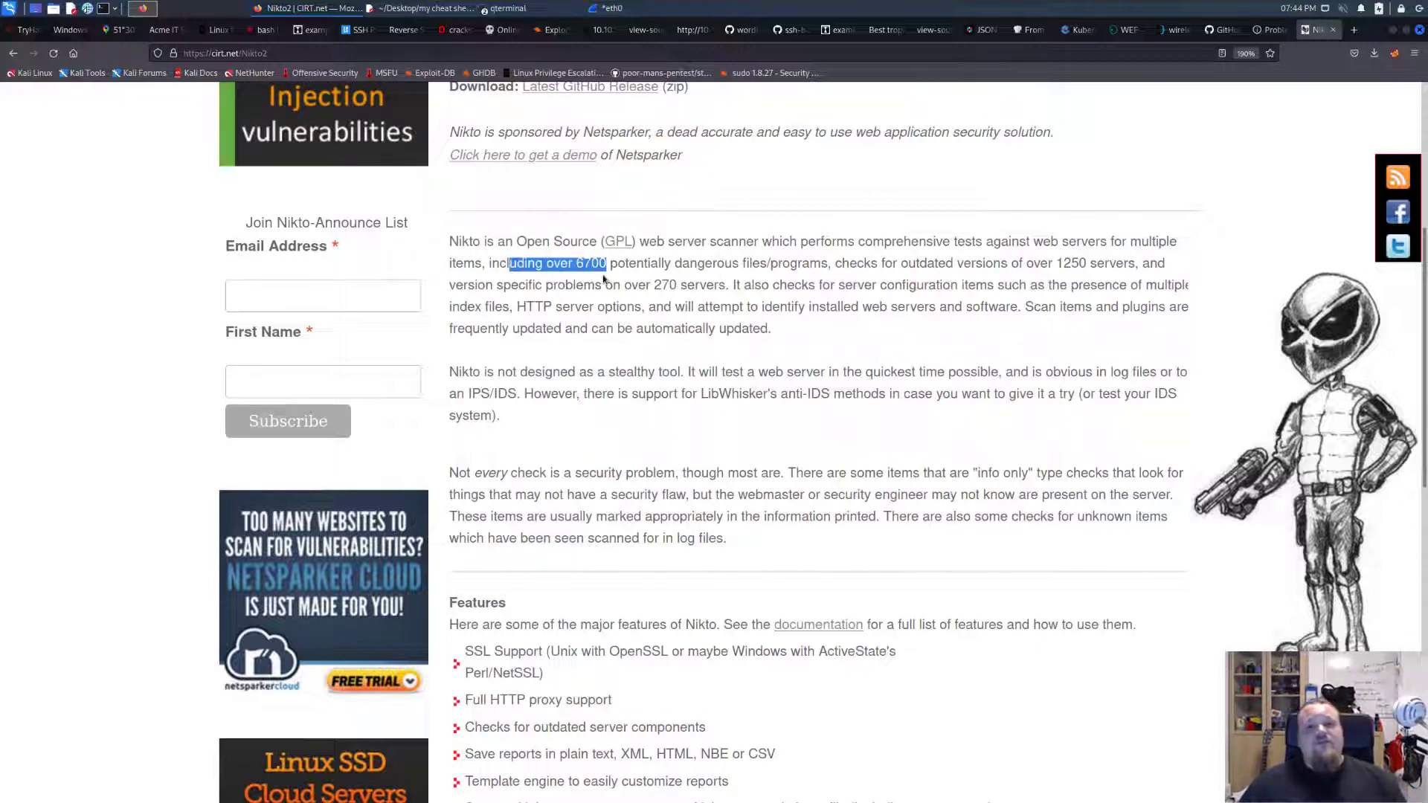
pyautogui.moveTo(711, 271); pyautogui.dragTo(1088, 262)
pyautogui.click(1055, 262)
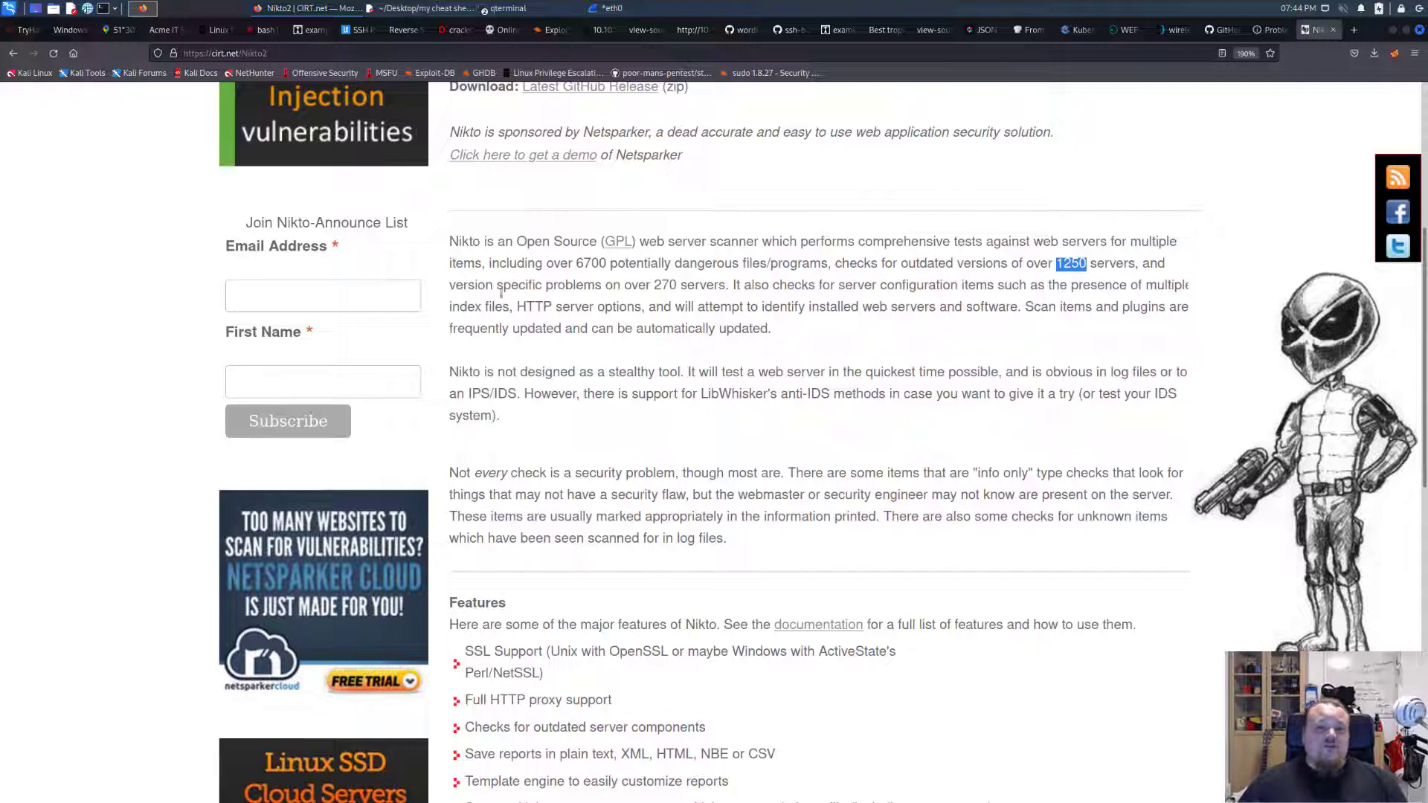
pyautogui.scroll(2, 817, 354)
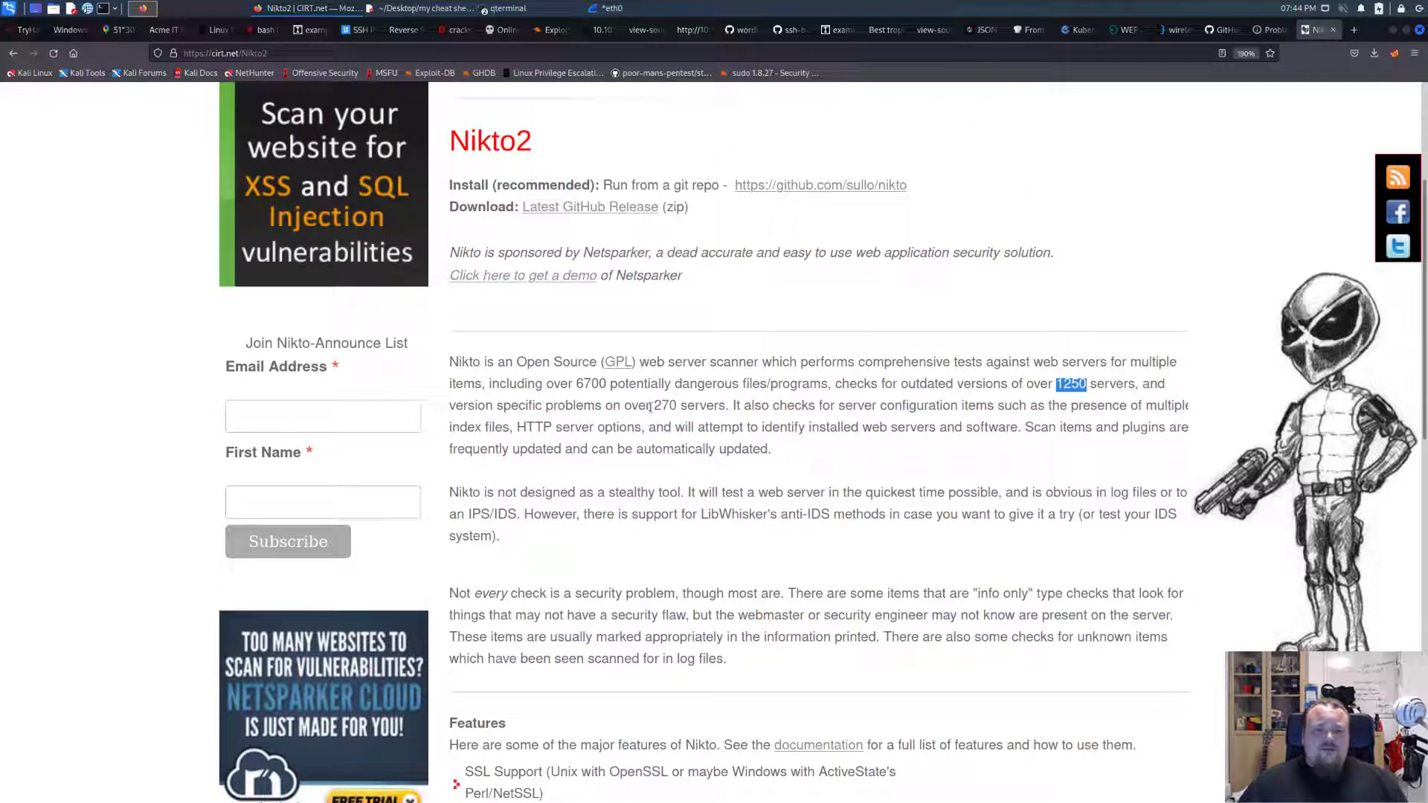
pyautogui.moveTo(650, 407); pyautogui.dragTo(693, 407)
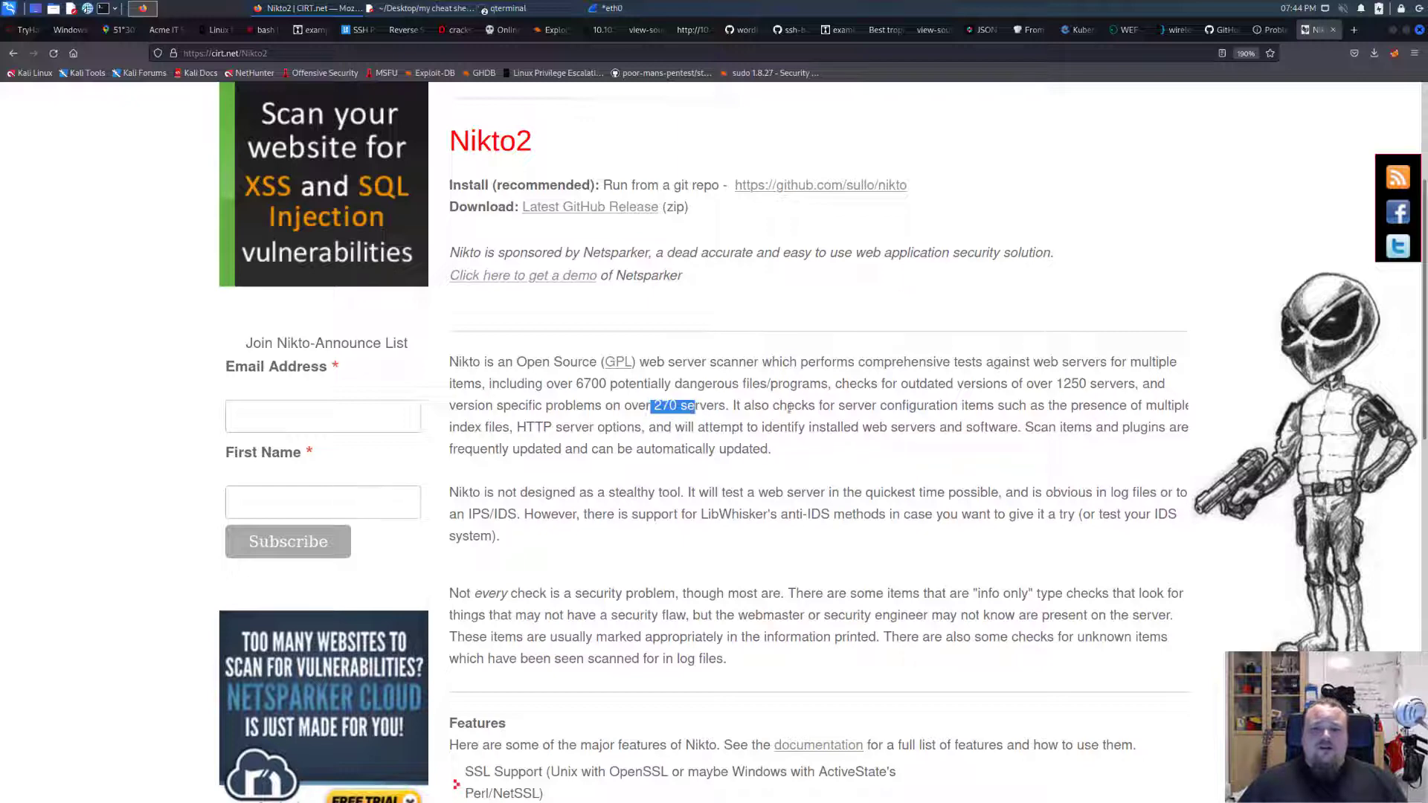
pyautogui.moveTo(467, 430); pyautogui.dragTo(634, 430)
pyautogui.doubleClick(523, 430)
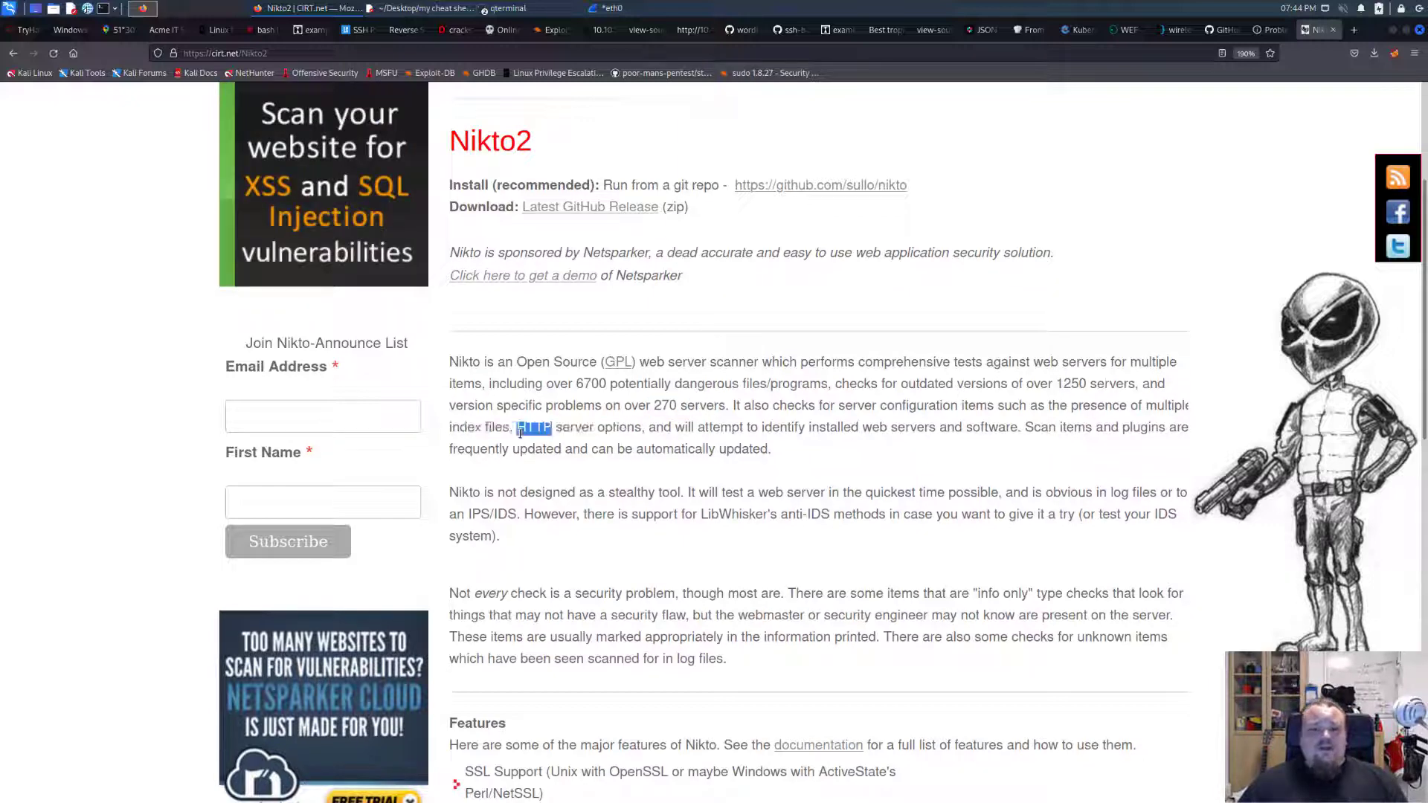
# Review Nikto's list of major features and close the Nikto2 page.
pyautogui.scroll(-7, 774, 425)
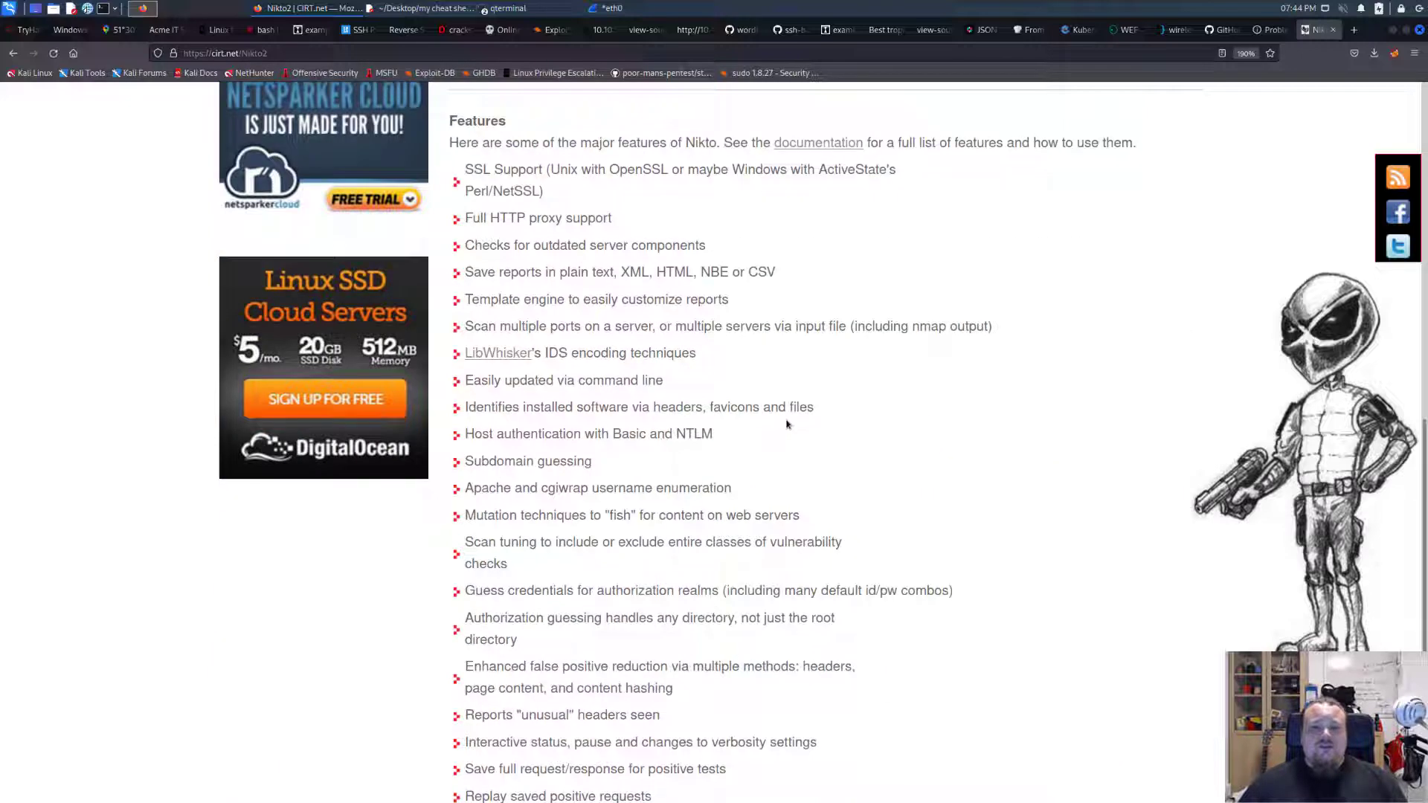
pyautogui.moveTo(491, 191); pyautogui.dragTo(625, 640)
pyautogui.click(824, 539)
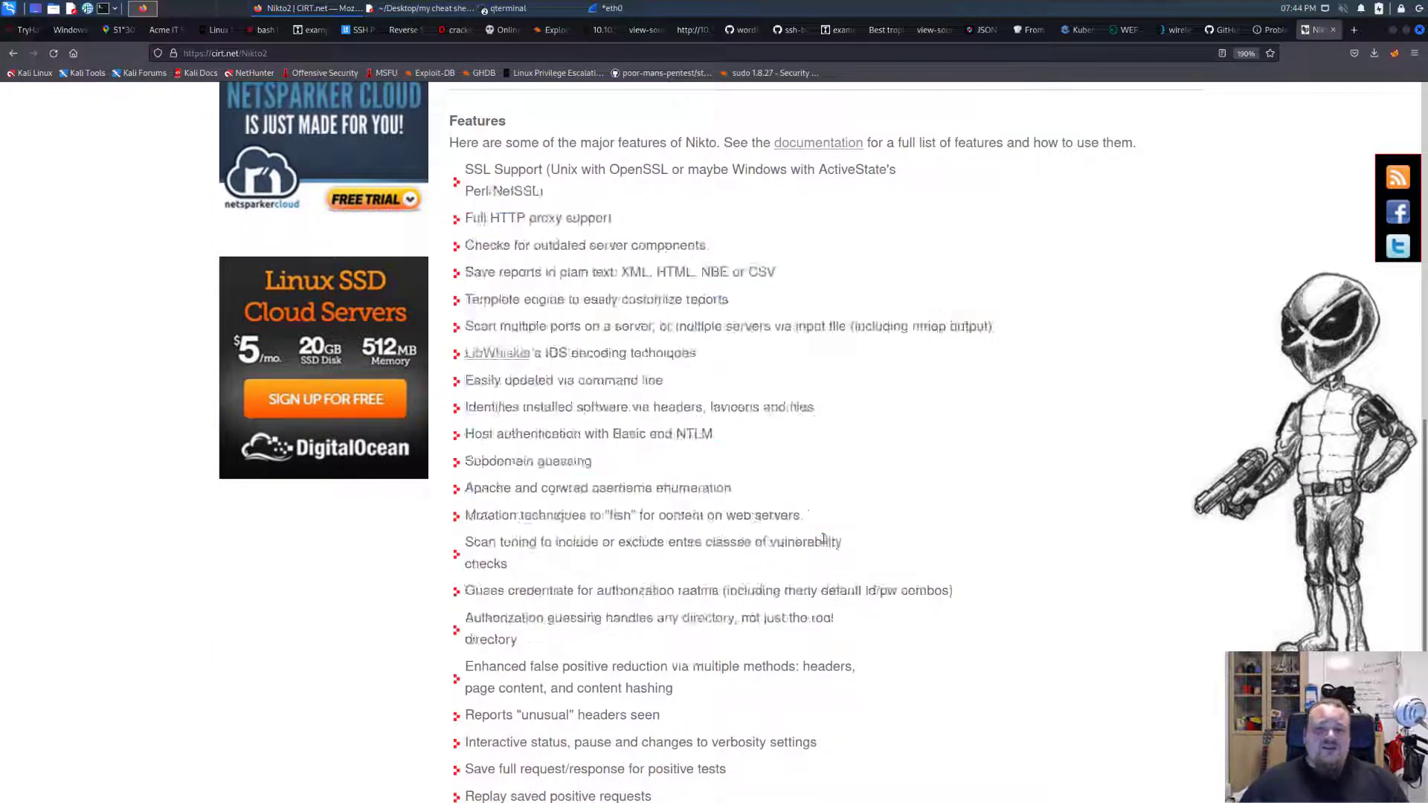
pyautogui.scroll(10, 824, 539)
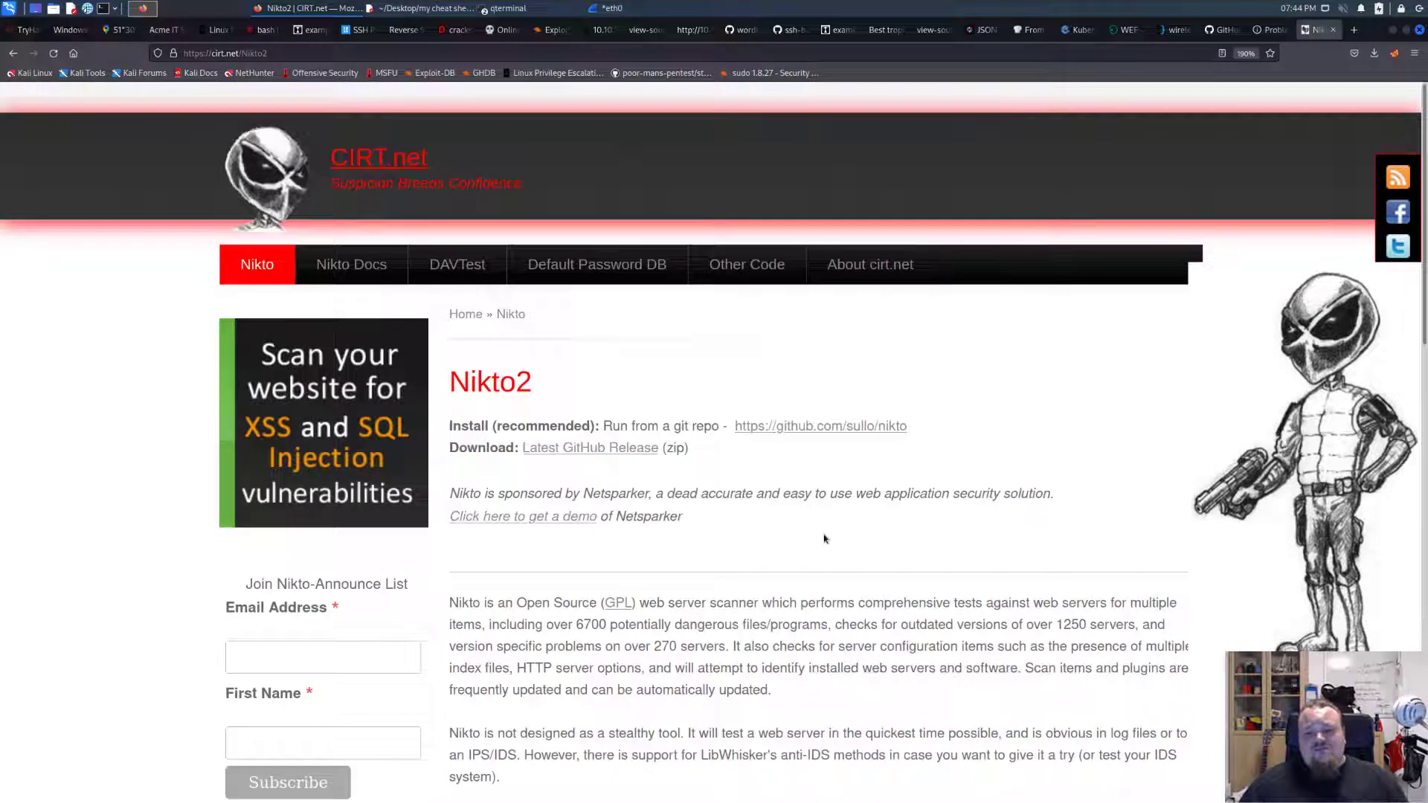
pyautogui.hotkey('ctrl', 'w')
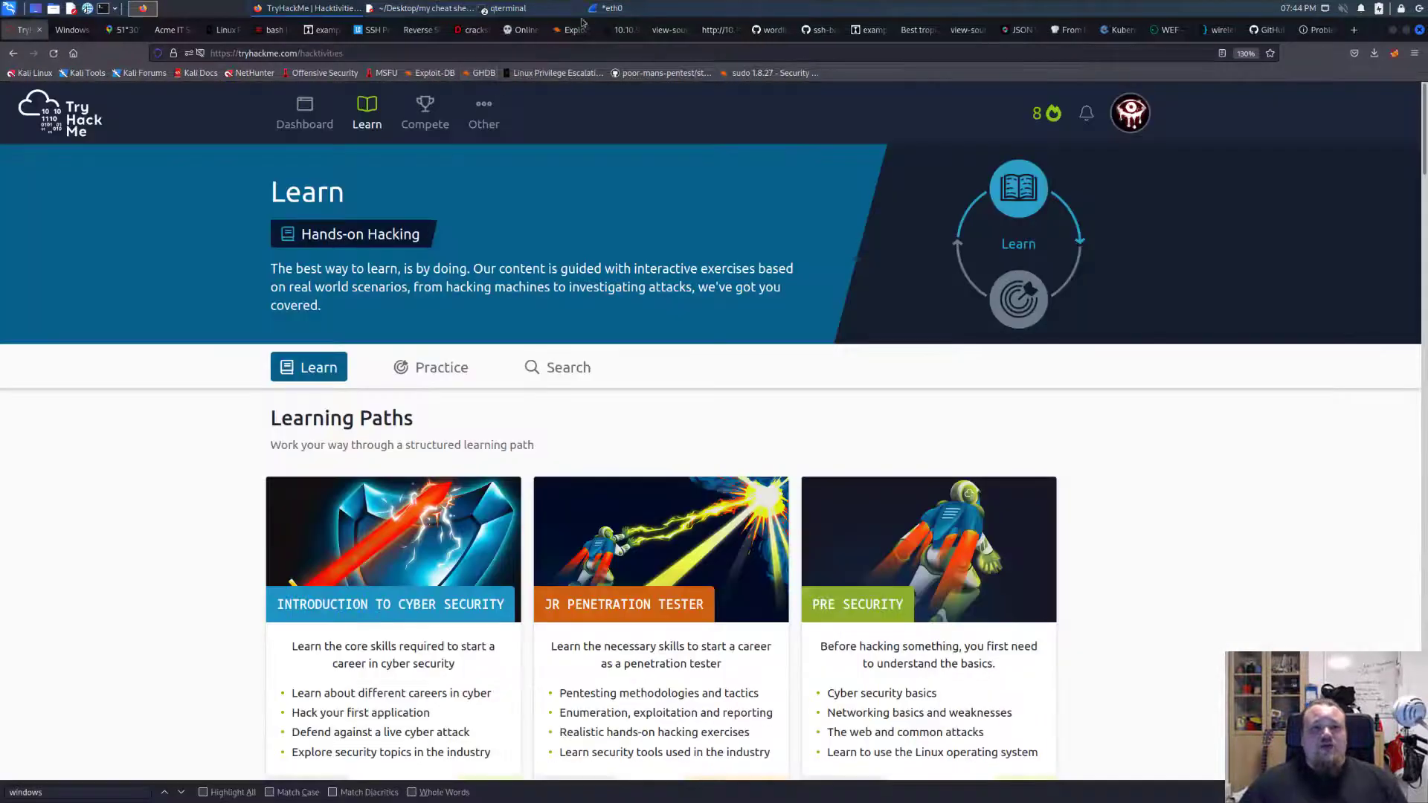
# Switch to Wireshark and inspect the first /site/ request containing the UNION ALL SELECT injection for /etc/passwd.
pyautogui.click(620, 9)
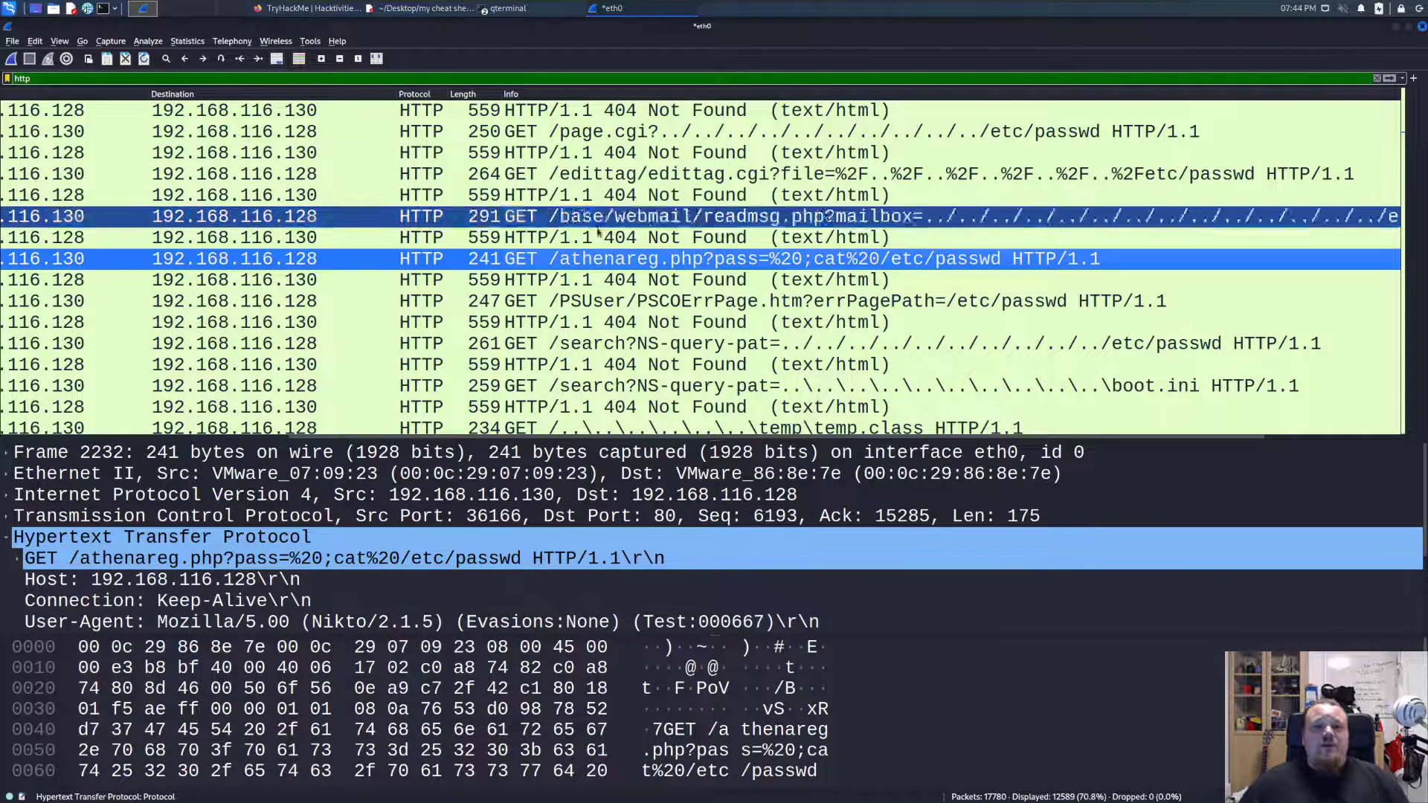
pyautogui.scroll(-5, 676, 294)
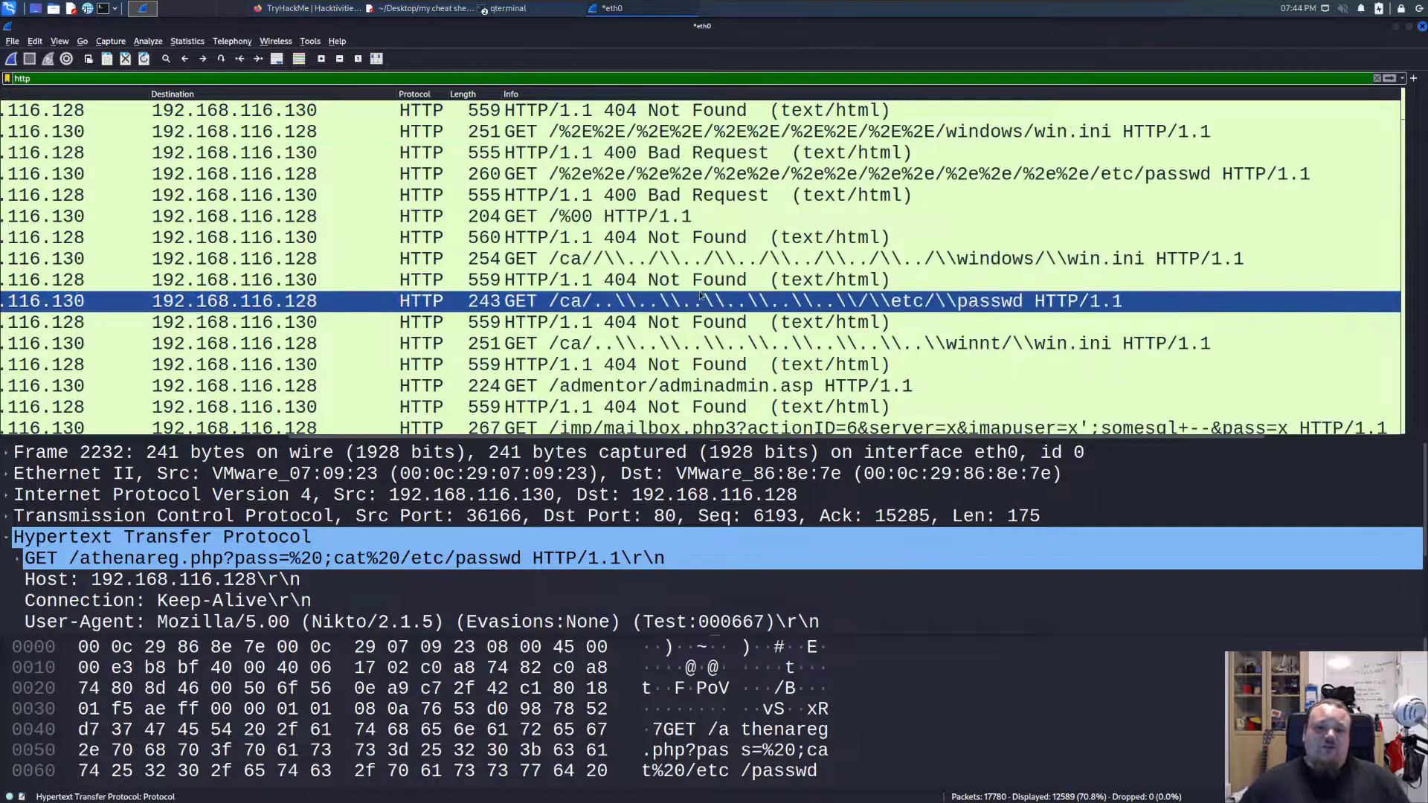
pyautogui.scroll(-3, 692, 298)
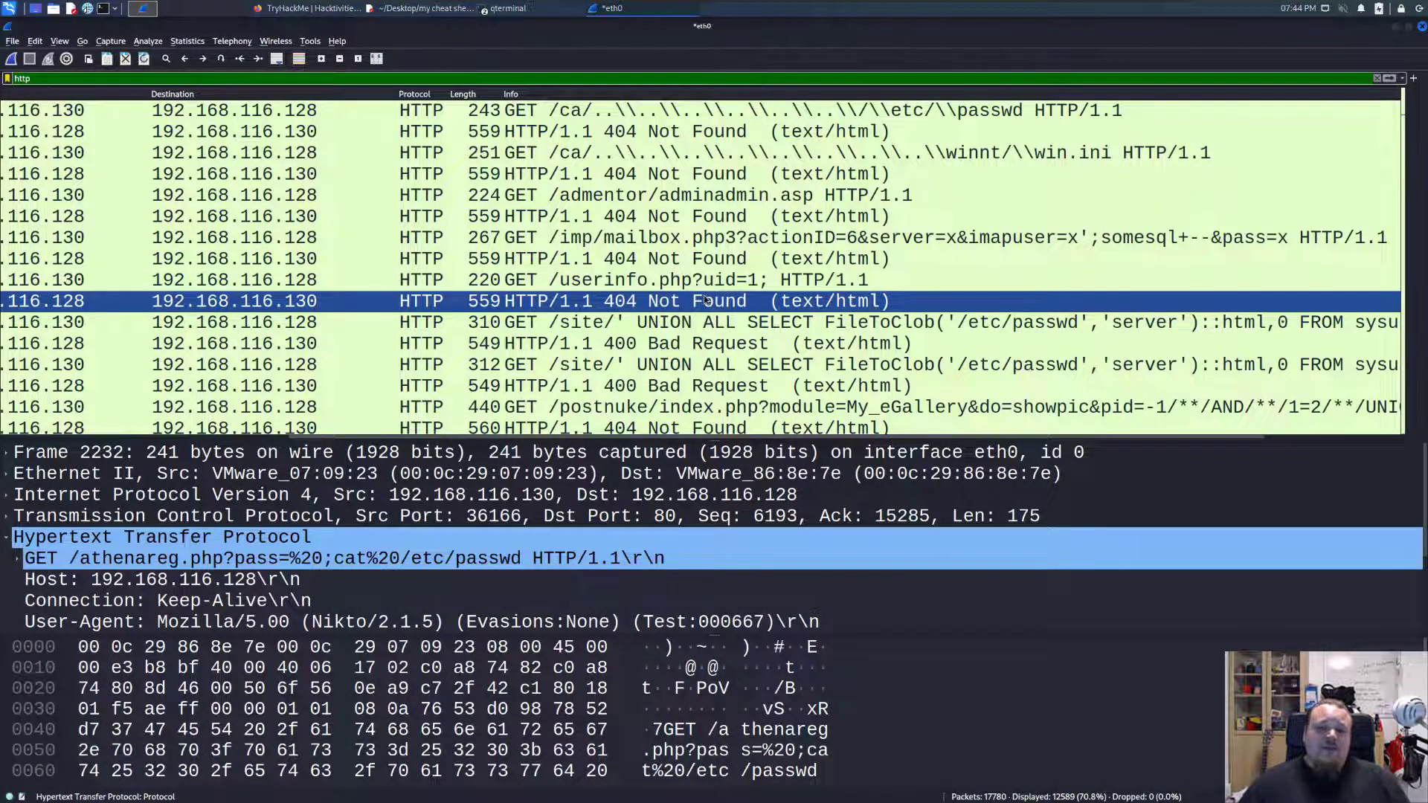
pyautogui.click(669, 321)
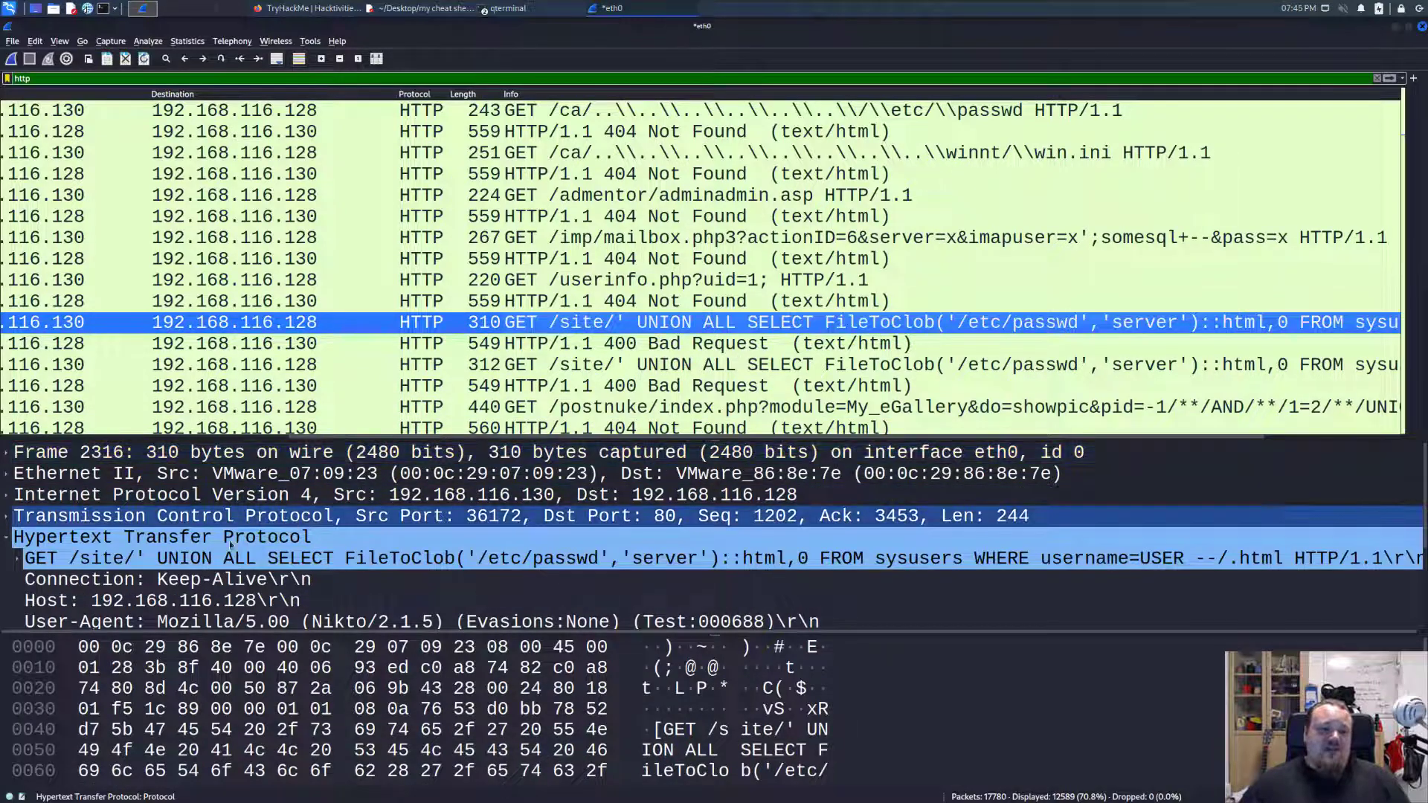
# Inspect the /imp/mailbox.php3 SQL injection request and highlight its User-Agent header.
pyautogui.click(601, 300)
pyautogui.click(607, 237)
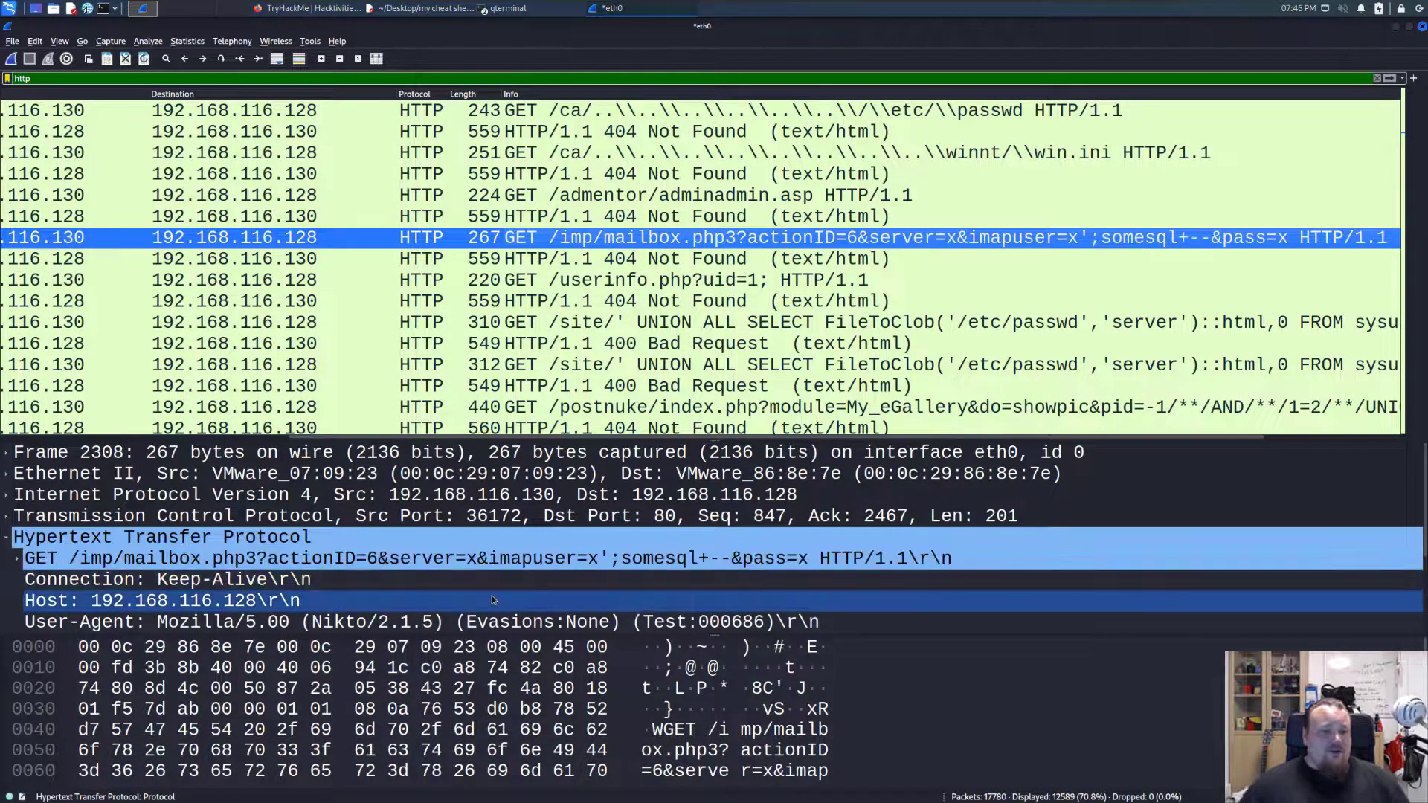
pyautogui.click(453, 623)
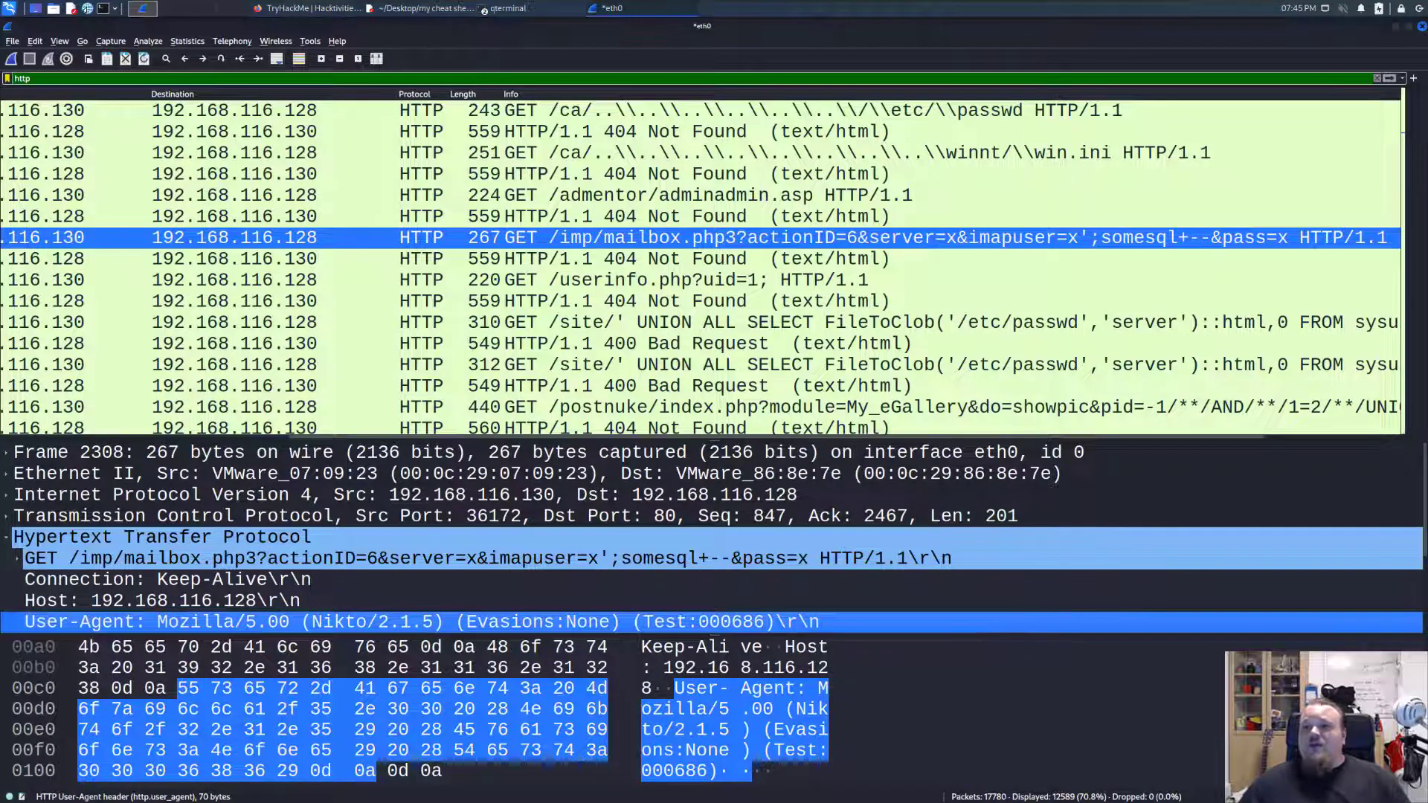
# Bring up the Ubuntu virtual machine, clear its terminal, and run nikto without arguments to read the short help.
pyautogui.moveTo(1427, 170); pyautogui.dragTo(622, 132)
pyautogui.click(907, 400)
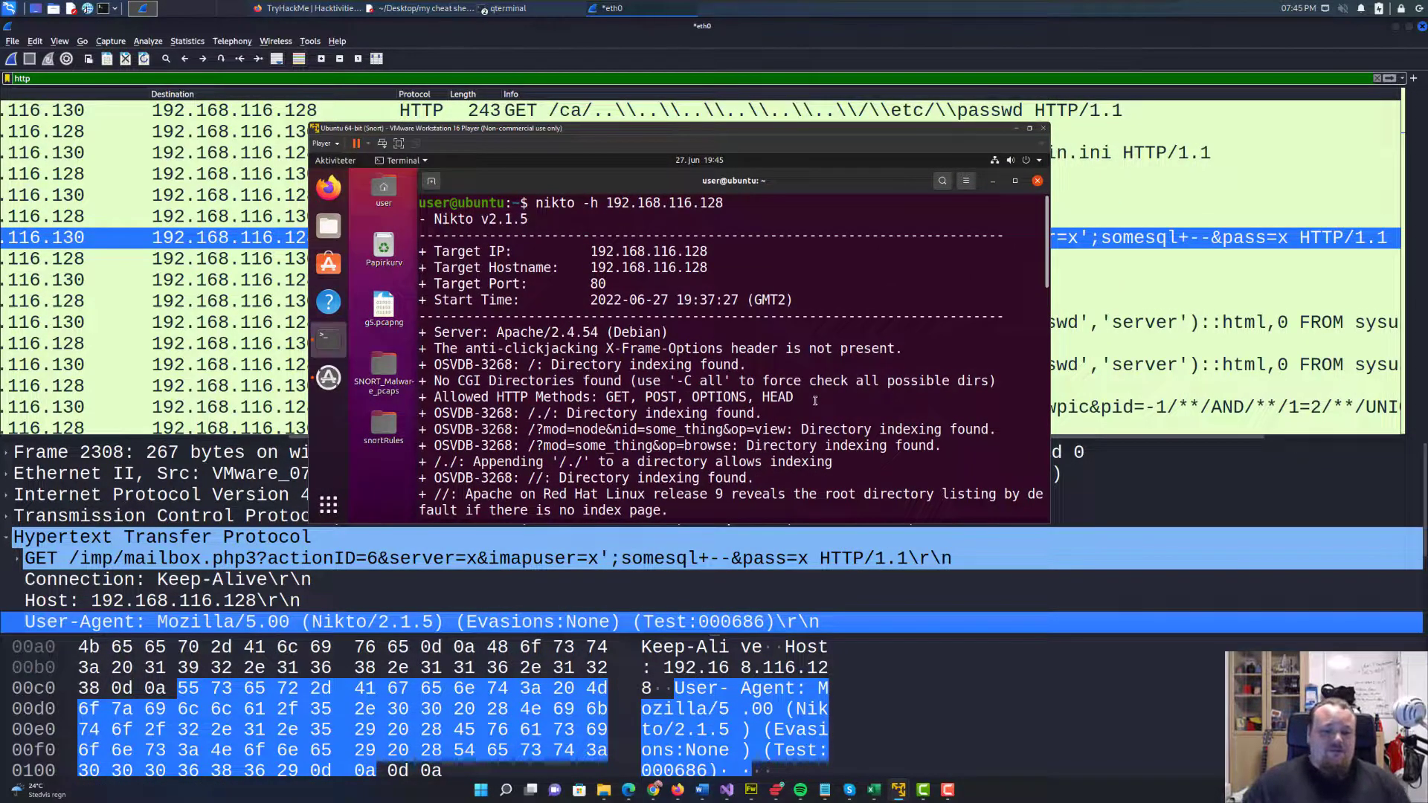
pyautogui.write('clear')
pyautogui.press('Return')
pyautogui.write('nikto')
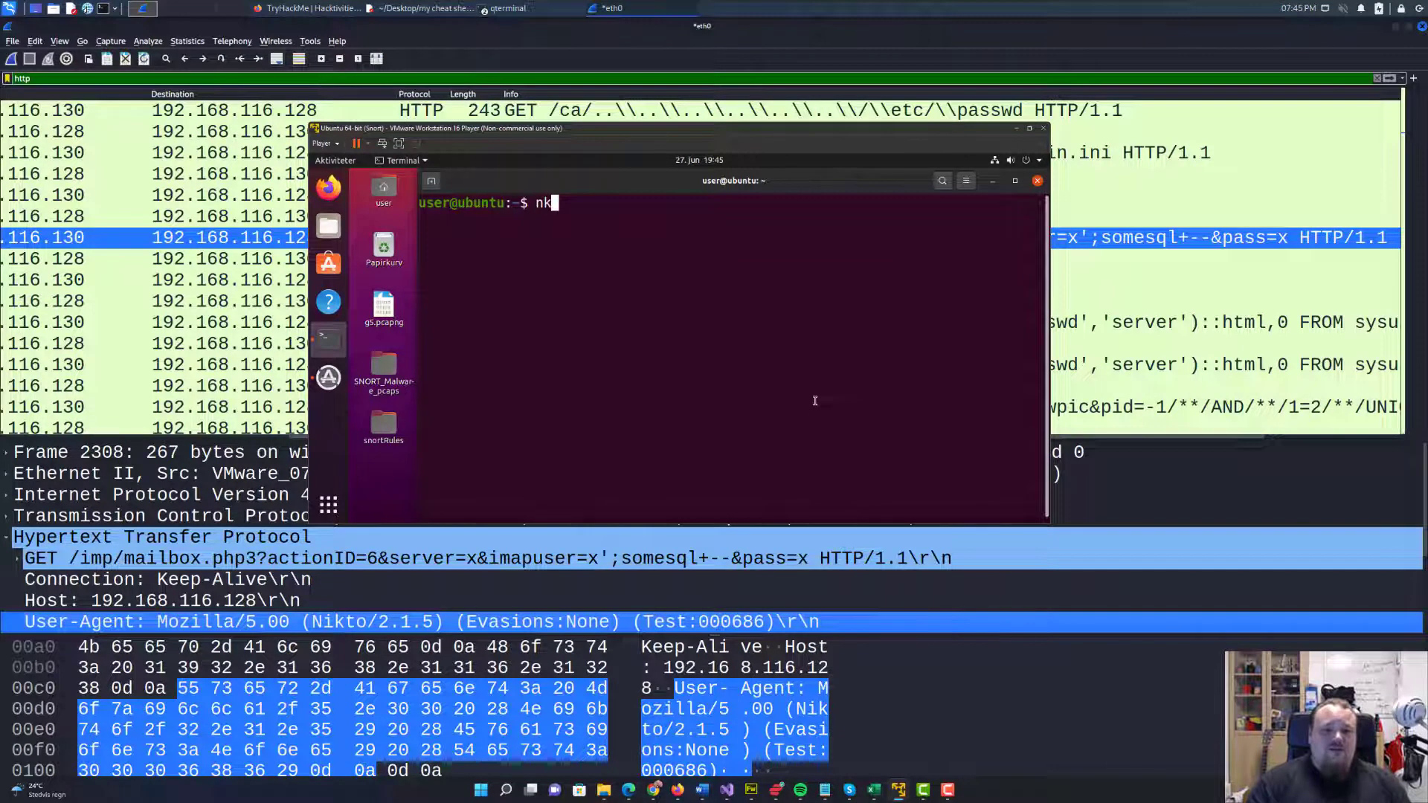
pyautogui.press('Return')
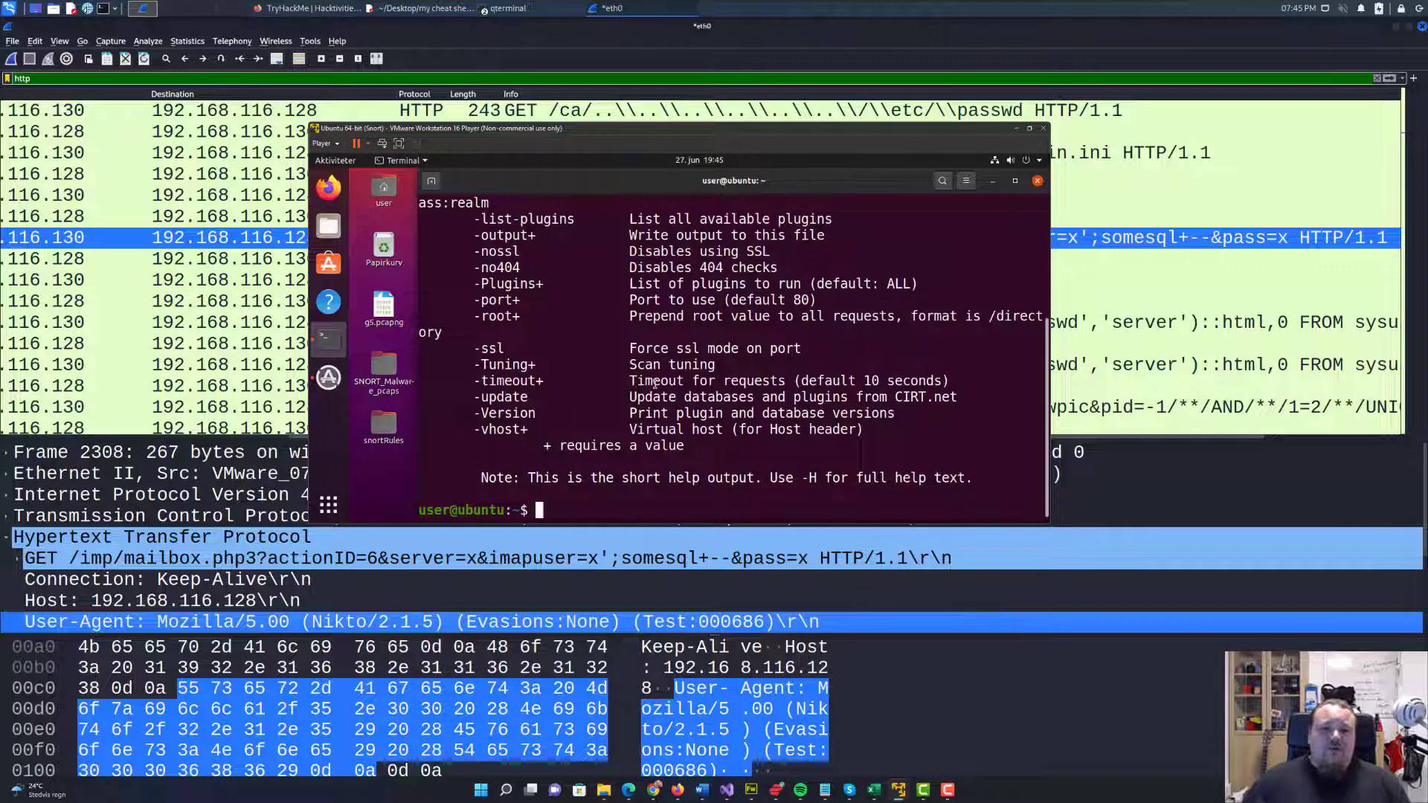
pyautogui.scroll(5, 688, 390)
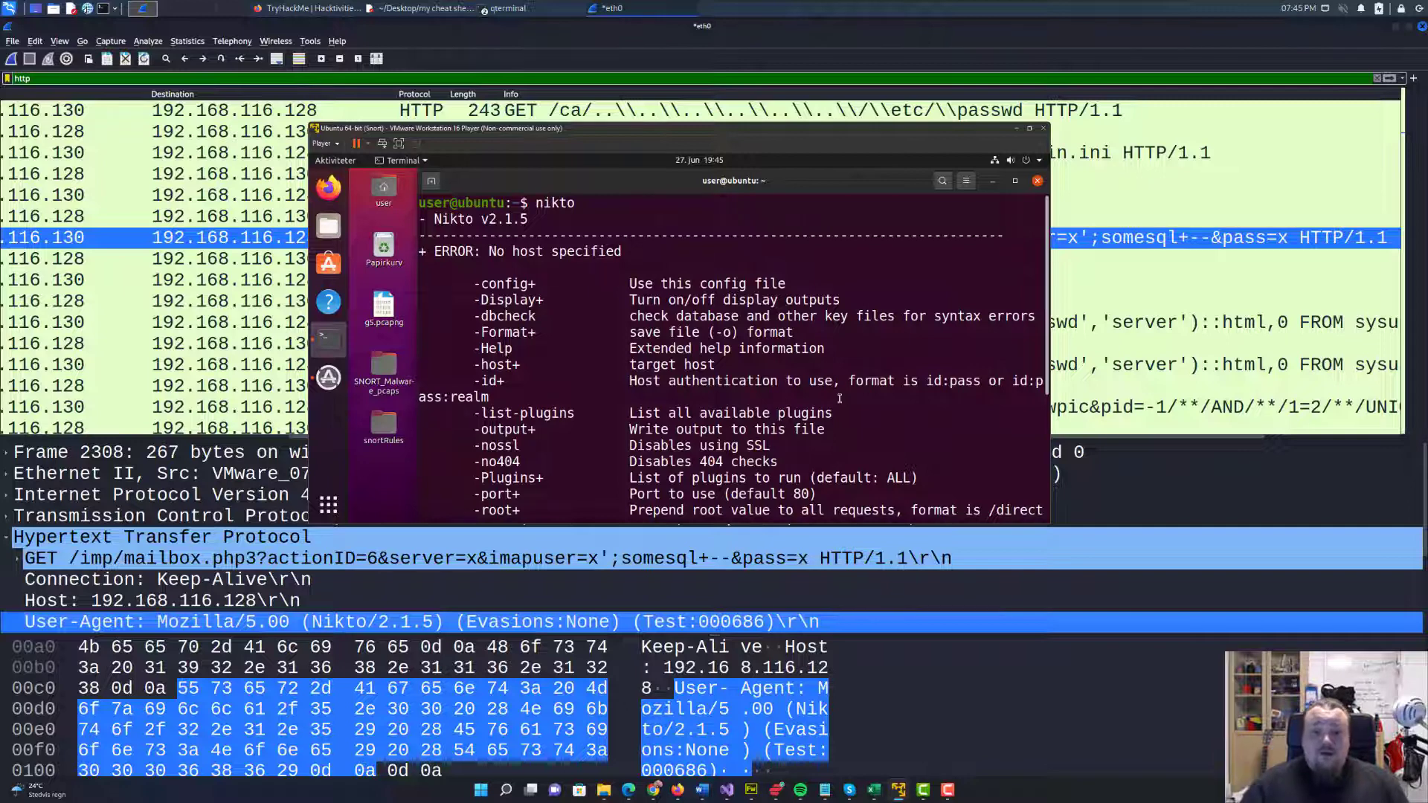
pyautogui.scroll(-5, 848, 406)
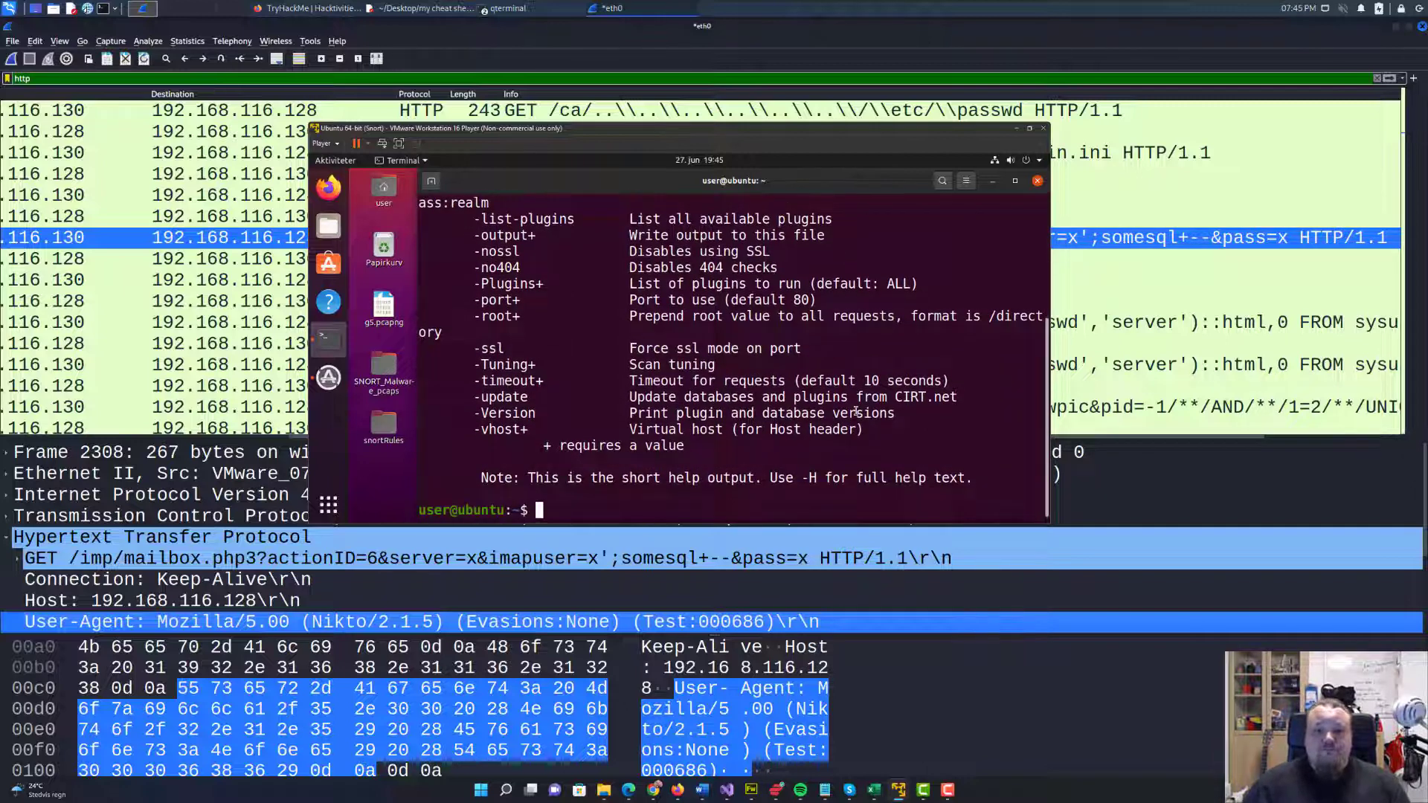
# Filter Nikto's help output with grep for agent, and again for user.
pyautogui.write('nikto | g')
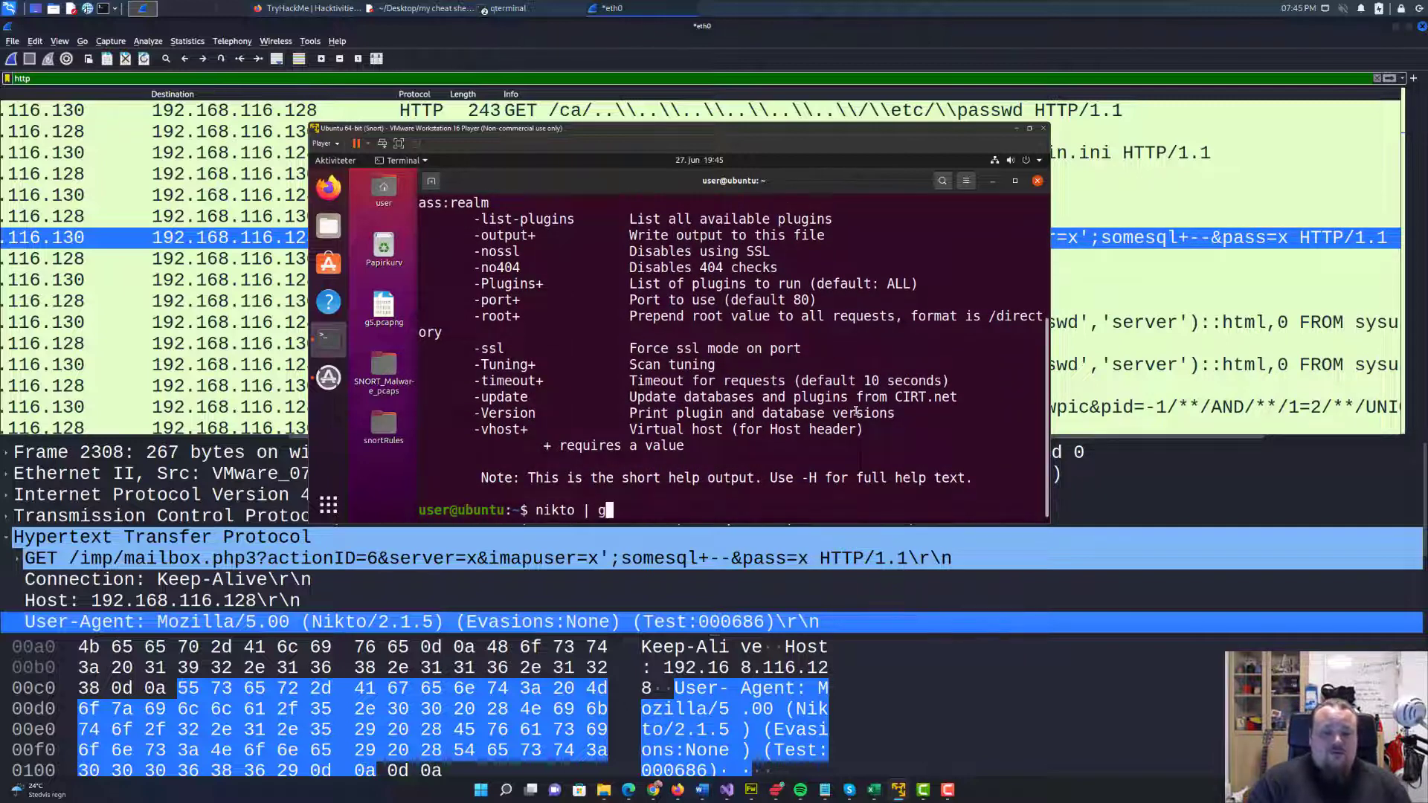
pyautogui.write('rep agent')
pyautogui.press('Return')
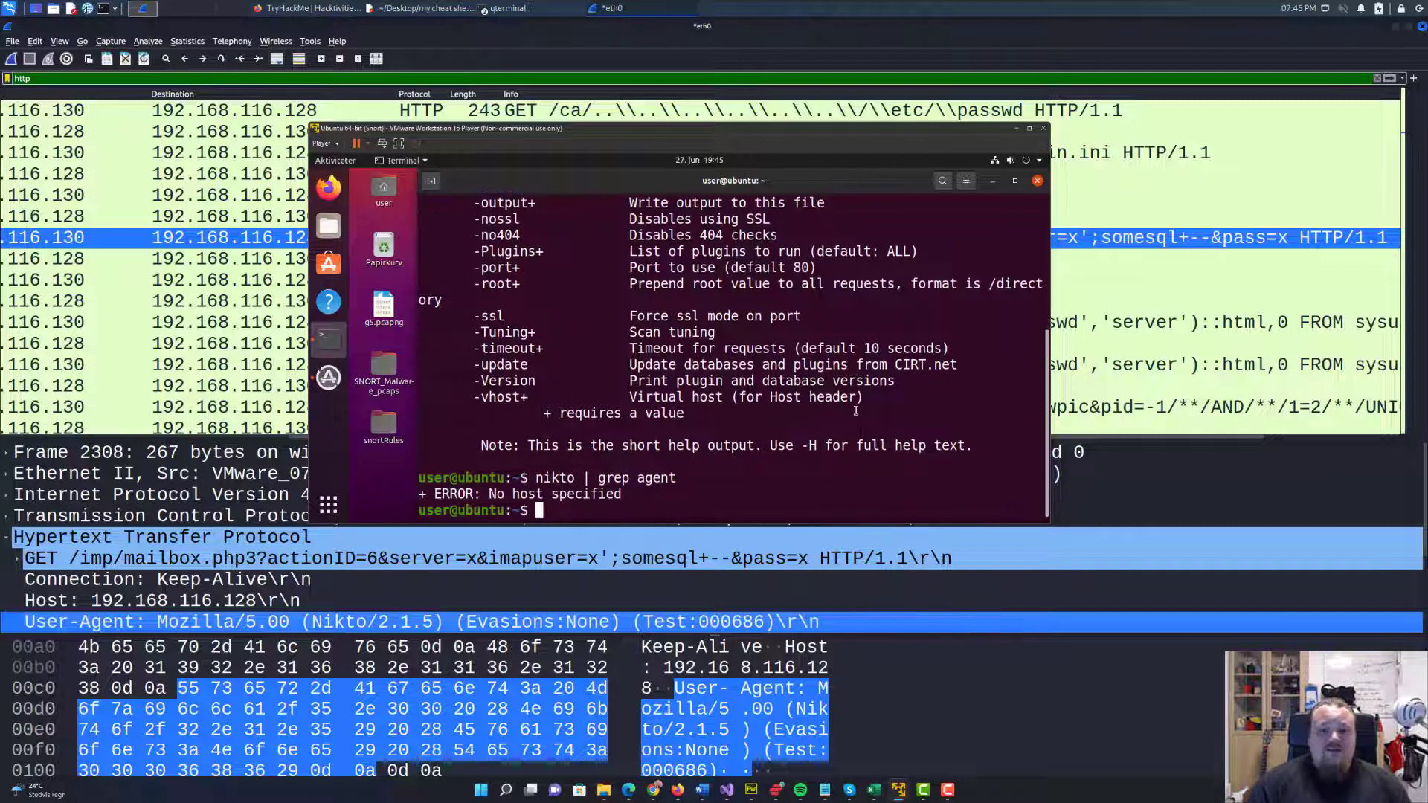
pyautogui.press('Up')
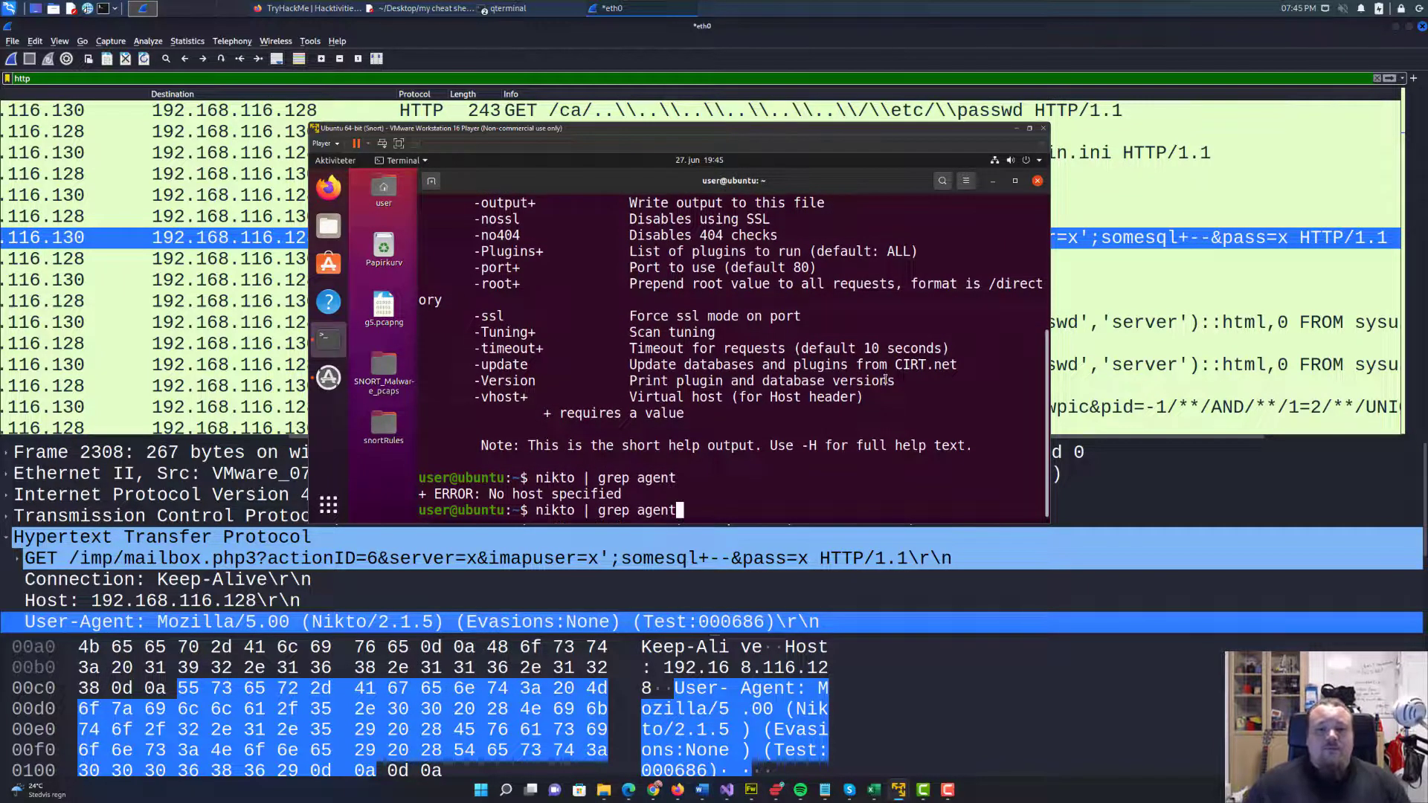
pyautogui.press('BackSpace')
pyautogui.press('BackSpace')
pyautogui.press('BackSpace')
pyautogui.press('BackSpace')
pyautogui.press('BackSpace')
pyautogui.write('user')
pyautogui.press('Return')
# Run nikto -h | grep user in the Ubuntu terminal and move the virtual machine window out of the way.
pyautogui.press('Up')
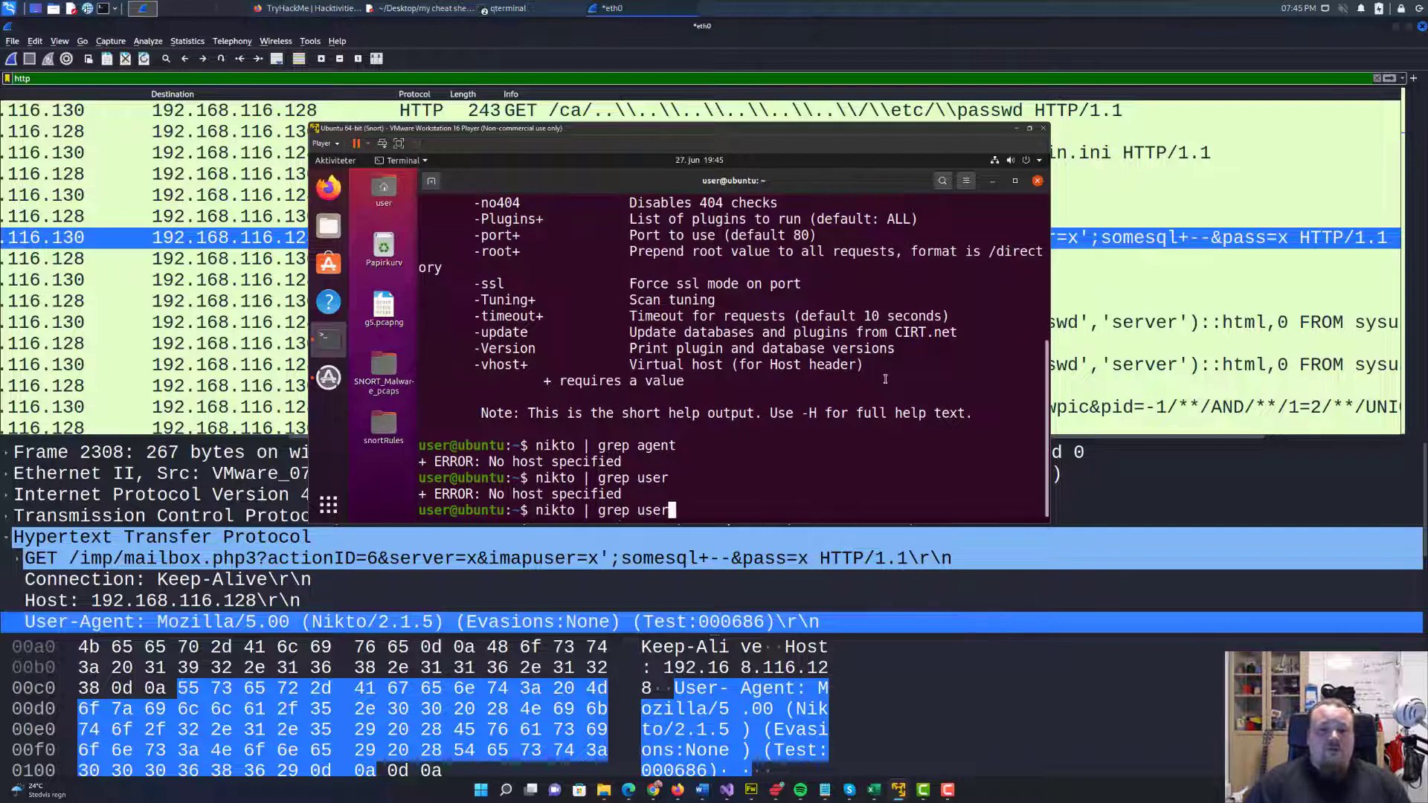
pyautogui.press('Left')
pyautogui.press('Left')
pyautogui.press('Left')
pyautogui.press('Left')
pyautogui.press('Left')
pyautogui.press('Left')
pyautogui.press('Left')
pyautogui.press('Left')
pyautogui.press('Left')
pyautogui.press('Left')
pyautogui.press('Left')
pyautogui.press('Left')
pyautogui.press('Left')
pyautogui.press('Right')
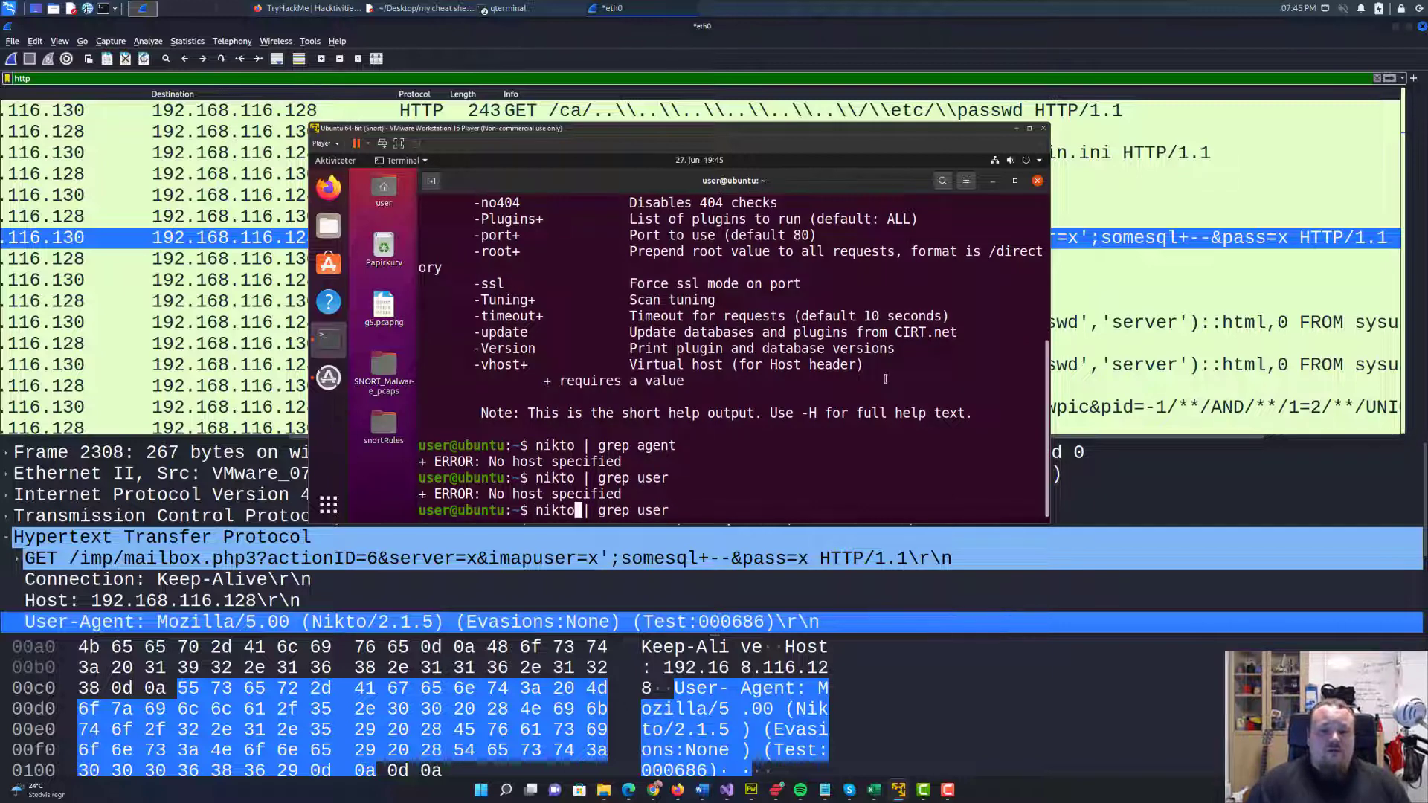
pyautogui.write('-h')
pyautogui.press('Return')
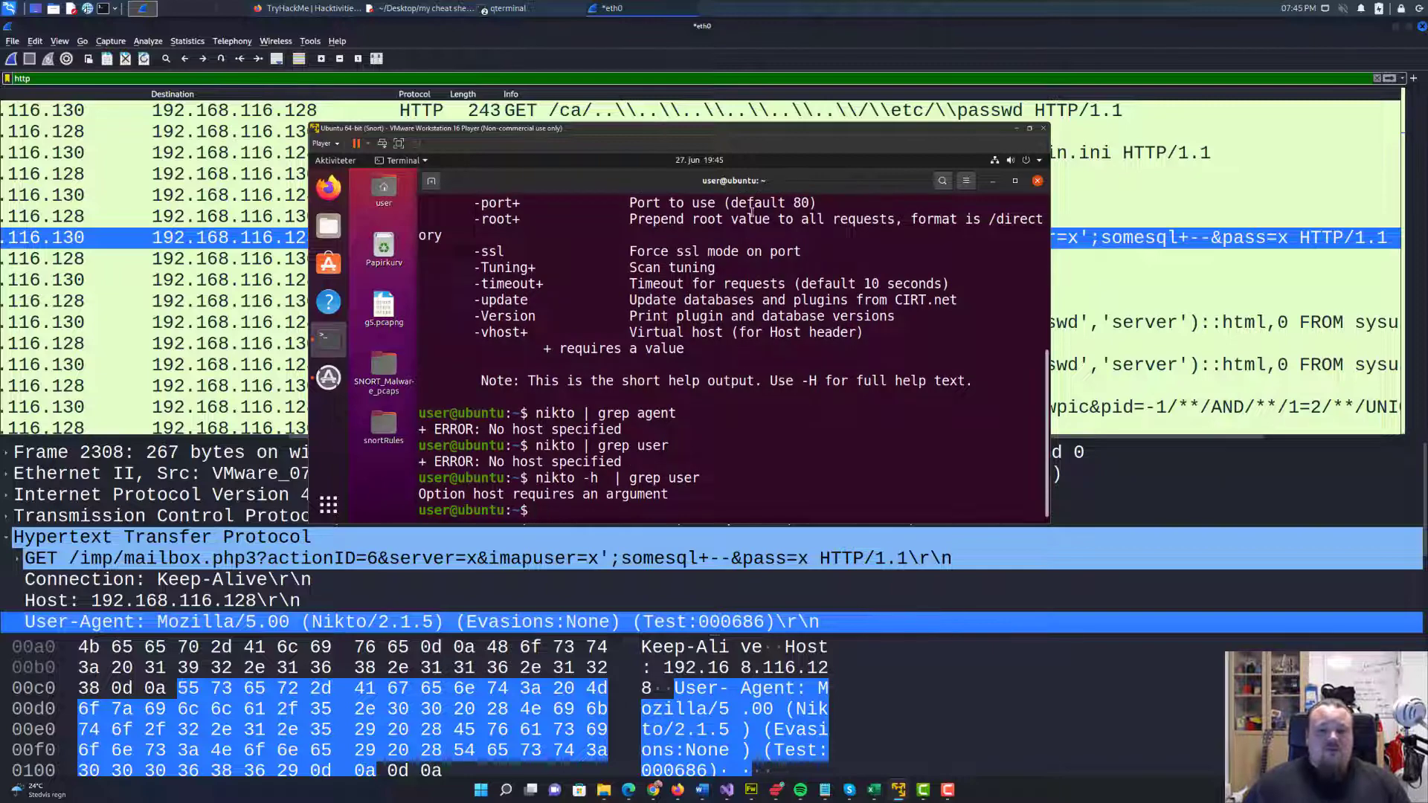
pyautogui.moveTo(718, 131); pyautogui.dragTo(1427, 195)
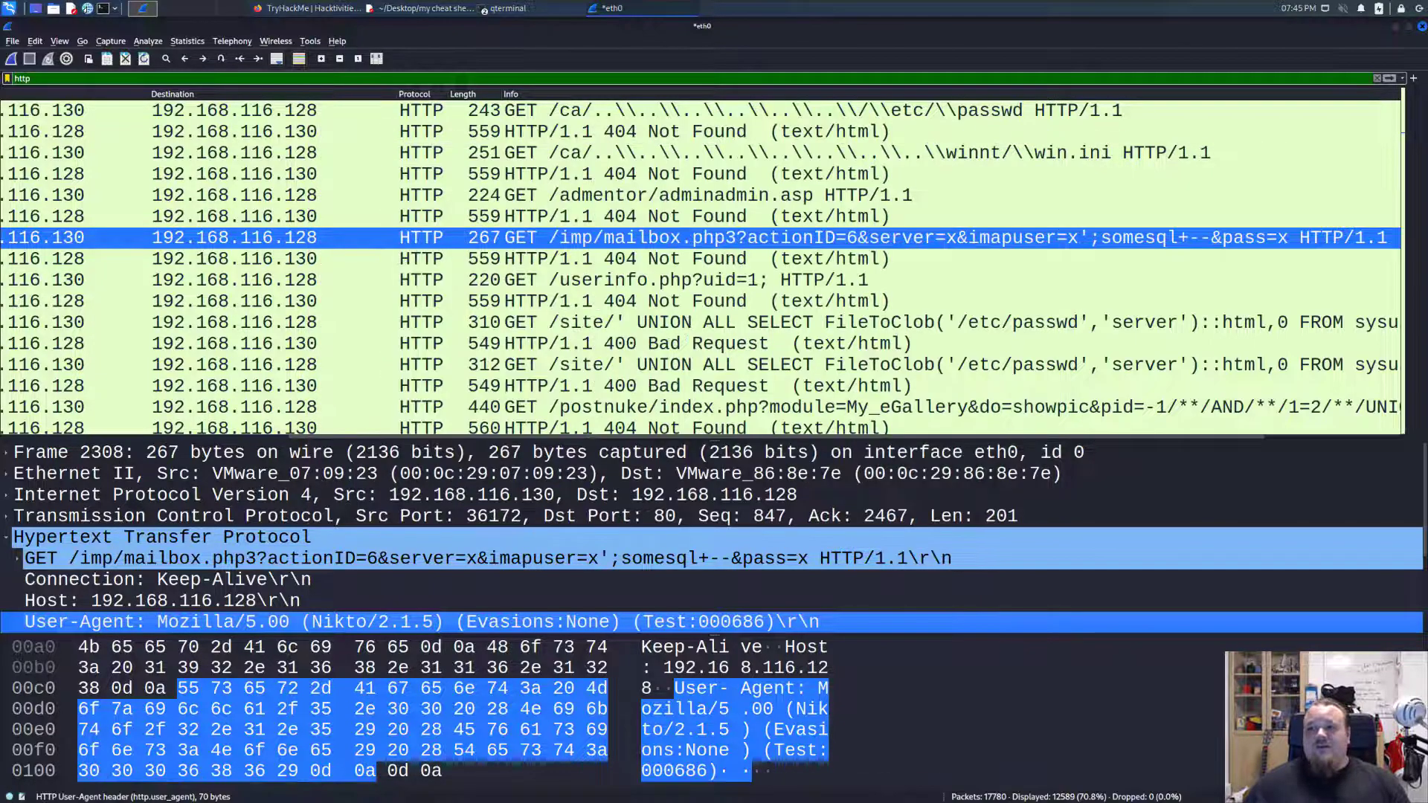
# Switch to Firefox and search the web for "nikto user agent" in a new tab.
pyautogui.click(286, 9)
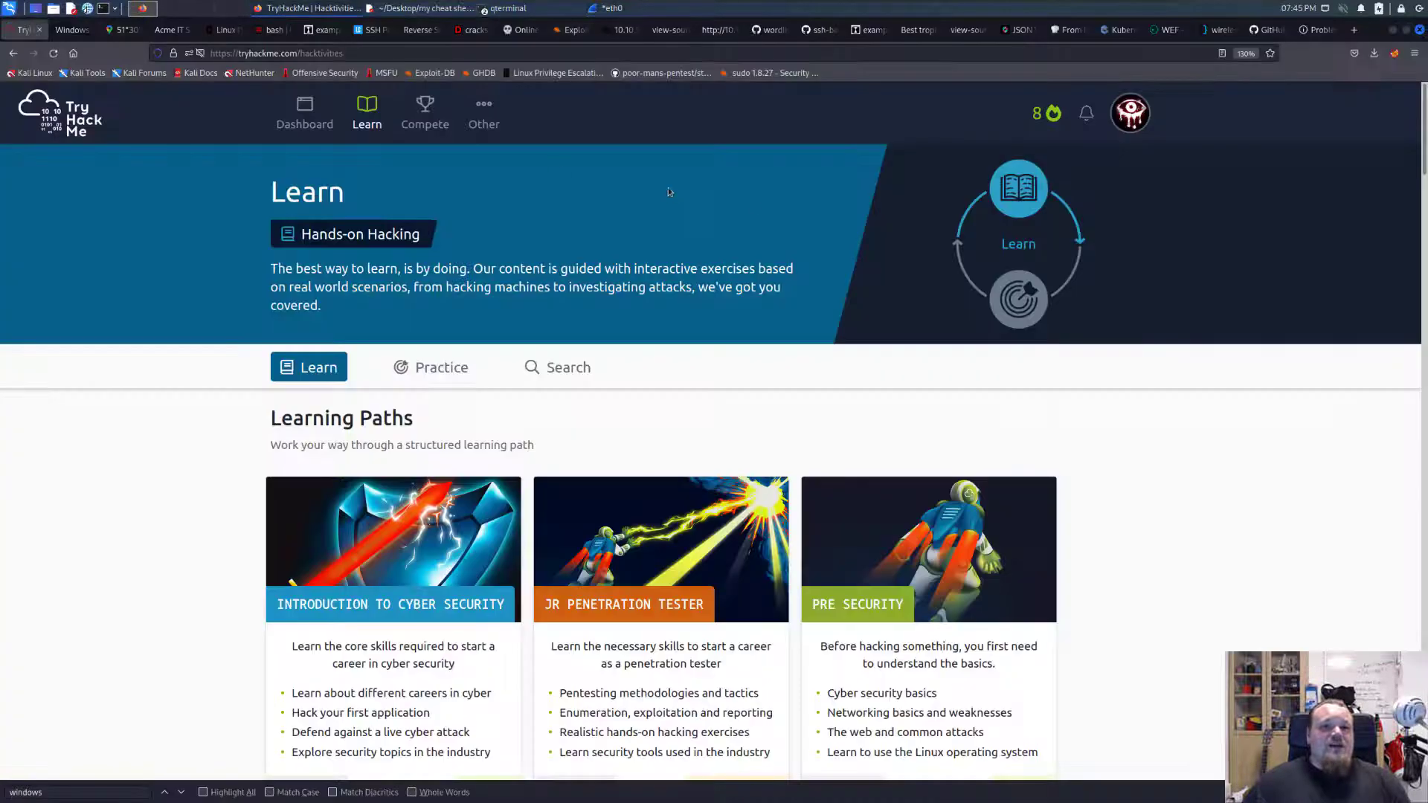
pyautogui.hotkey('ctrl', 't')
pyautogui.write('nikto')
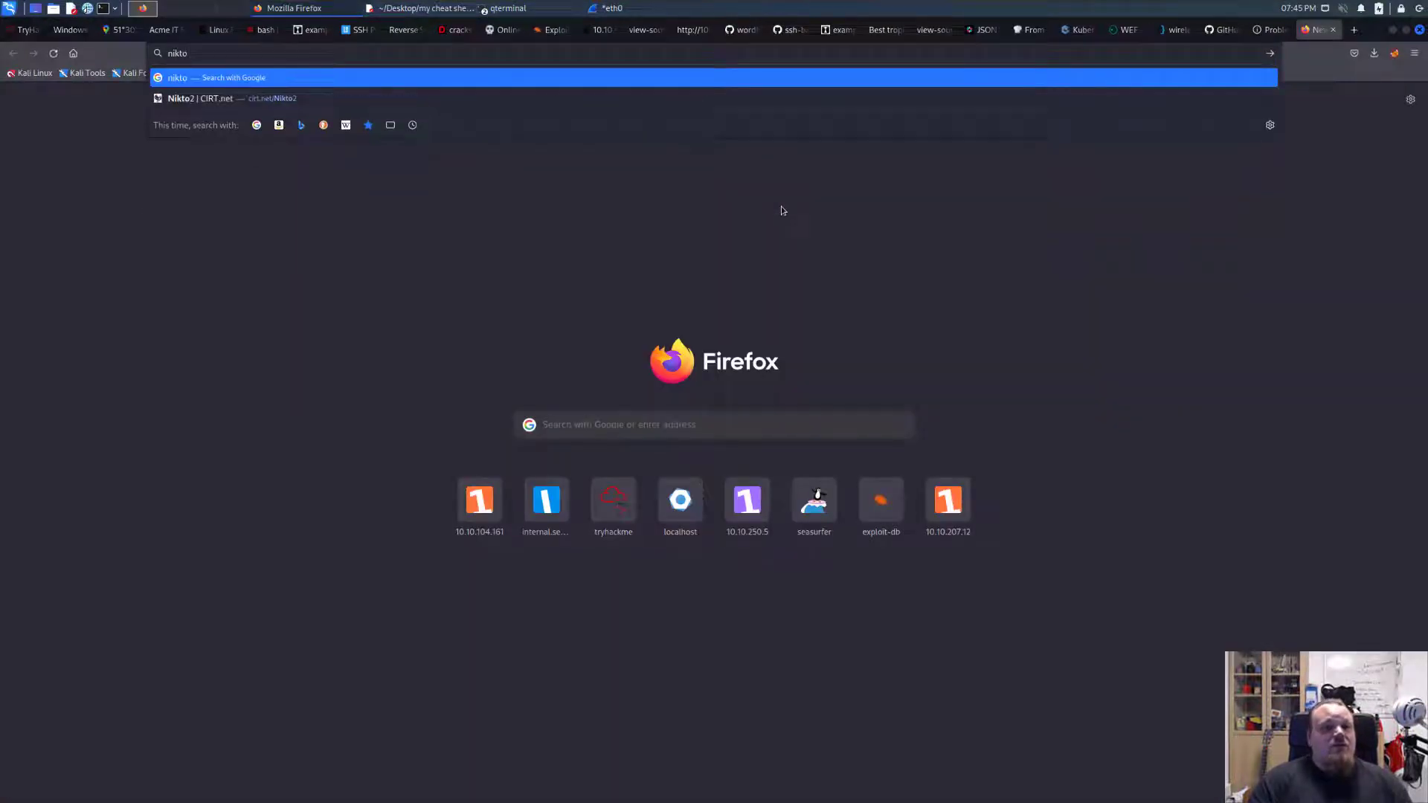
pyautogui.write(' user agent')
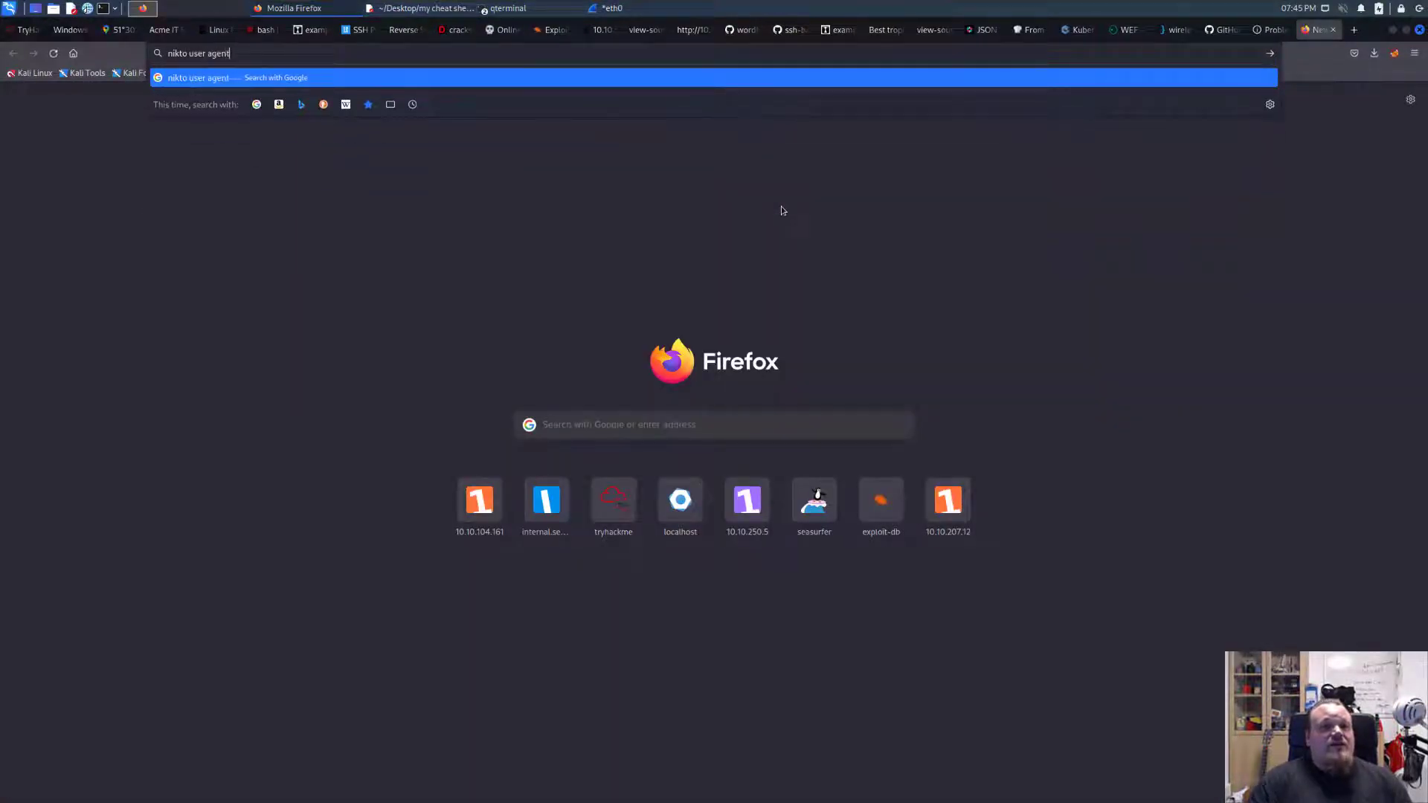
pyautogui.press('Return')
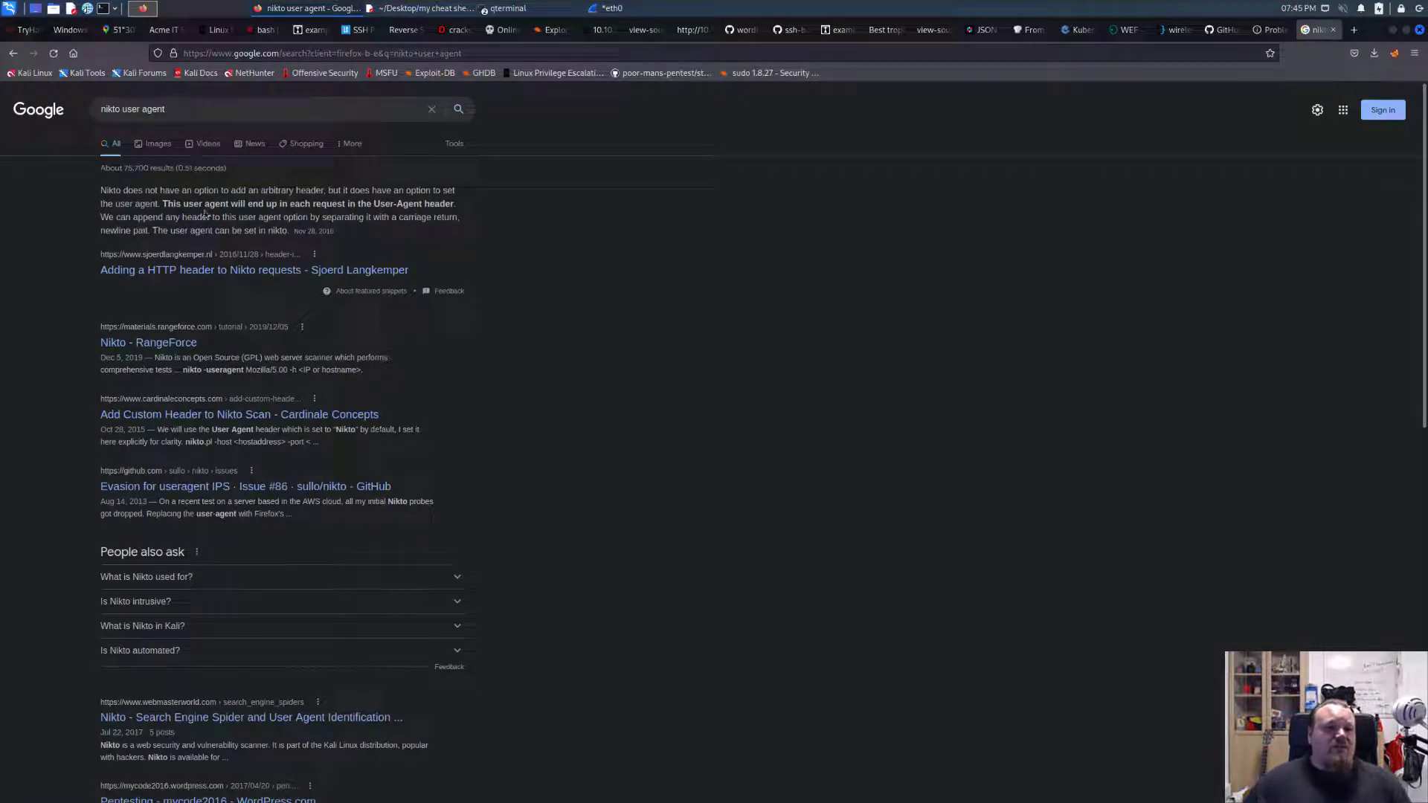
# Open the result "Adding a HTTP header to Nikto requests" and reread Nikto's short help in the Ubuntu terminal for a user agent option.
pyautogui.click(247, 271)
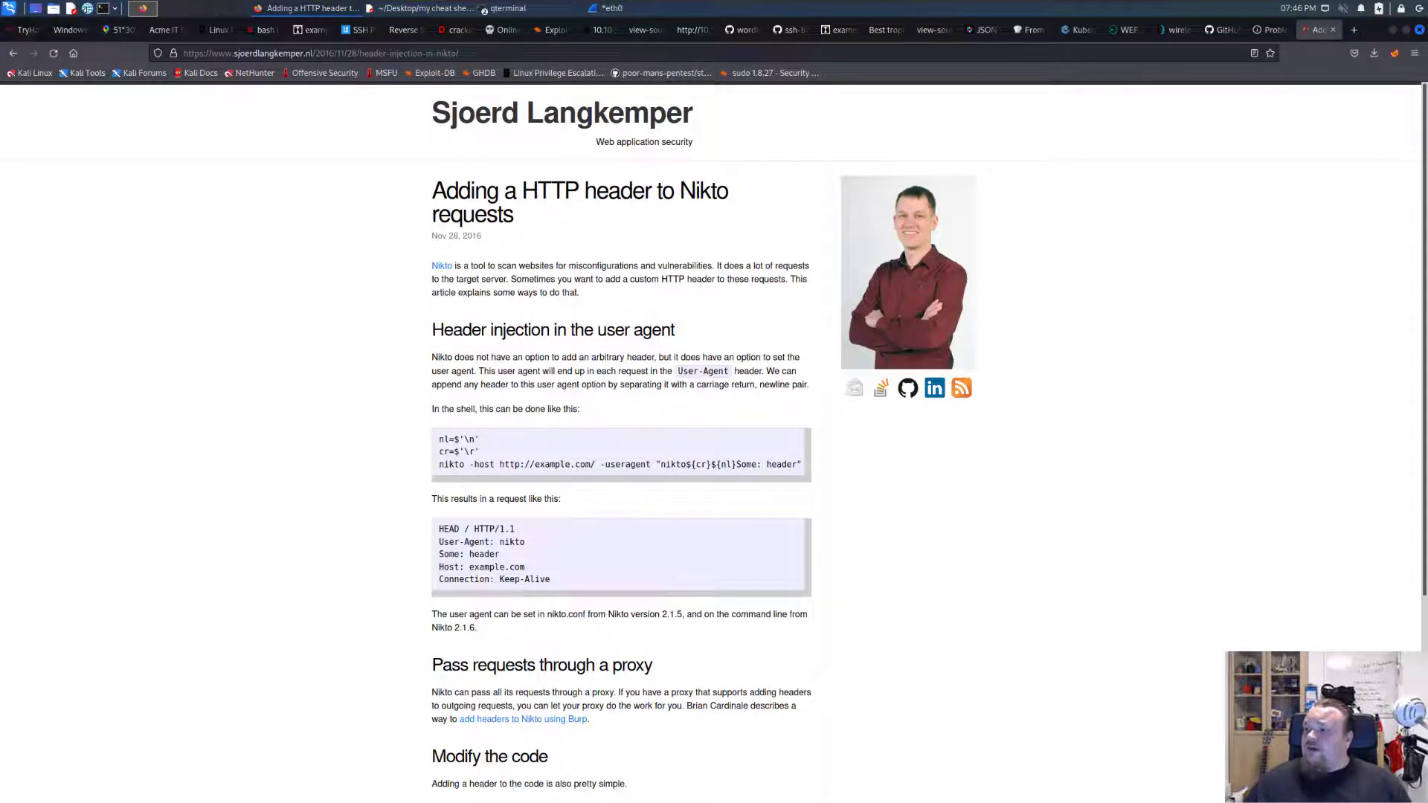
pyautogui.moveTo(1427, 164); pyautogui.dragTo(541, 169)
pyautogui.scroll(3, 642, 329)
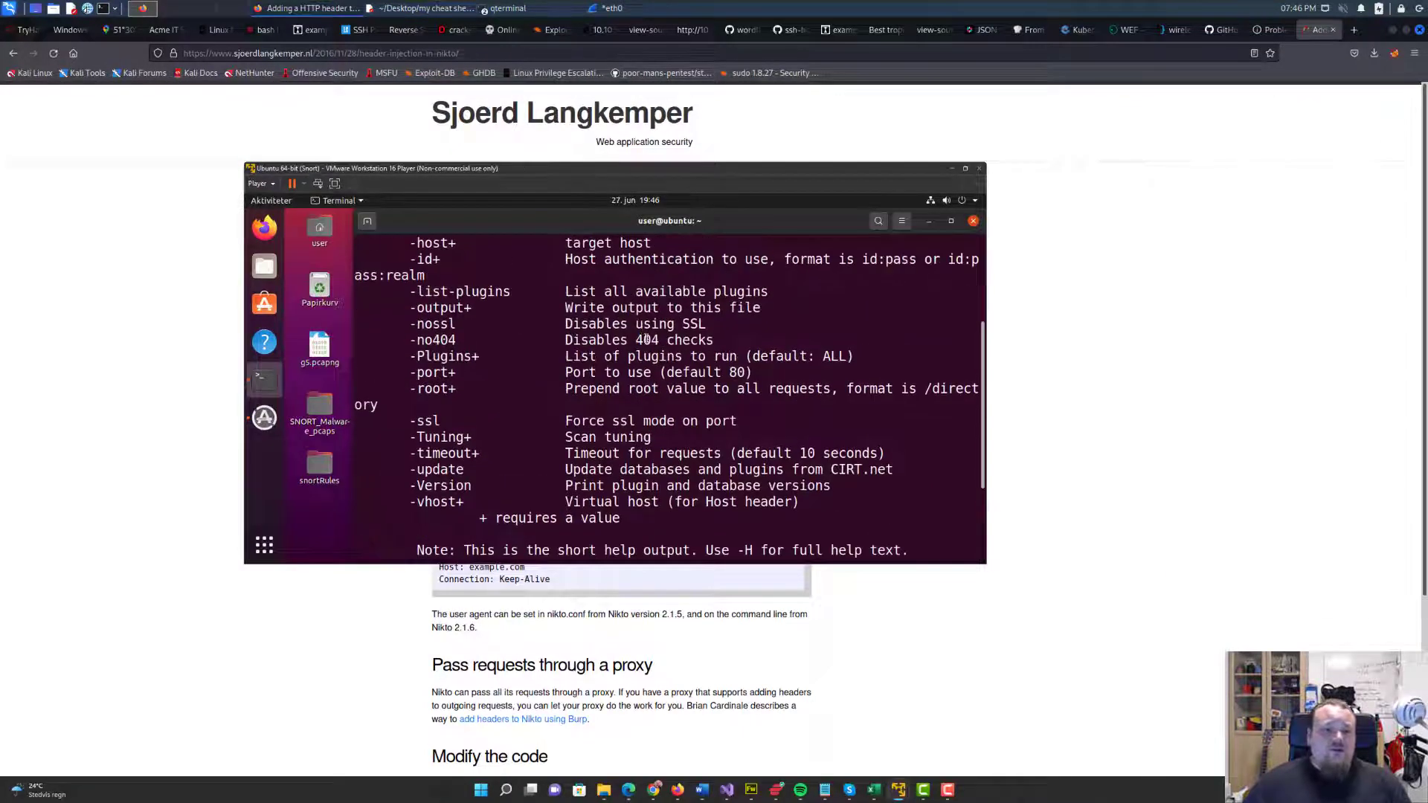
pyautogui.scroll(4, 645, 339)
pyautogui.scroll(-4, 554, 376)
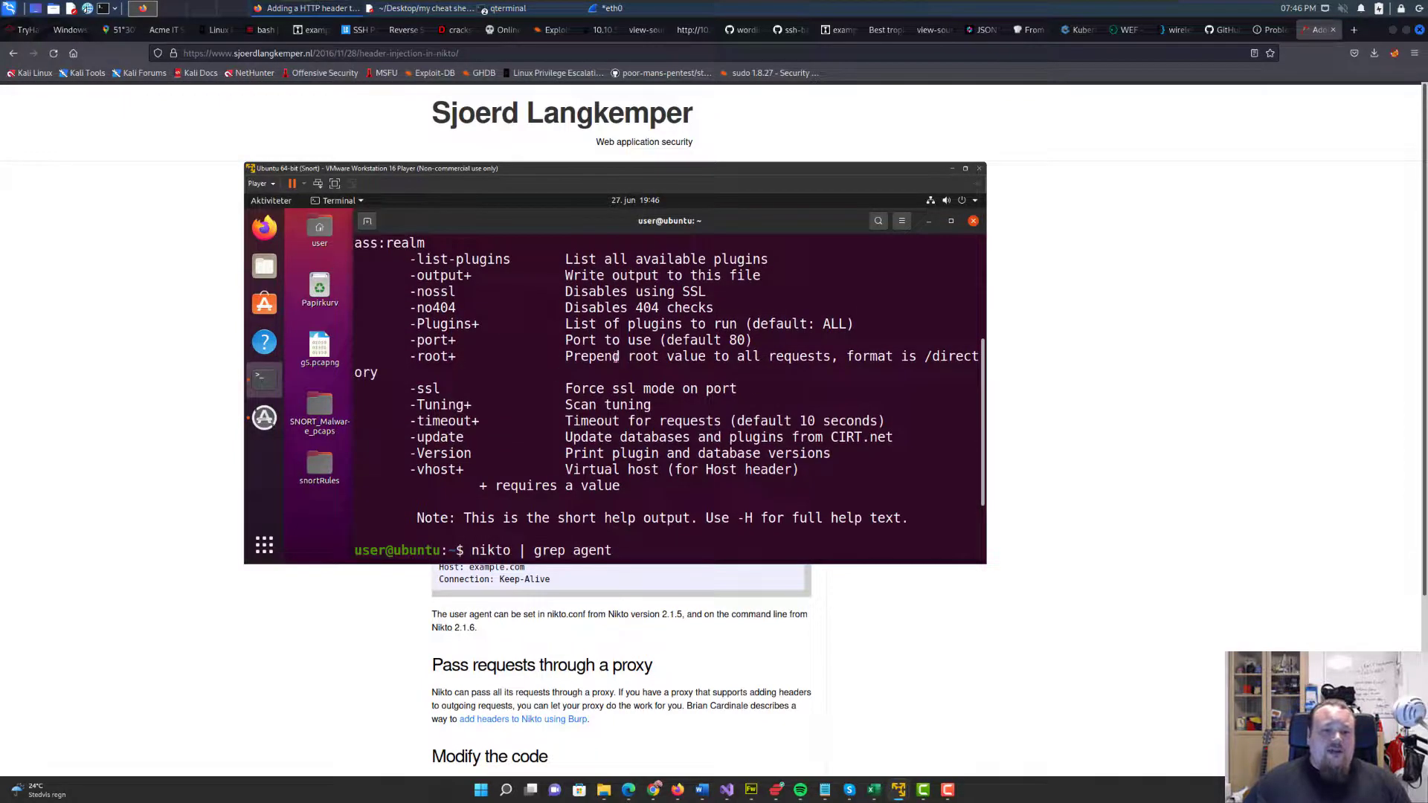
pyautogui.scroll(-2, 787, 491)
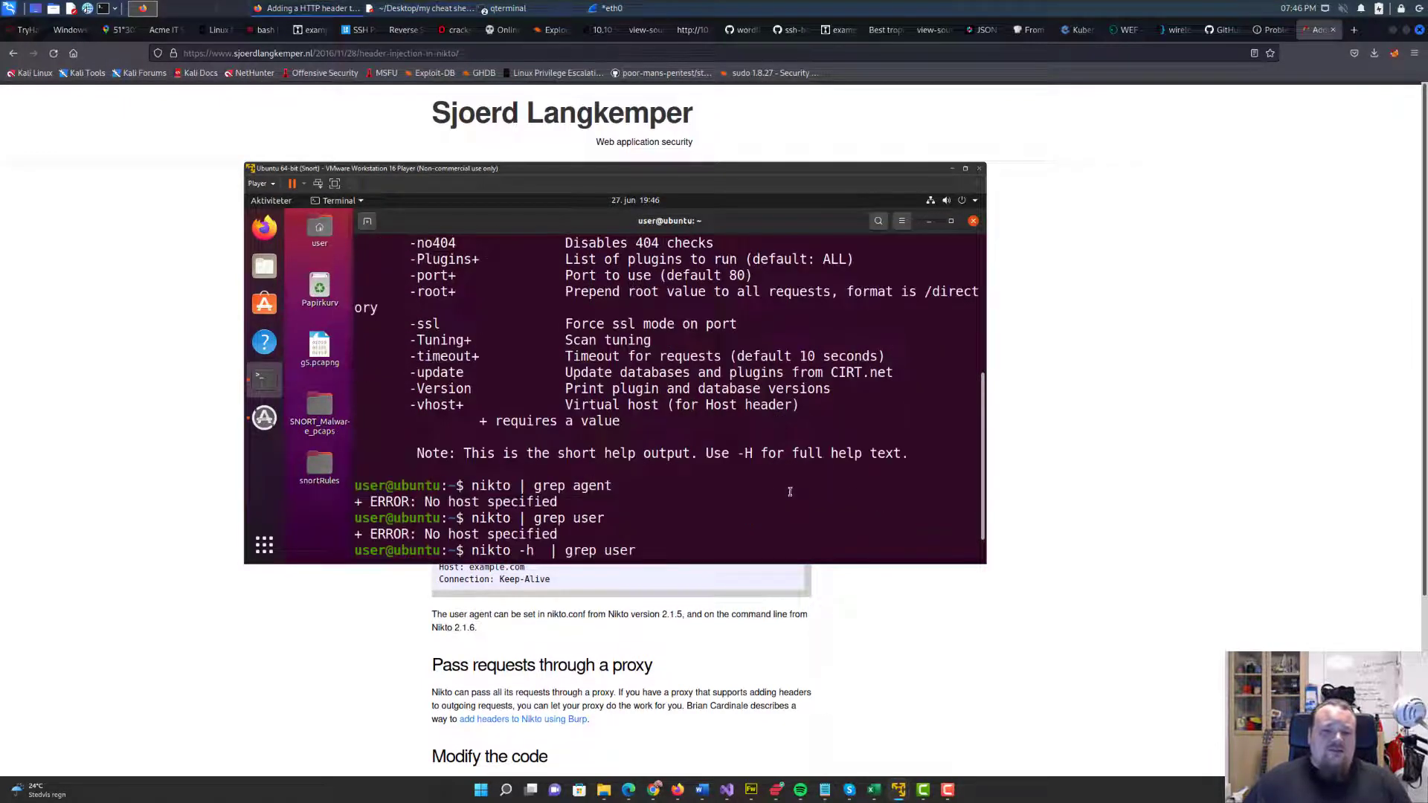
pyautogui.scroll(3, 623, 436)
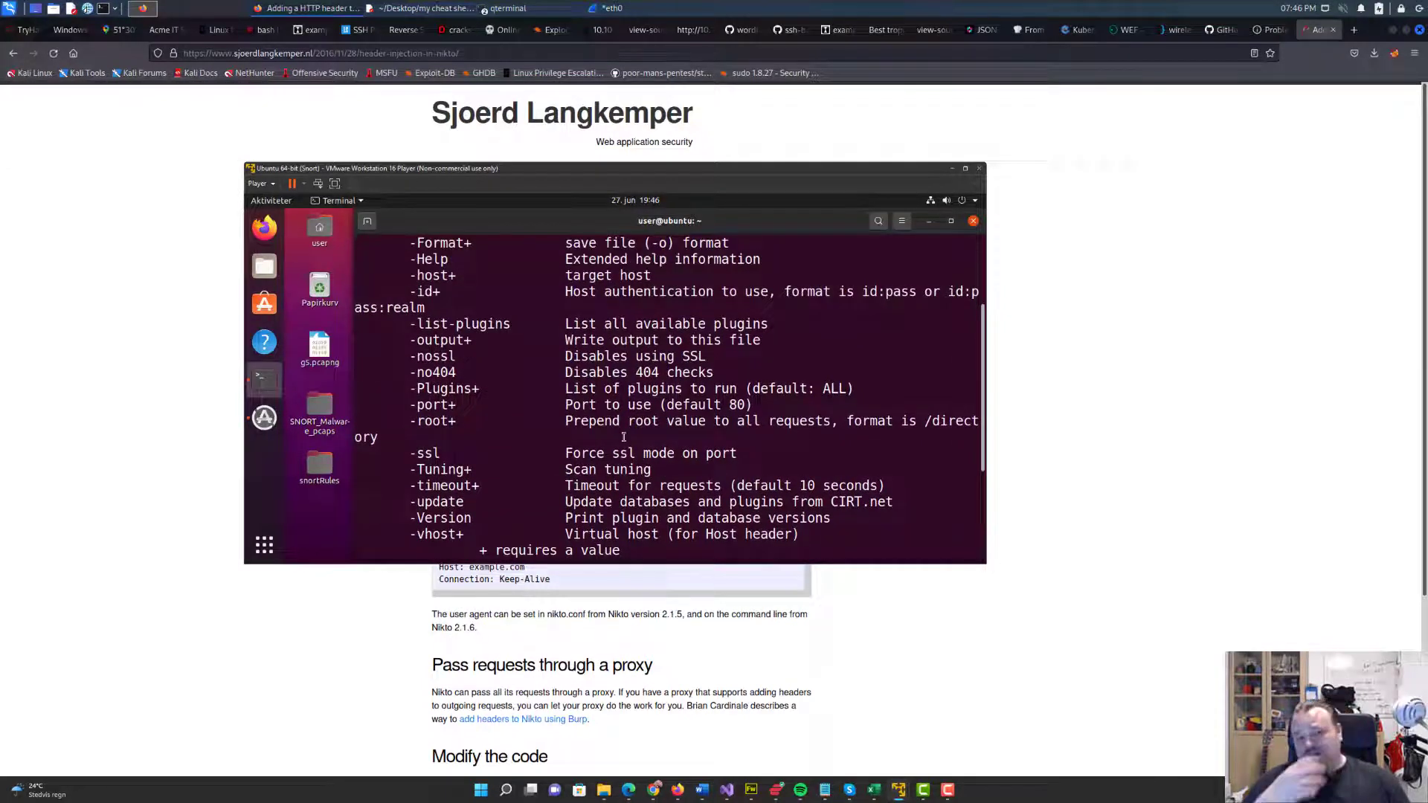
pyautogui.scroll(3, 621, 429)
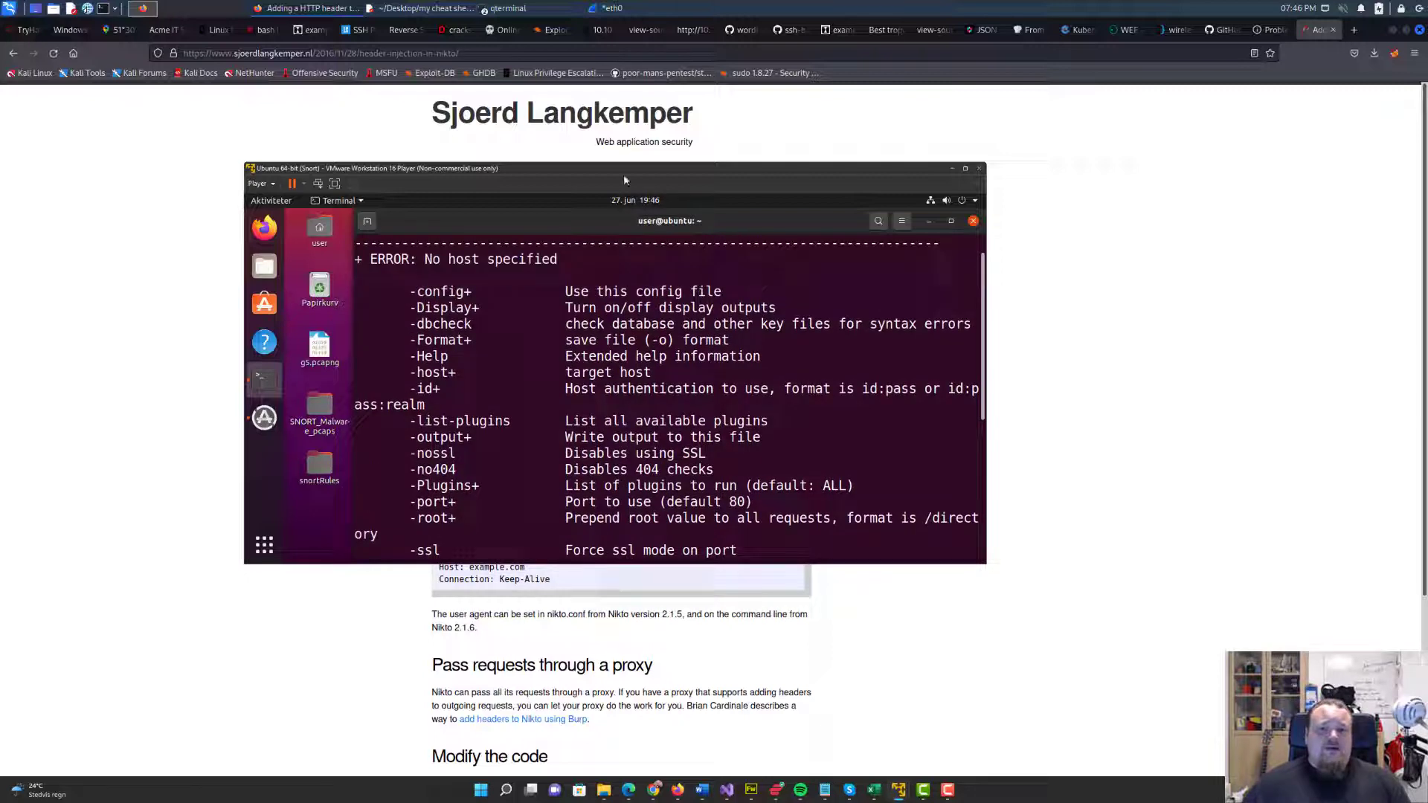
pyautogui.moveTo(619, 166); pyautogui.dragTo(1427, 171)
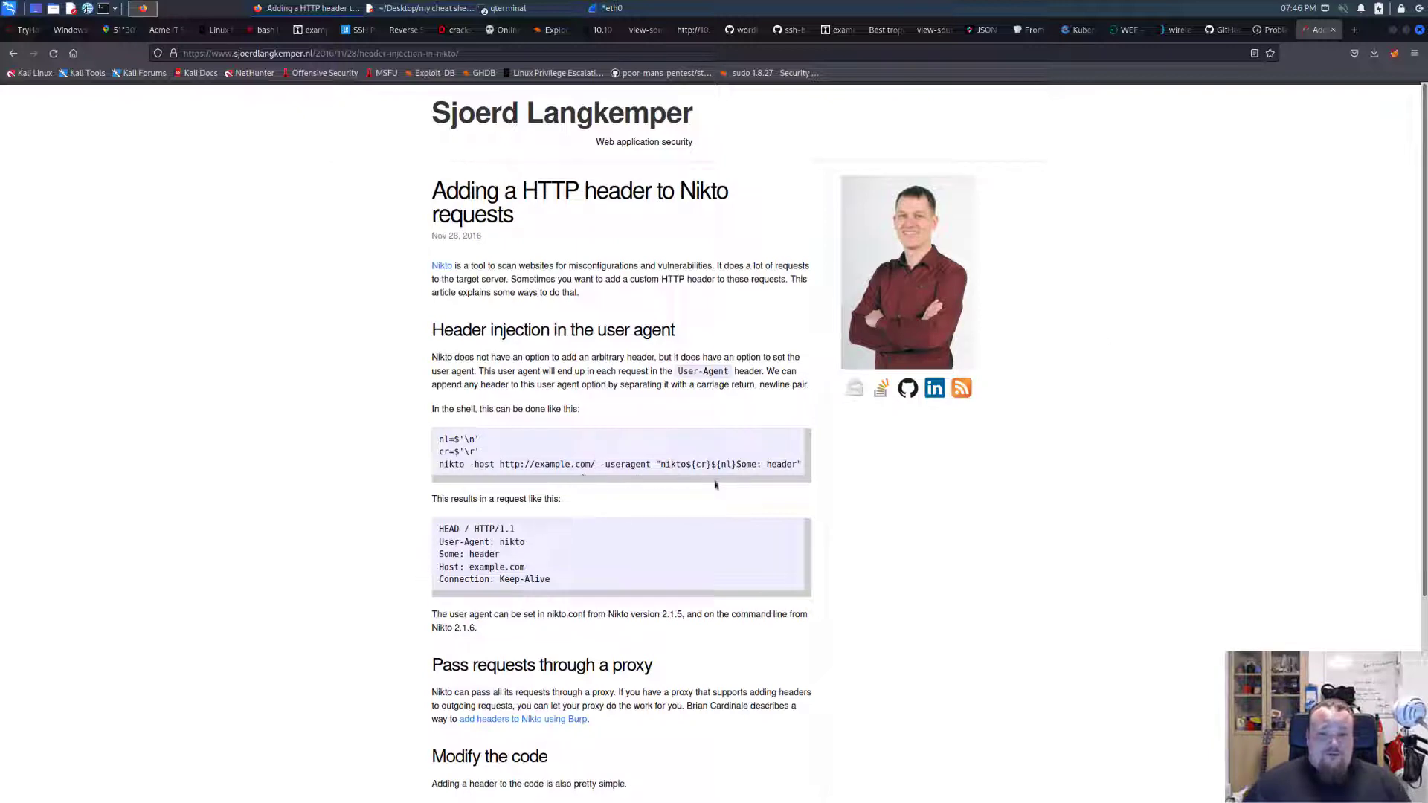
# Highlight the -useragent option in the article's example nikto command.
pyautogui.scroll(-3, 559, 495)
pyautogui.scroll(3, 591, 402)
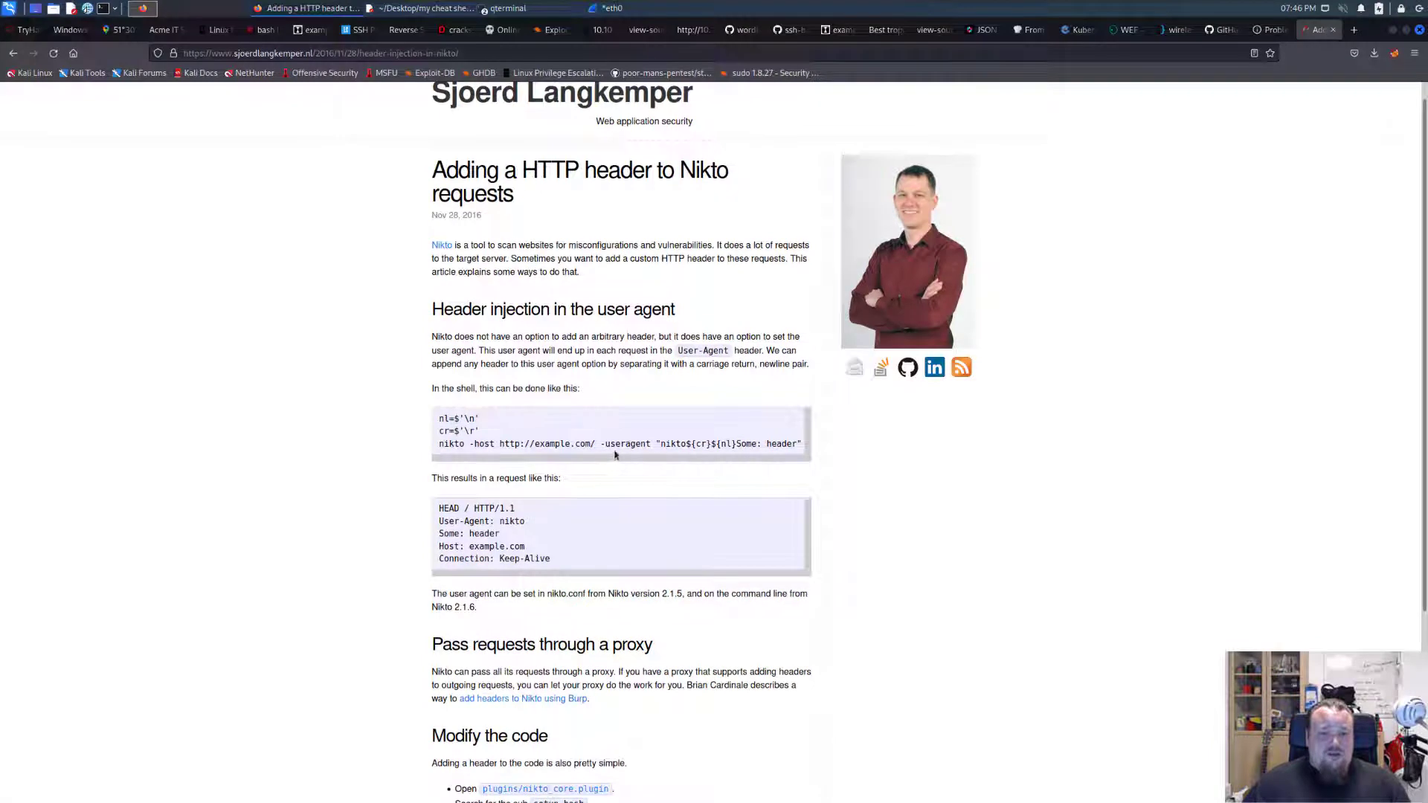
pyautogui.doubleClick(602, 441)
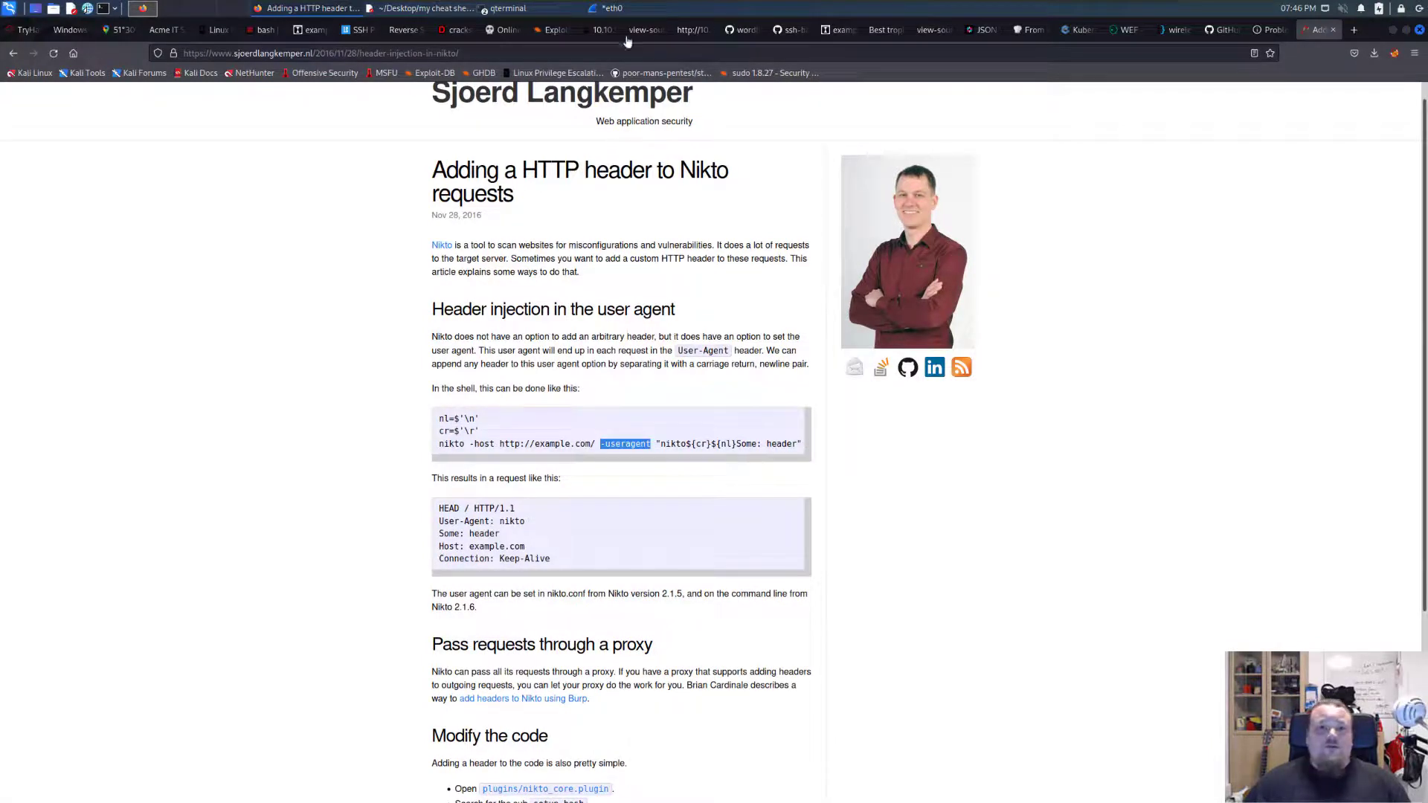
# Switch to Wireshark and start a fresh capture on eth0 in place of the current one.
pyautogui.click(612, 9)
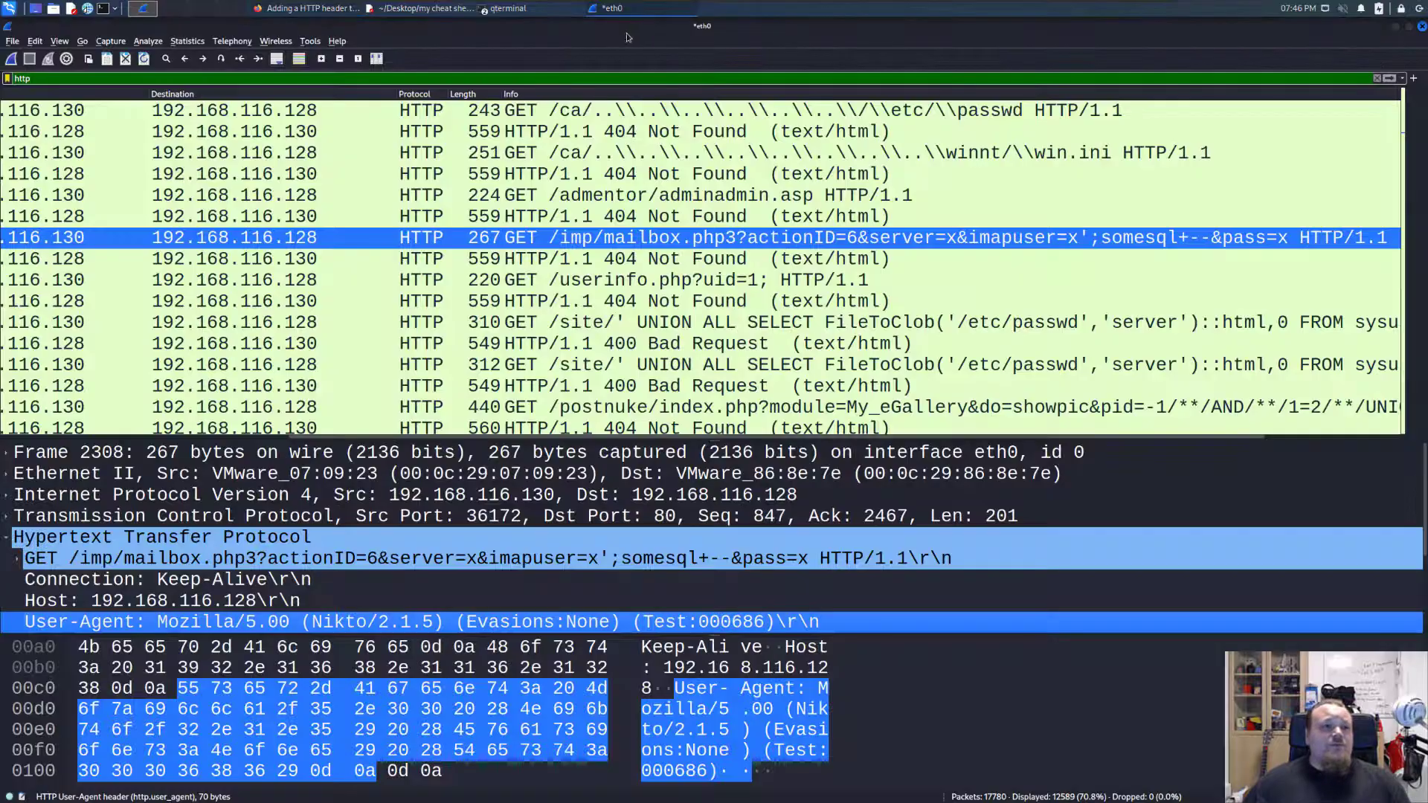
pyautogui.click(12, 58)
pyautogui.click(728, 411)
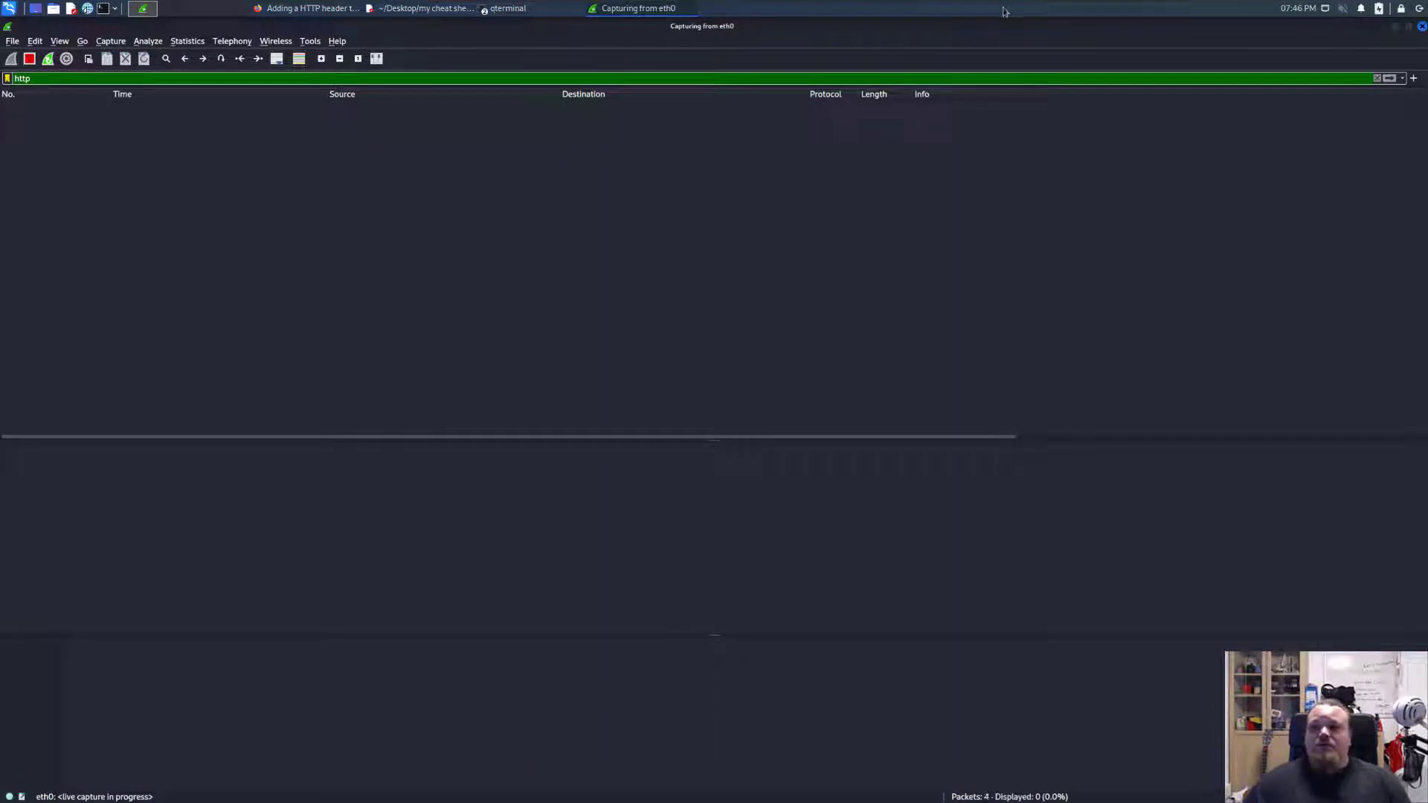
# Bring up the Ubuntu virtual machine, clear its terminal and recall the command nikto -h 192.168.116.128.
pyautogui.moveTo(1427, 137); pyautogui.dragTo(662, 161)
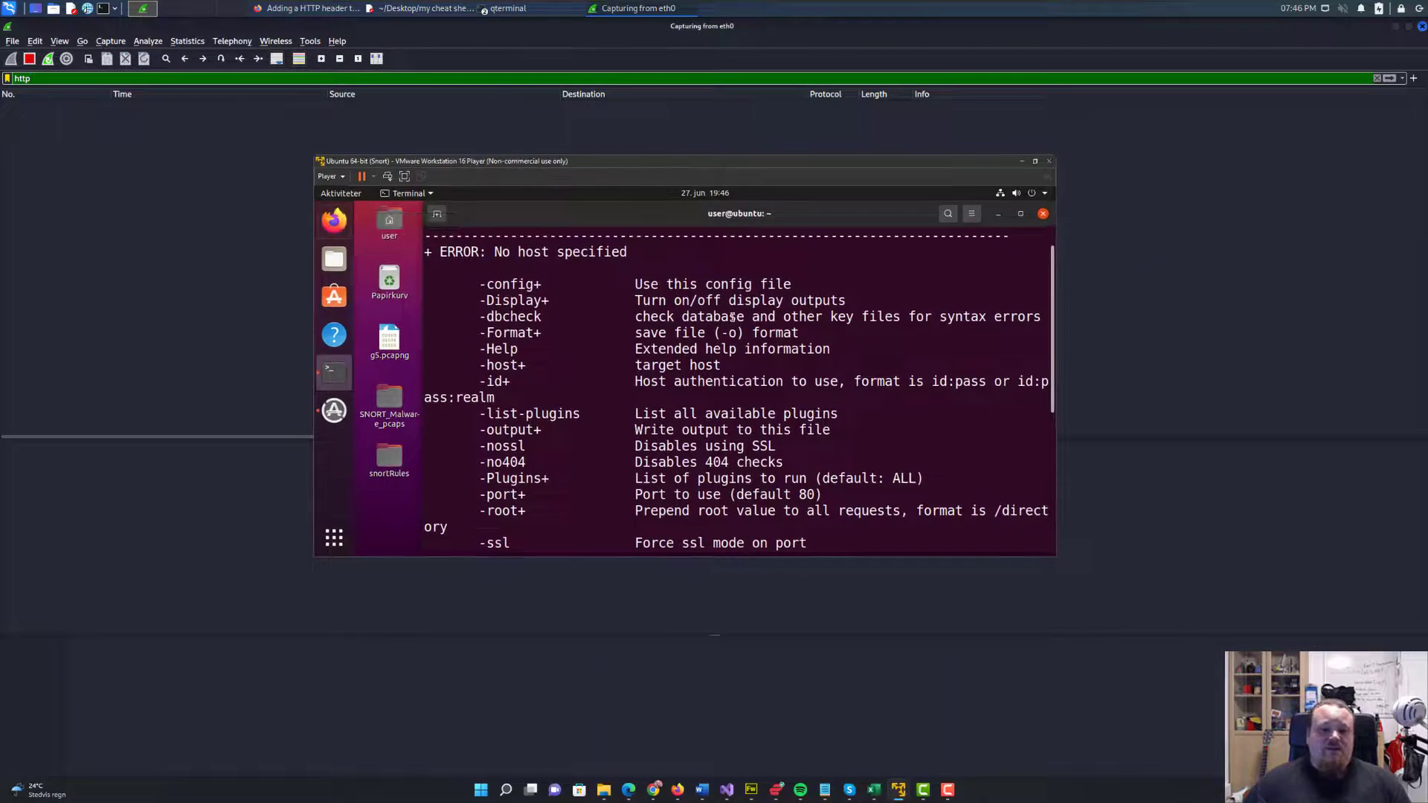
pyautogui.write('clear')
pyautogui.press('Return')
pyautogui.press('Up')
pyautogui.press('Up')
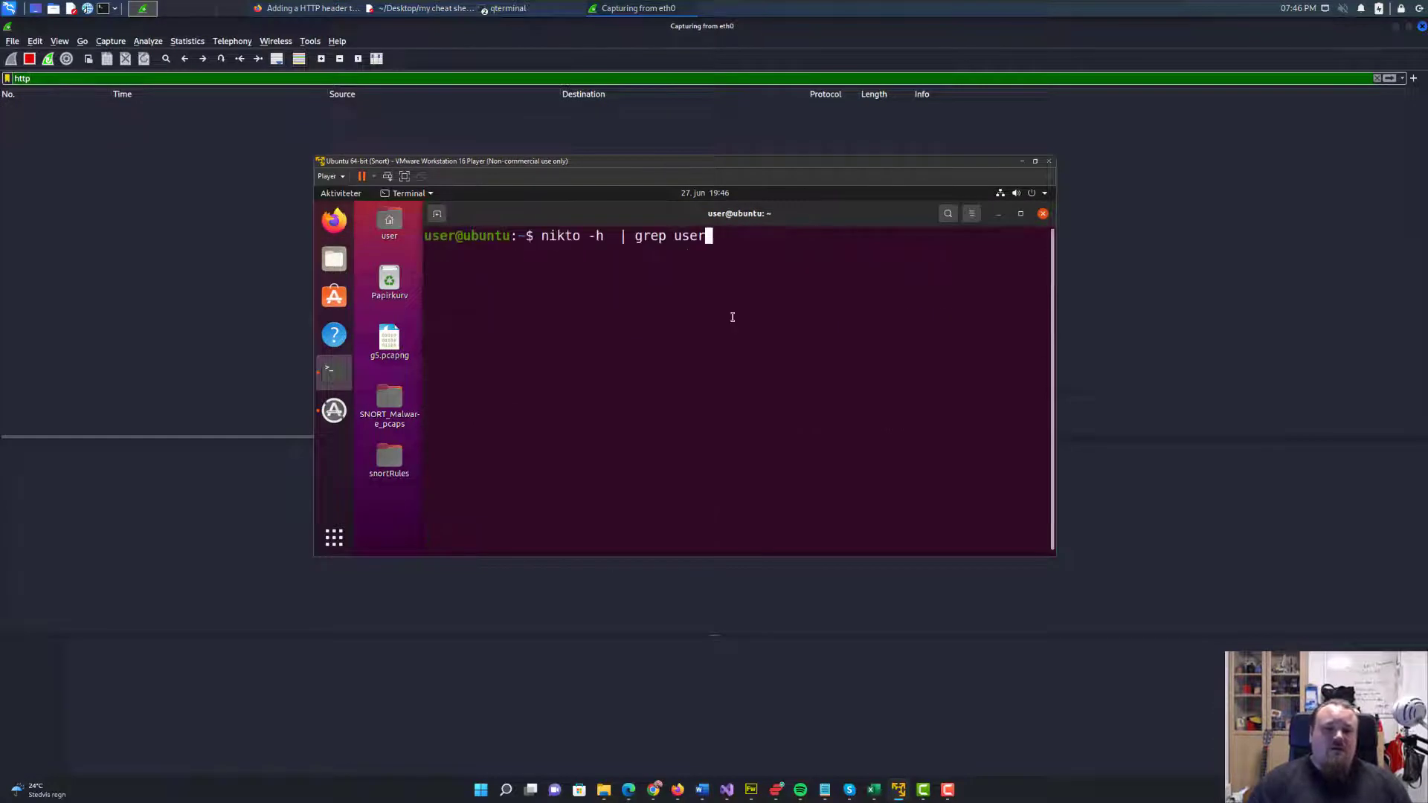
pyautogui.press('Left')
pyautogui.press('Left')
pyautogui.press('Left')
pyautogui.press('Left')
pyautogui.press('Left')
pyautogui.press('Left')
pyautogui.press('Left')
pyautogui.press('Left')
pyautogui.press('Left')
pyautogui.press('Left')
pyautogui.press('Left')
pyautogui.press('Left')
pyautogui.press('Left')
pyautogui.press('Left')
pyautogui.press('Left')
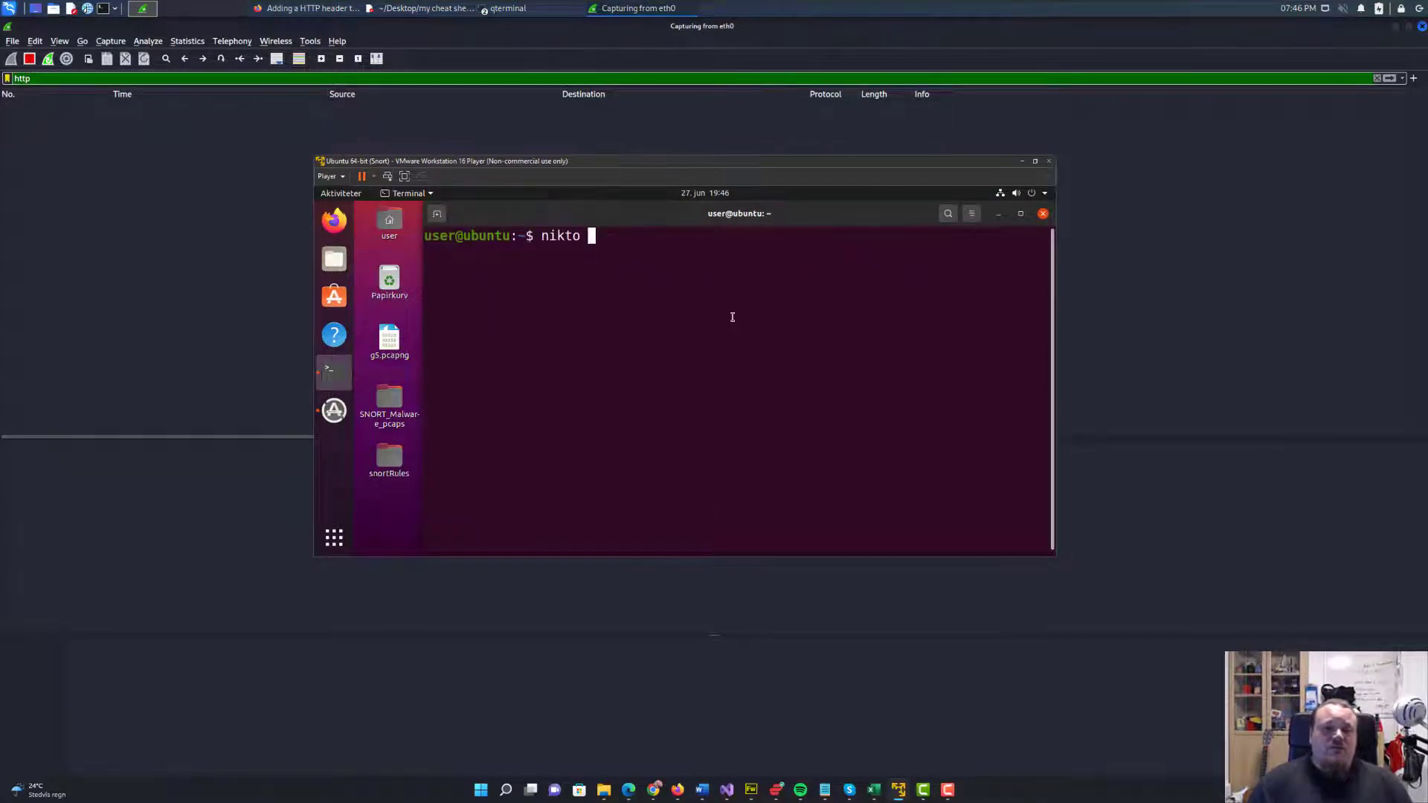
pyautogui.press('Delete')
pyautogui.press('Delete')
pyautogui.press('Delete')
pyautogui.press('Delete')
pyautogui.press('End')
pyautogui.press('Up')
pyautogui.press('Up')
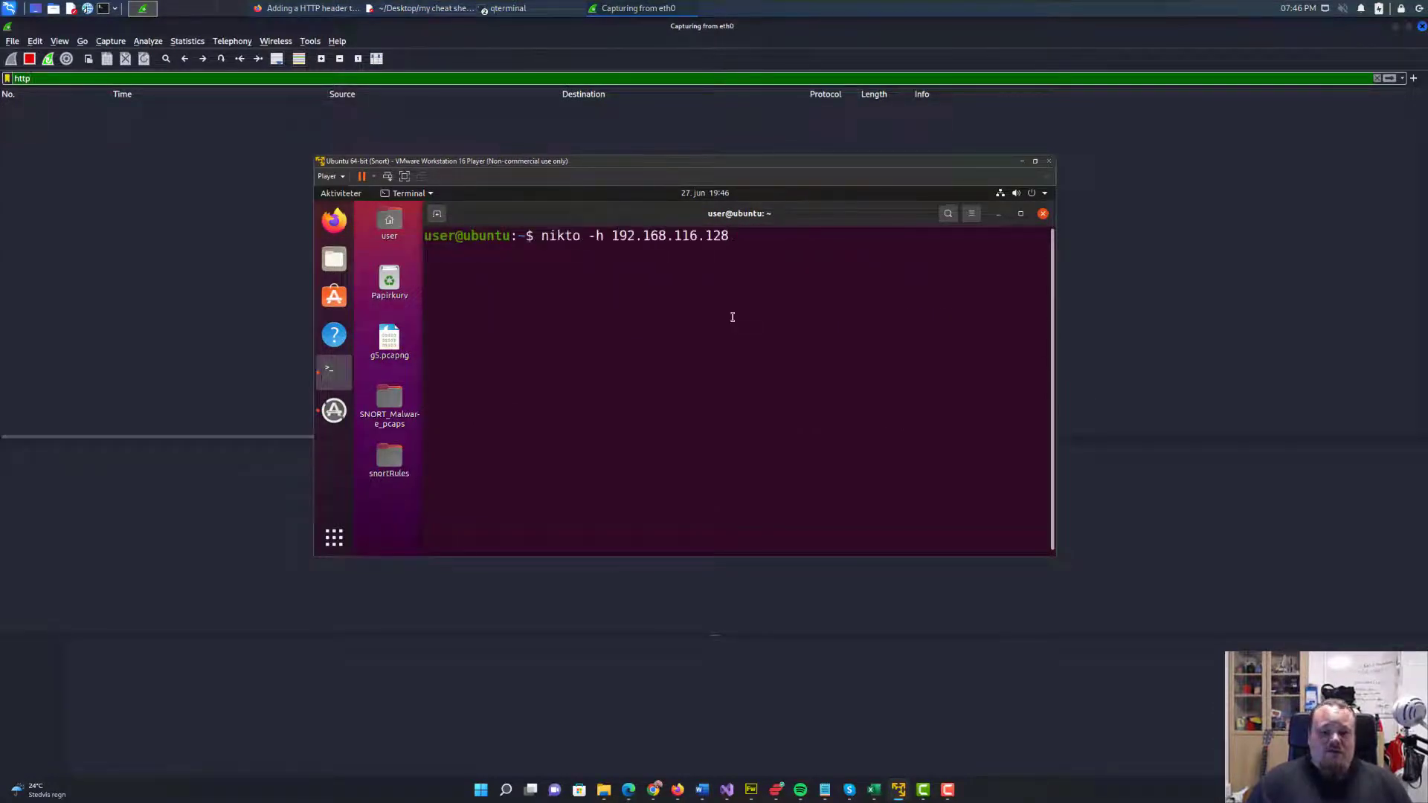
# Add -usergent "My User Agent" to the nikto scan command and try to run it.
pyautogui.write('-ugeragent')
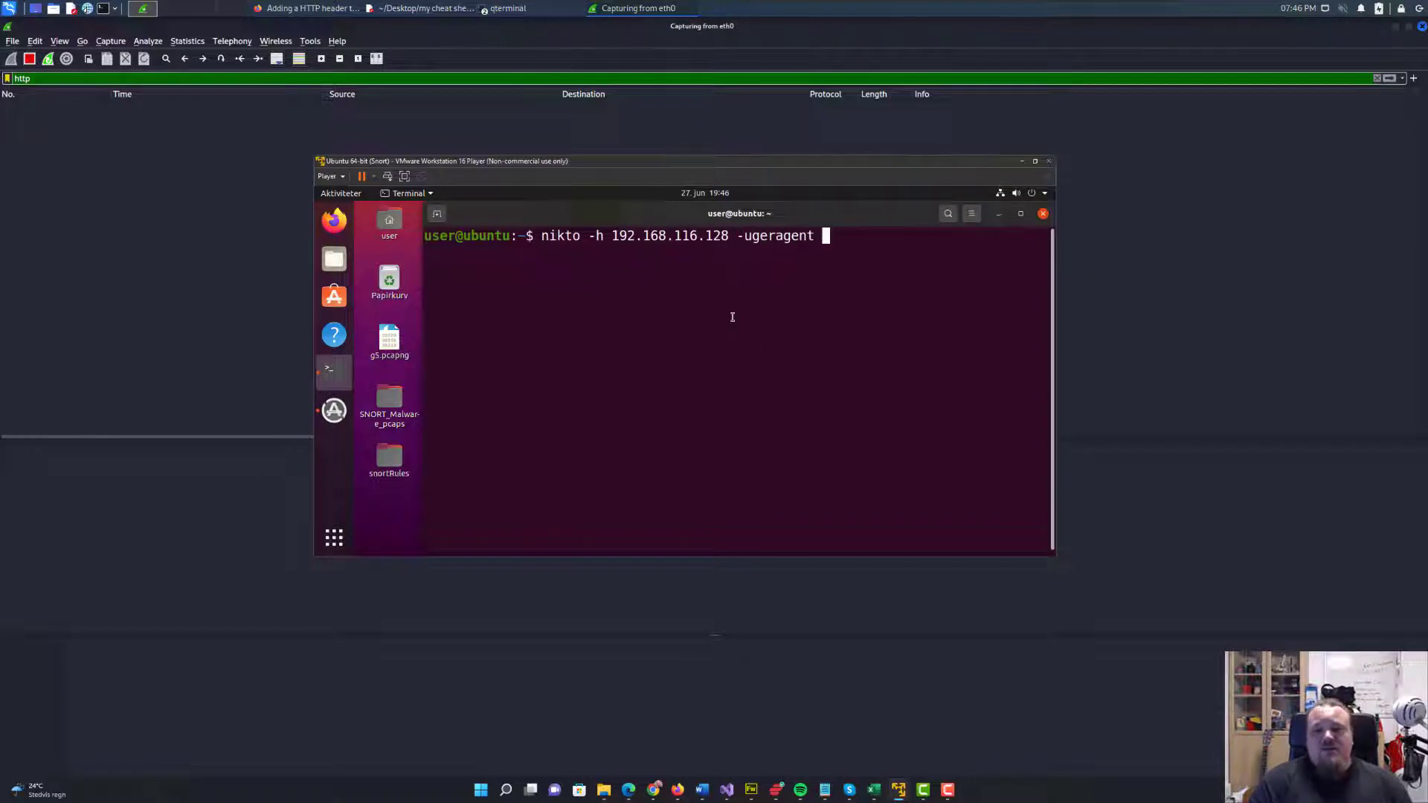
pyautogui.press('BackSpace')
pyautogui.press('BackSpace')
pyautogui.press('BackSpace')
pyautogui.press('BackSpace')
pyautogui.press('BackSpace')
pyautogui.press('BackSpace')
pyautogui.press('BackSpace')
pyautogui.press('BackSpace')
pyautogui.press('BackSpace')
pyautogui.press('BackSpace')
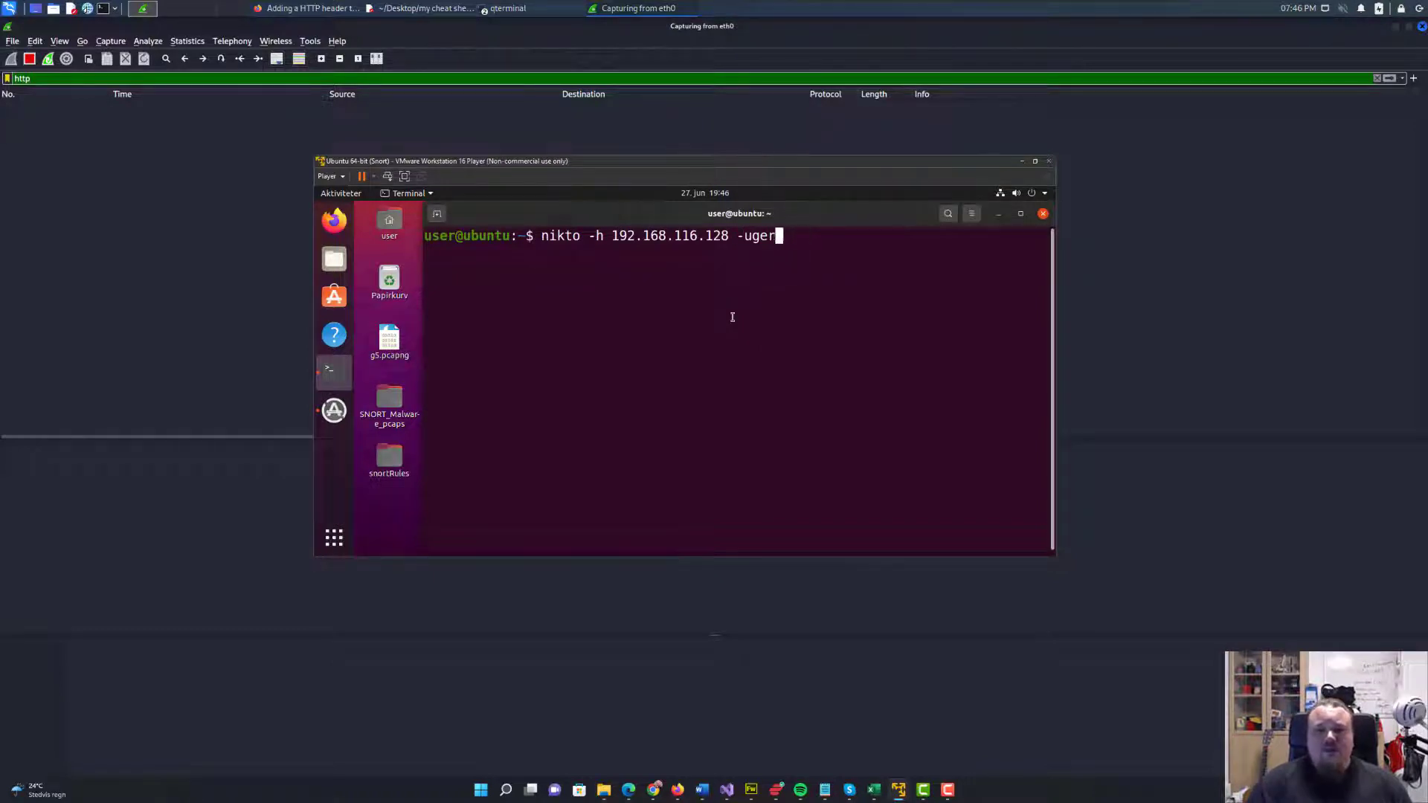
pyautogui.write('usergent "')
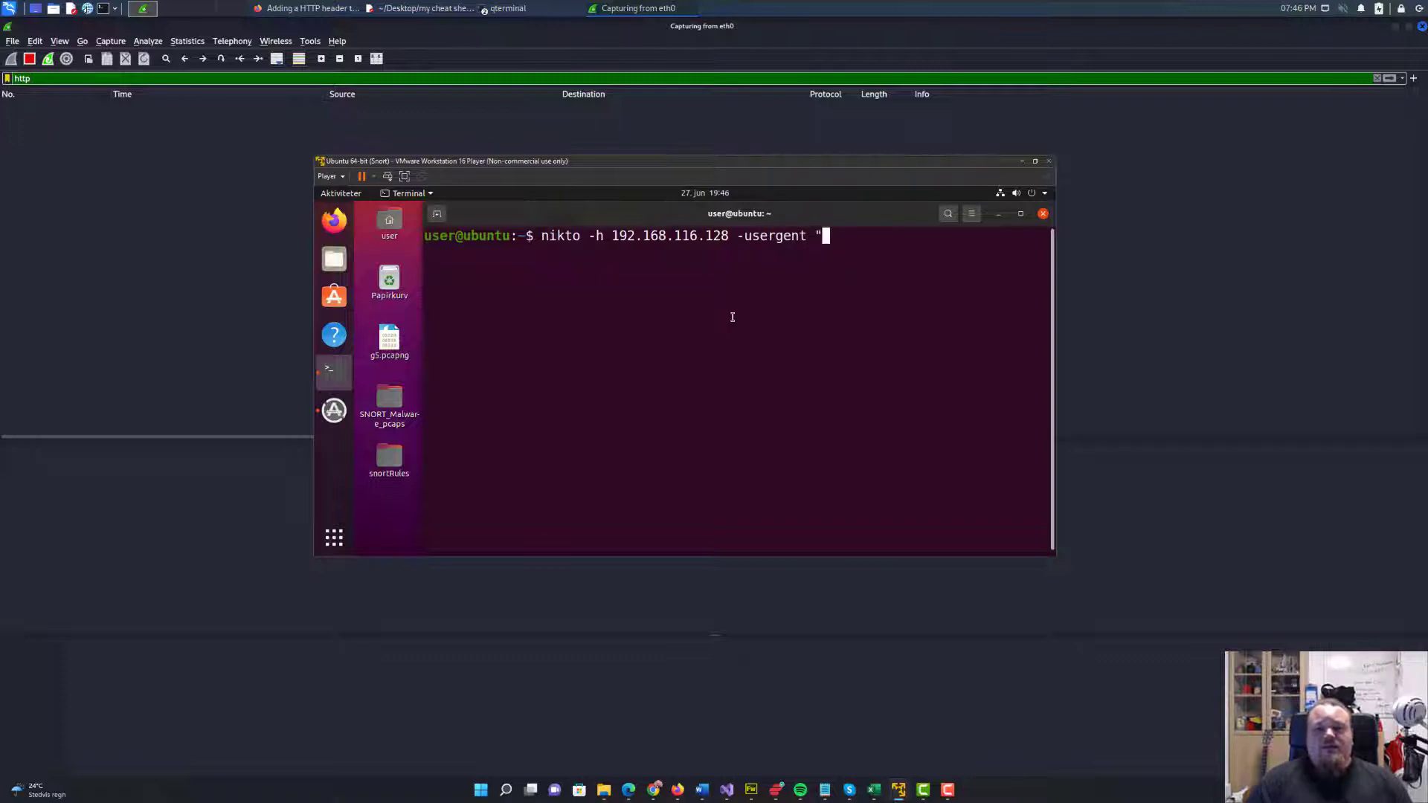
pyautogui.write('My ')
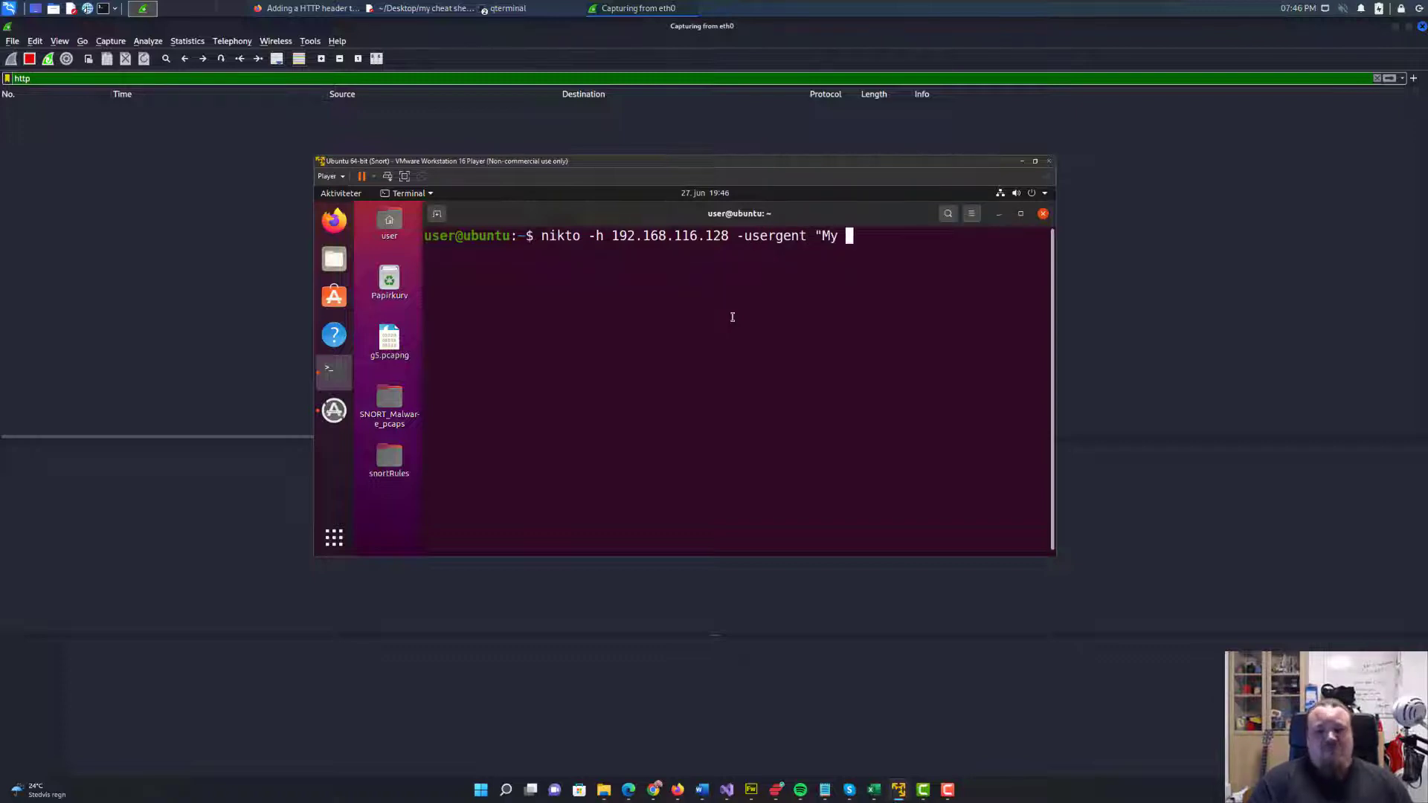
pyautogui.write('User Agent"')
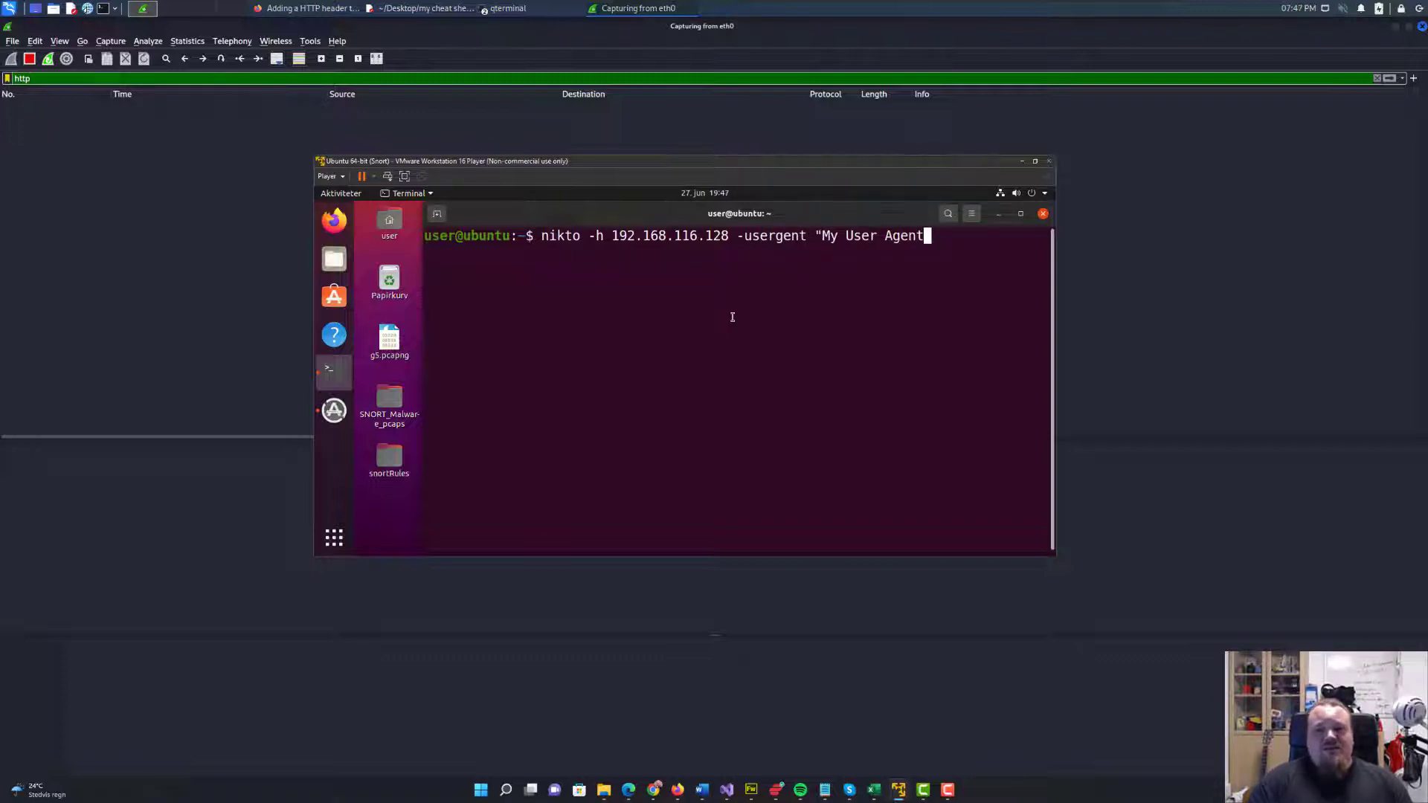
pyautogui.press('Return')
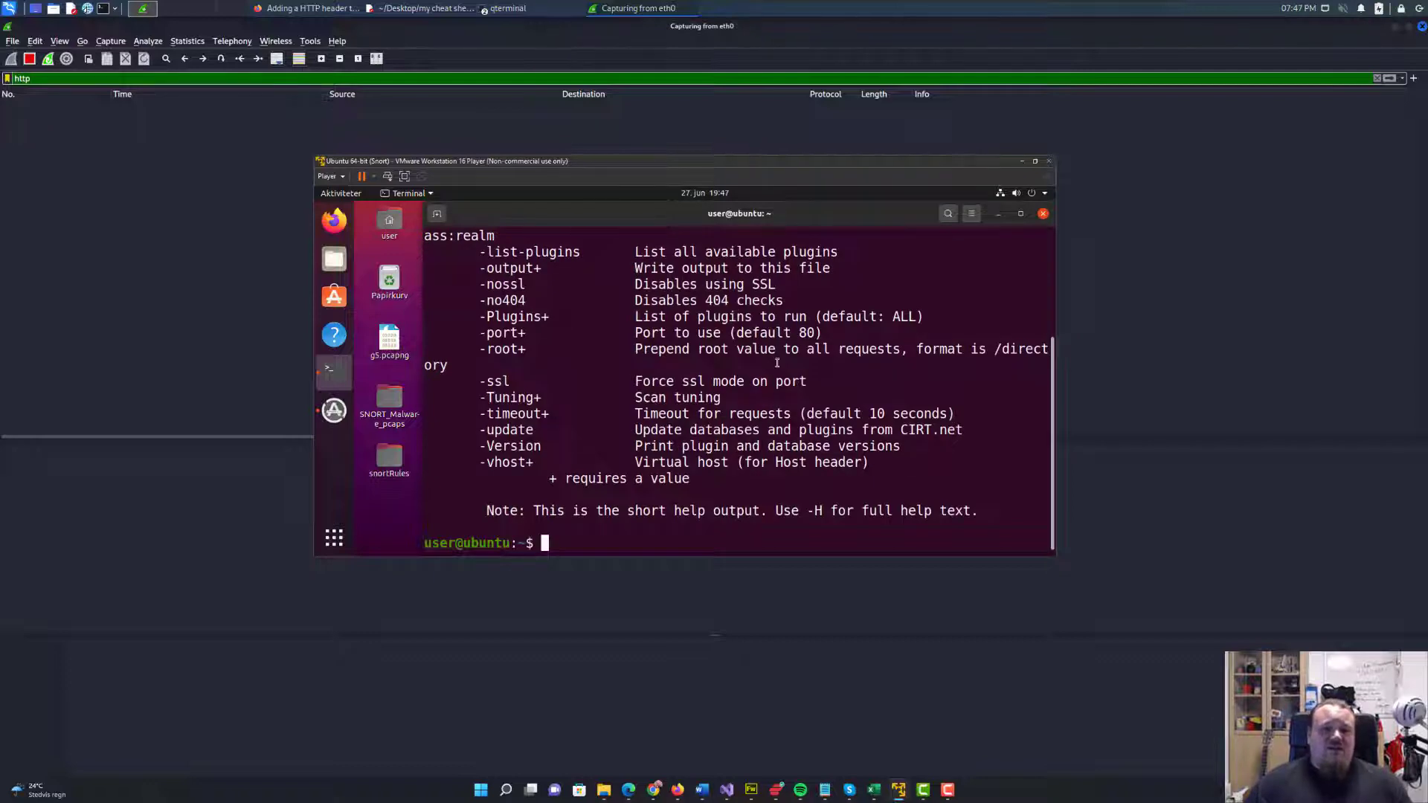
# Check the rejected option name in the output, correct it to -useragent and run the scan command again.
pyautogui.scroll(4, 777, 363)
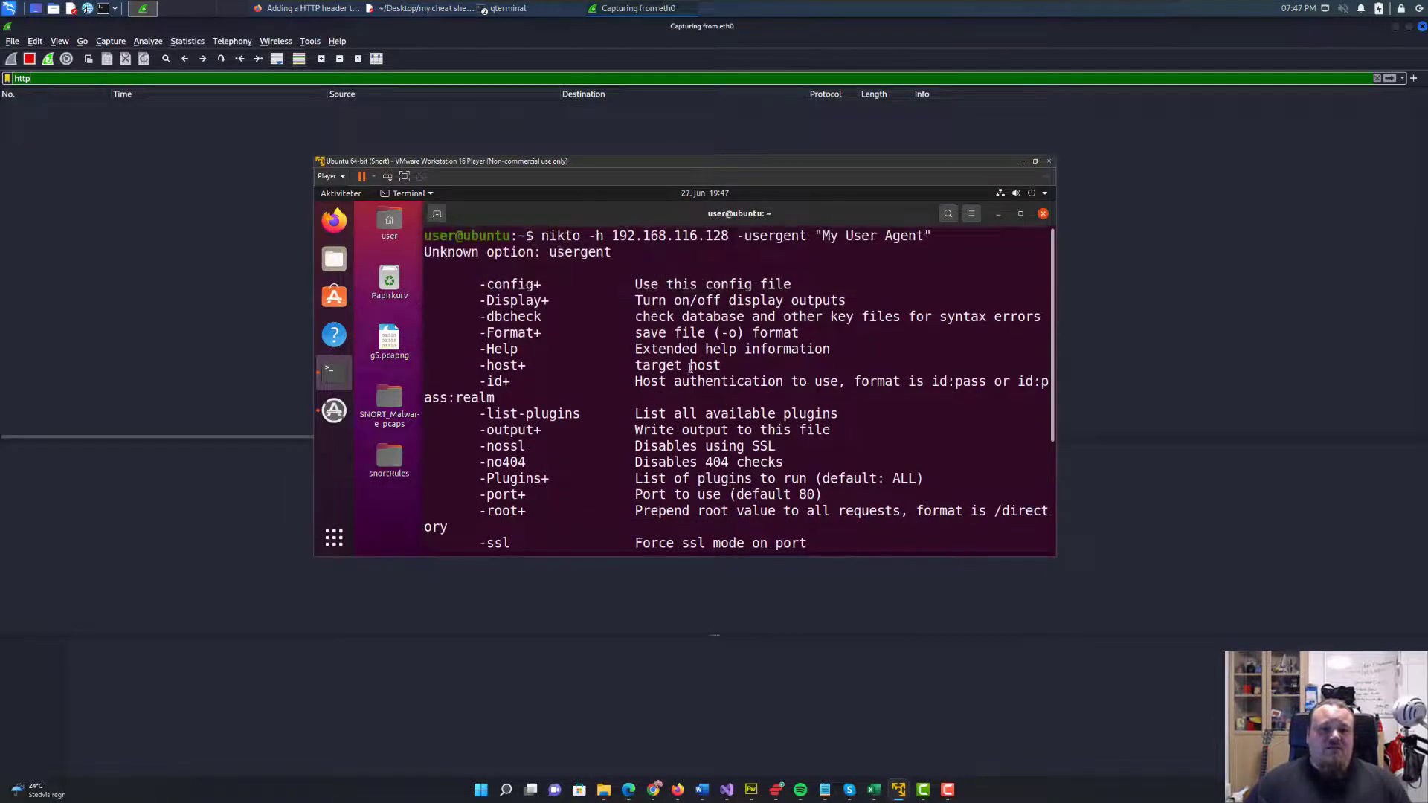
pyautogui.doubleClick(579, 252)
pyautogui.click(618, 316)
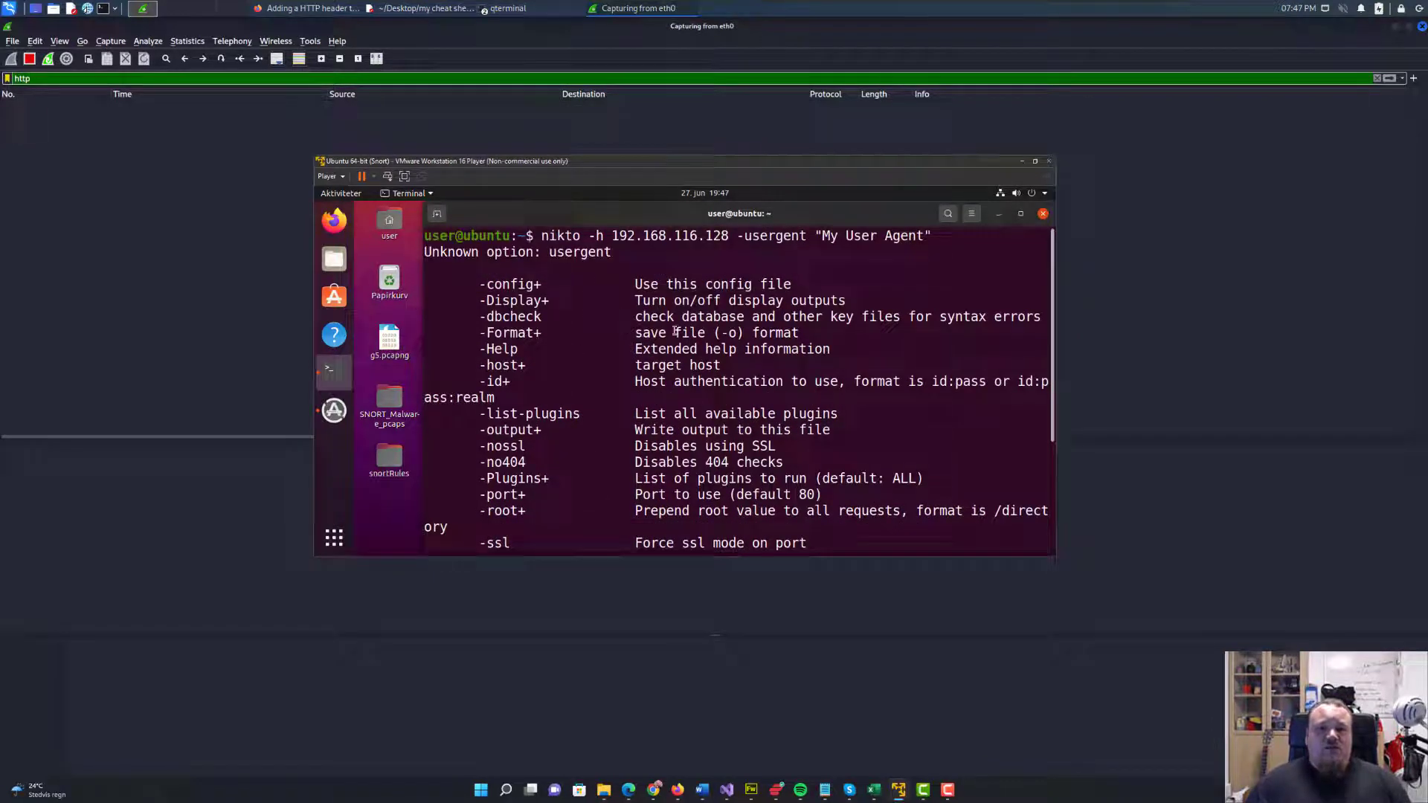
pyautogui.press('Up')
pyautogui.press('Left')
pyautogui.press('Left')
pyautogui.press('Left')
pyautogui.press('Left')
pyautogui.press('Left')
pyautogui.press('Left')
pyautogui.press('Left')
pyautogui.press('Left')
pyautogui.press('Left')
pyautogui.press('Left')
pyautogui.press('Left')
pyautogui.press('Left')
pyautogui.press('Left')
pyautogui.press('Left')
pyautogui.press('Left')
pyautogui.press('Left')
pyautogui.press('Left')
pyautogui.press('Left')
pyautogui.press('Left')
pyautogui.press('Left')
pyautogui.press('Left')
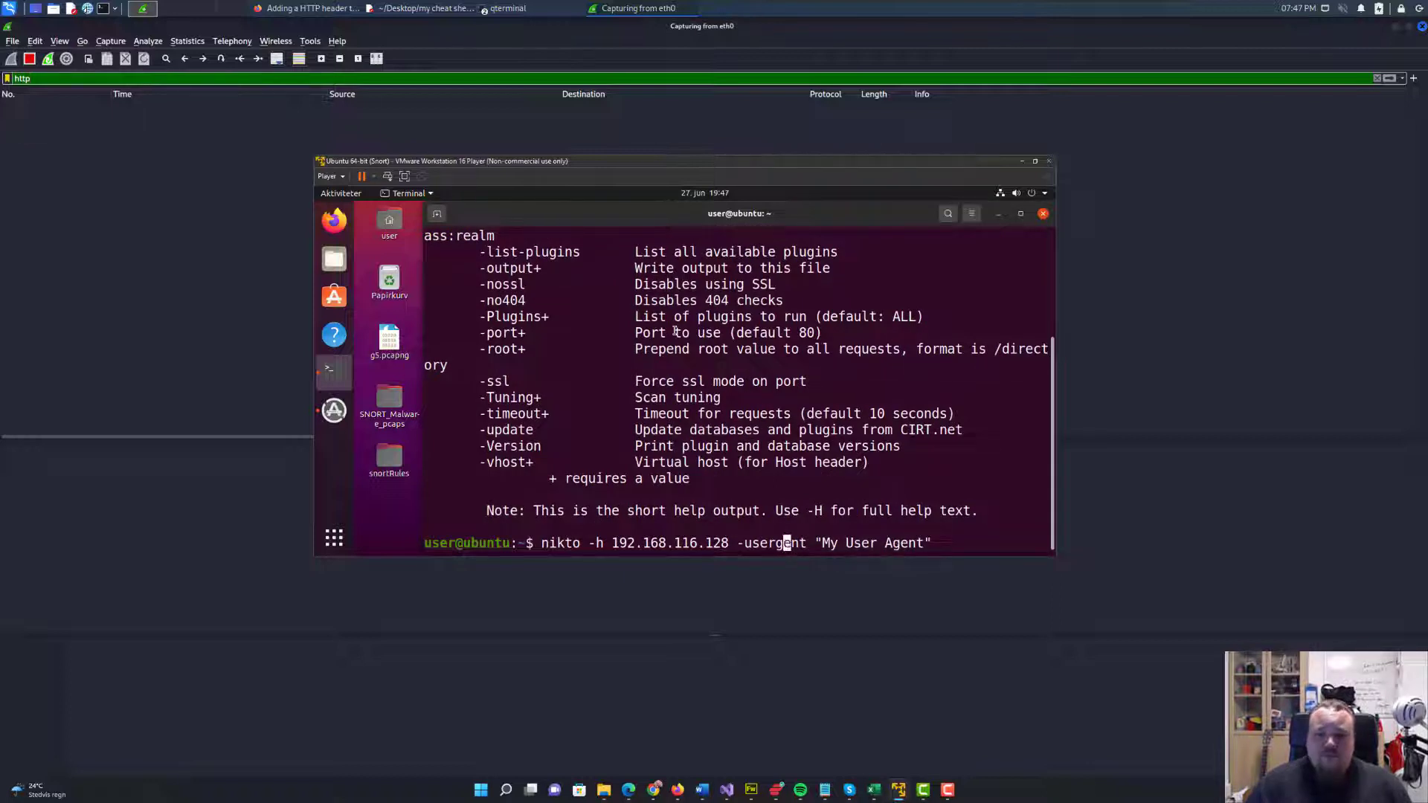
pyautogui.press('Right')
pyautogui.write('a')
pyautogui.press('Return')
# Try the scan command again with an extra hyphen in the user agent option, and leave the virtual machine window.
pyautogui.press('Up')
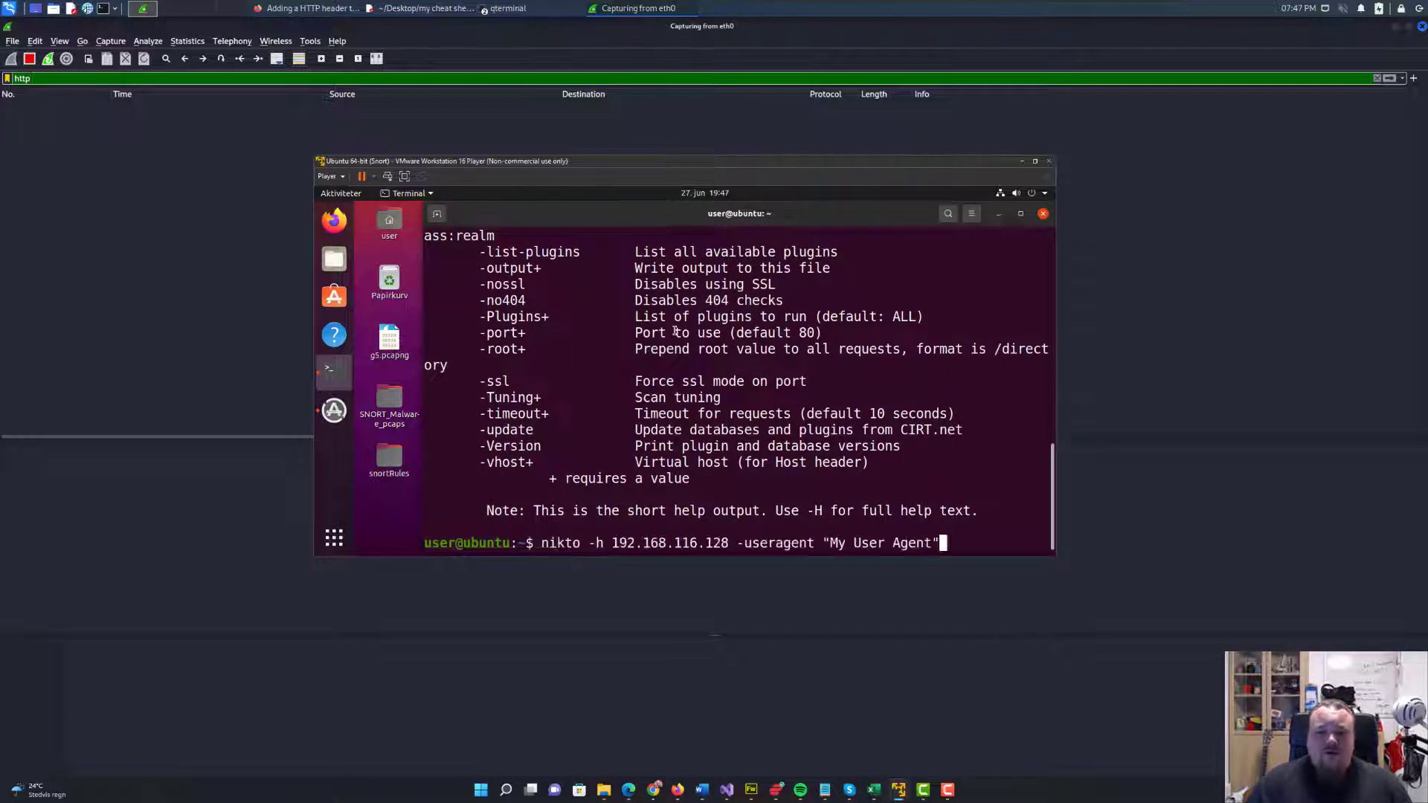
pyautogui.press('Left')
pyautogui.press('Left')
pyautogui.press('Left')
pyautogui.press('Left')
pyautogui.press('Left')
pyautogui.press('Left')
pyautogui.press('Left')
pyautogui.press('Left')
pyautogui.press('Left')
pyautogui.press('Left')
pyautogui.press('Left')
pyautogui.press('Left')
pyautogui.press('Left')
pyautogui.press('Left')
pyautogui.press('Left')
pyautogui.press('Left')
pyautogui.press('Left')
pyautogui.press('Left')
pyautogui.press('Left')
pyautogui.press('Left')
pyautogui.press('Right')
pyautogui.write('-')
pyautogui.press('Return')
pyautogui.click(215, 155)
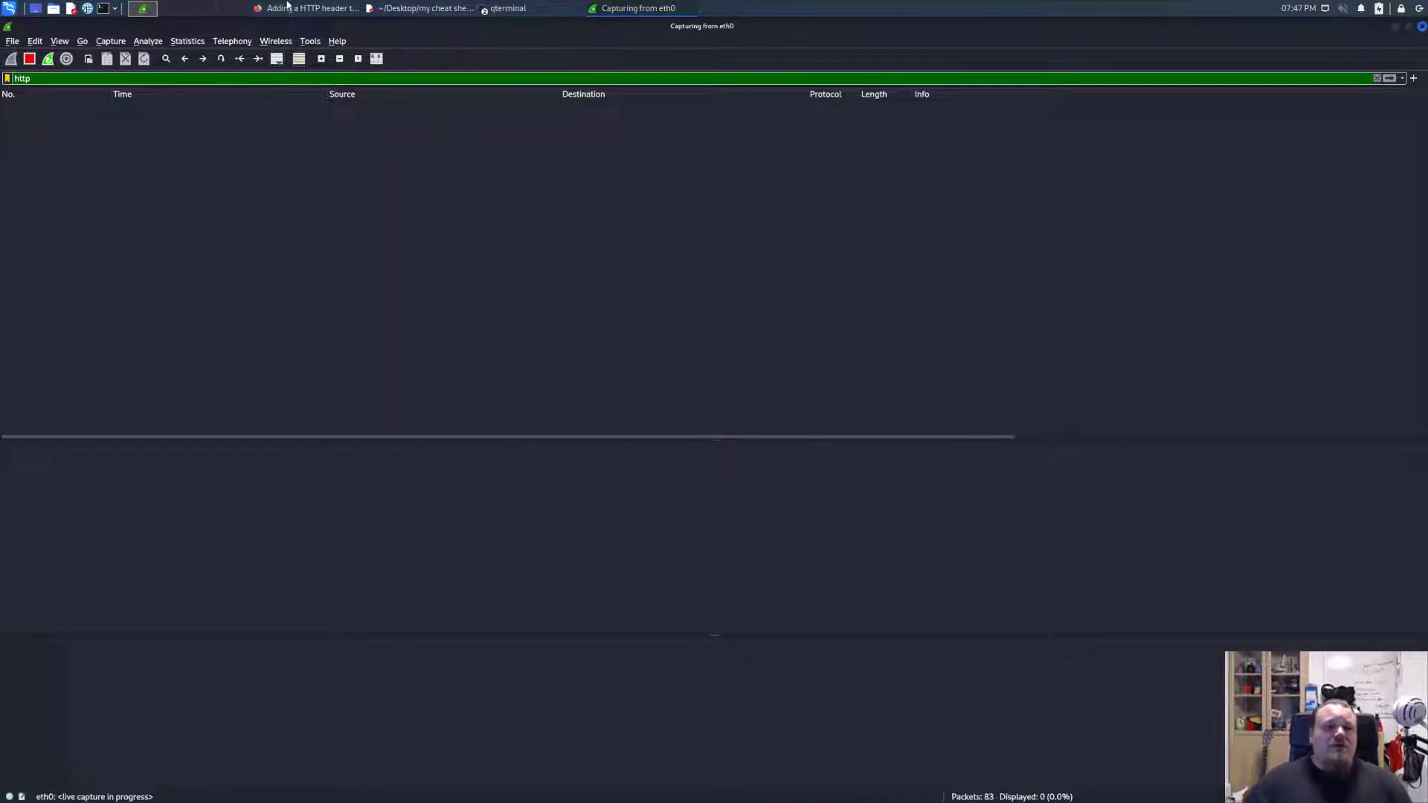
# Switch to Firefox, read the rest of the Nikto header article and return to the search results.
pyautogui.click(305, 8)
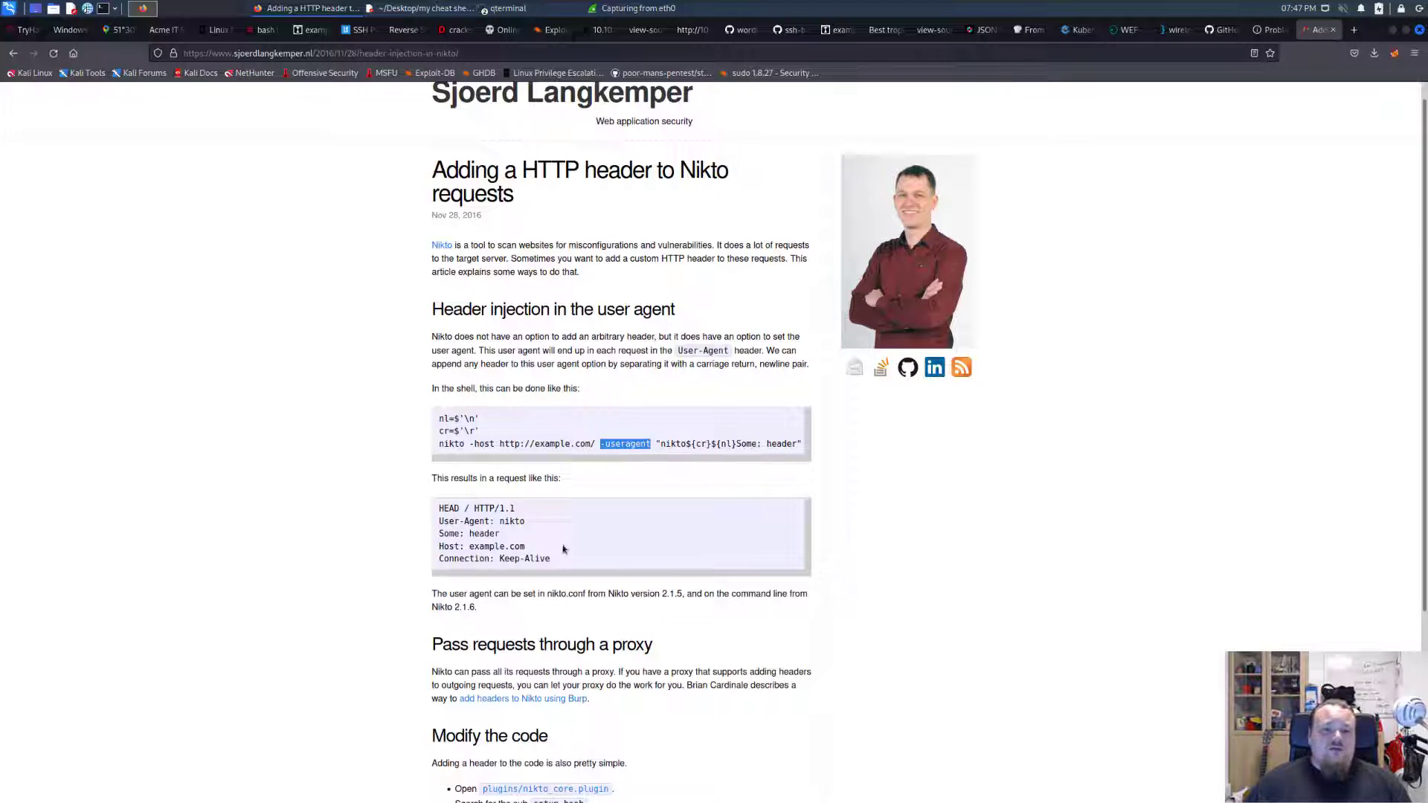
pyautogui.scroll(-3, 331, 527)
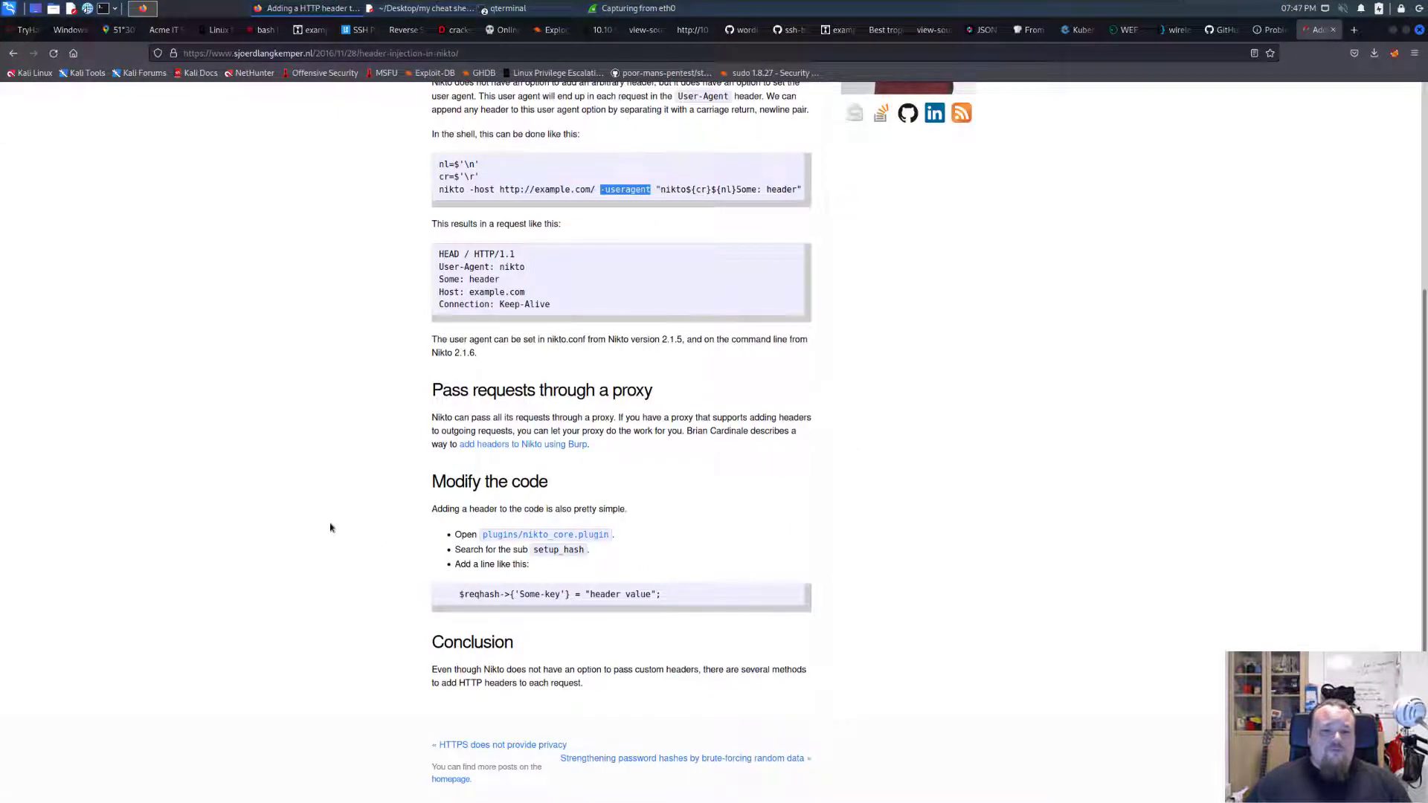
pyautogui.click(13, 52)
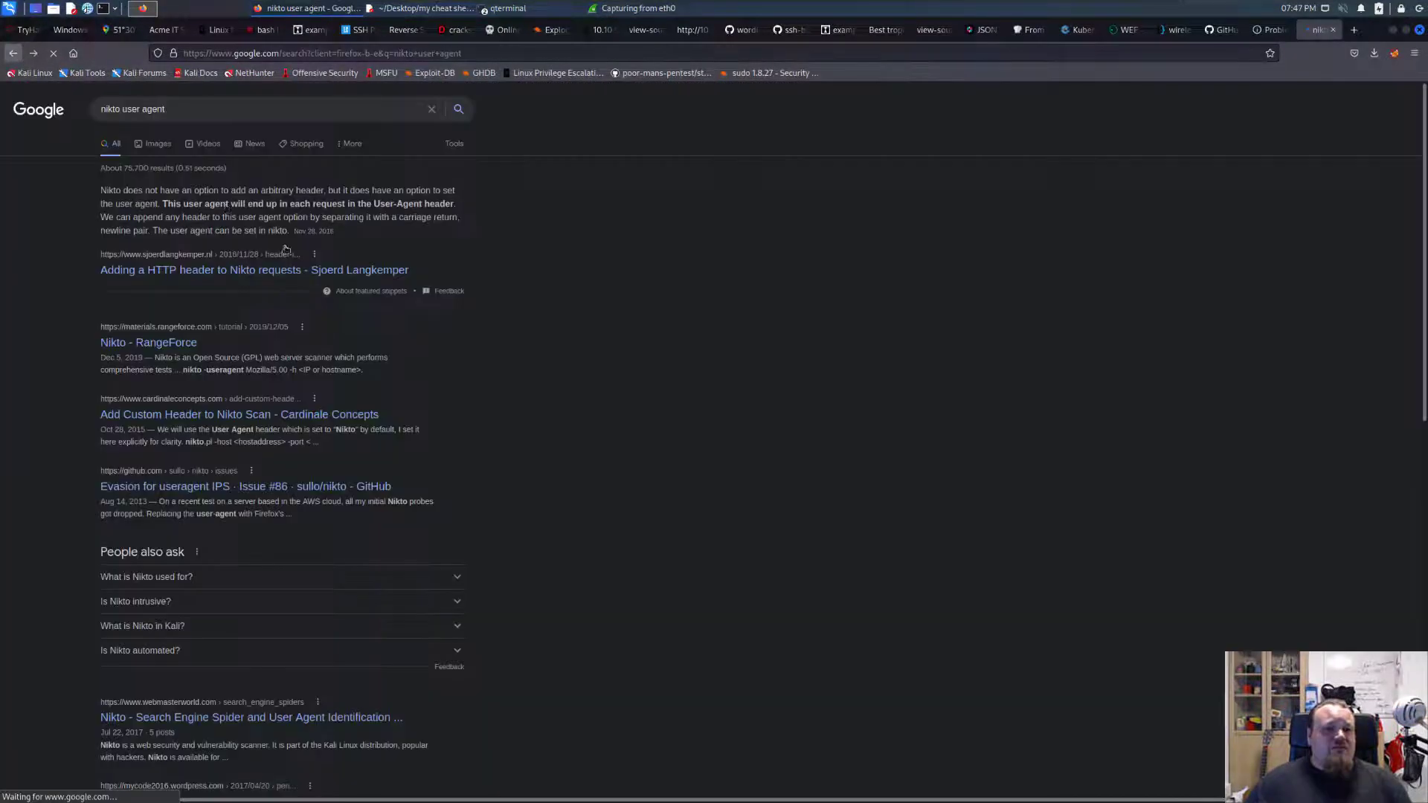
# Open the Nikto - RangeForce search result and skim the tutorial for the user agent option.
pyautogui.click(173, 344)
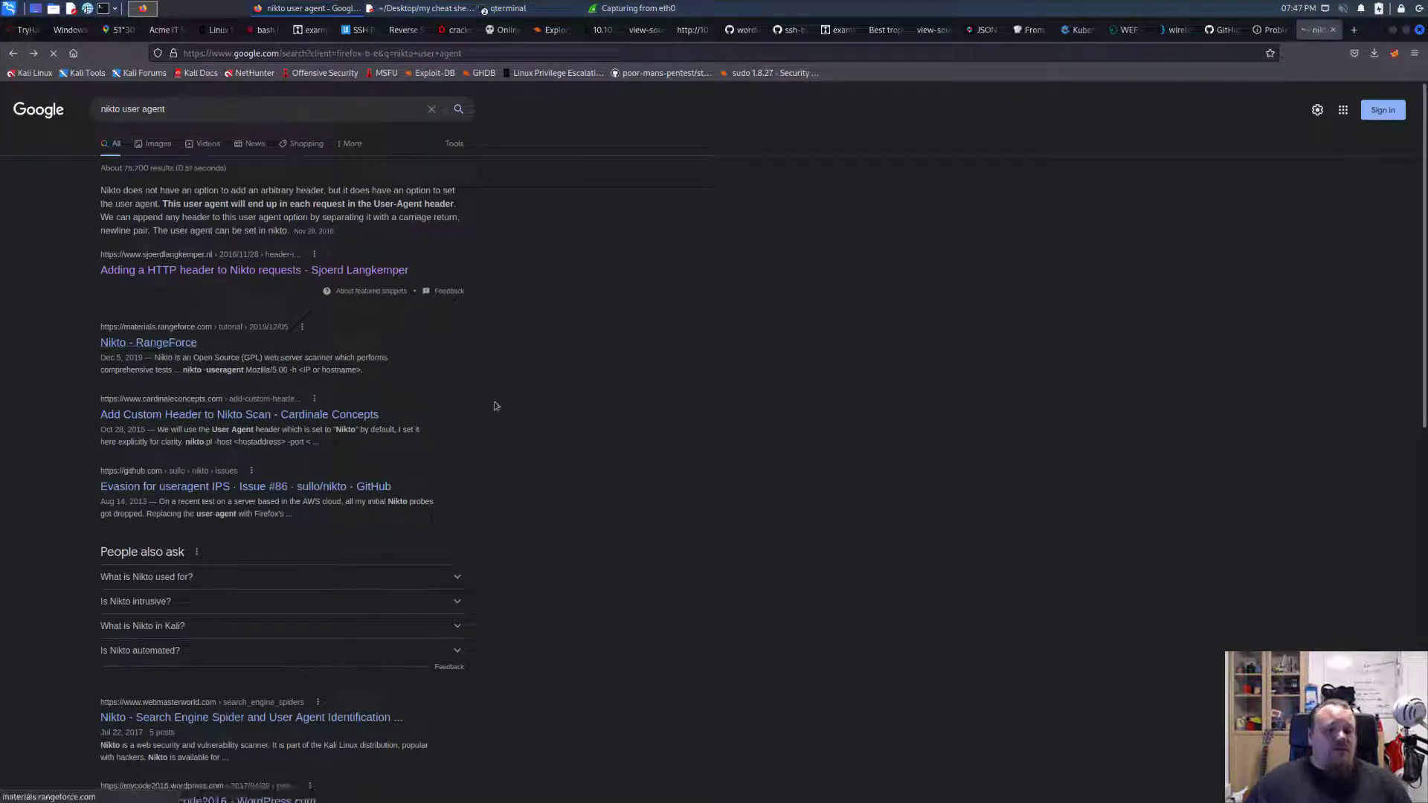
pyautogui.scroll(-5, 669, 439)
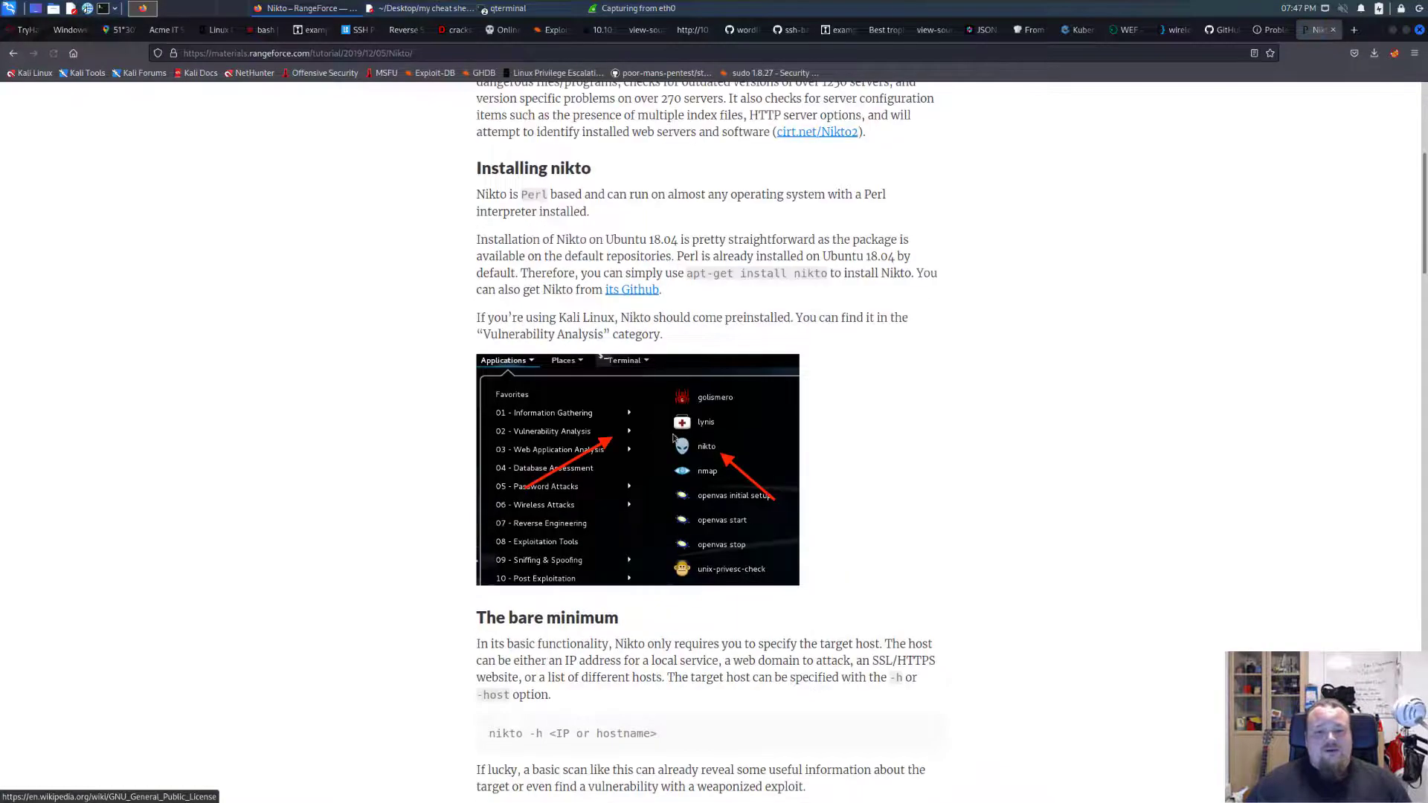
pyautogui.scroll(-4, 763, 432)
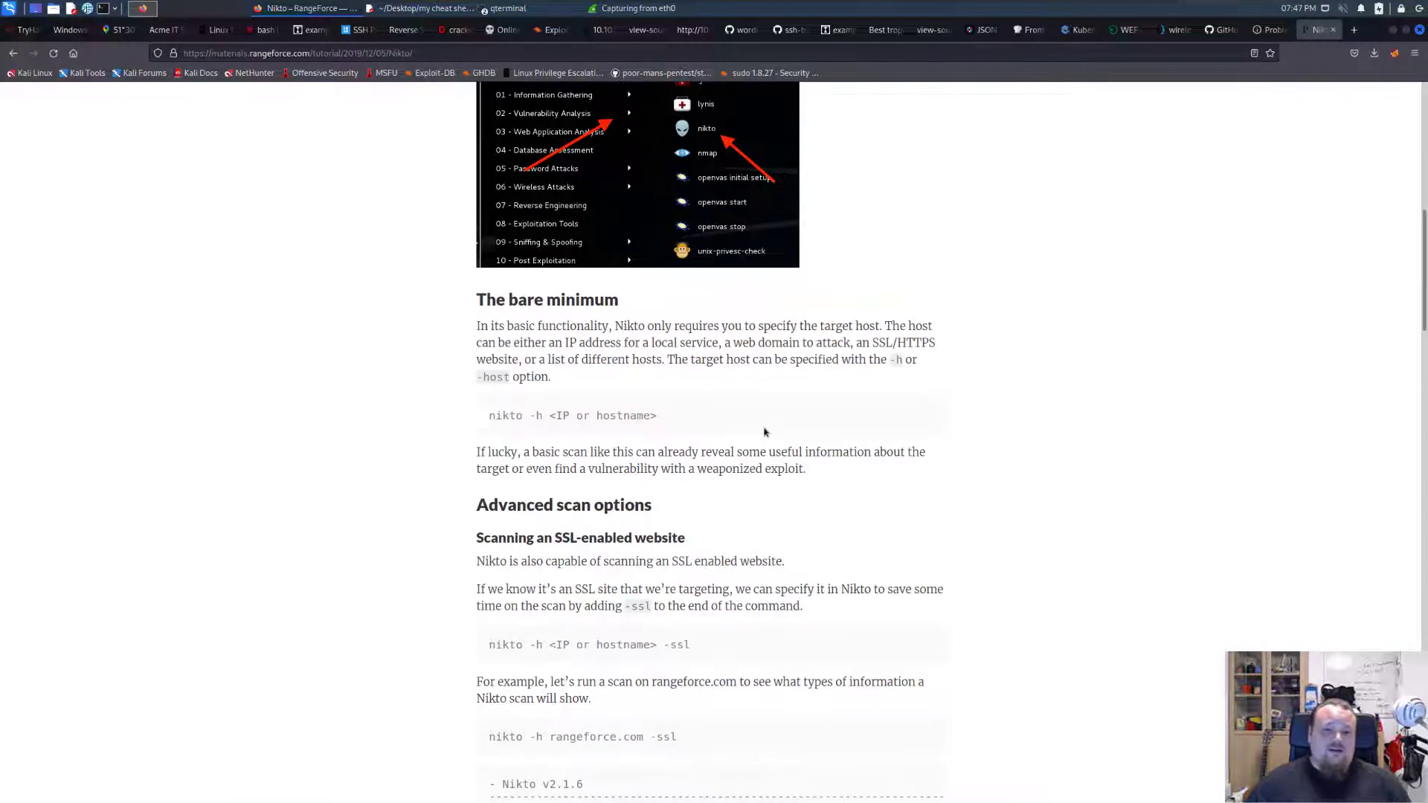
pyautogui.scroll(-8, 764, 431)
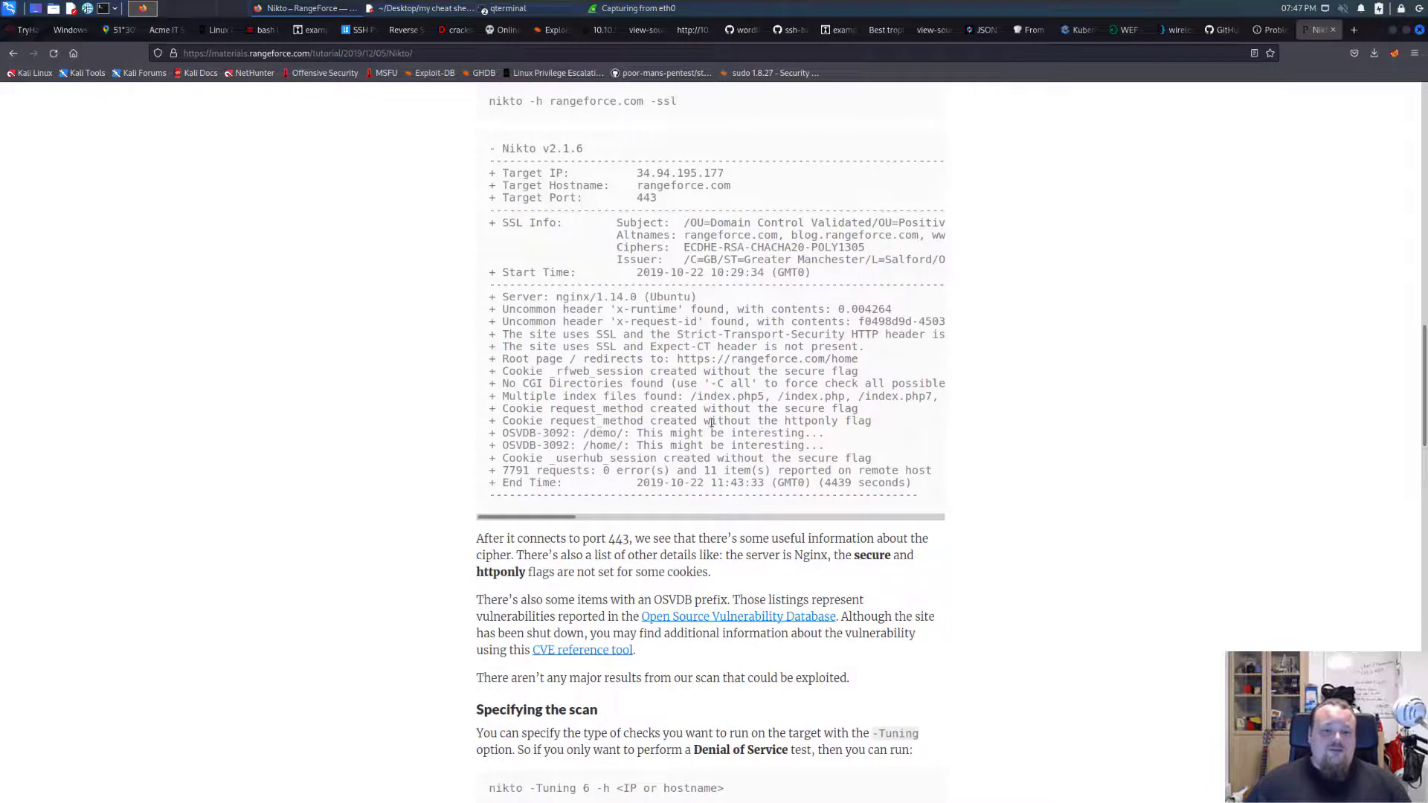
pyautogui.scroll(-4, 711, 422)
pyautogui.scroll(-2, 520, 409)
# Search the tutorial for "user agent" and "agent", and highlight Mozilla/5.00 in the example command.
pyautogui.hotkey('ctrl', 'f')
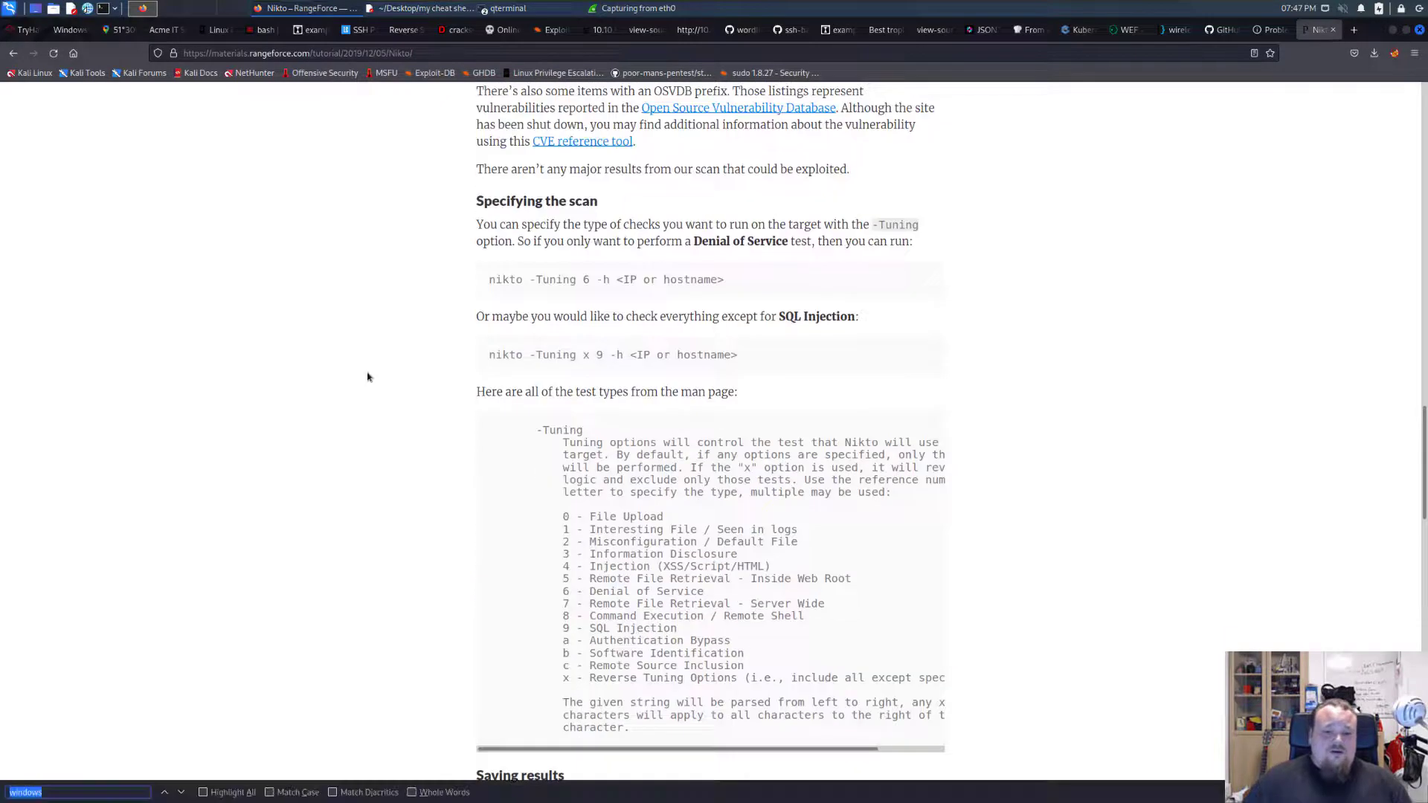
pyautogui.write('user ')
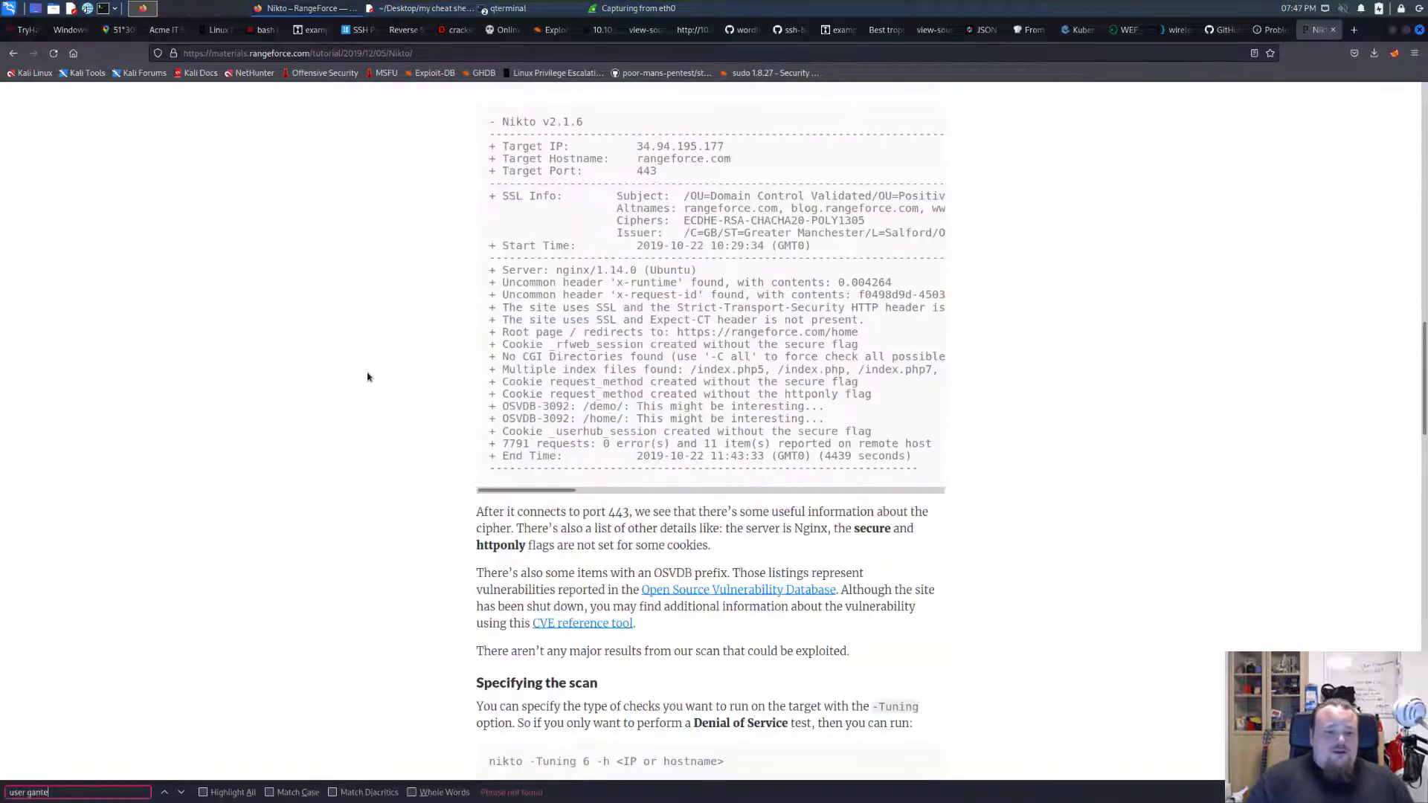
pyautogui.write('agent')
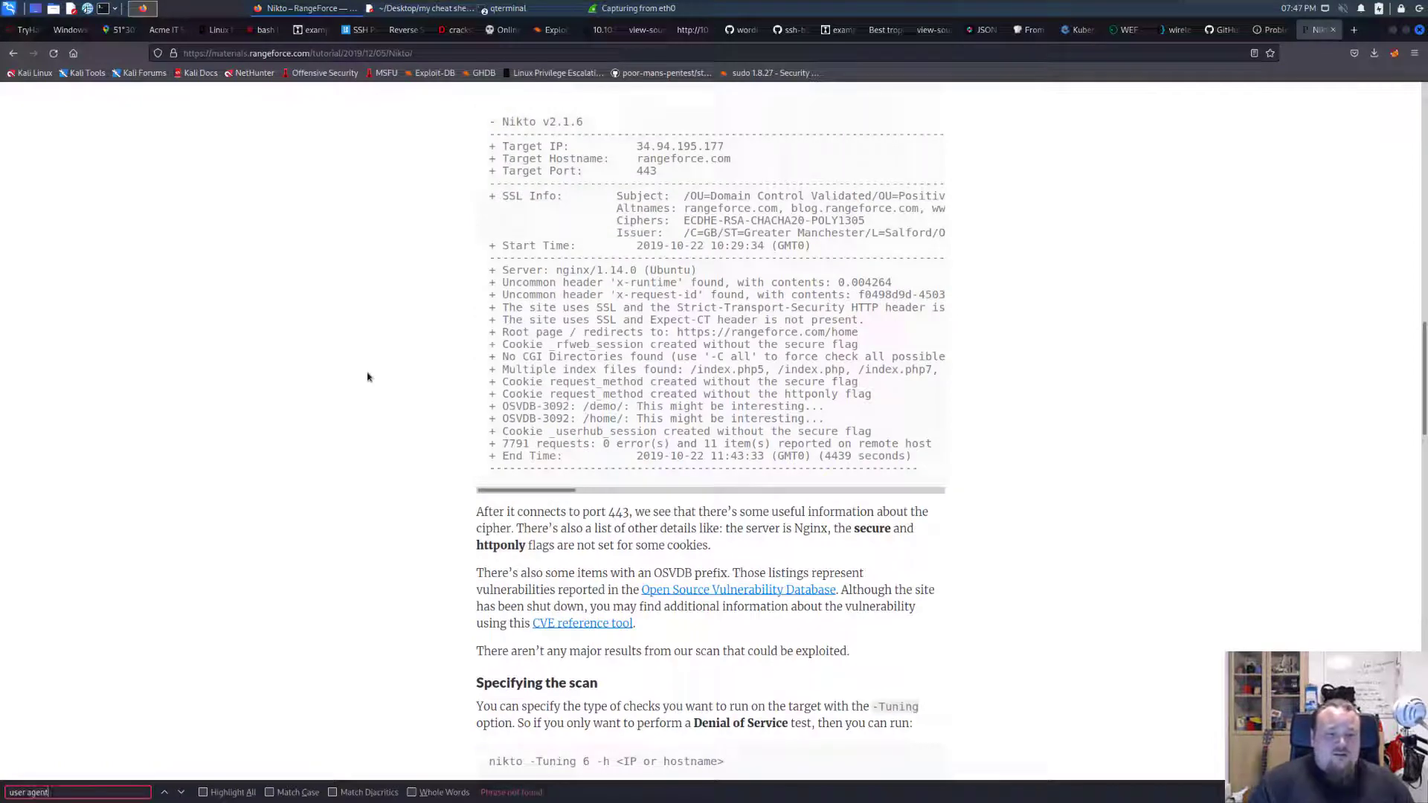
pyautogui.hotkey('ctrl', 'a')
pyautogui.write('agent')
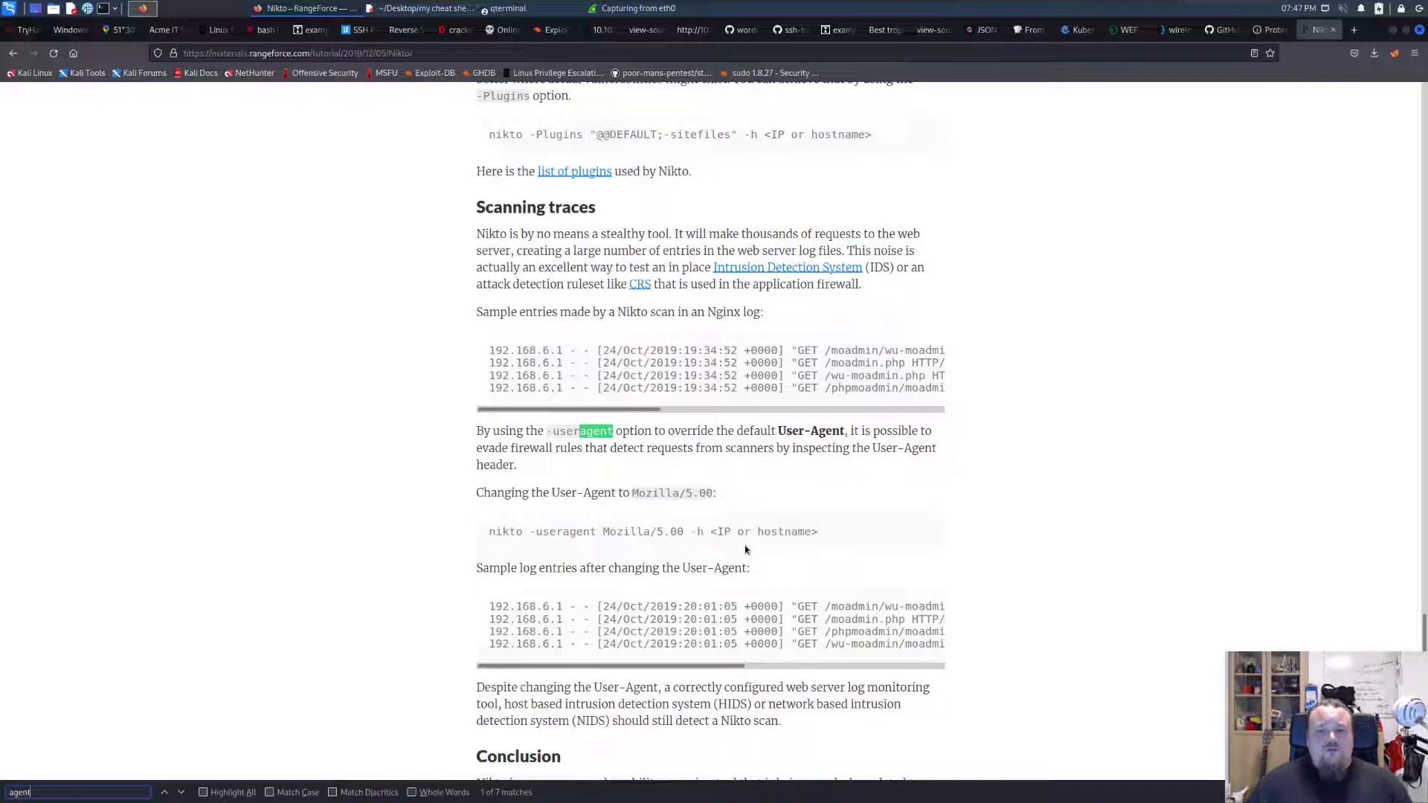
pyautogui.moveTo(685, 532); pyautogui.dragTo(604, 533)
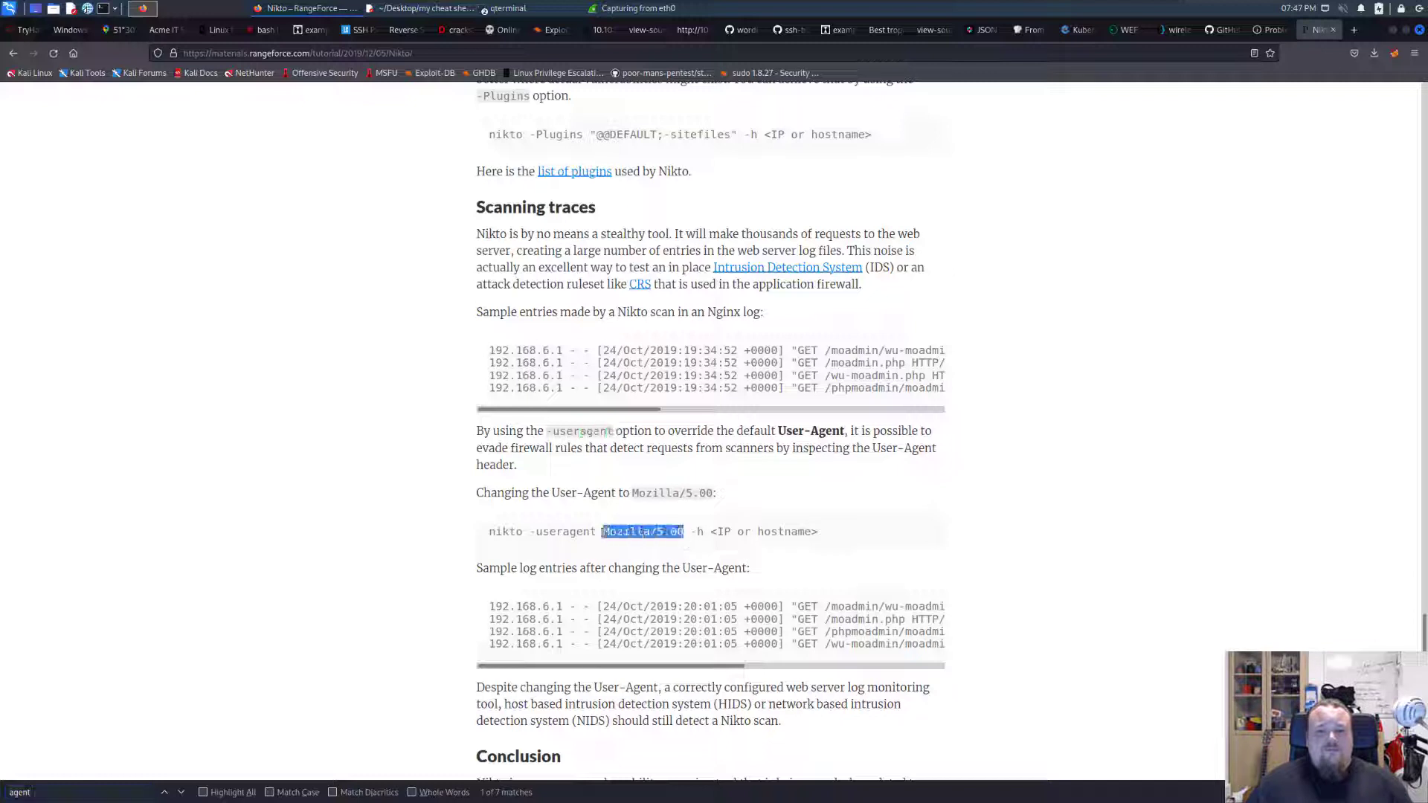
pyautogui.click(545, 9)
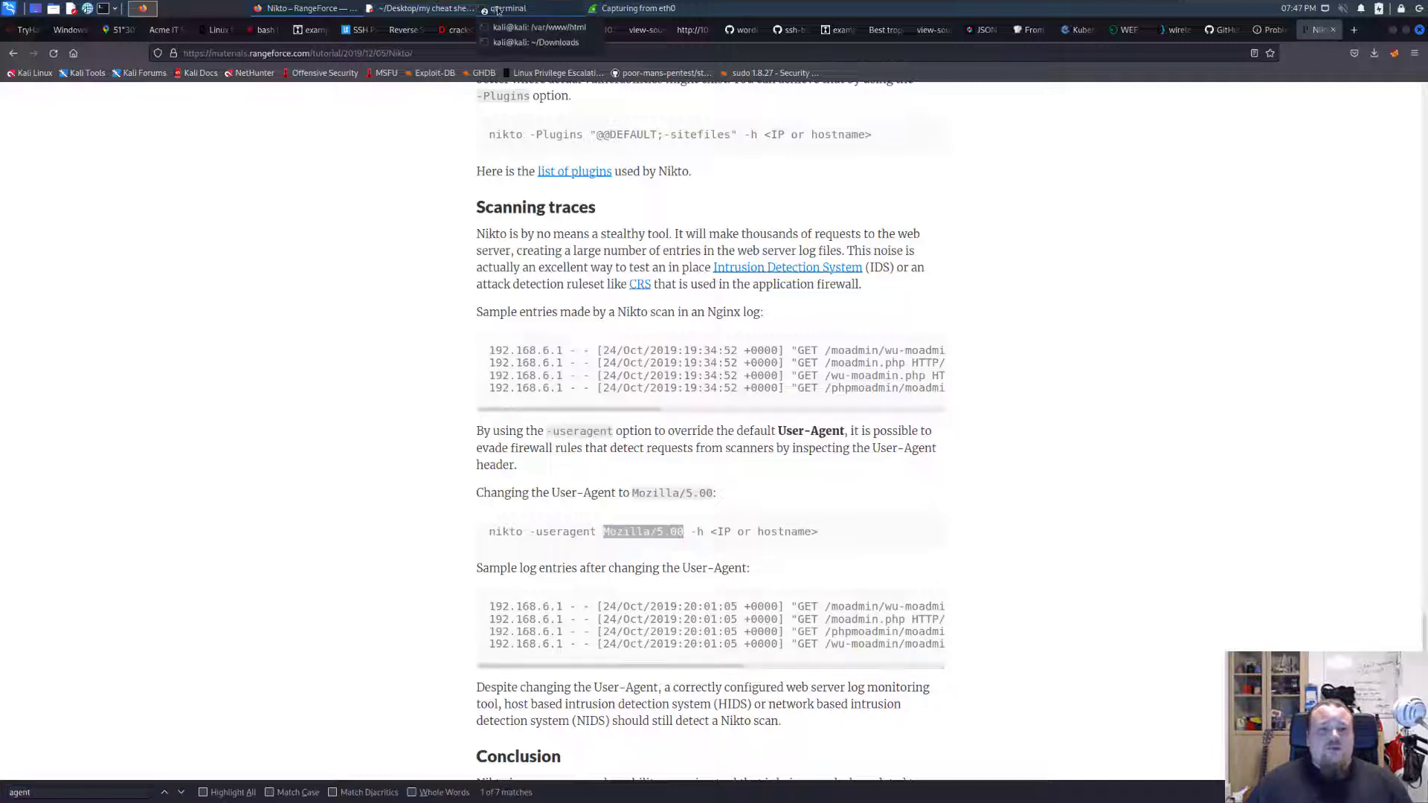
pyautogui.click(1045, 305)
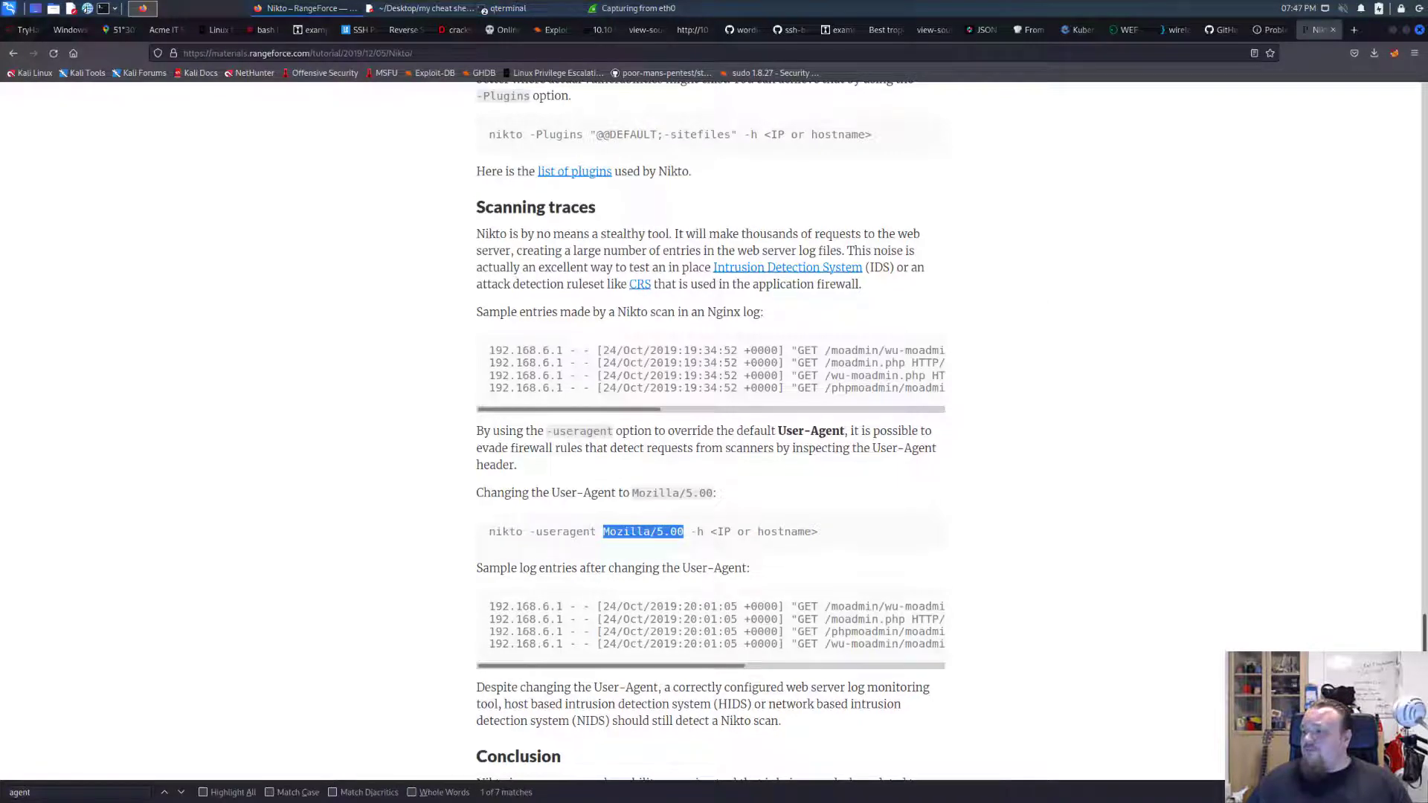
# Switch to the Ubuntu virtual machine, recall the last scan command and cut it down to nikto -h 192.168.116.128.
pyautogui.hotkey('alt', 'Tab')
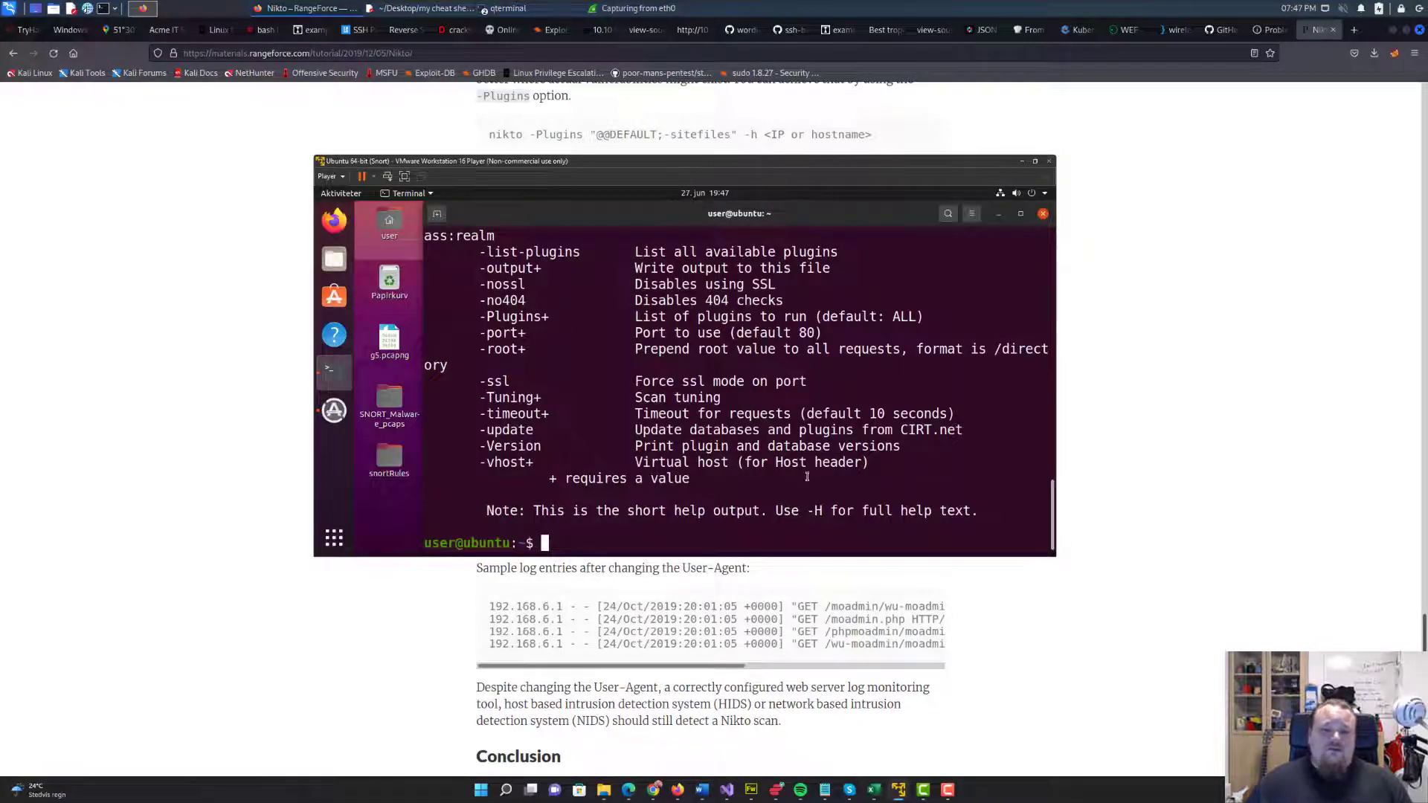
pyautogui.write('nikto -h 192.168.116.128 --useragent "My User Agent"')
pyautogui.press('Left')
pyautogui.press('BackSpace')
pyautogui.press('BackSpace')
pyautogui.press('BackSpace')
pyautogui.press('BackSpace')
pyautogui.press('BackSpace')
pyautogui.press('BackSpace')
pyautogui.press('BackSpace')
pyautogui.press('BackSpace')
pyautogui.press('BackSpace')
pyautogui.press('BackSpace')
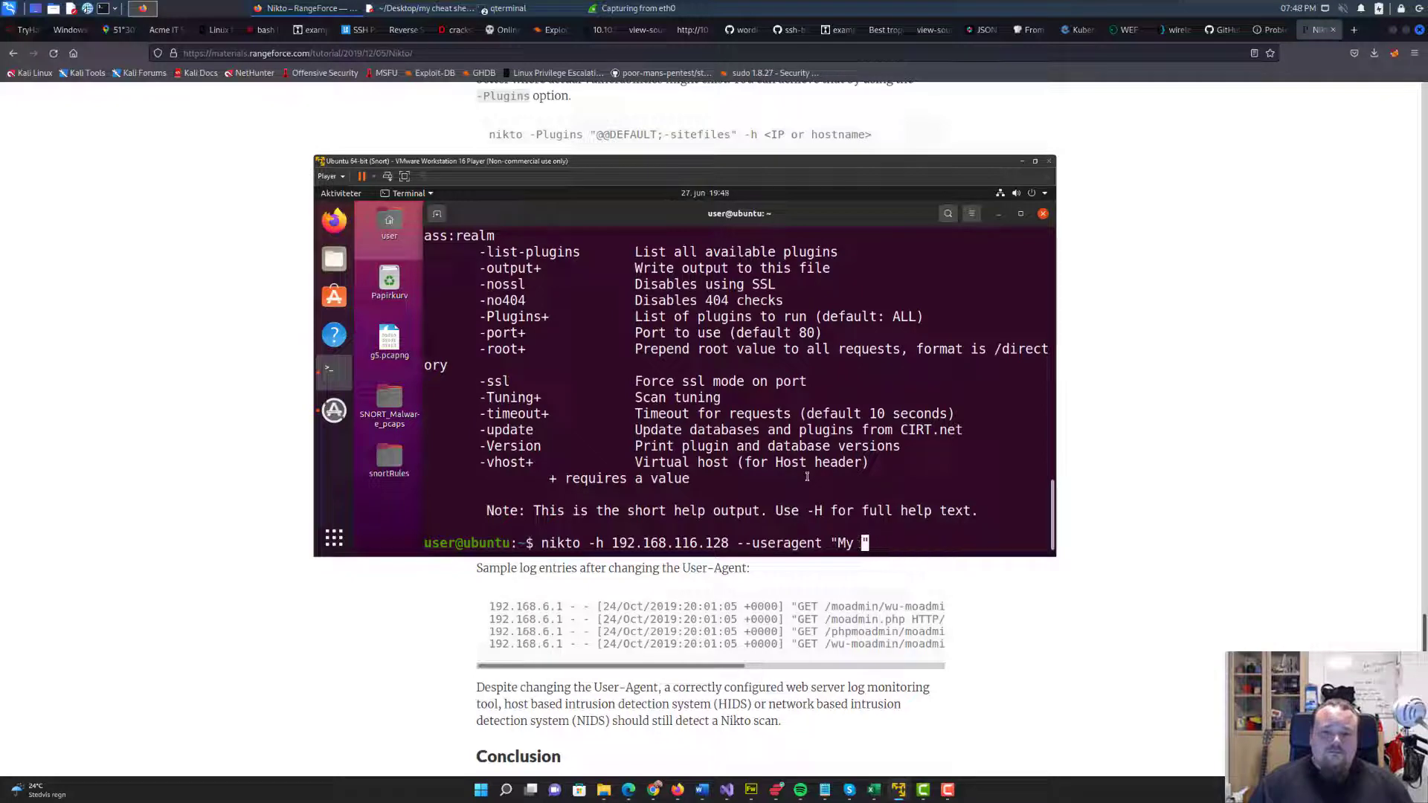
pyautogui.press('BackSpace')
pyautogui.press('BackSpace')
pyautogui.press('BackSpace')
pyautogui.press('BackSpace')
pyautogui.press('BackSpace')
pyautogui.press('BackSpace')
pyautogui.press('BackSpace')
pyautogui.press('BackSpace')
pyautogui.press('BackSpace')
pyautogui.press('BackSpace')
pyautogui.press('BackSpace')
pyautogui.press('BackSpace')
pyautogui.press('BackSpace')
pyautogui.press('BackSpace')
pyautogui.press('BackSpace')
pyautogui.press('BackSpace')
pyautogui.write('f')
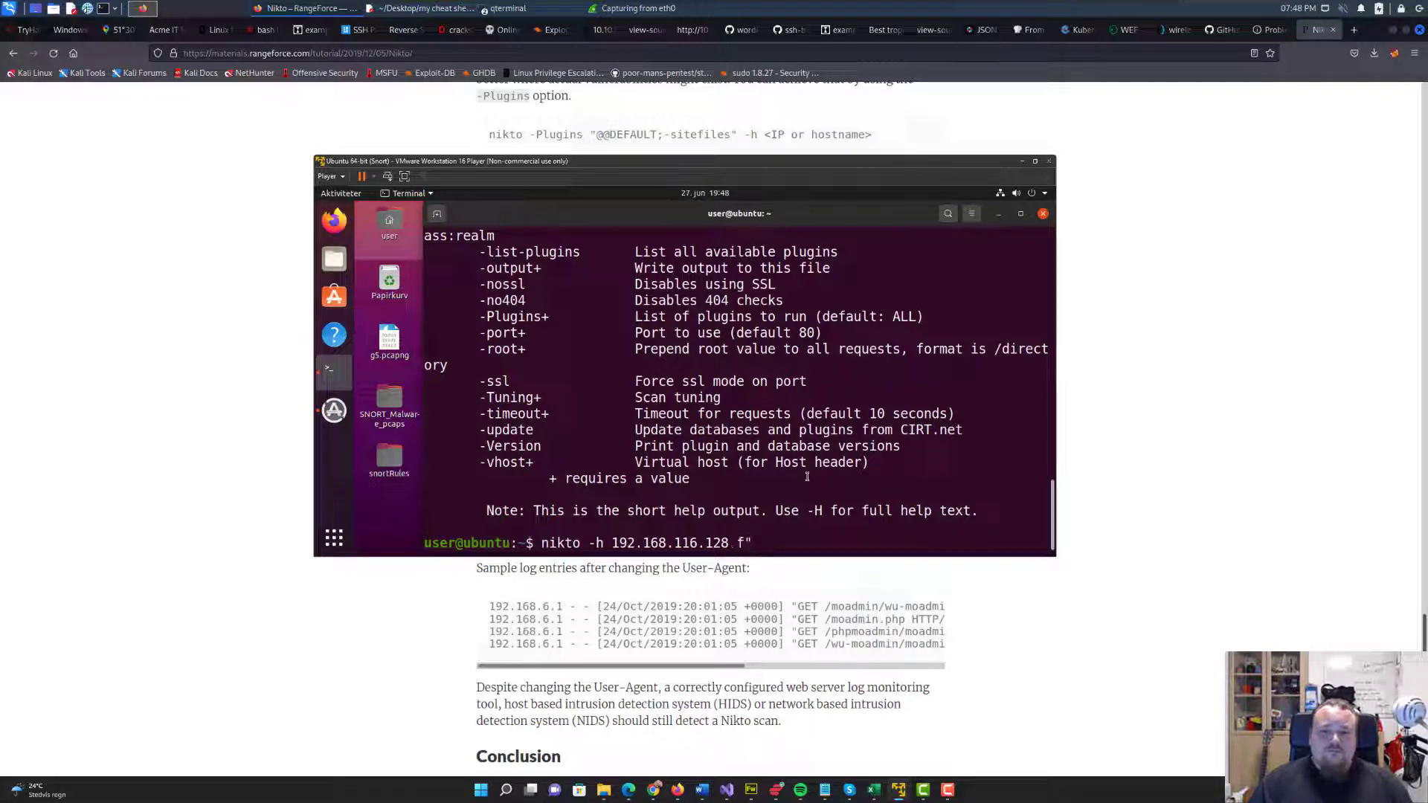
pyautogui.press('BackSpace')
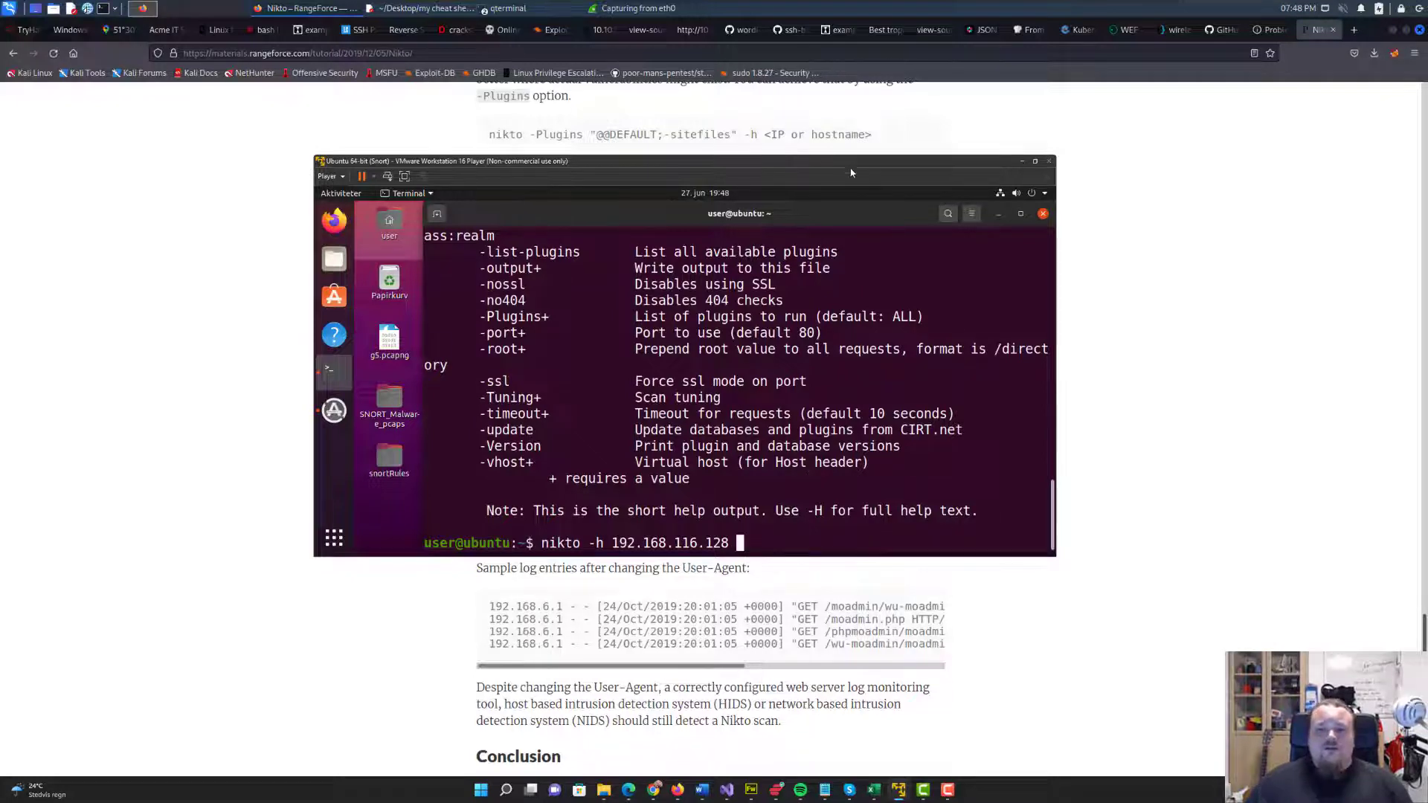
# Highlight -useragent Mozilla/5.00 in the tutorial's example, append that option to the virtual machine's nikto command and try to run the scan.
pyautogui.click(1172, 432)
pyautogui.moveTo(684, 532); pyautogui.dragTo(531, 532)
pyautogui.hotkey('ctrl', 'c')
pyautogui.hotkey('alt', 'Tab')
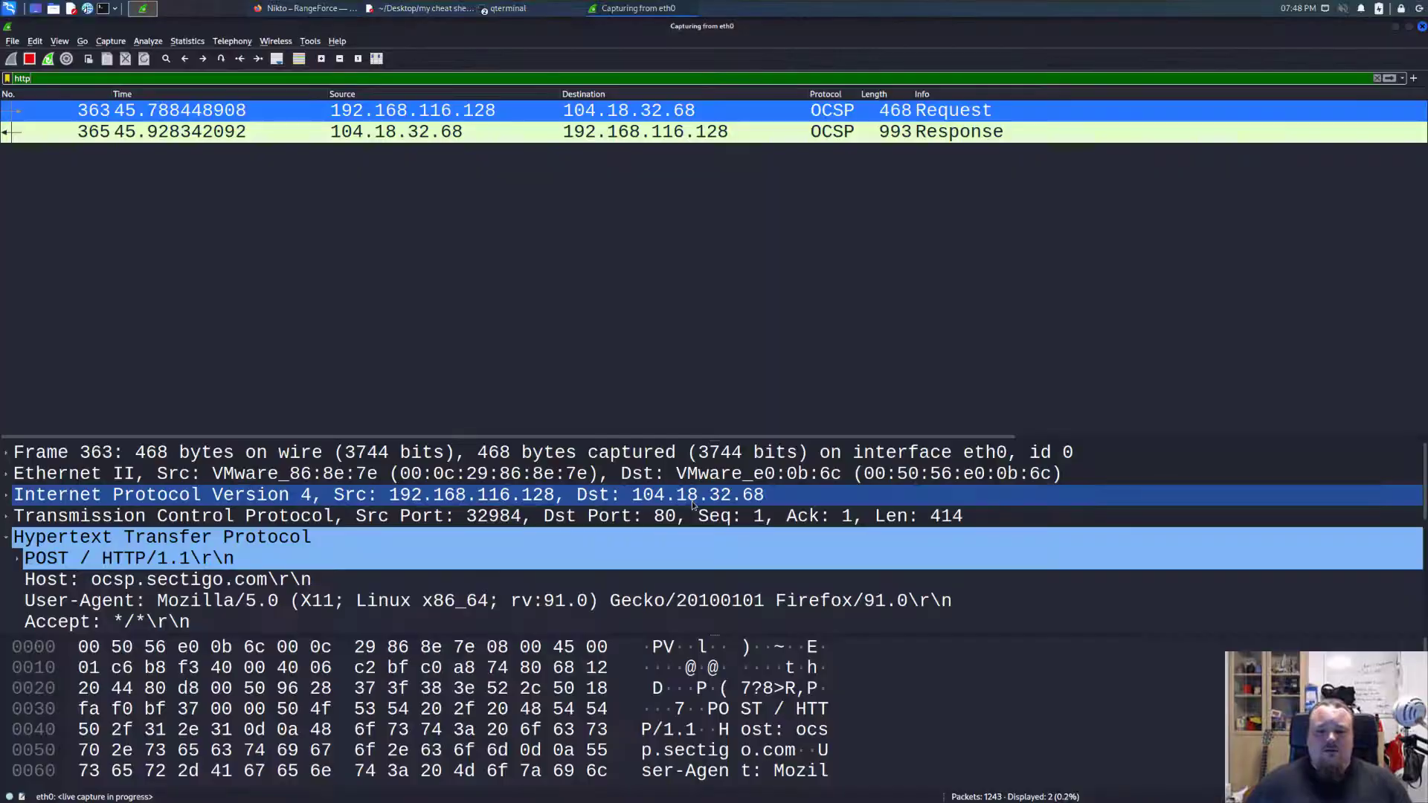
pyautogui.hotkey('alt', 'Tab')
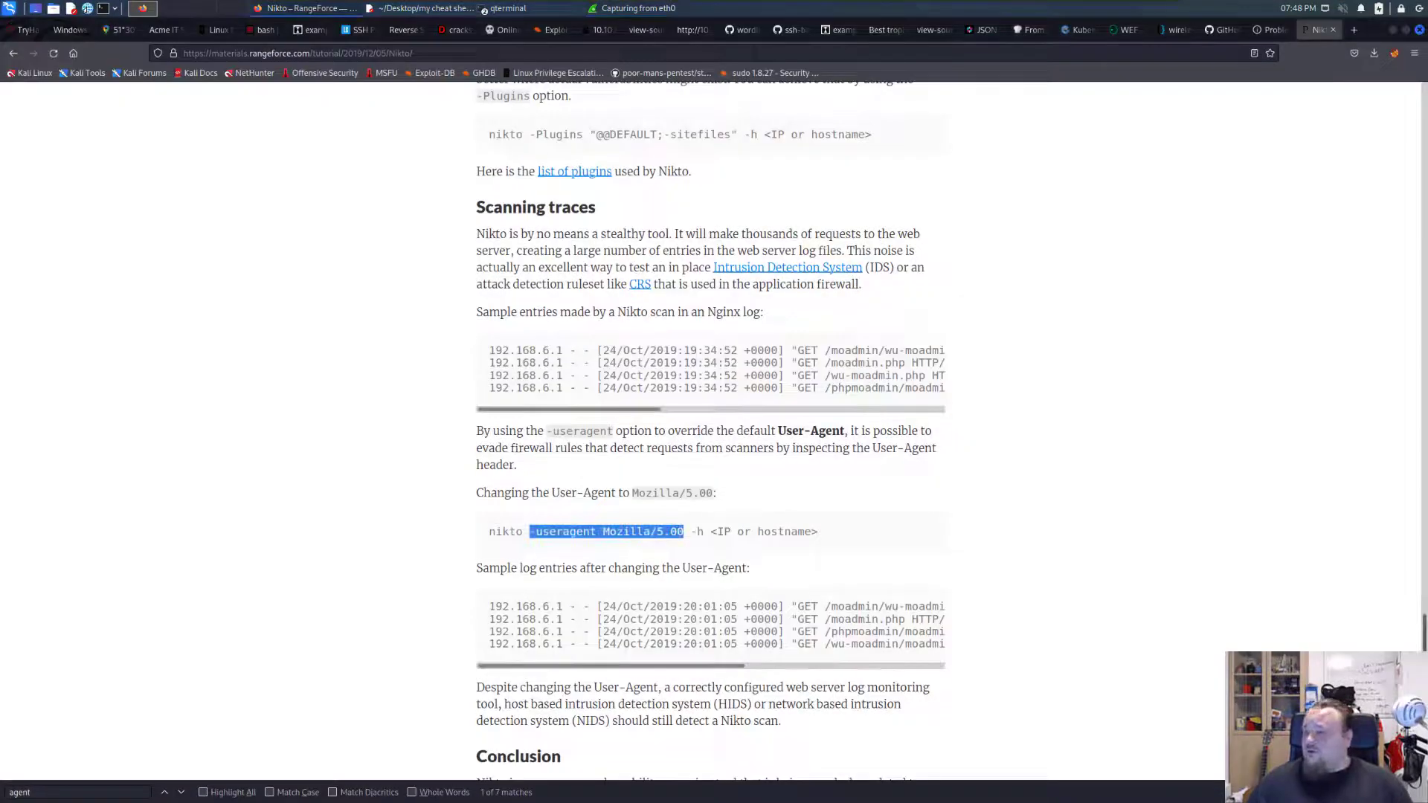
pyautogui.hotkey('alt', 'Tab')
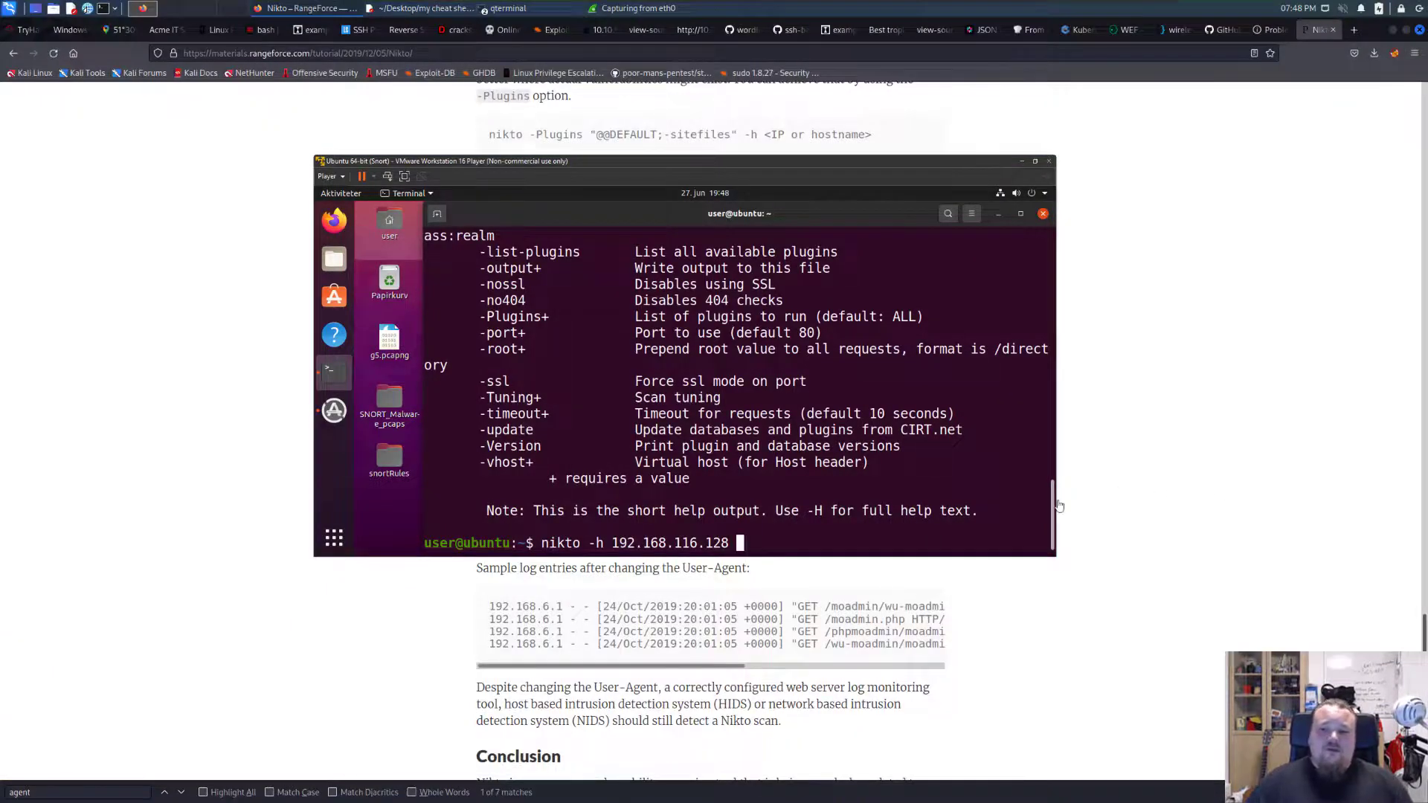
pyautogui.hotkey('alt', 'Tab')
pyautogui.hotkey('alt', 'Tab')
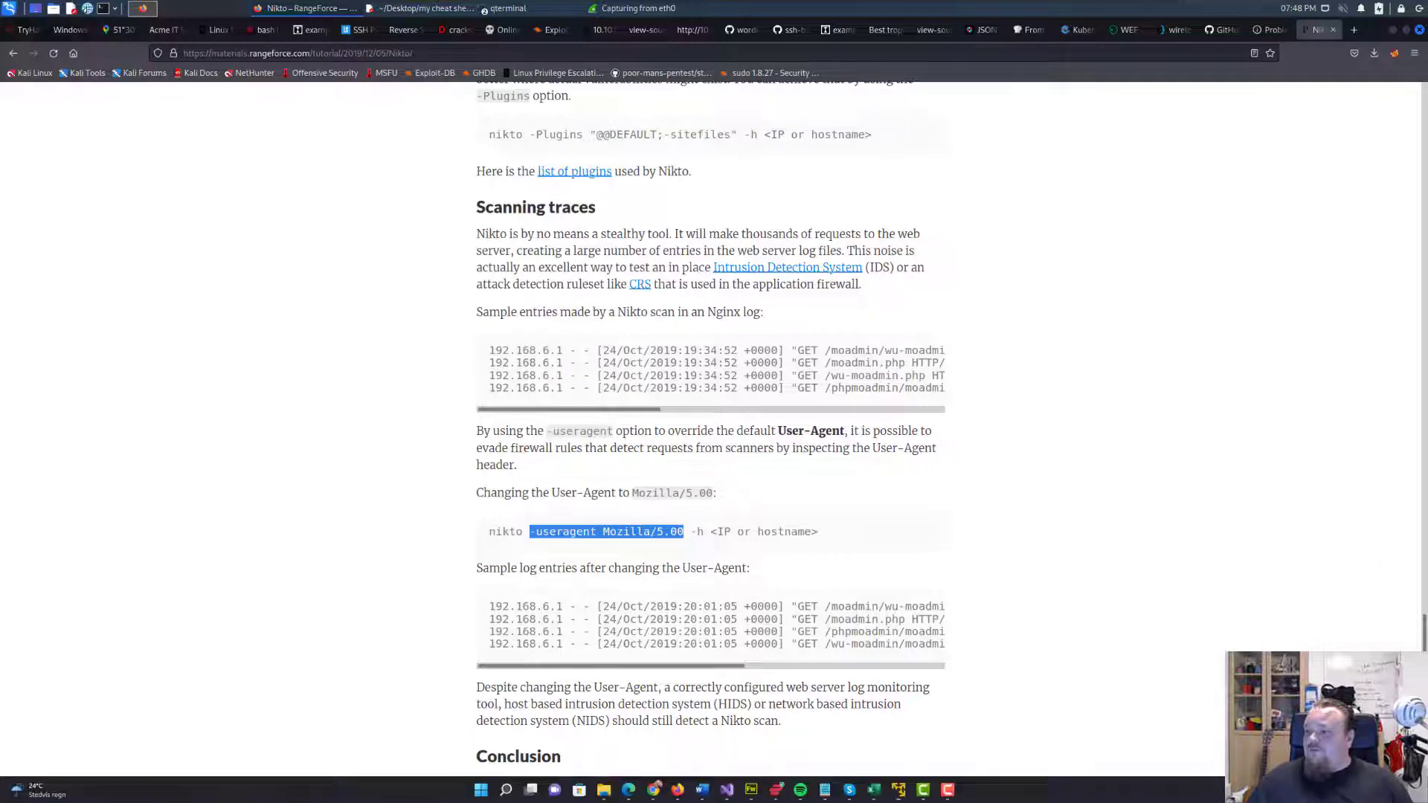
pyautogui.hotkey('ctrl', 'shift', 'v')
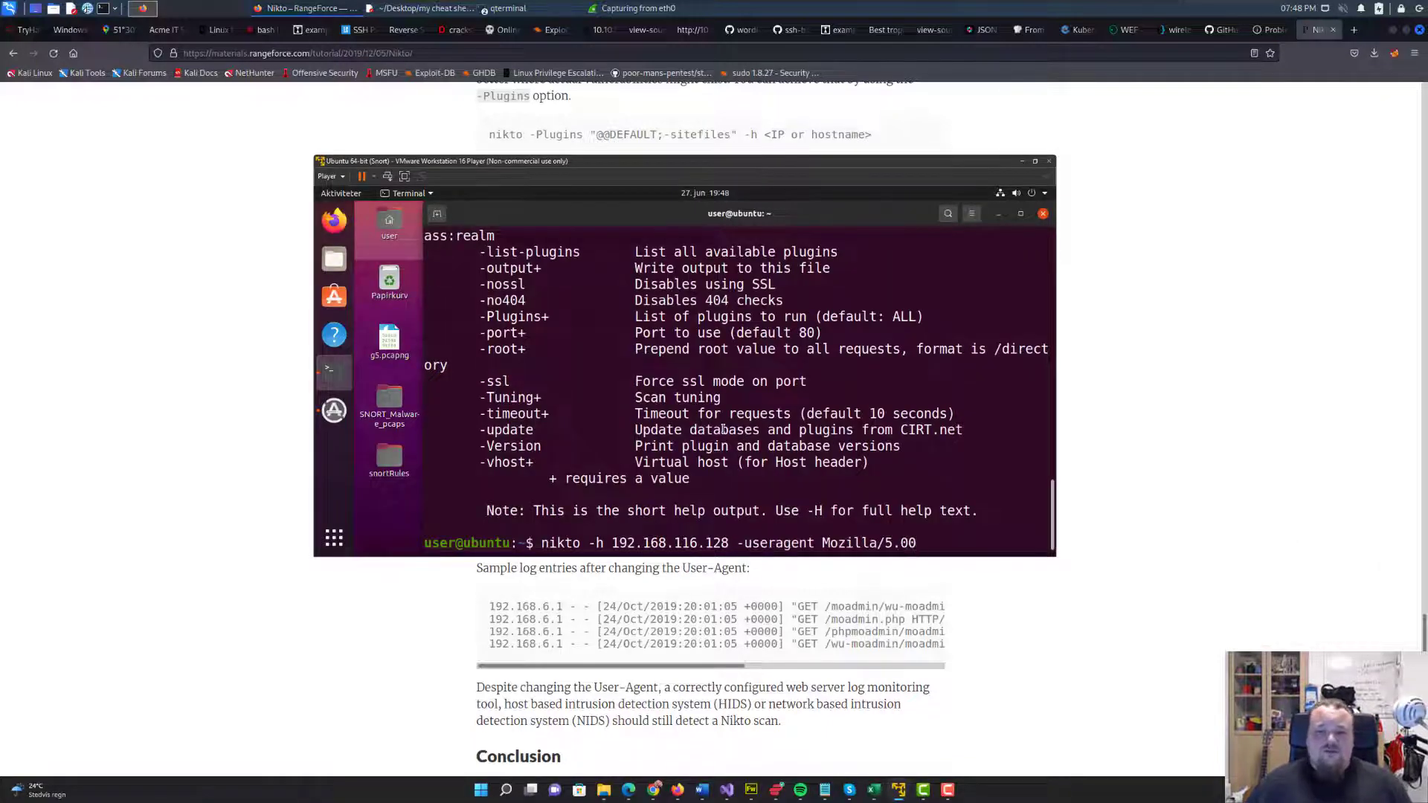
pyautogui.hotkey('ctrl', 'u')
pyautogui.hotkey('ctrl', 'y')
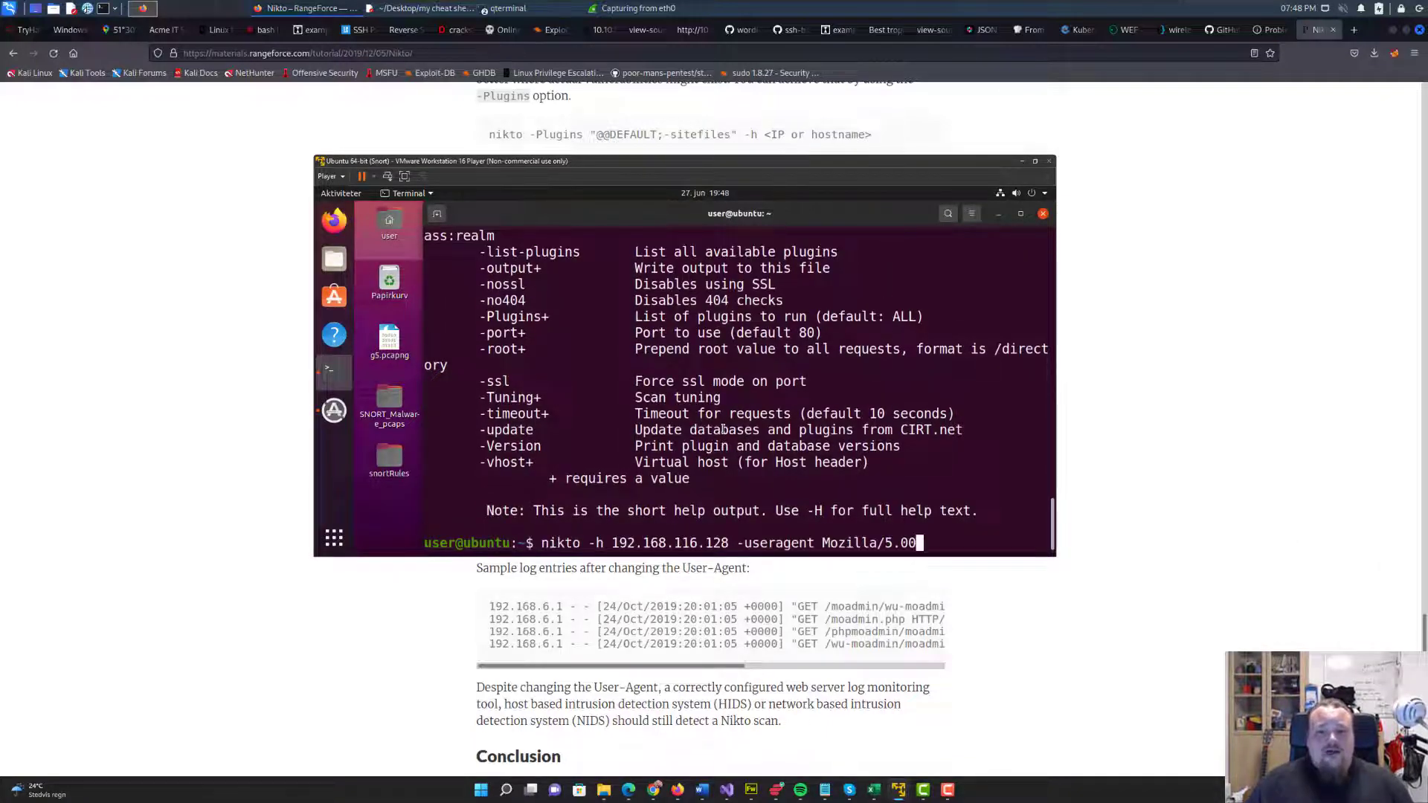
# Put the text cursor before -useragent in the recalled command and recheck the option order in the tutorial's example.
pyautogui.press('Left')
pyautogui.press('Left')
pyautogui.press('Left')
pyautogui.press('Left')
pyautogui.press('Left')
pyautogui.press('Left')
pyautogui.press('Left')
pyautogui.press('Left')
pyautogui.press('Left')
pyautogui.press('Left')
pyautogui.press('Left')
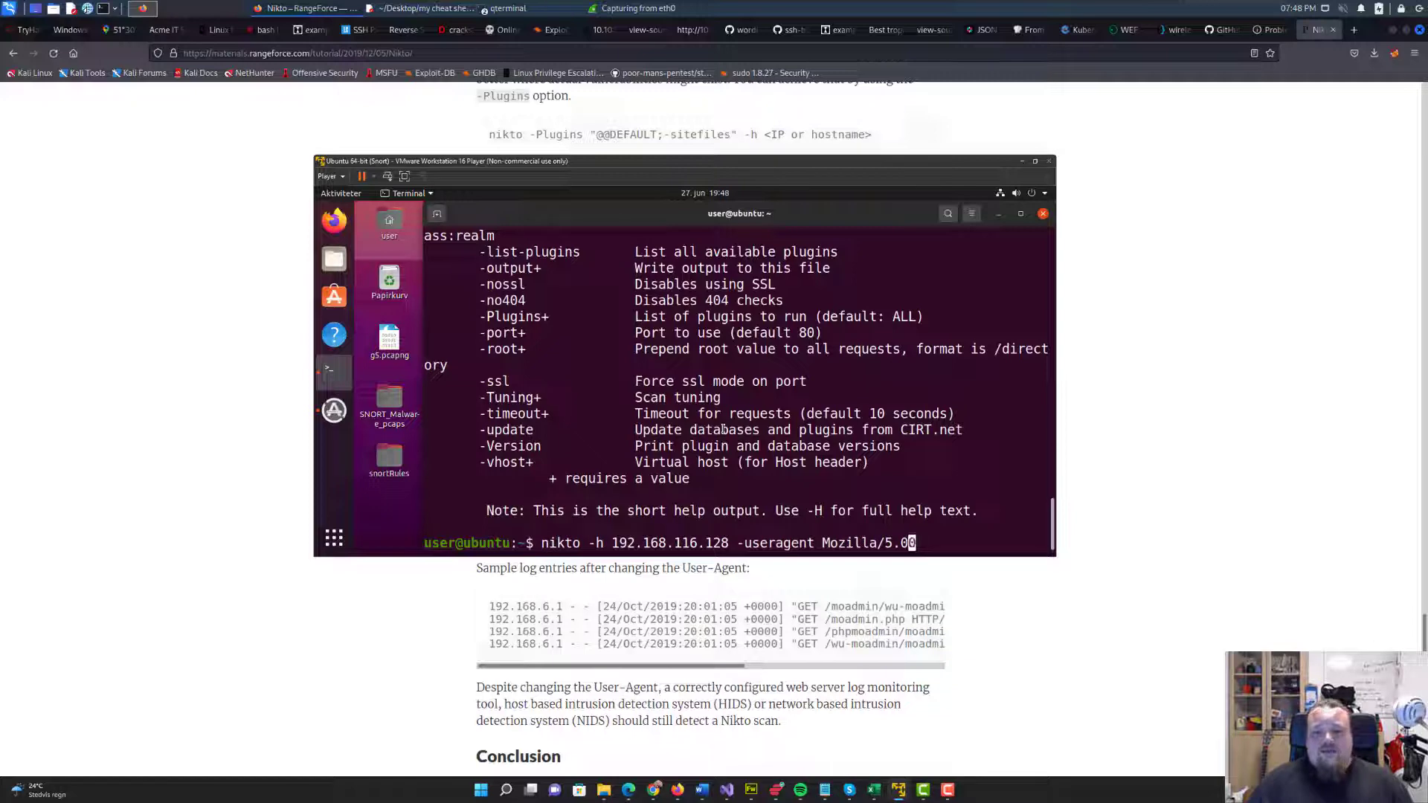
pyautogui.press('Left')
pyautogui.press('Left')
pyautogui.press('Left')
pyautogui.press('Left')
pyautogui.press('Left')
pyautogui.press('Left')
pyautogui.press('Left')
pyautogui.press('Left')
pyautogui.press('Left')
pyautogui.press('Left')
pyautogui.press('Left')
pyautogui.press('Left')
pyautogui.press('Left')
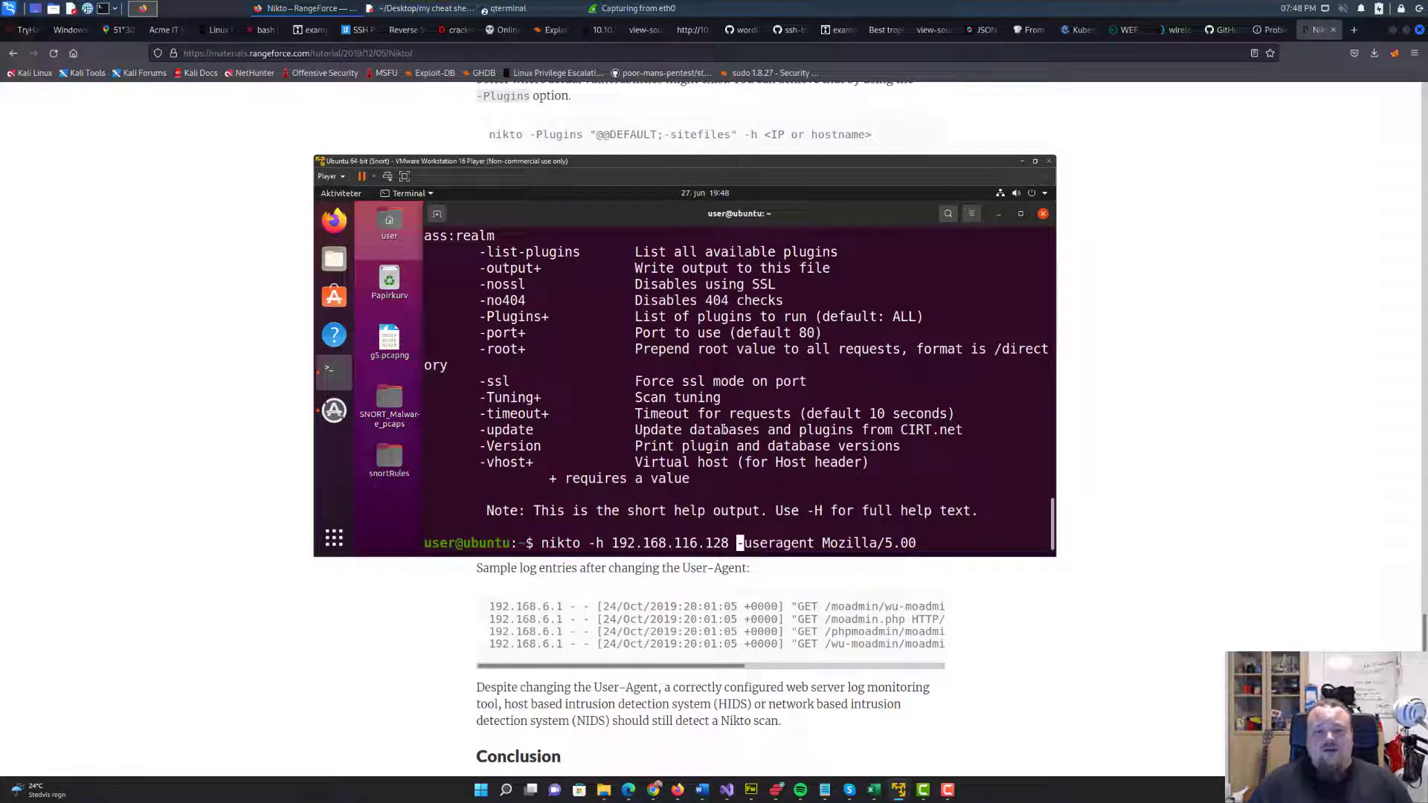
pyautogui.hotkey('alt', 'Tab')
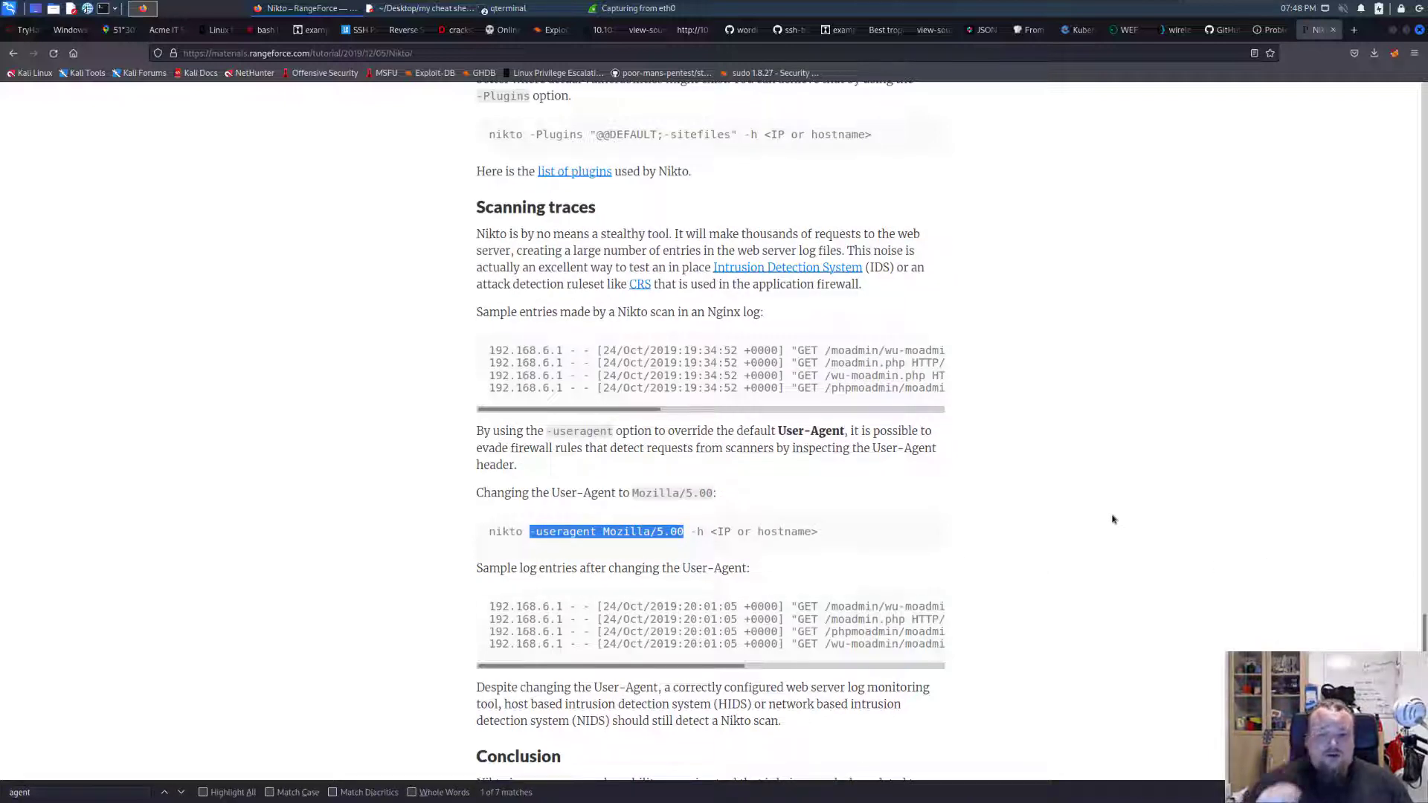
pyautogui.click(1140, 514)
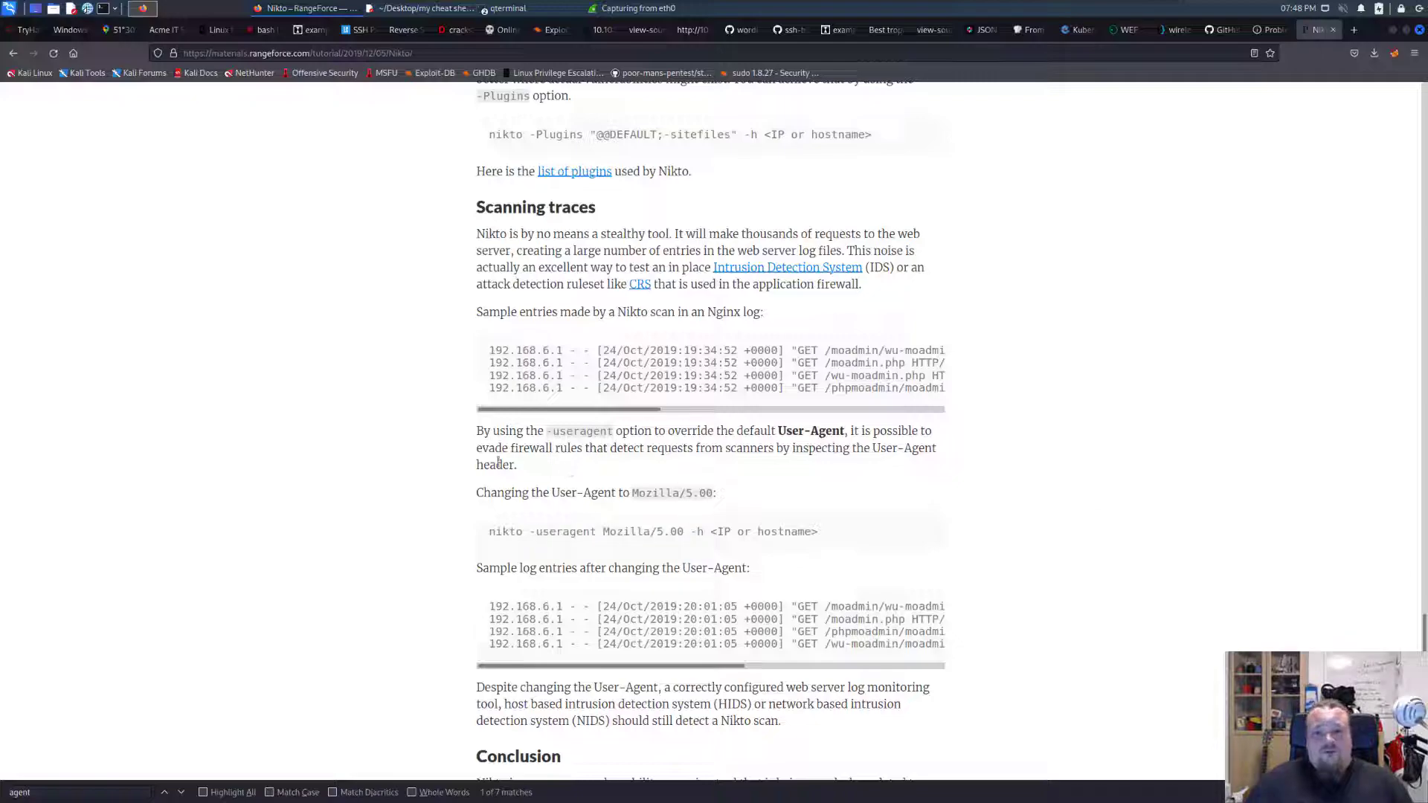
pyautogui.moveTo(631, 492); pyautogui.dragTo(713, 493)
pyautogui.hotkey('alt', 'Tab')
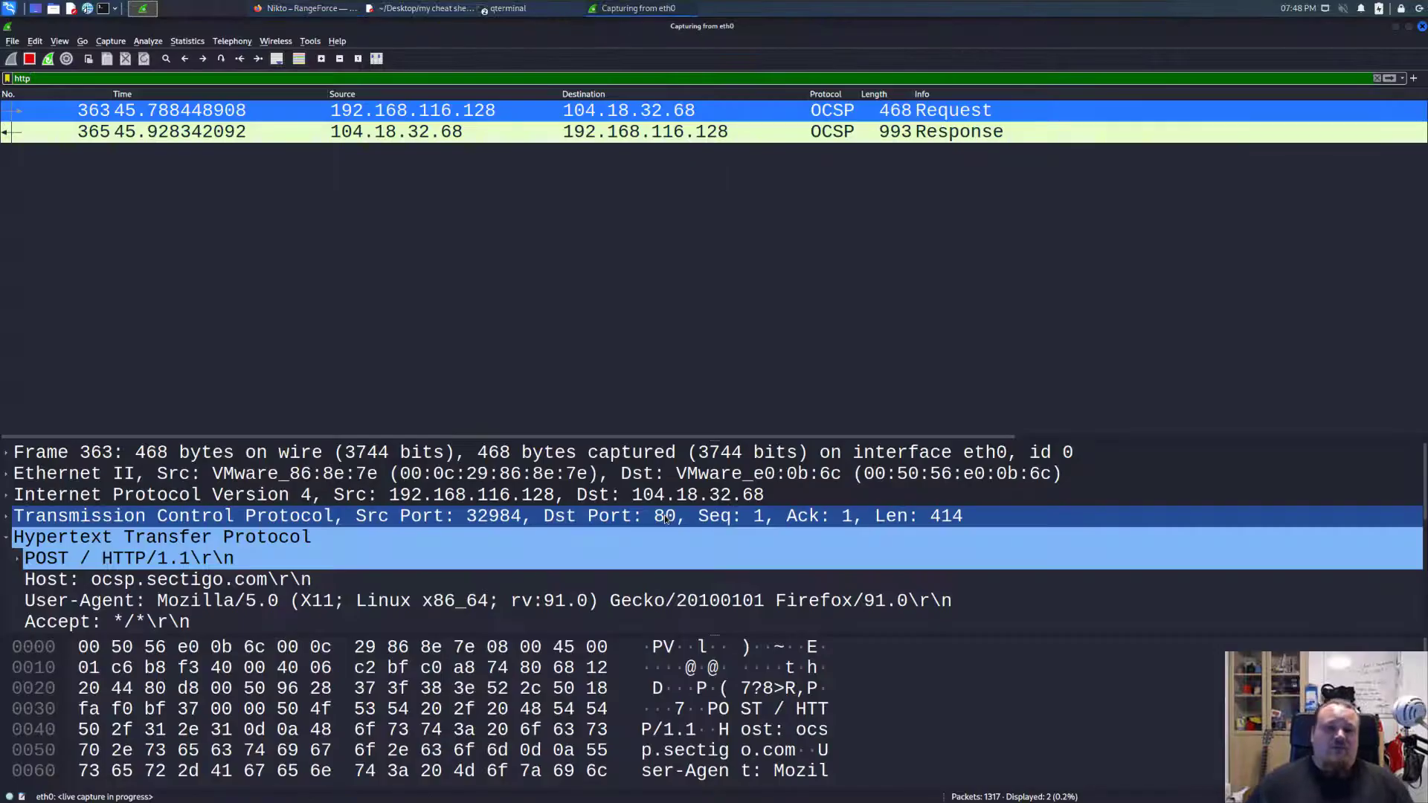
pyautogui.hotkey('alt', 'Tab')
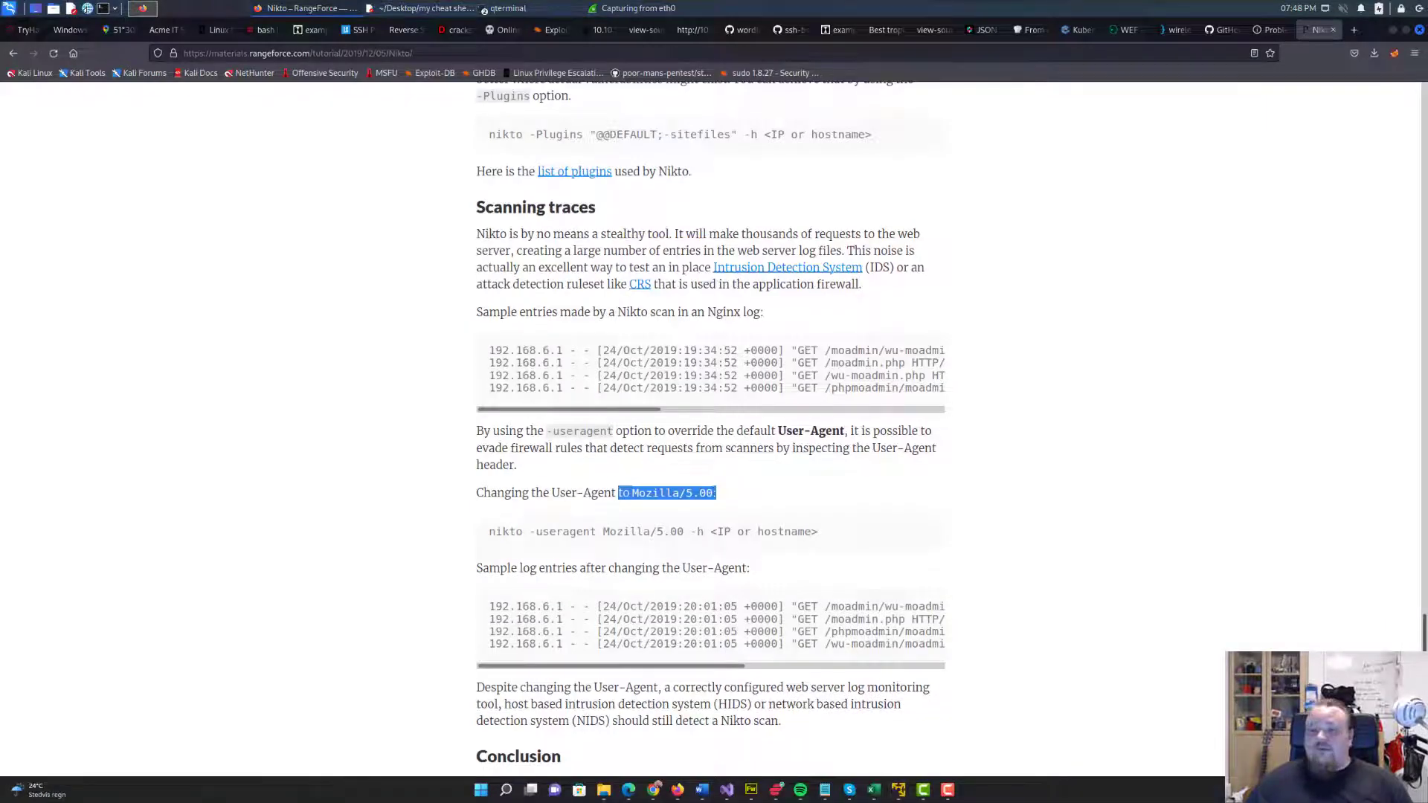
# Reorder the command to nikto -useragent Mozilla/5.00 -h 192.168.116.128 and try to run it.
pyautogui.hotkey('alt', 'Tab')
pyautogui.press('BackSpace')
pyautogui.press('BackSpace')
pyautogui.press('BackSpace')
pyautogui.press('BackSpace')
pyautogui.press('BackSpace')
pyautogui.press('BackSpace')
pyautogui.press('BackSpace')
pyautogui.press('BackSpace')
pyautogui.press('BackSpace')
pyautogui.press('BackSpace')
pyautogui.press('BackSpace')
pyautogui.press('BackSpace')
pyautogui.press('BackSpace')
pyautogui.press('BackSpace')
pyautogui.press('BackSpace')
pyautogui.press('BackSpace')
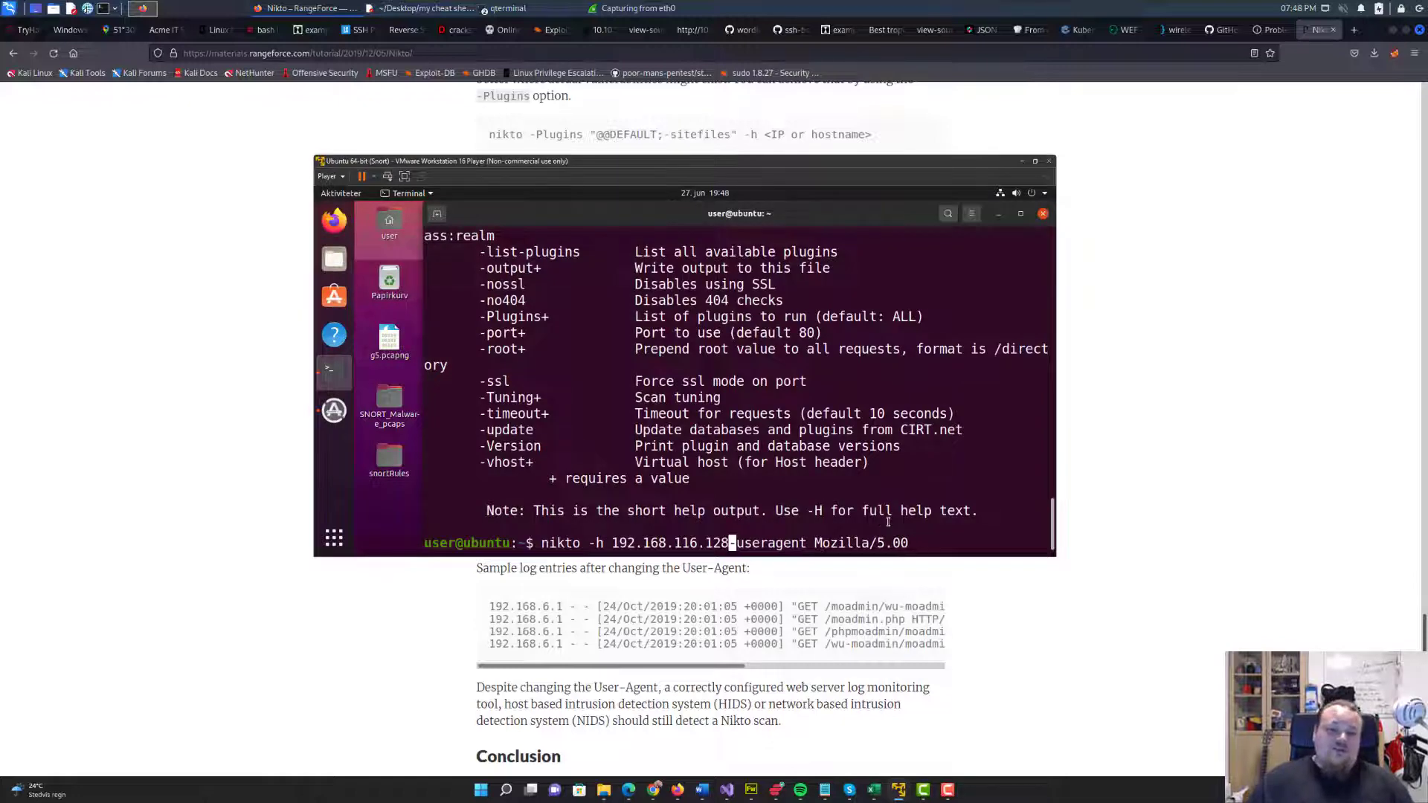
pyautogui.press('BackSpace')
pyautogui.press('BackSpace')
pyautogui.press('BackSpace')
pyautogui.press('End')
pyautogui.write('-')
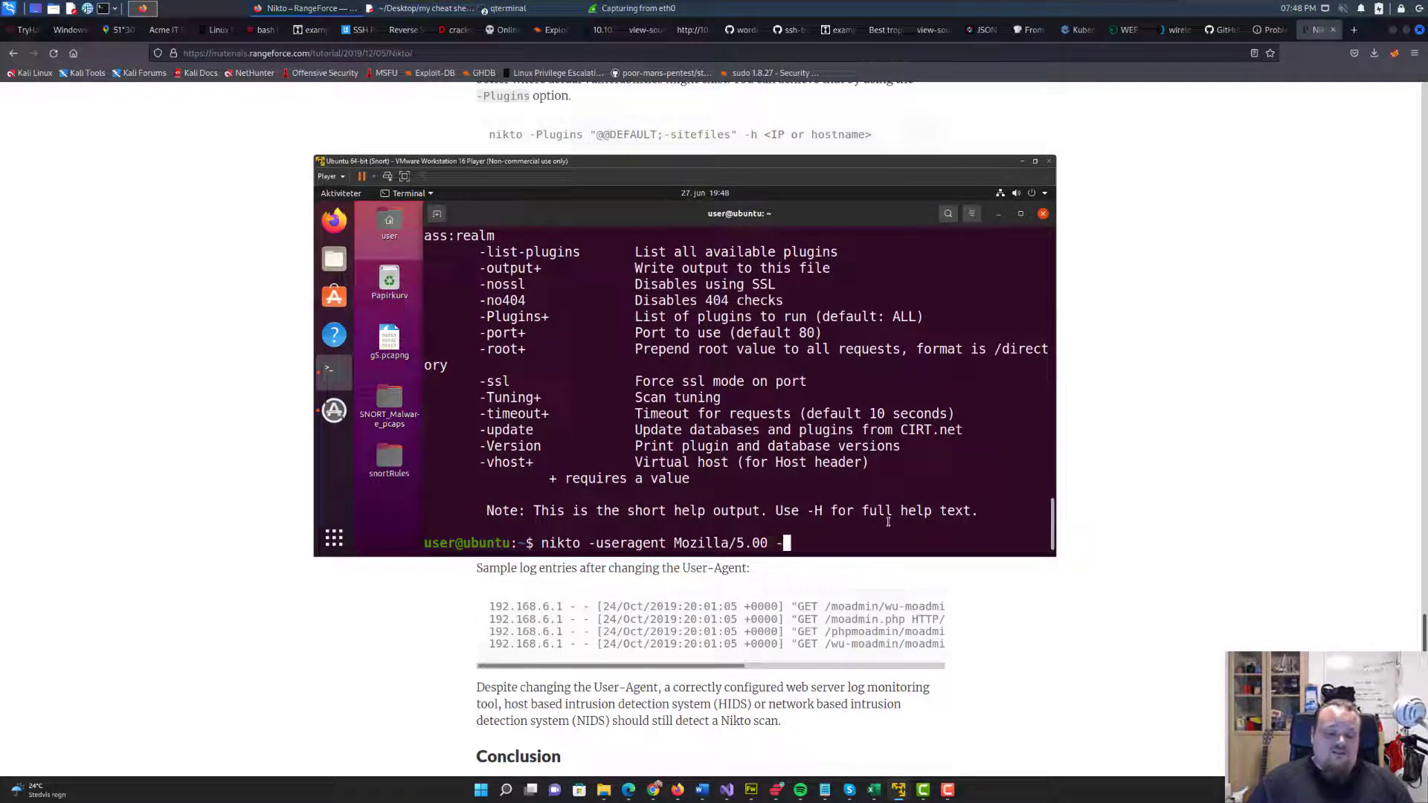
pyautogui.write('h 192.16')
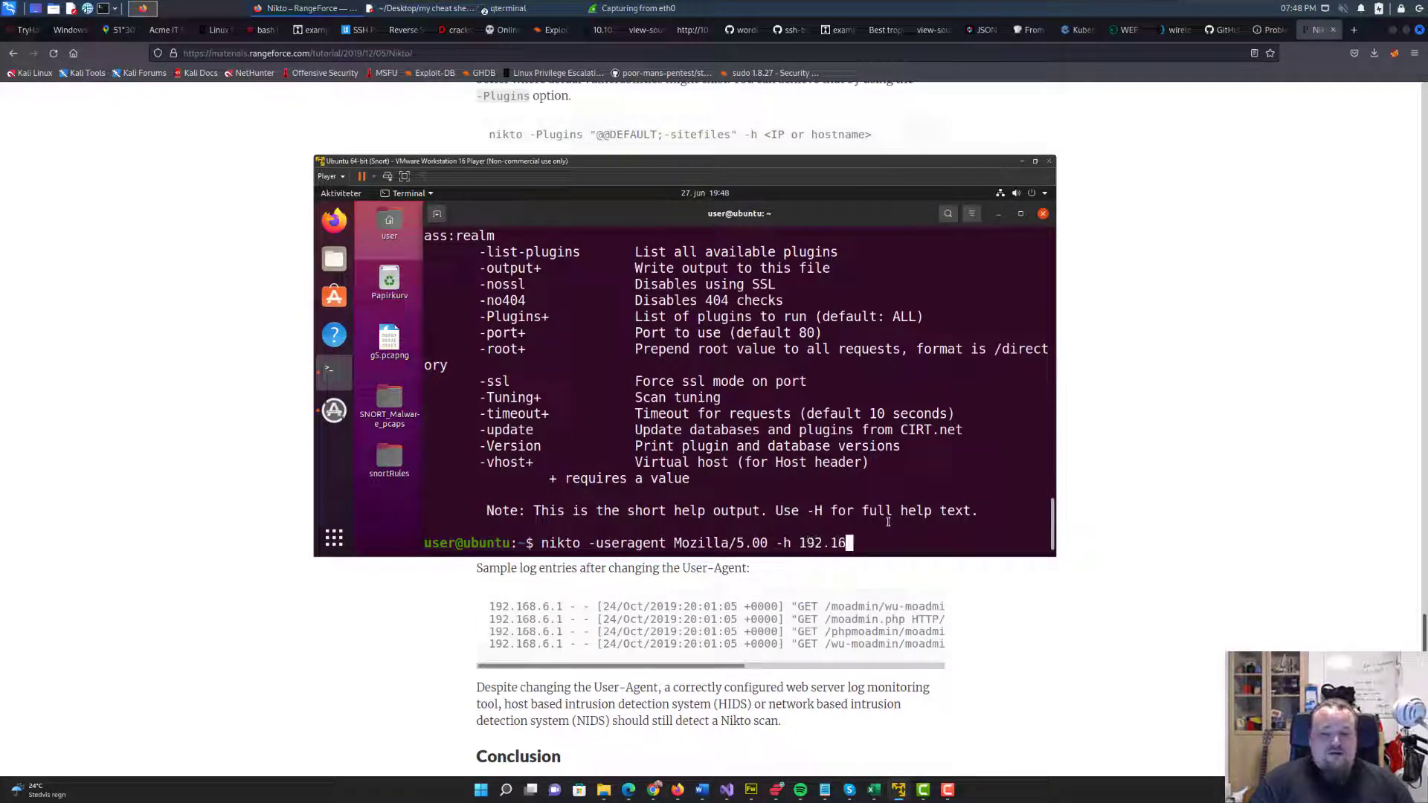
pyautogui.write('8.116.1')
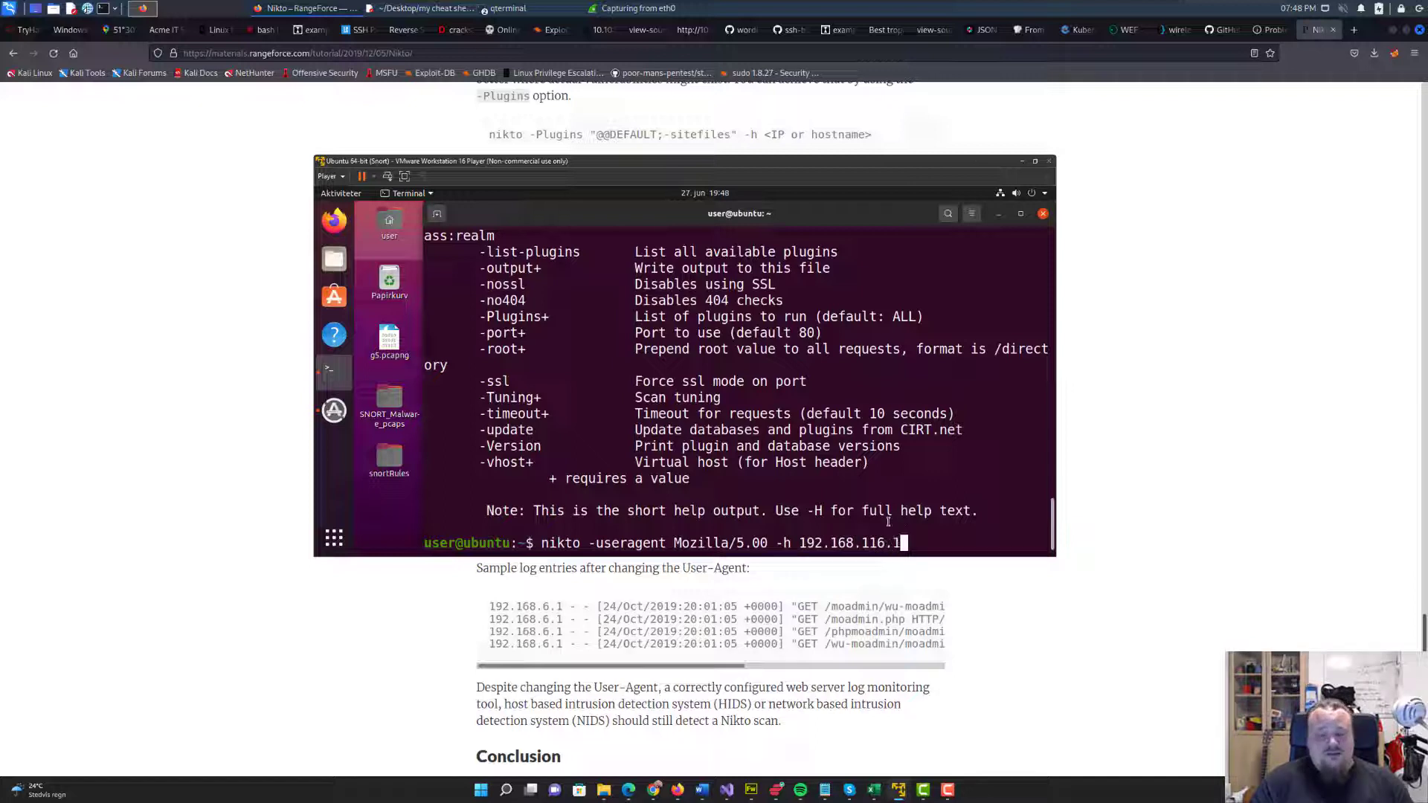
pyautogui.write('28')
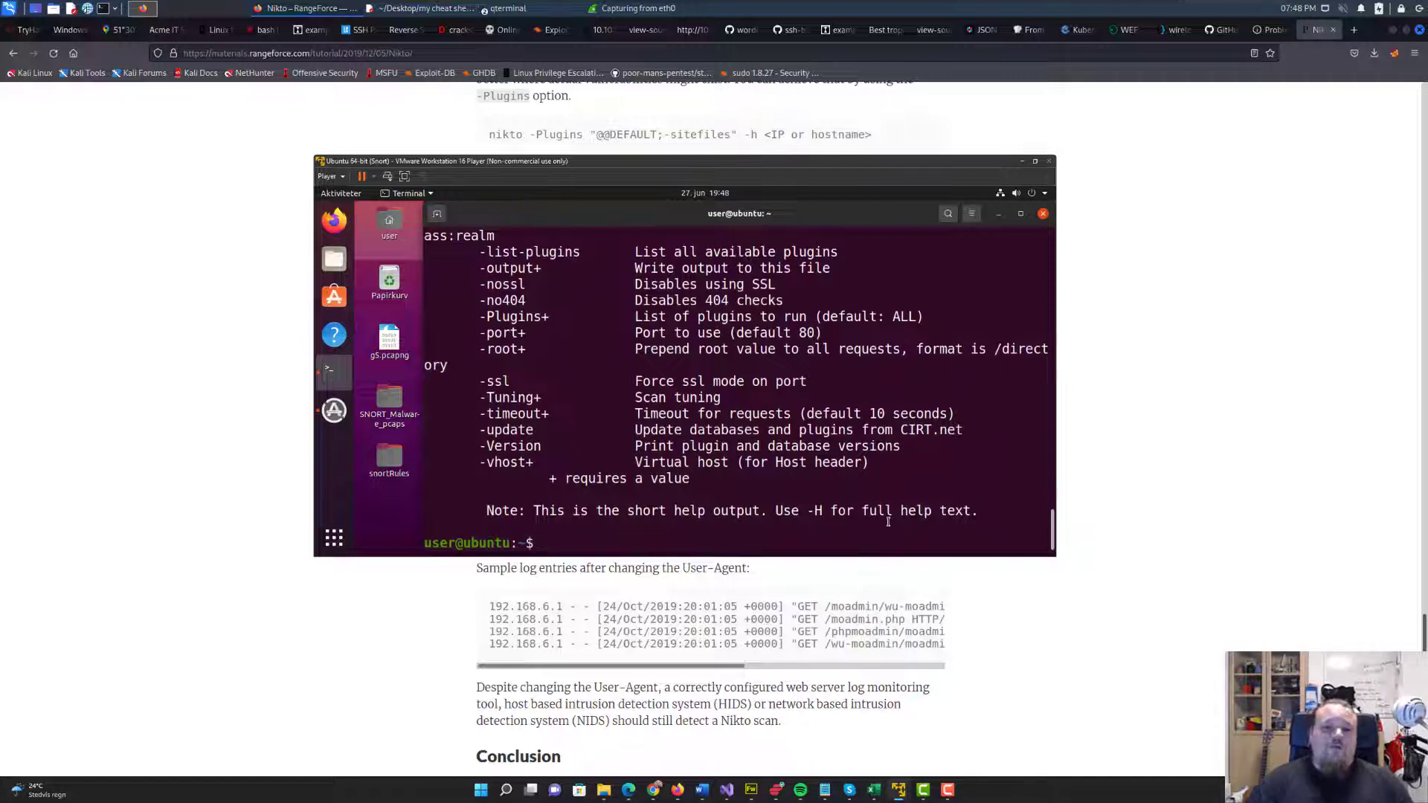
# Change the option to --useragent in the recalled scan command, try running it again and check the output.
pyautogui.press('Left')
pyautogui.press('Left')
pyautogui.press('Left')
pyautogui.press('Left')
pyautogui.press('Left')
pyautogui.press('Left')
pyautogui.press('Left')
pyautogui.press('Left')
pyautogui.press('Left')
pyautogui.press('Left')
pyautogui.press('Left')
pyautogui.press('Left')
pyautogui.press('Left')
pyautogui.press('Left')
pyautogui.press('Left')
pyautogui.press('Left')
pyautogui.press('Left')
pyautogui.press('Left')
pyautogui.press('Left')
pyautogui.press('Left')
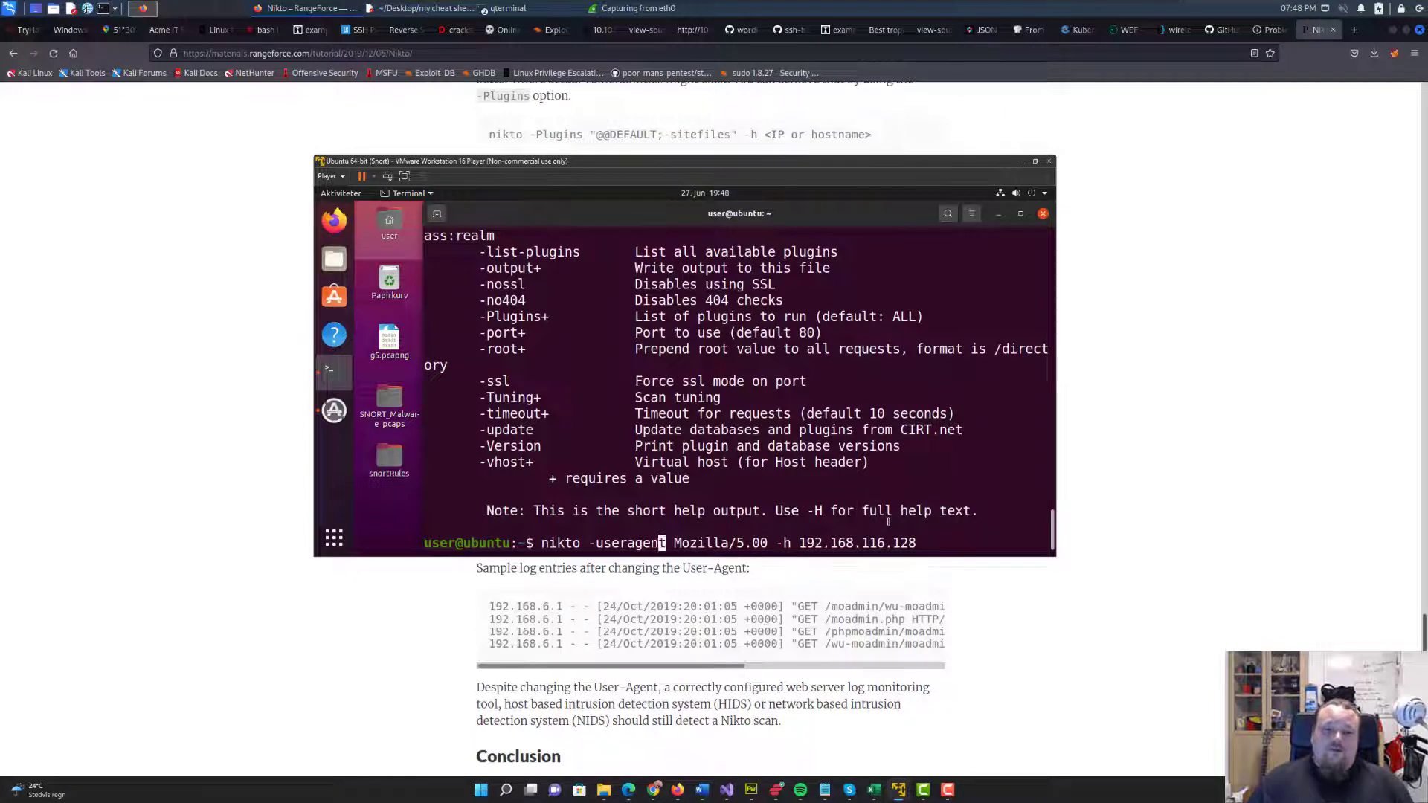
pyautogui.press('Left')
pyautogui.write('-')
pyautogui.press('Return')
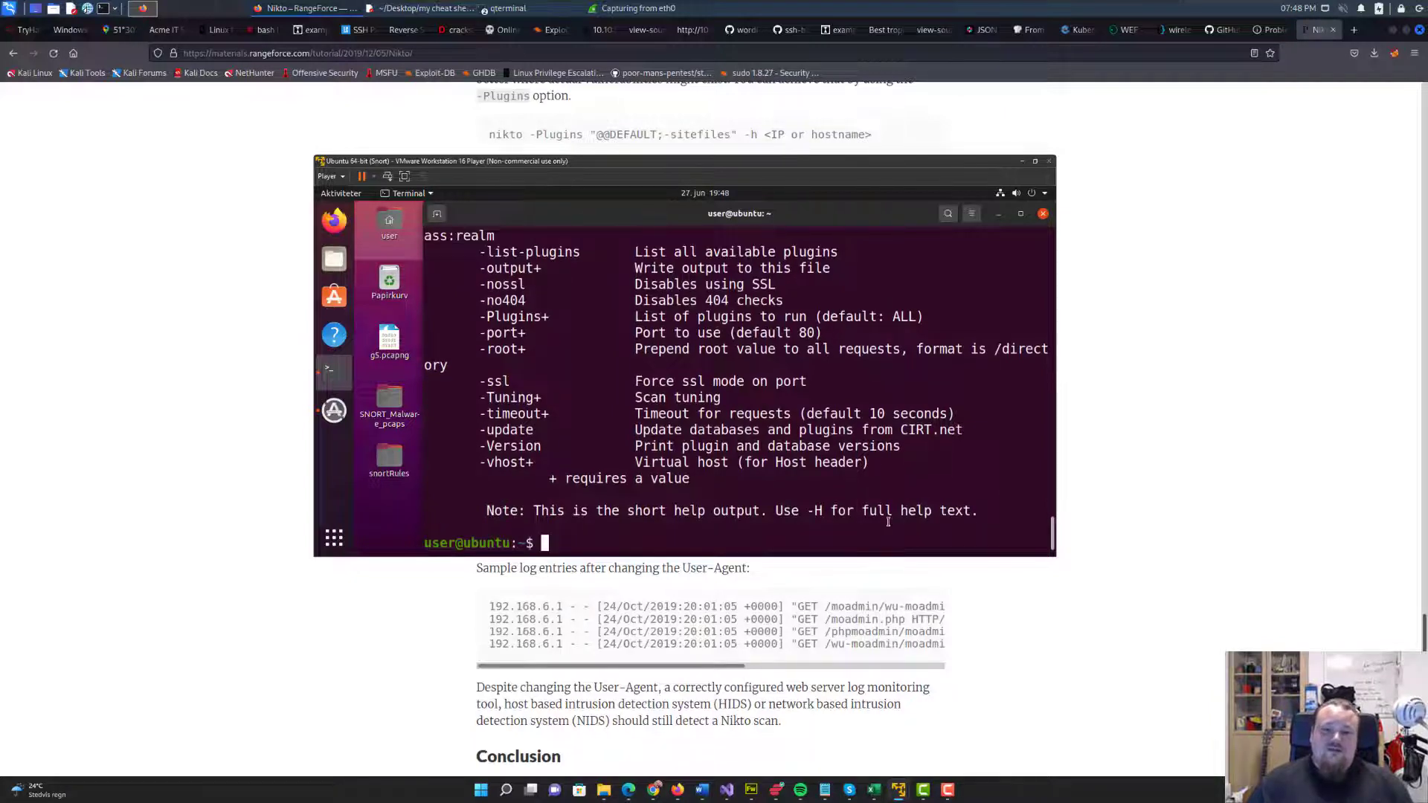
pyautogui.press('Up')
pyautogui.press('Return')
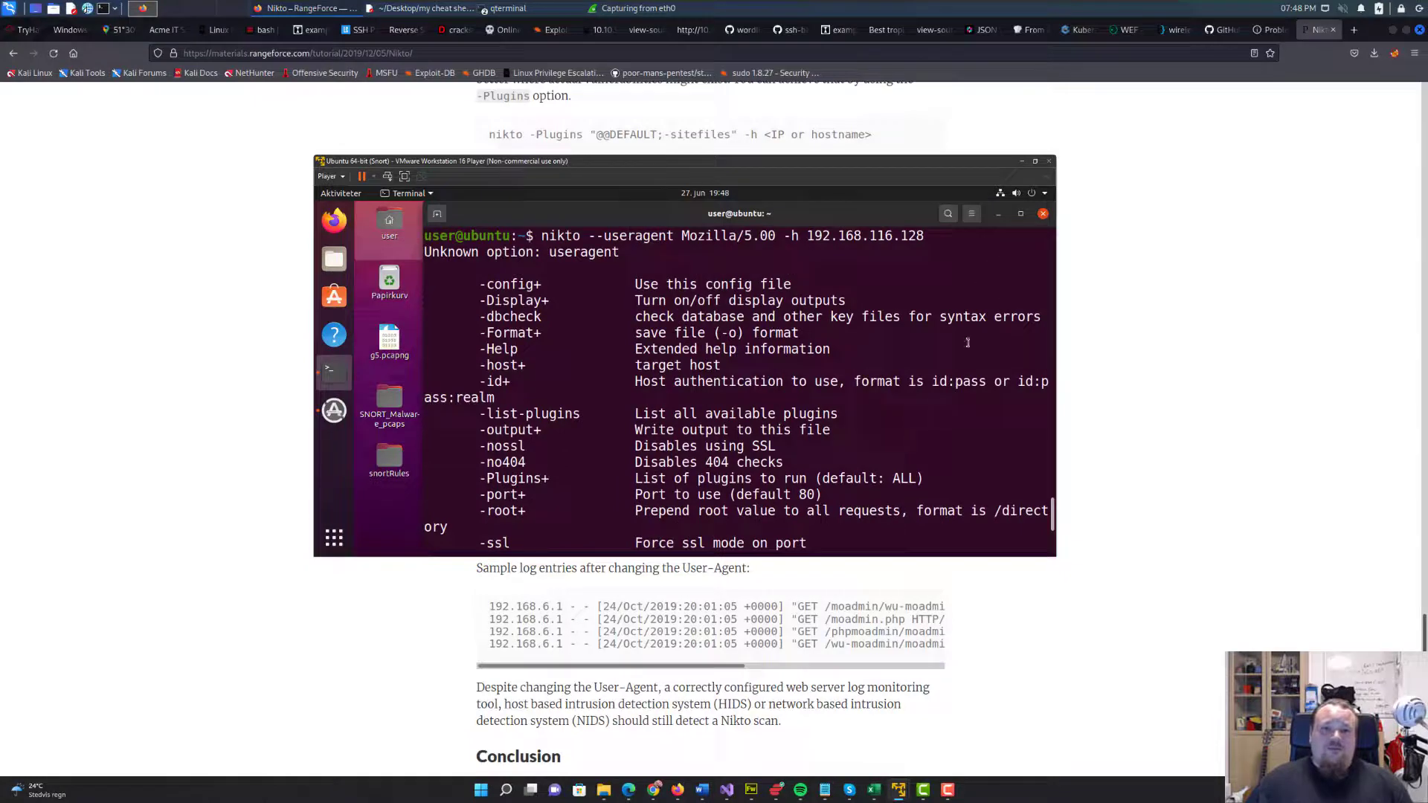
# Move the virtual machine window out of the way and switch to the Wireshark capture on eth0.
pyautogui.moveTo(814, 165); pyautogui.dragTo(1427, 159)
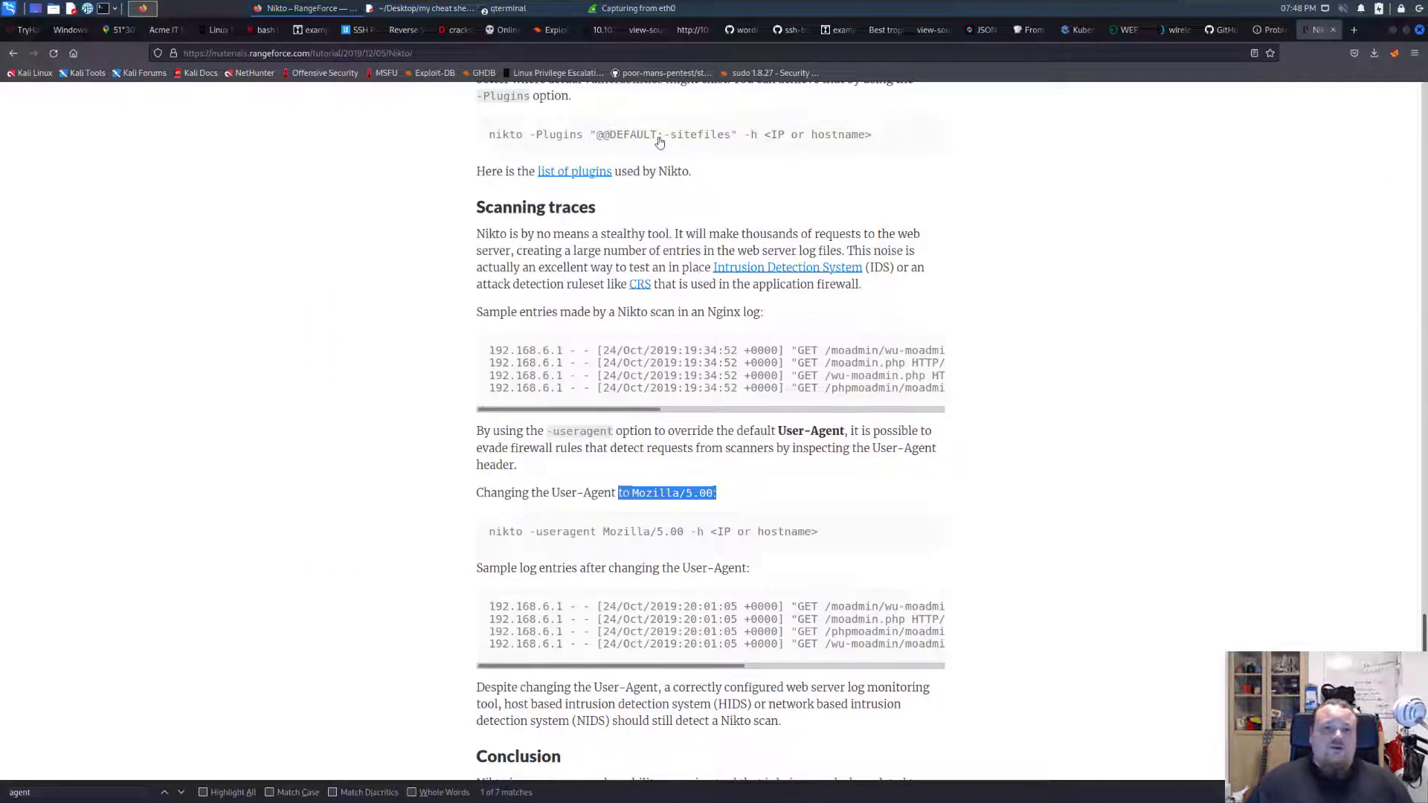
pyautogui.click(623, 9)
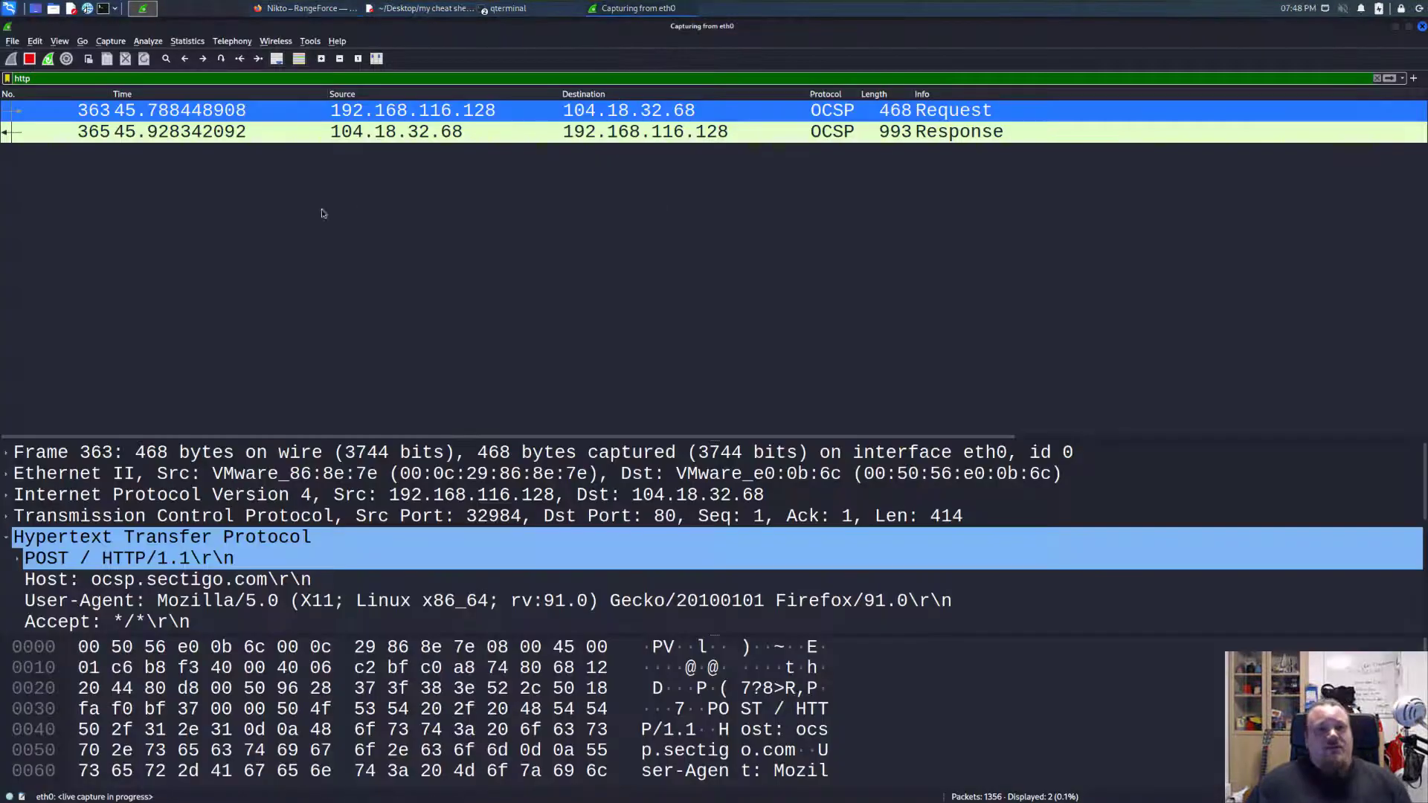